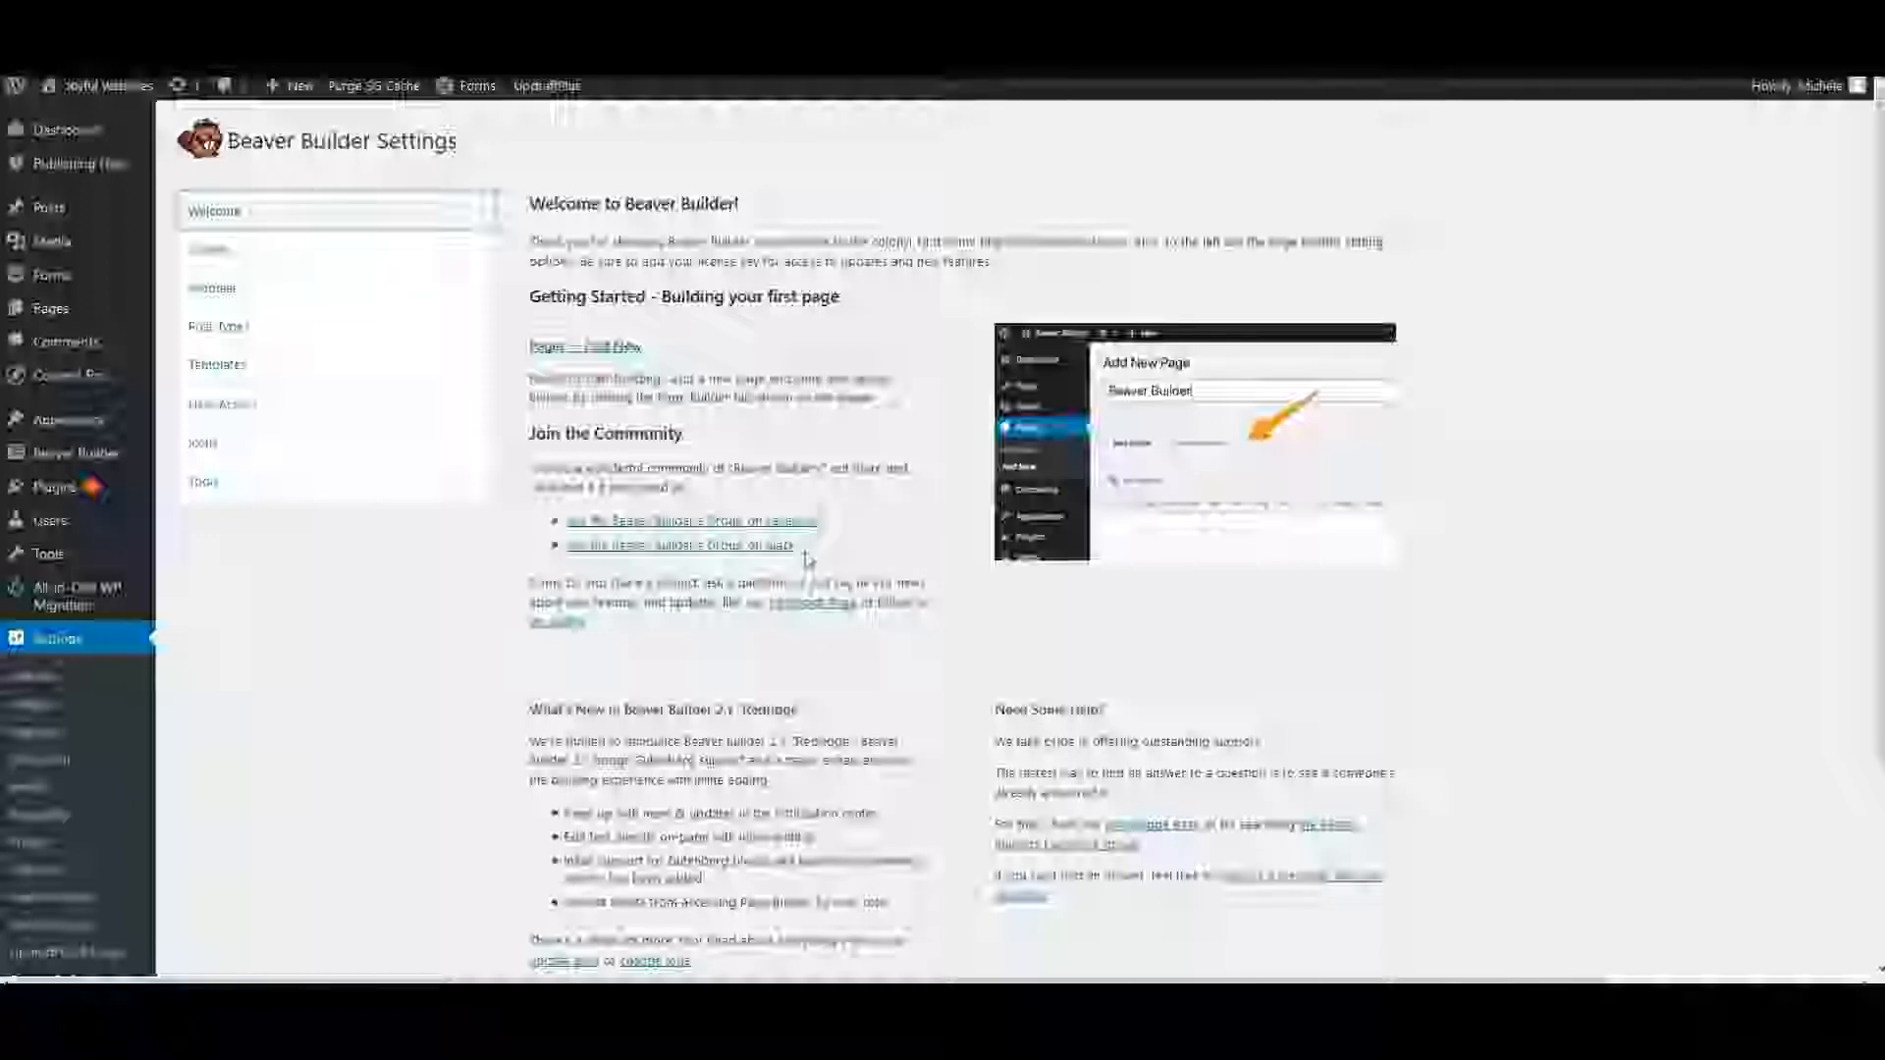
# Step: Examine the list of enabled modules in the Beaver Builder settings, from the Basic group through WordPress Widgets
pyautogui.click(303, 477)
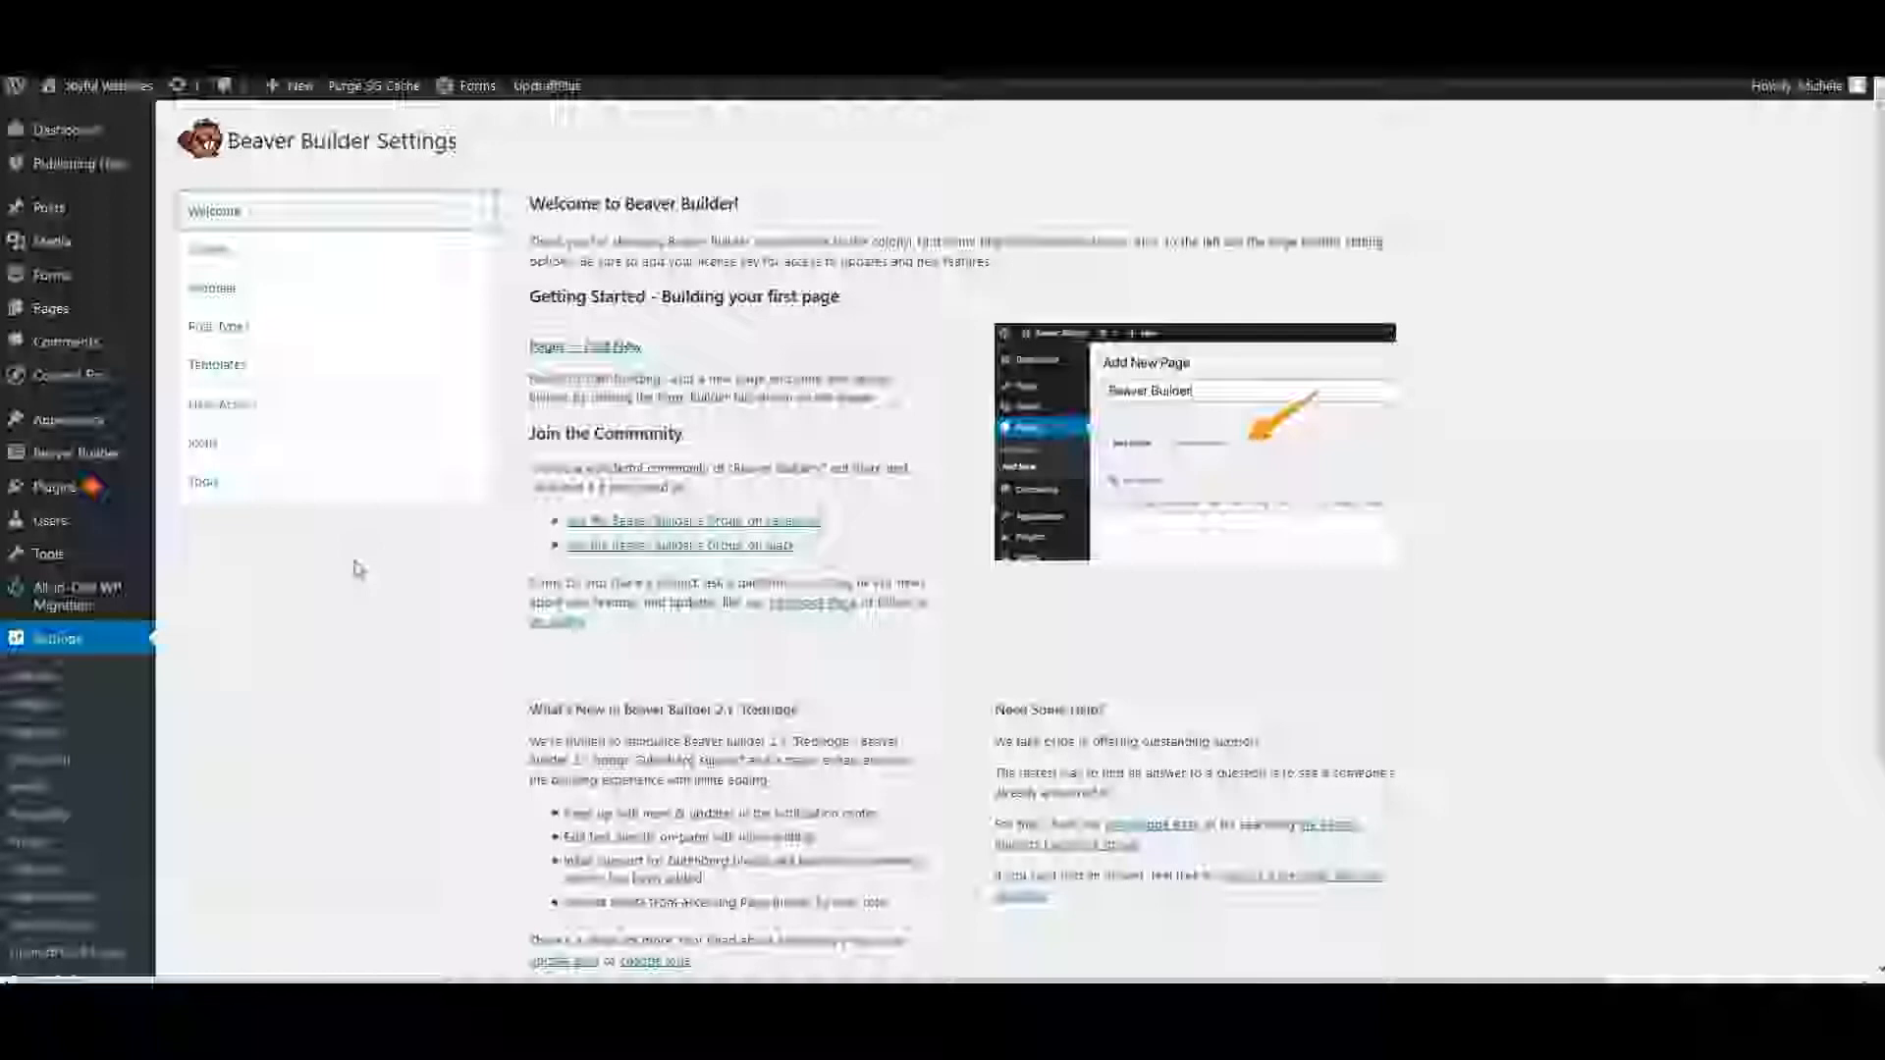
pyautogui.click(364, 298)
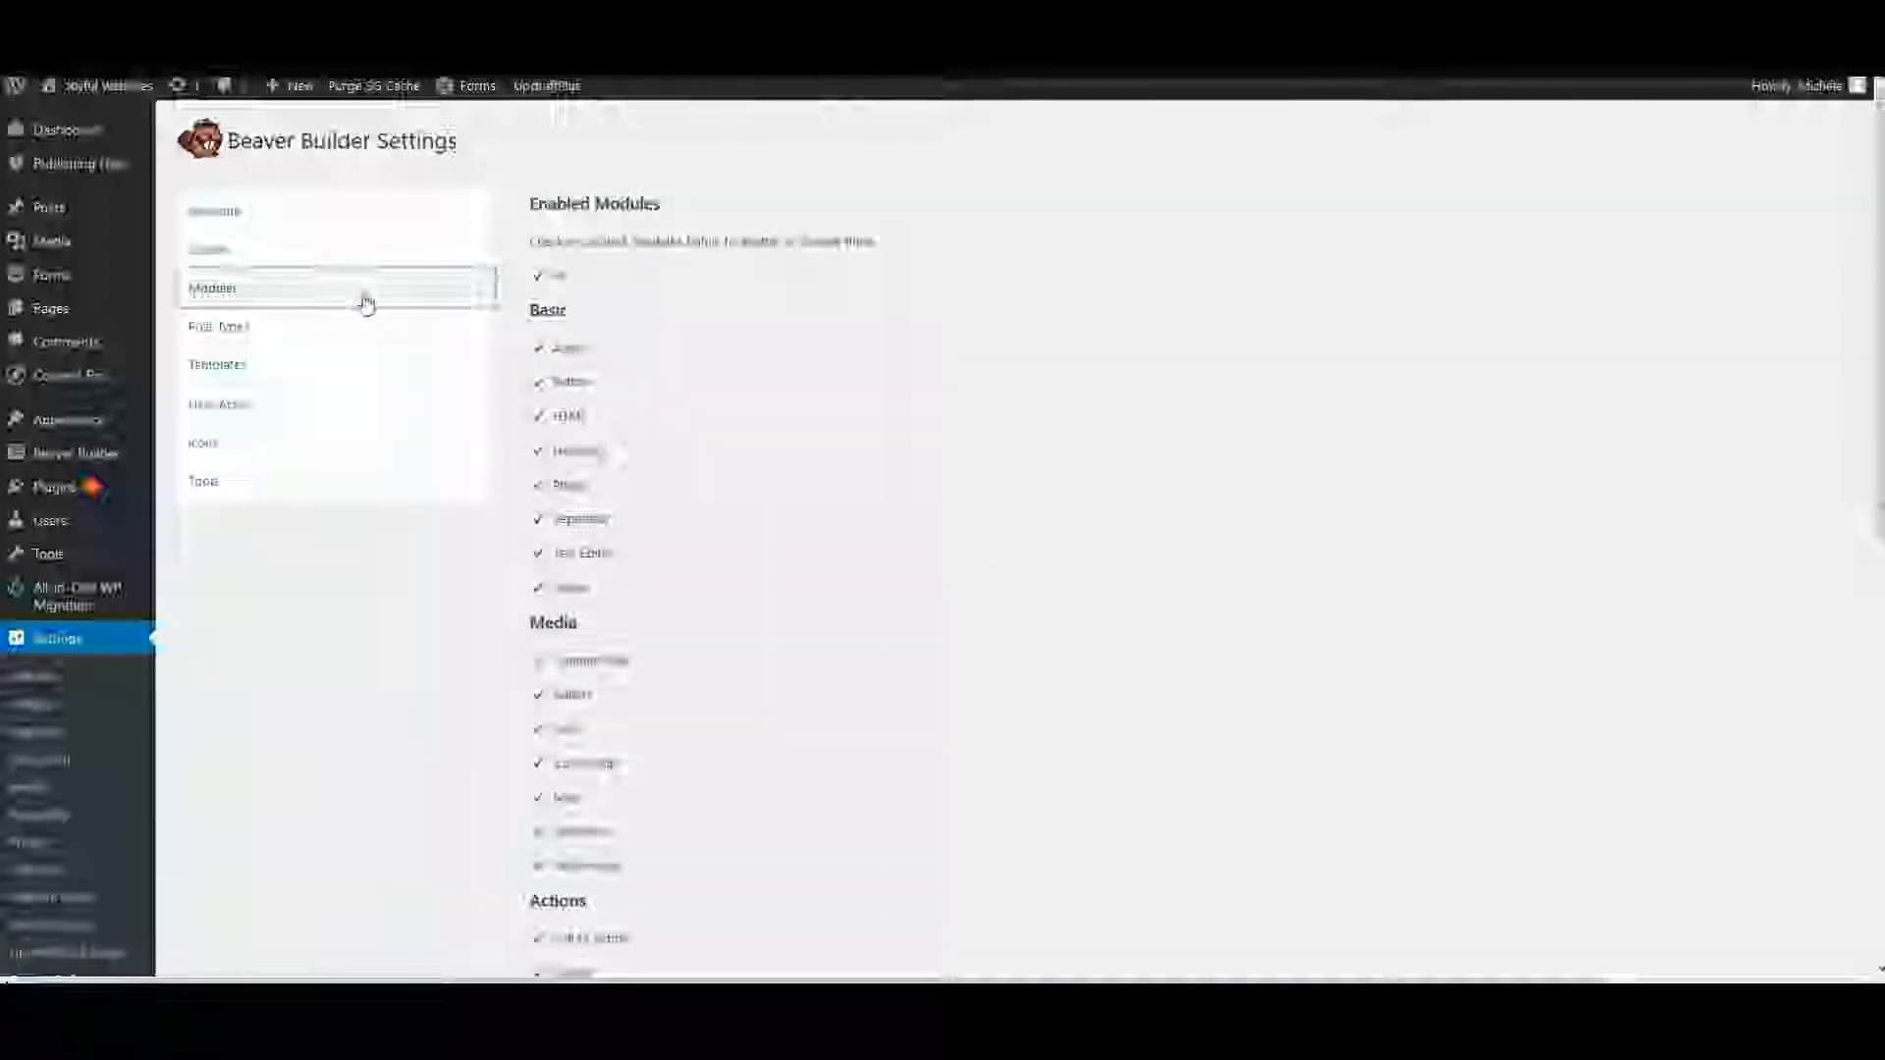
pyautogui.scroll(-2, 744, 408)
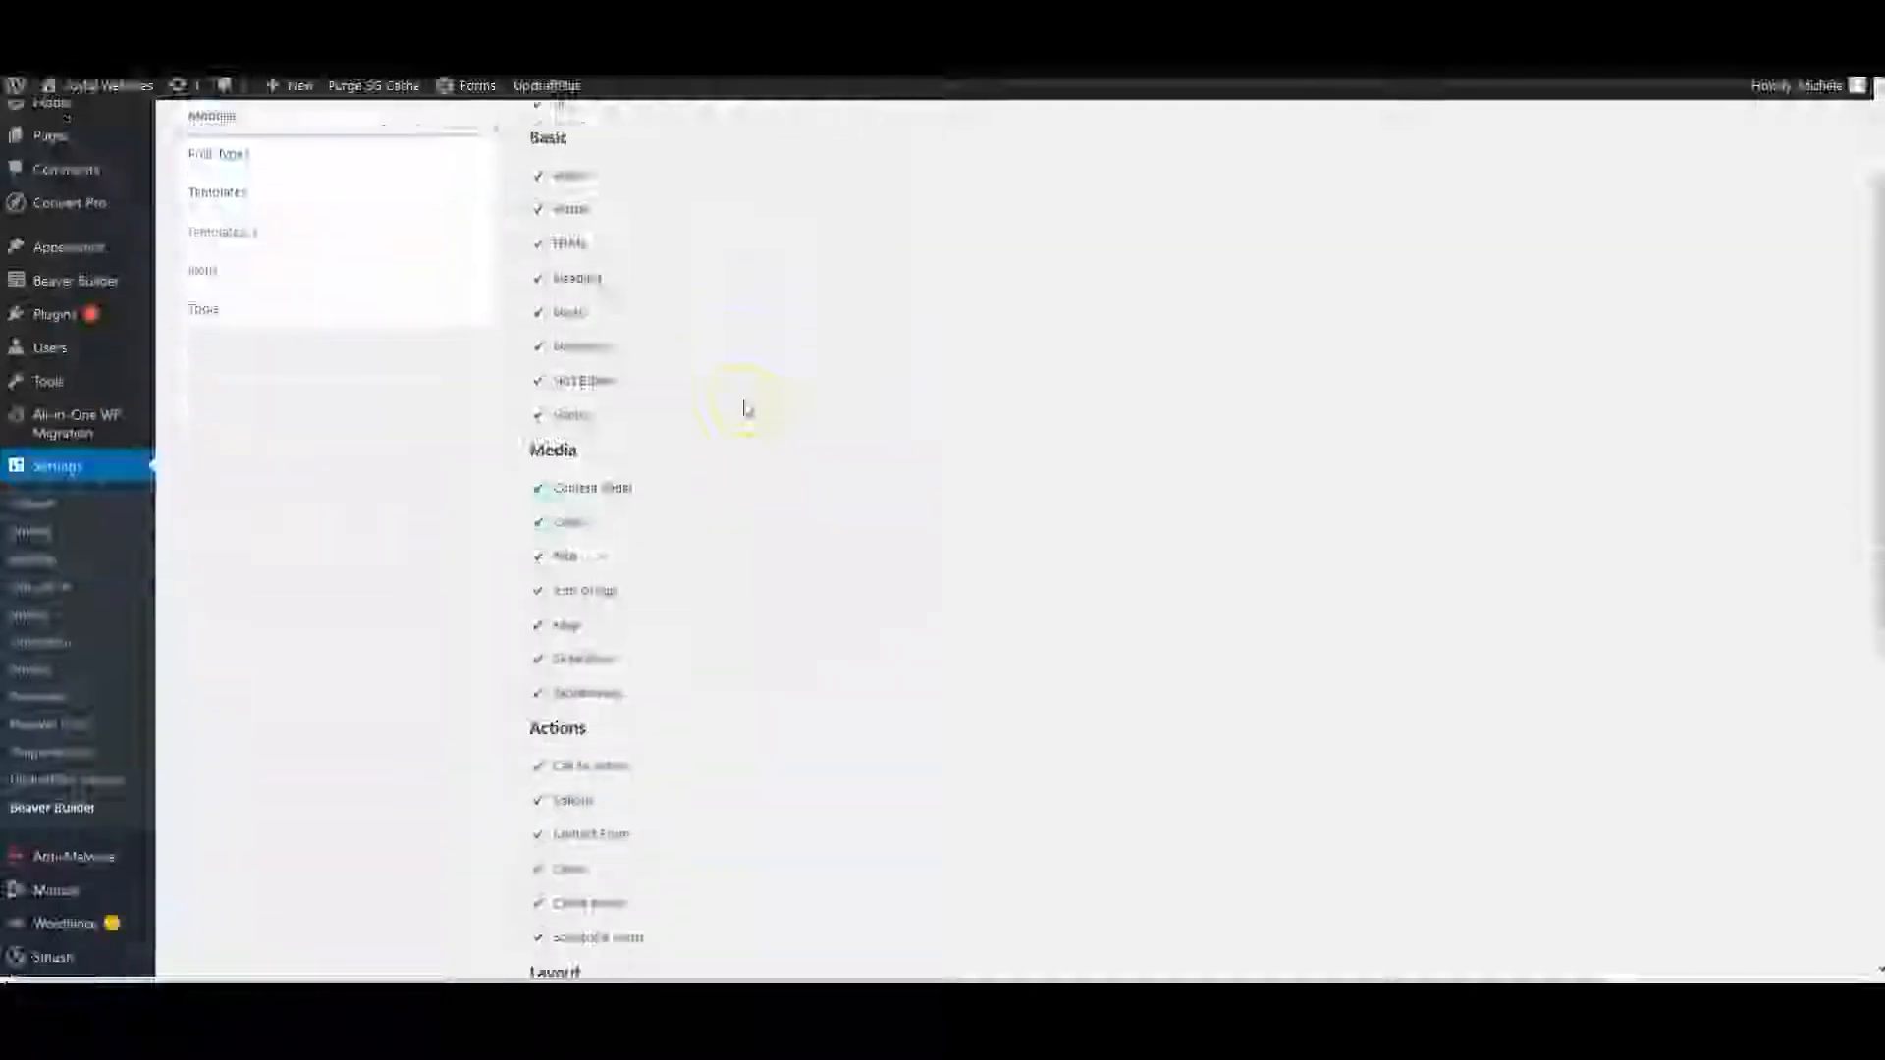
pyautogui.scroll(-6, 744, 407)
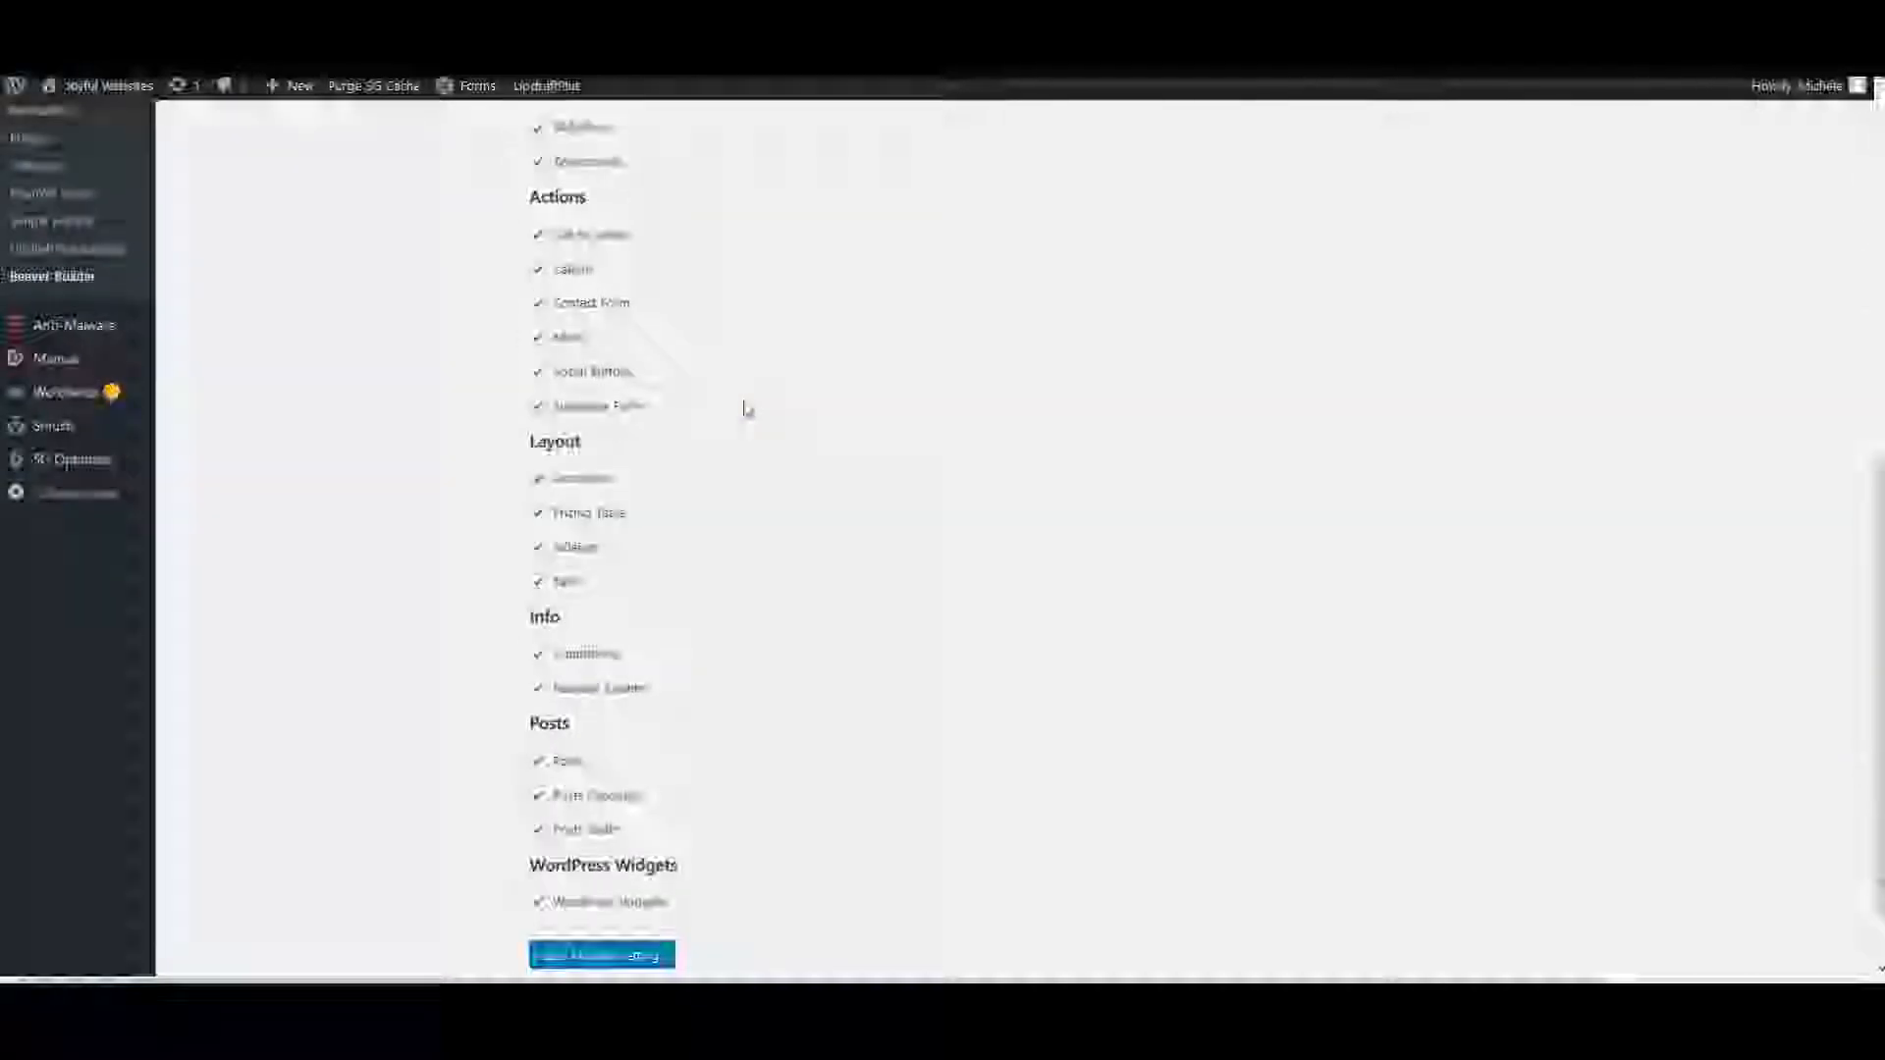
pyautogui.scroll(-1, 746, 407)
pyautogui.scroll(7, 747, 408)
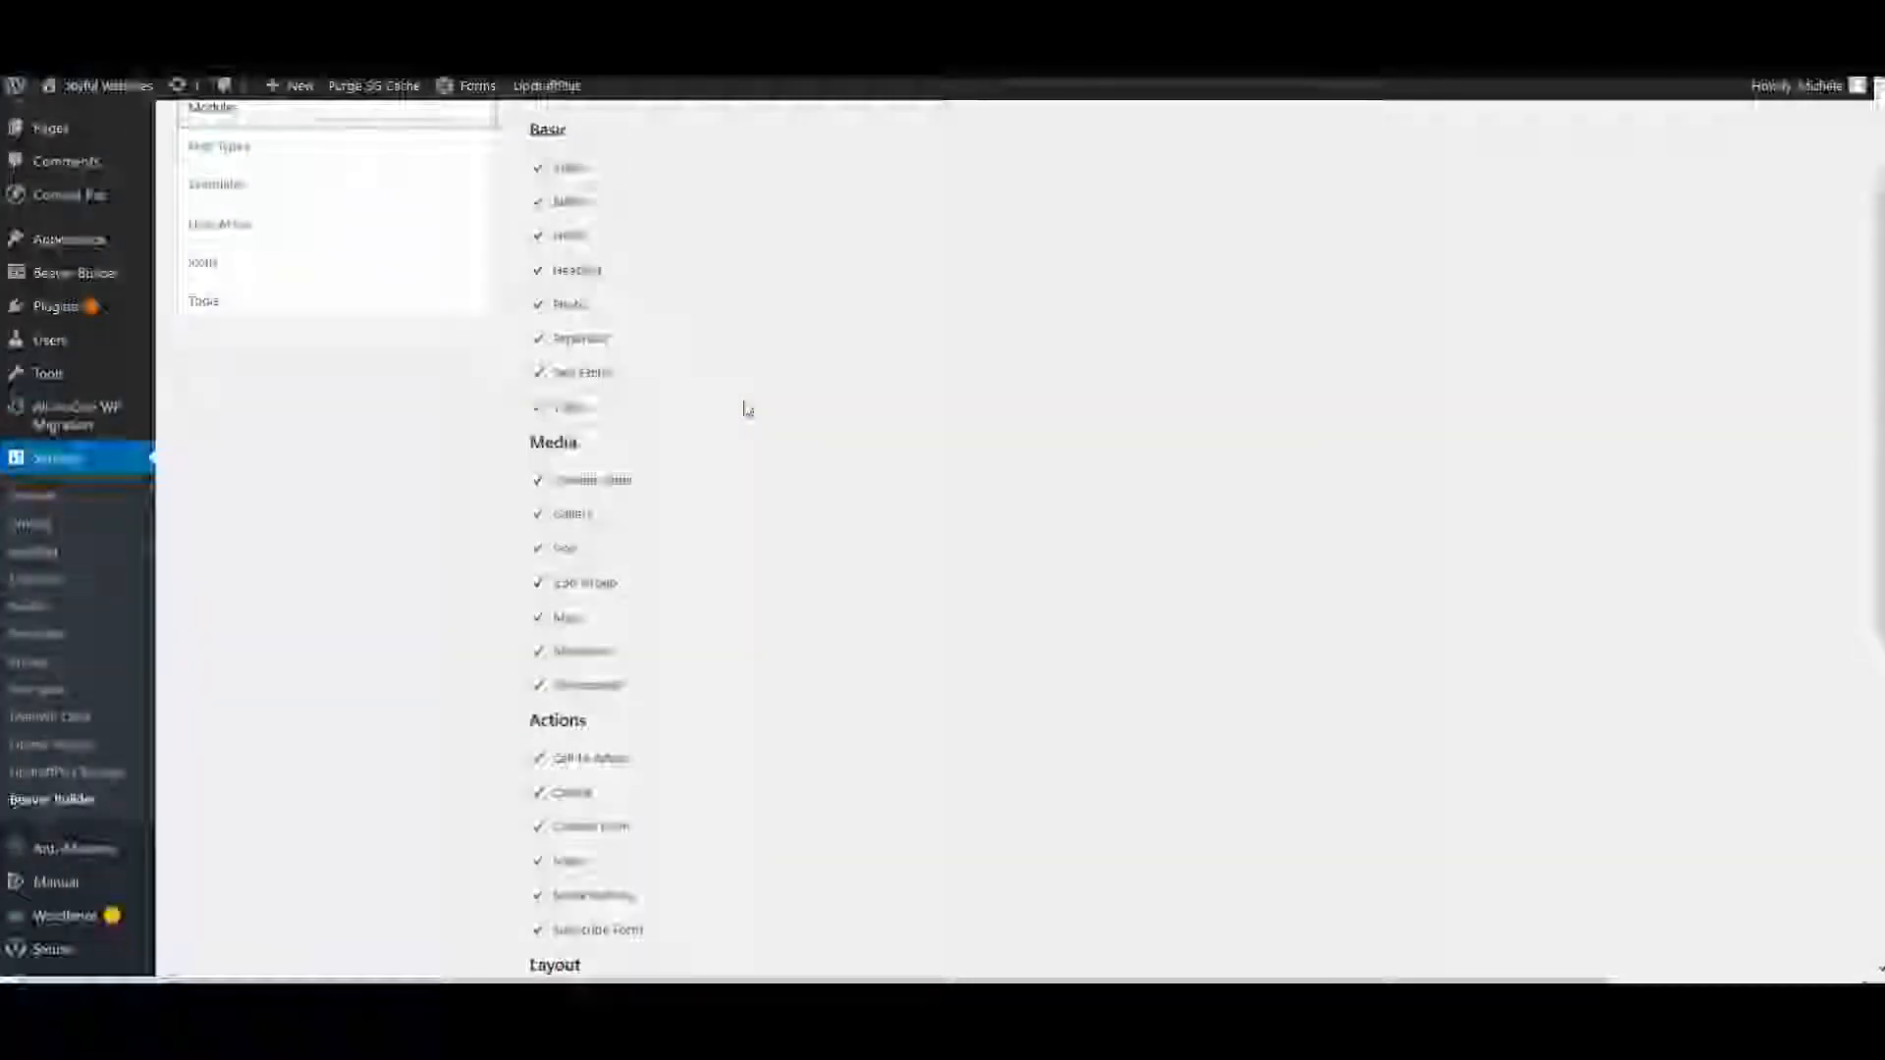
pyautogui.scroll(2, 747, 407)
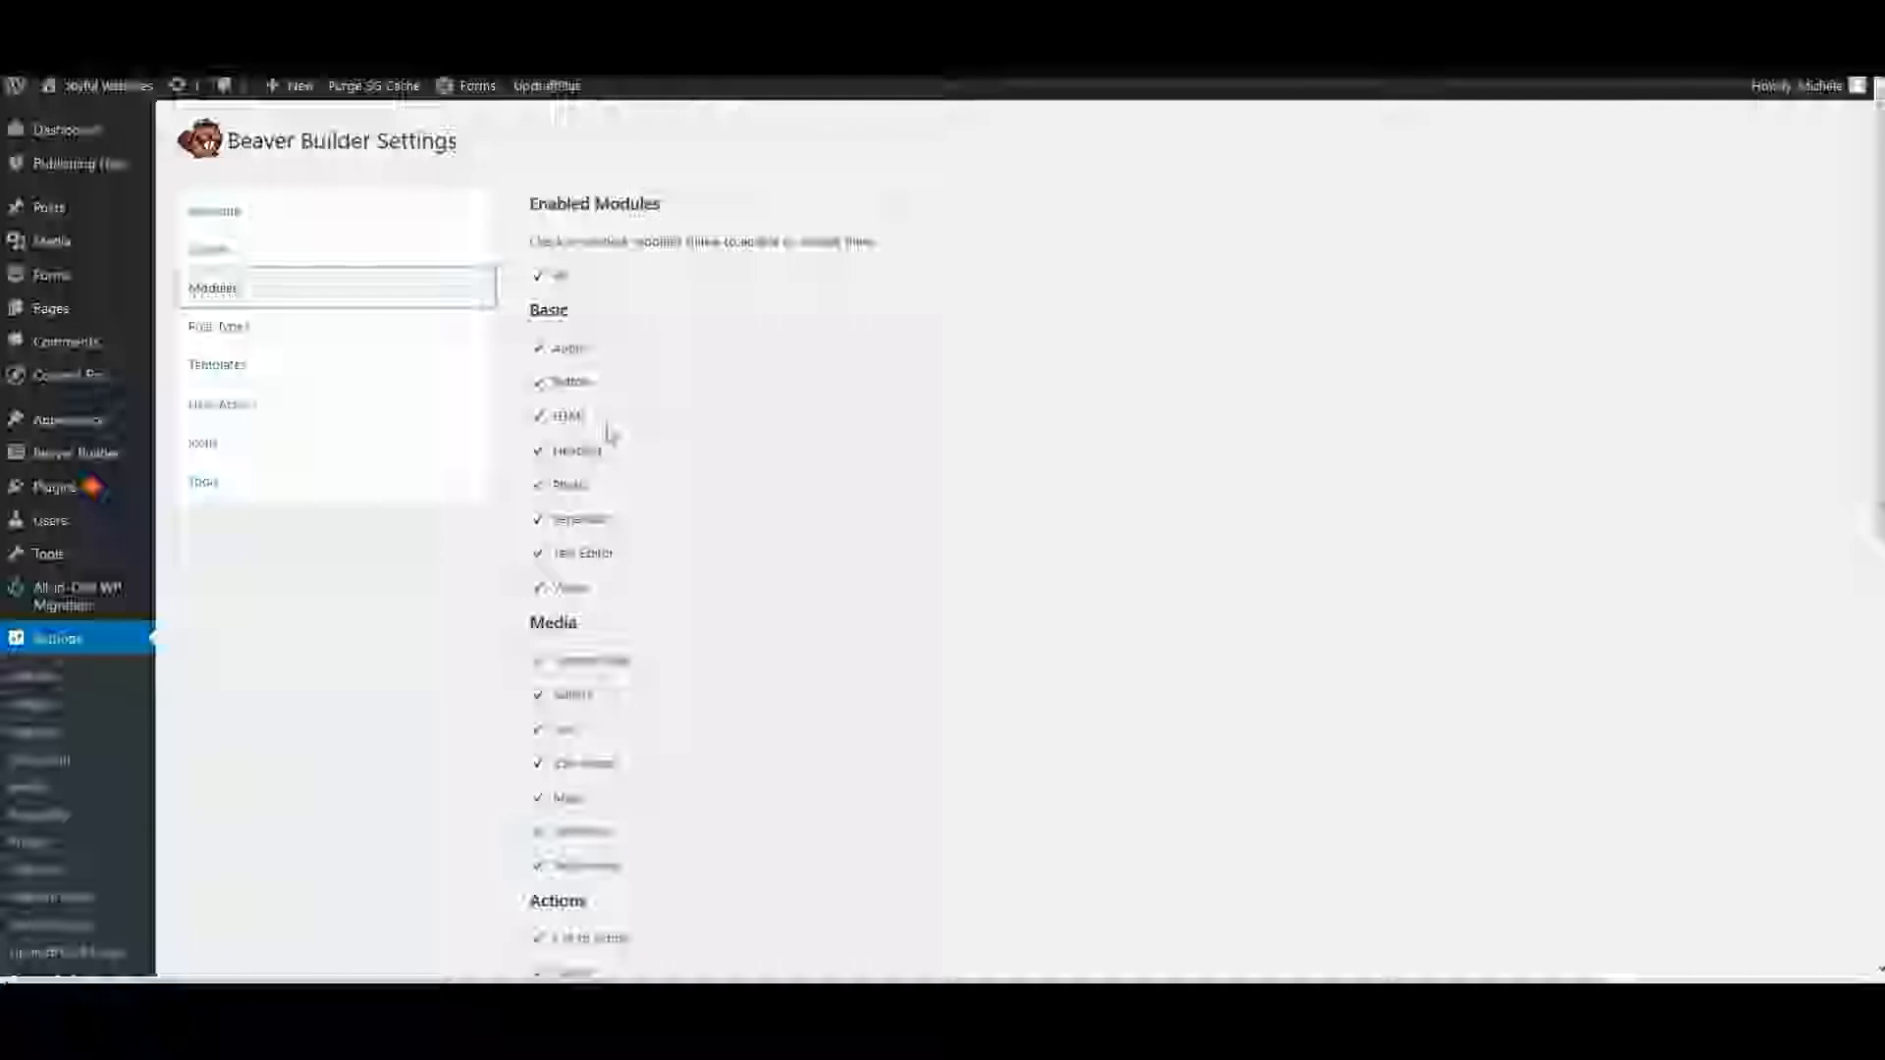
pyautogui.click(656, 560)
pyautogui.scroll(-4, 673, 580)
pyautogui.scroll(-3, 675, 581)
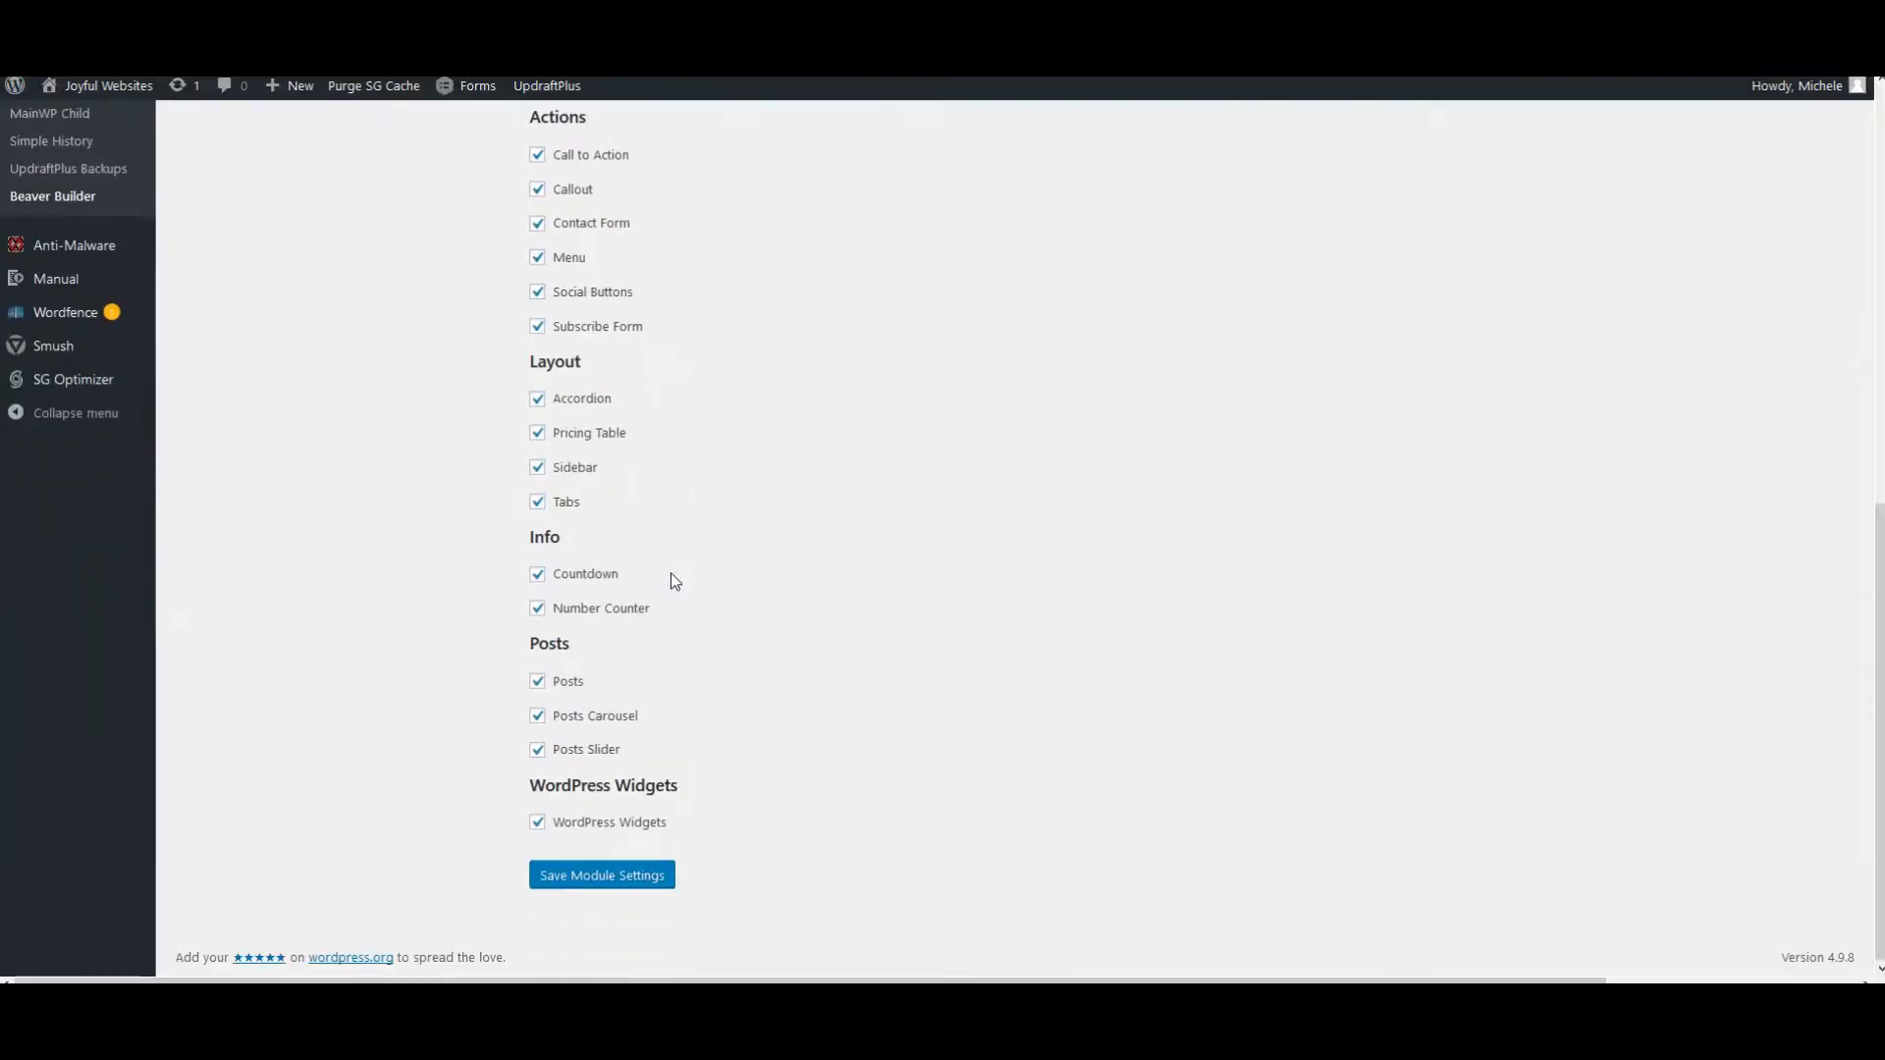
pyautogui.scroll(5, 672, 575)
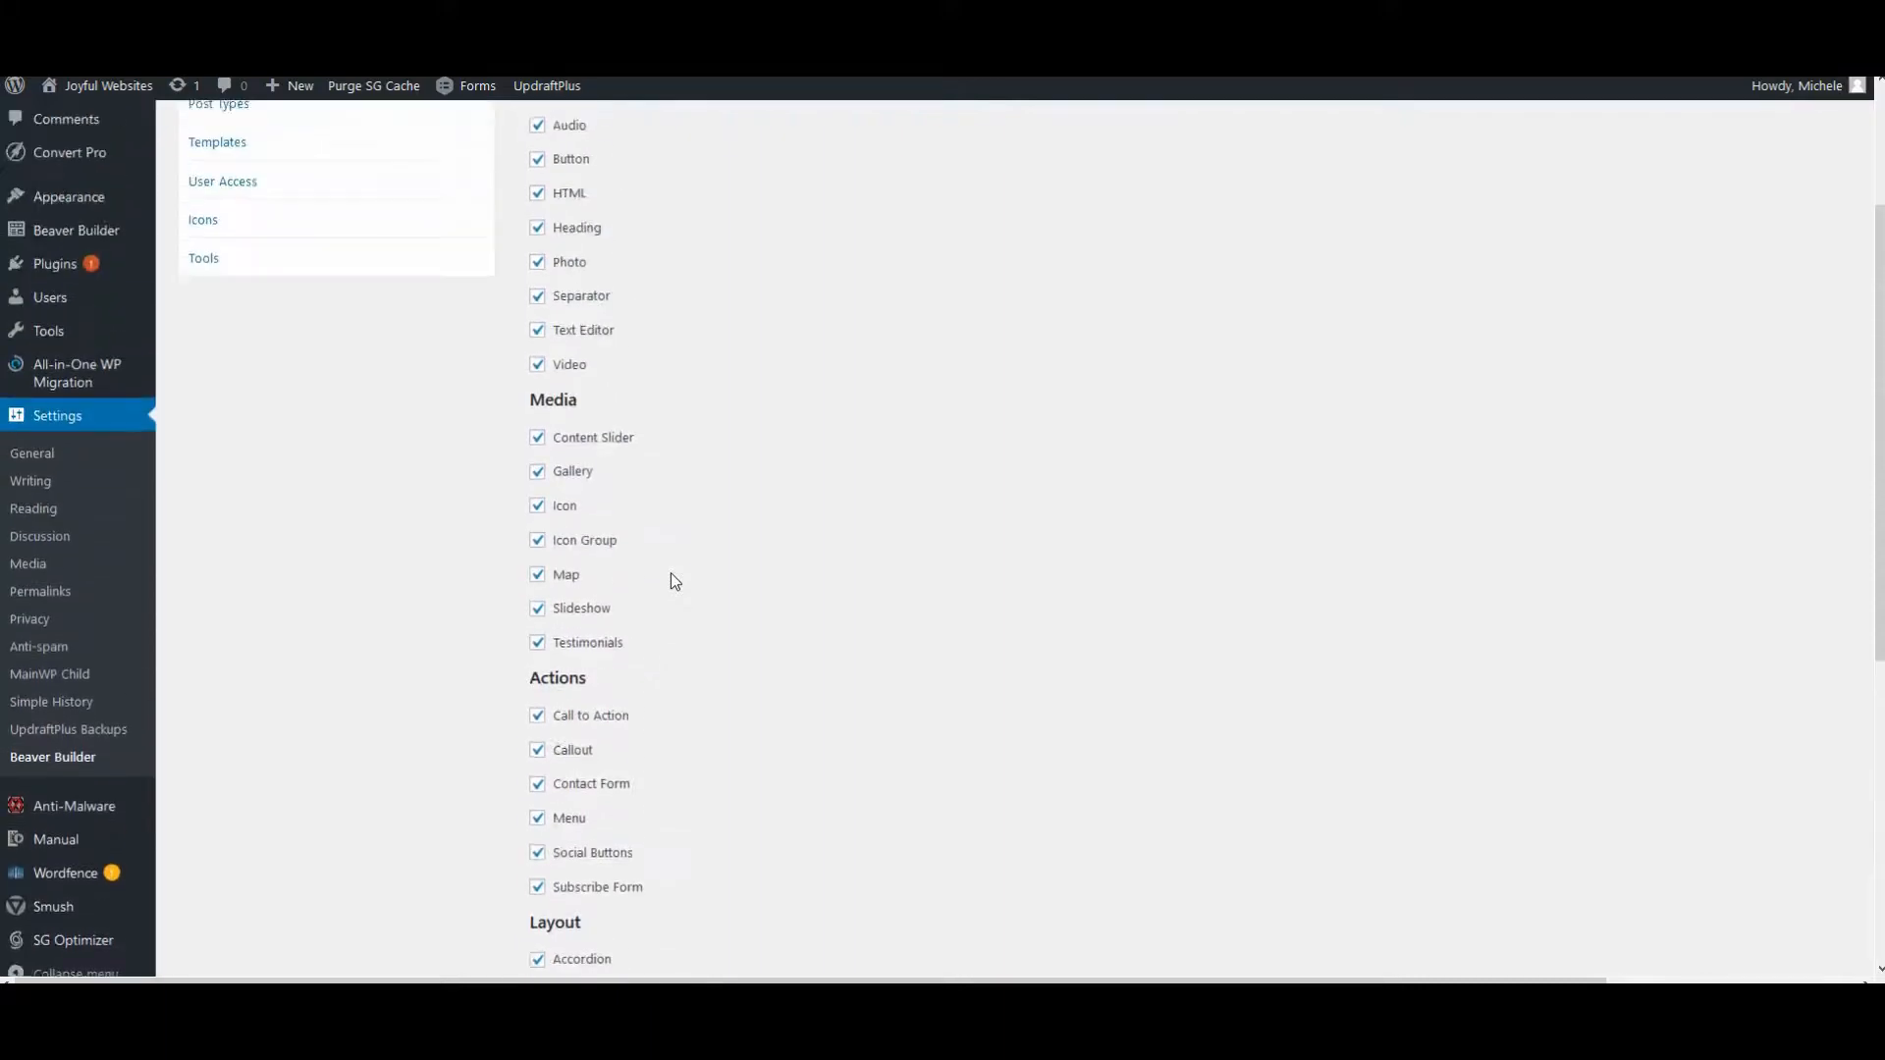
pyautogui.scroll(2, 675, 581)
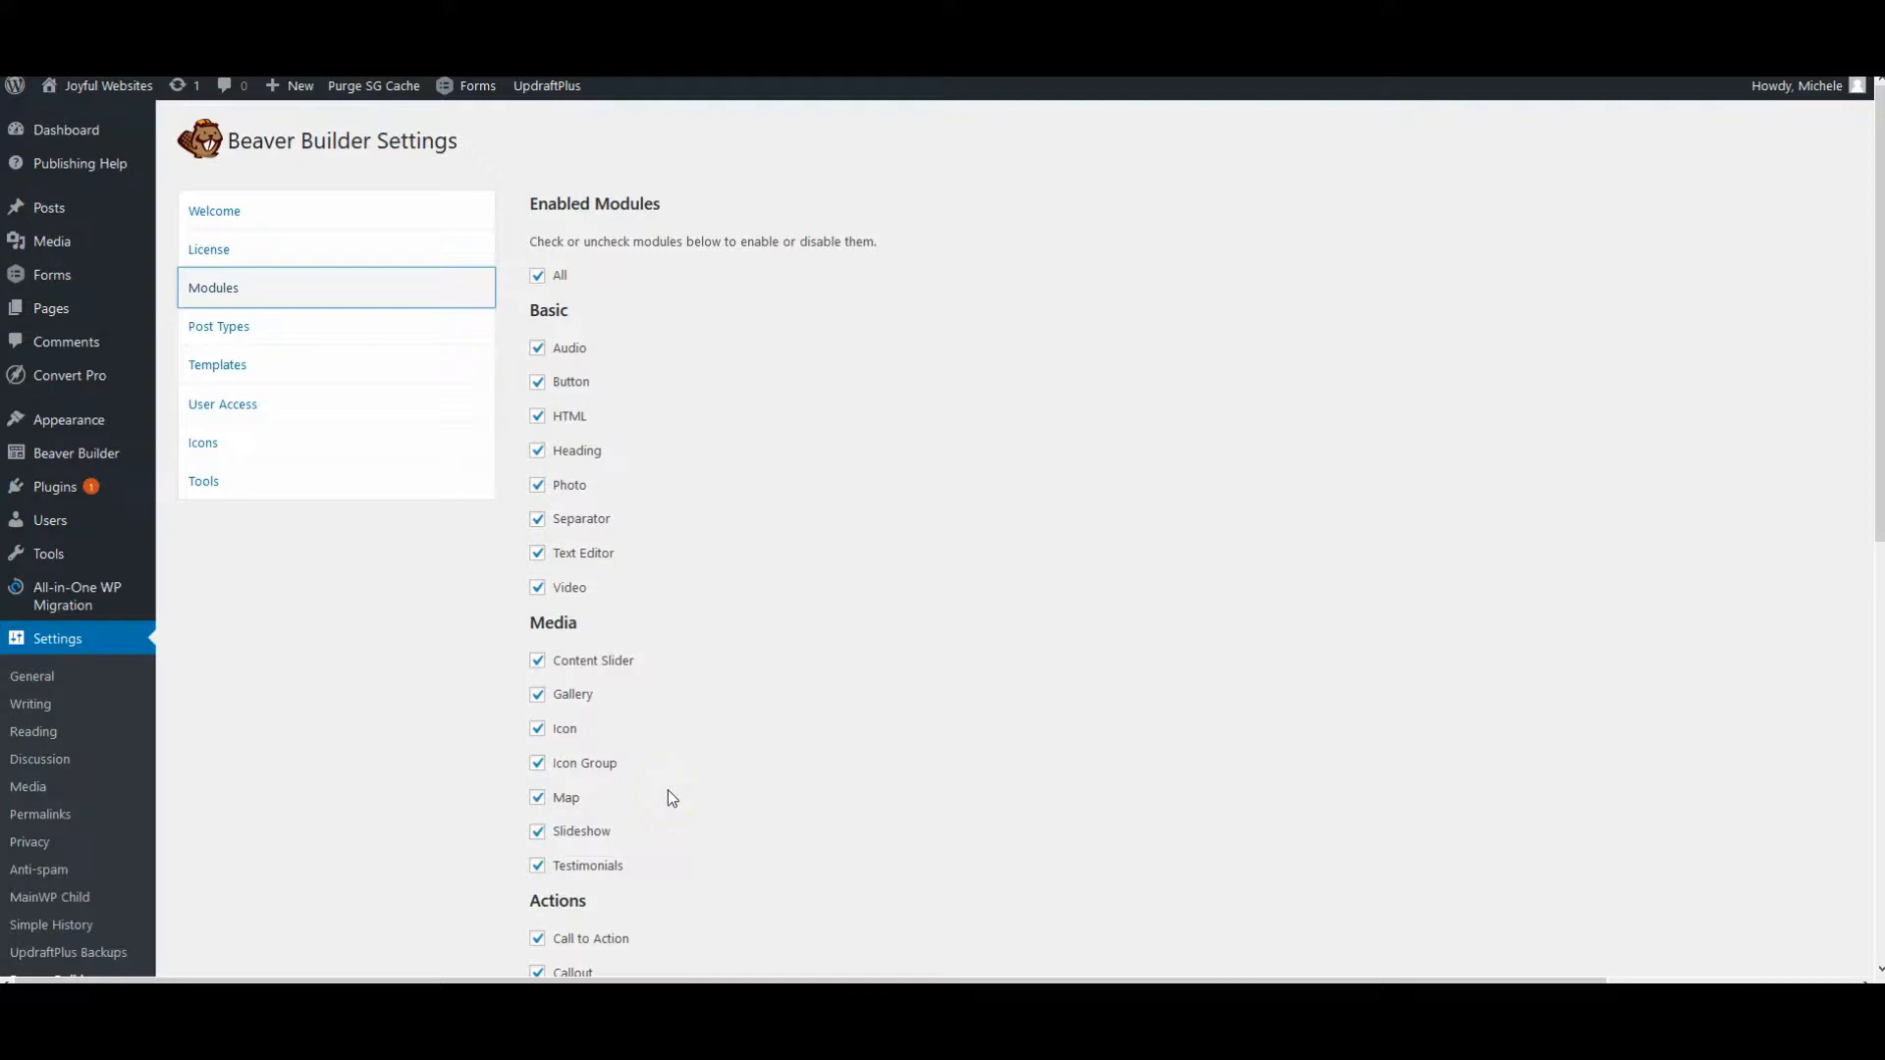
# Step: Review the Beaver Builder settings for post types, templates with their enabling options, icons and tools
pyautogui.click(286, 324)
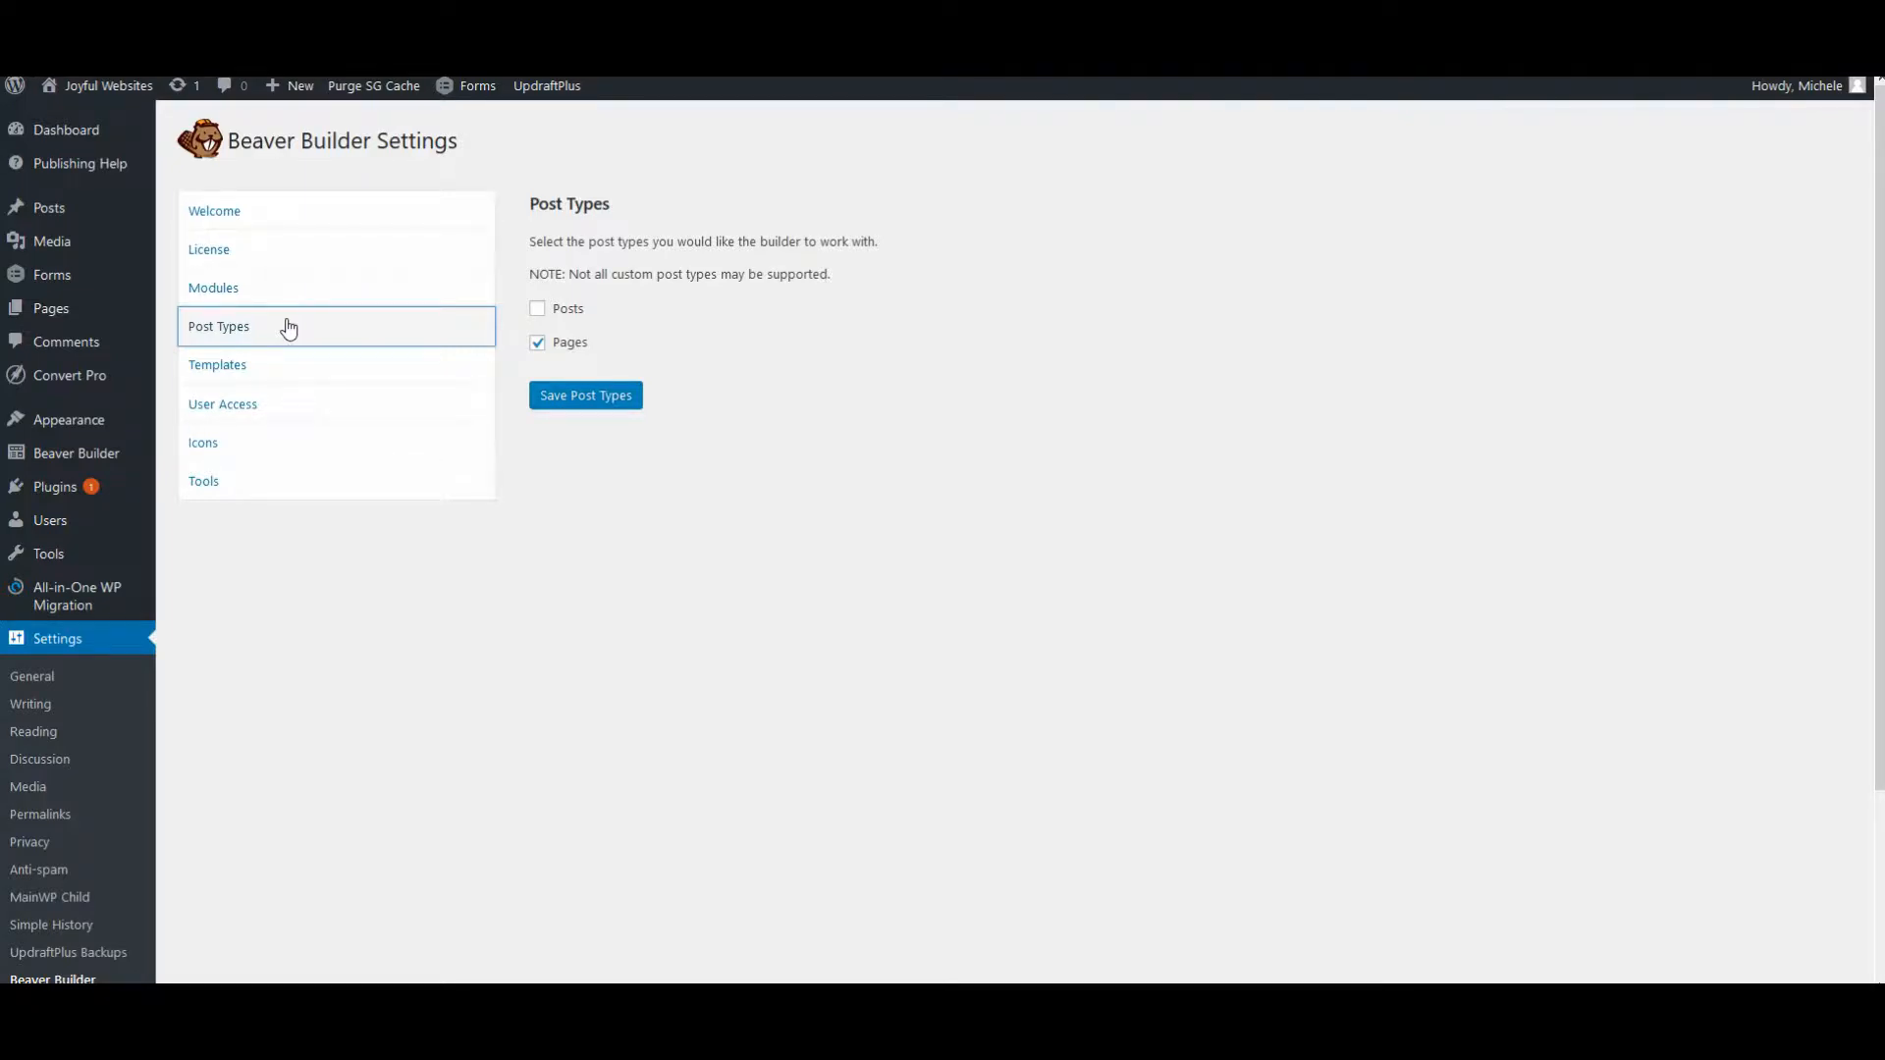
pyautogui.click(298, 378)
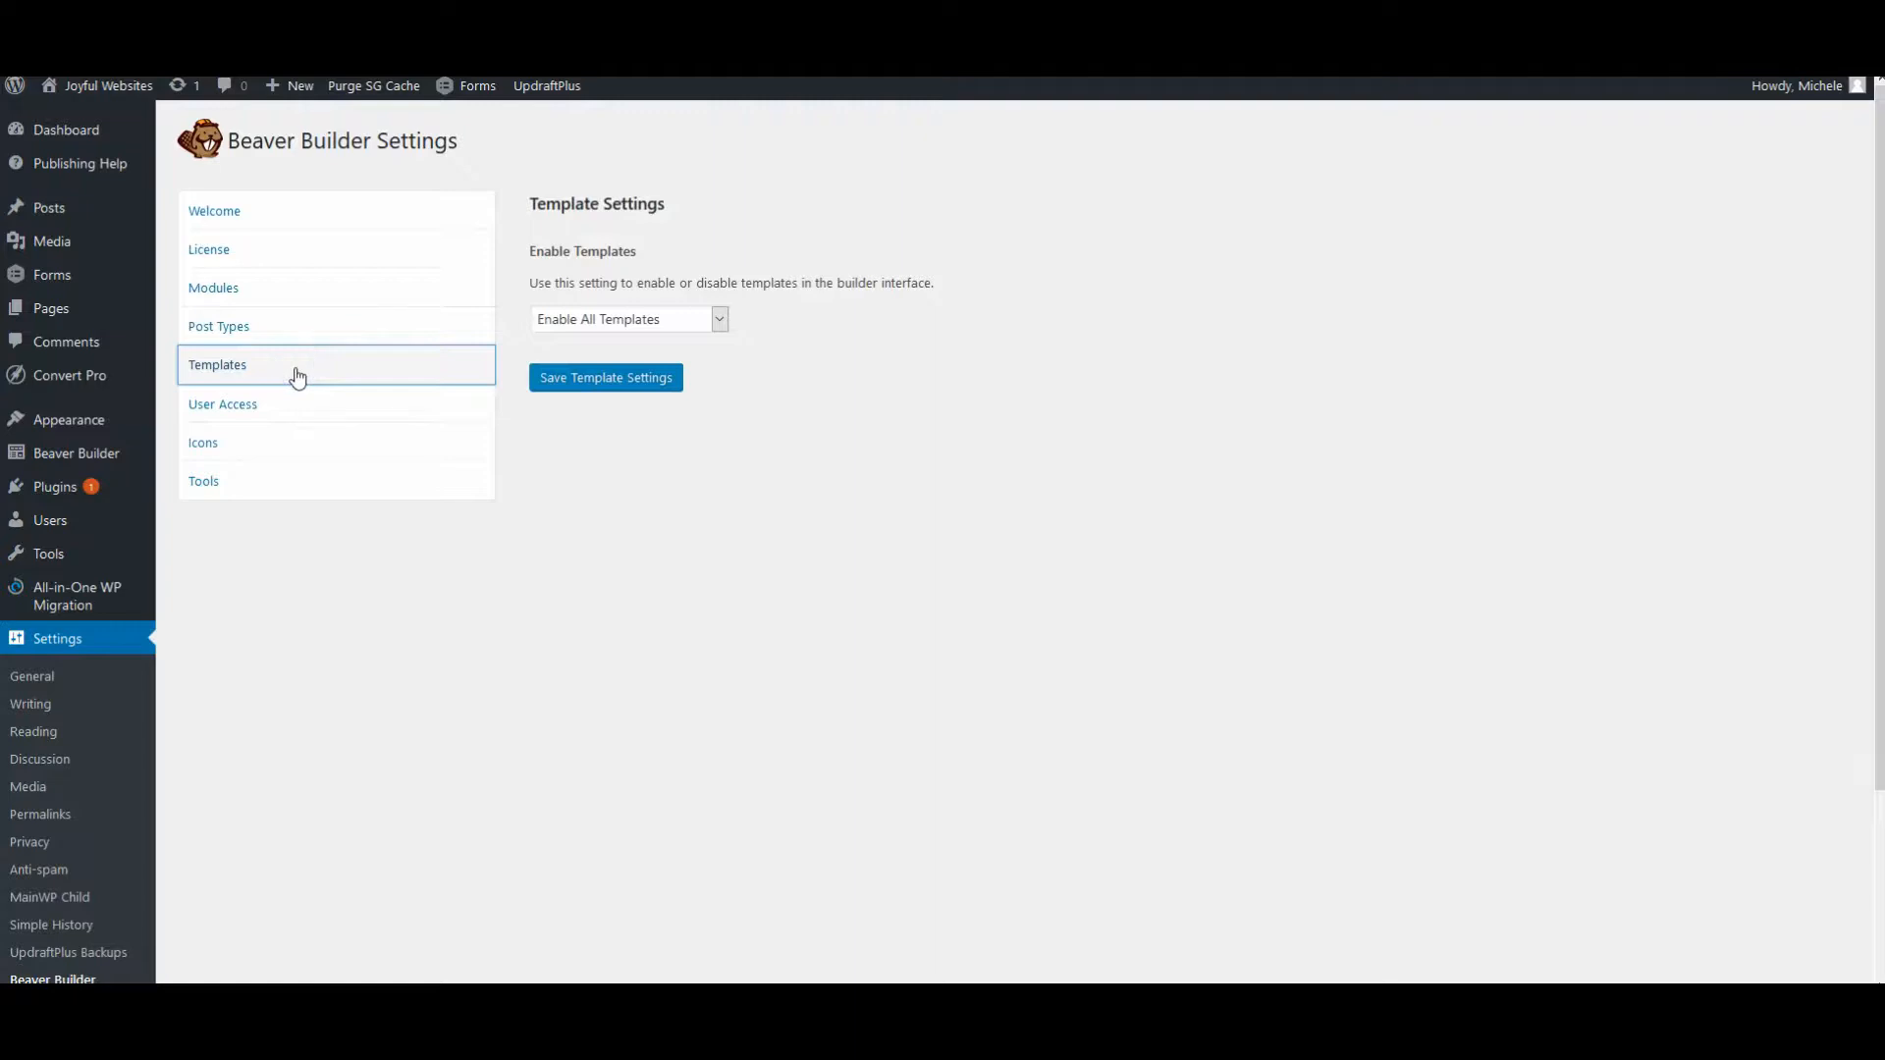
pyautogui.click(590, 320)
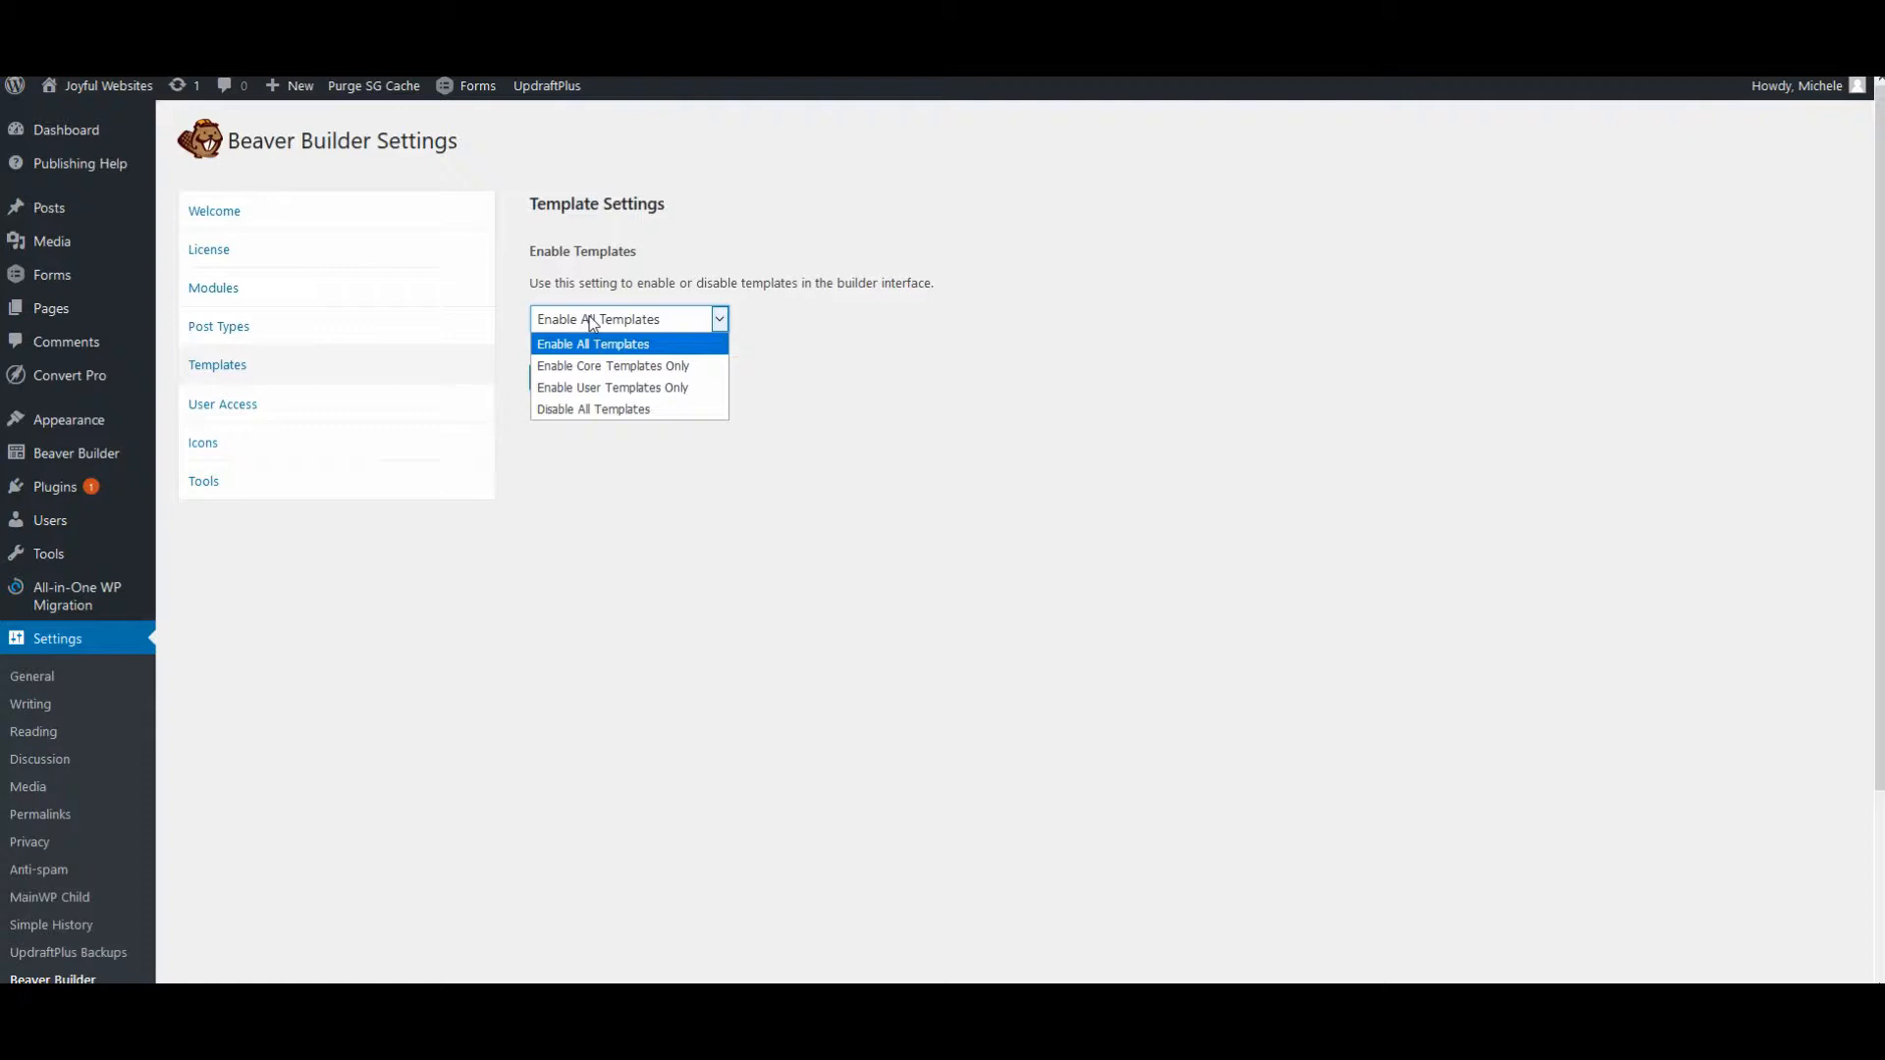
pyautogui.click(292, 451)
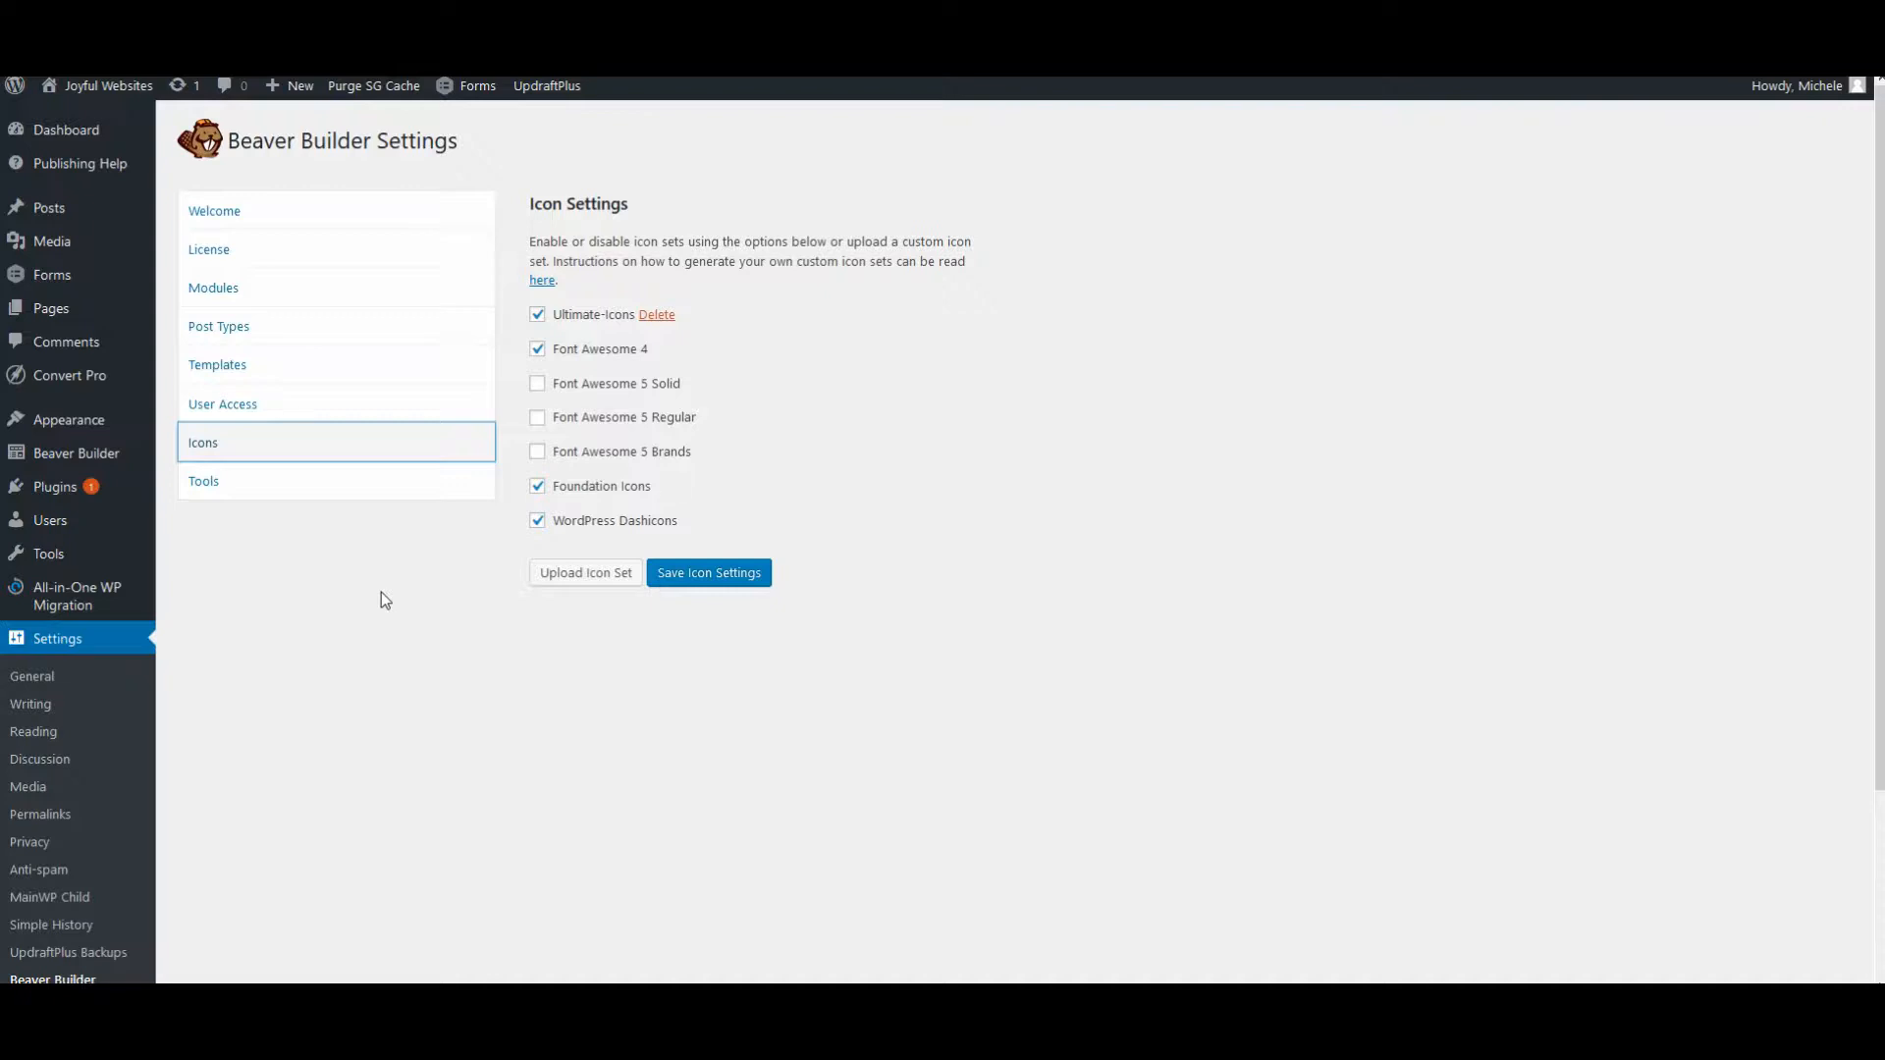
pyautogui.click(315, 494)
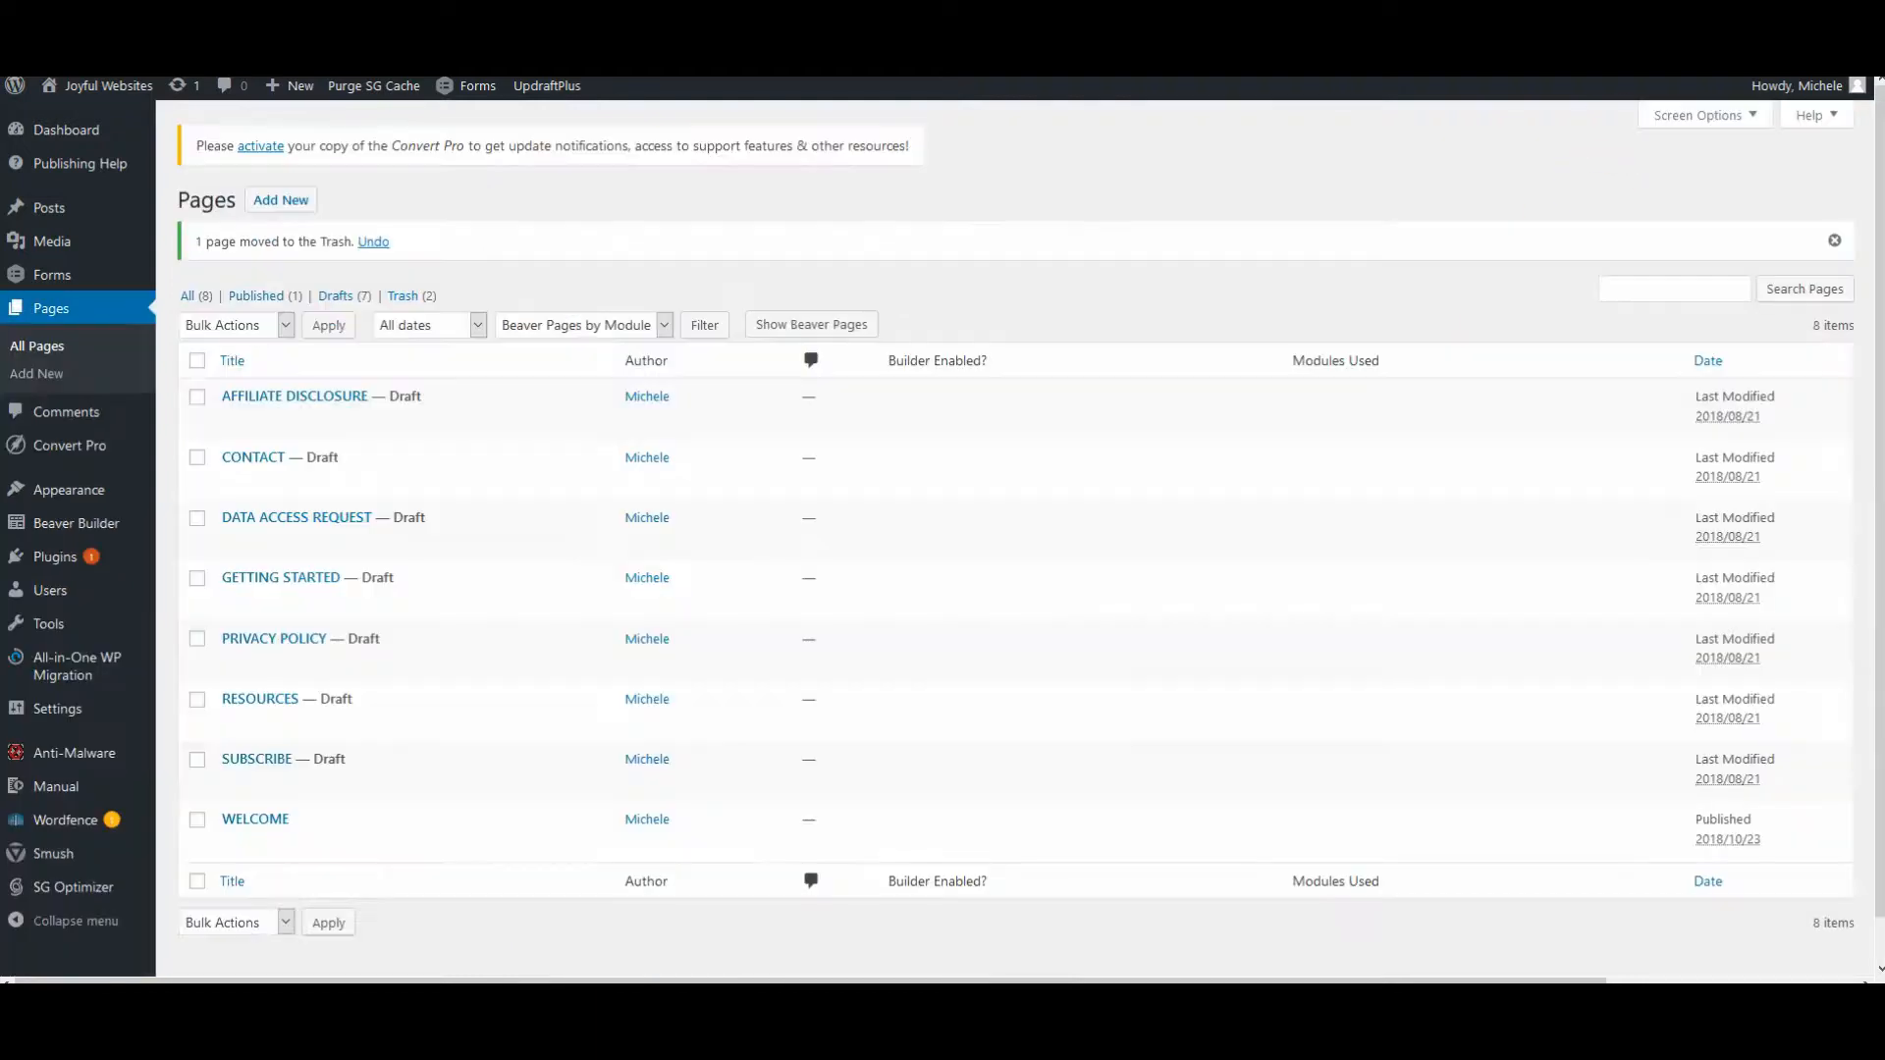
# Step: Create a new page titled "Test Page" and open it in the Beaver Builder editor
pyautogui.click(281, 199)
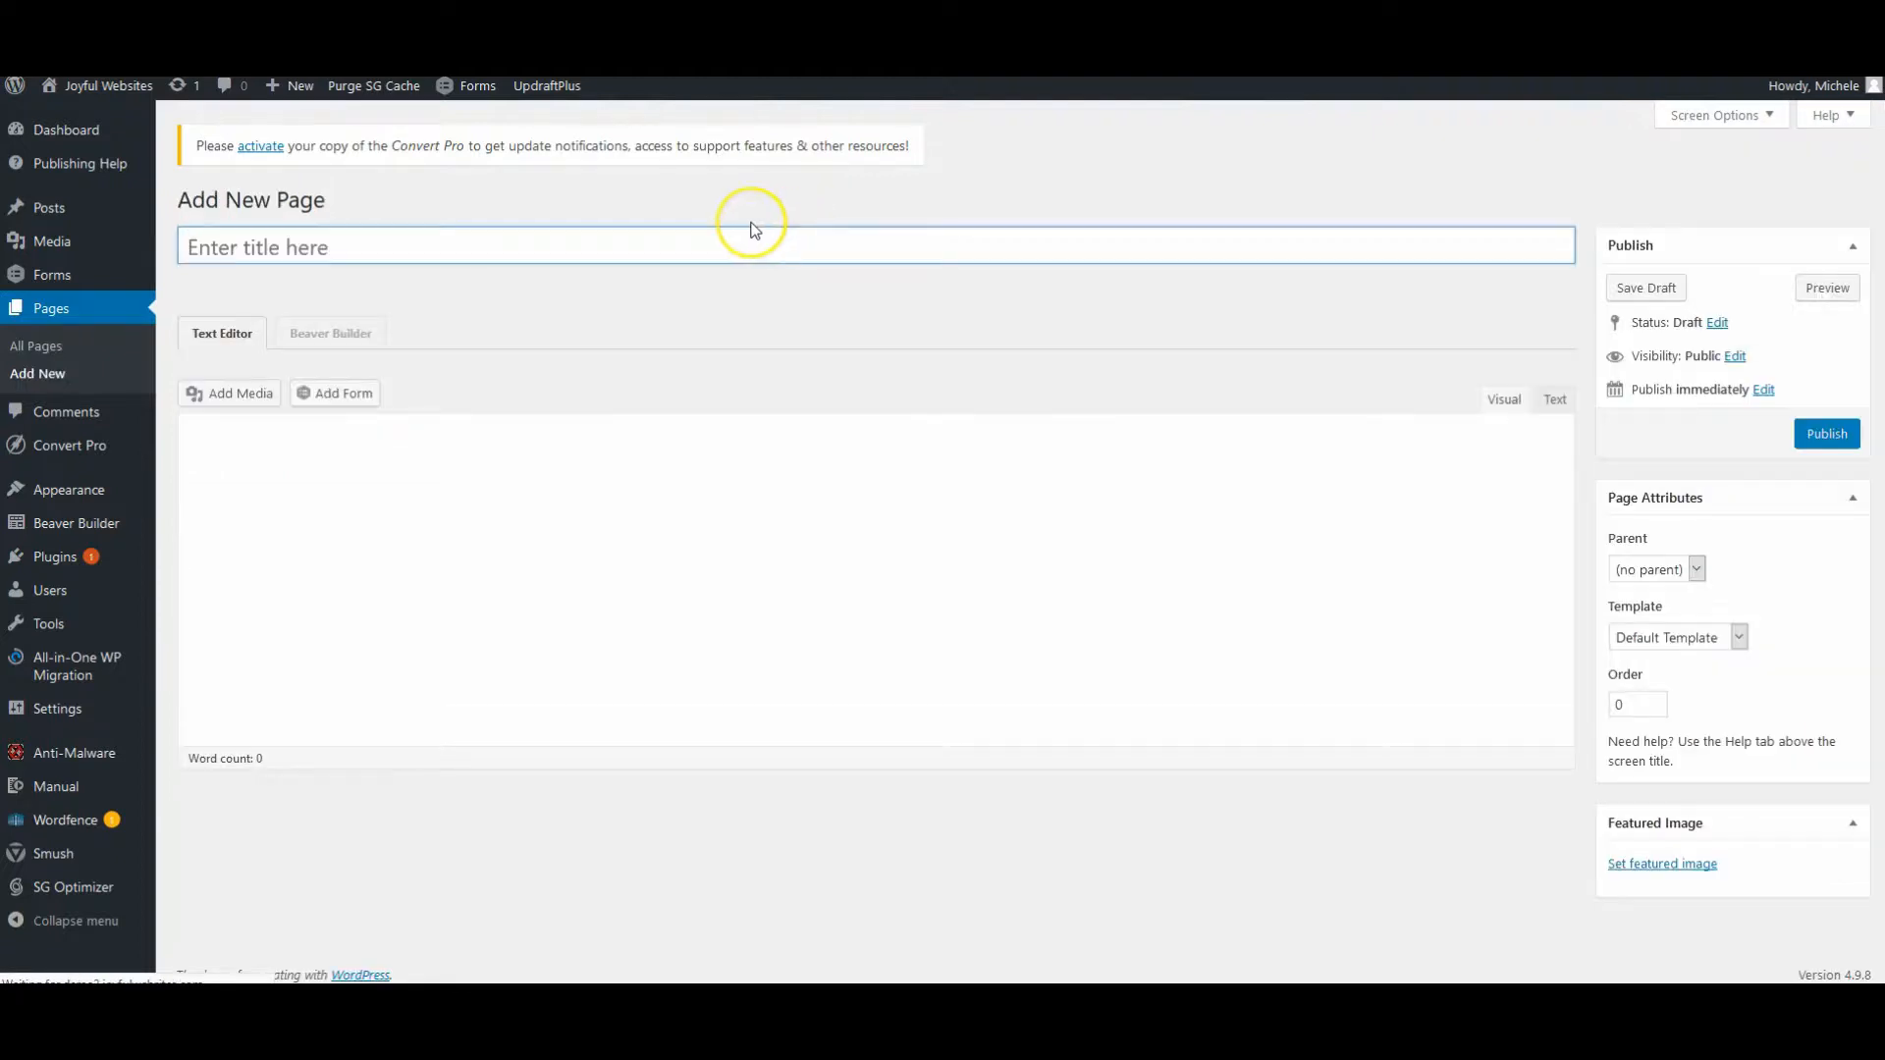
pyautogui.write('Test Page')
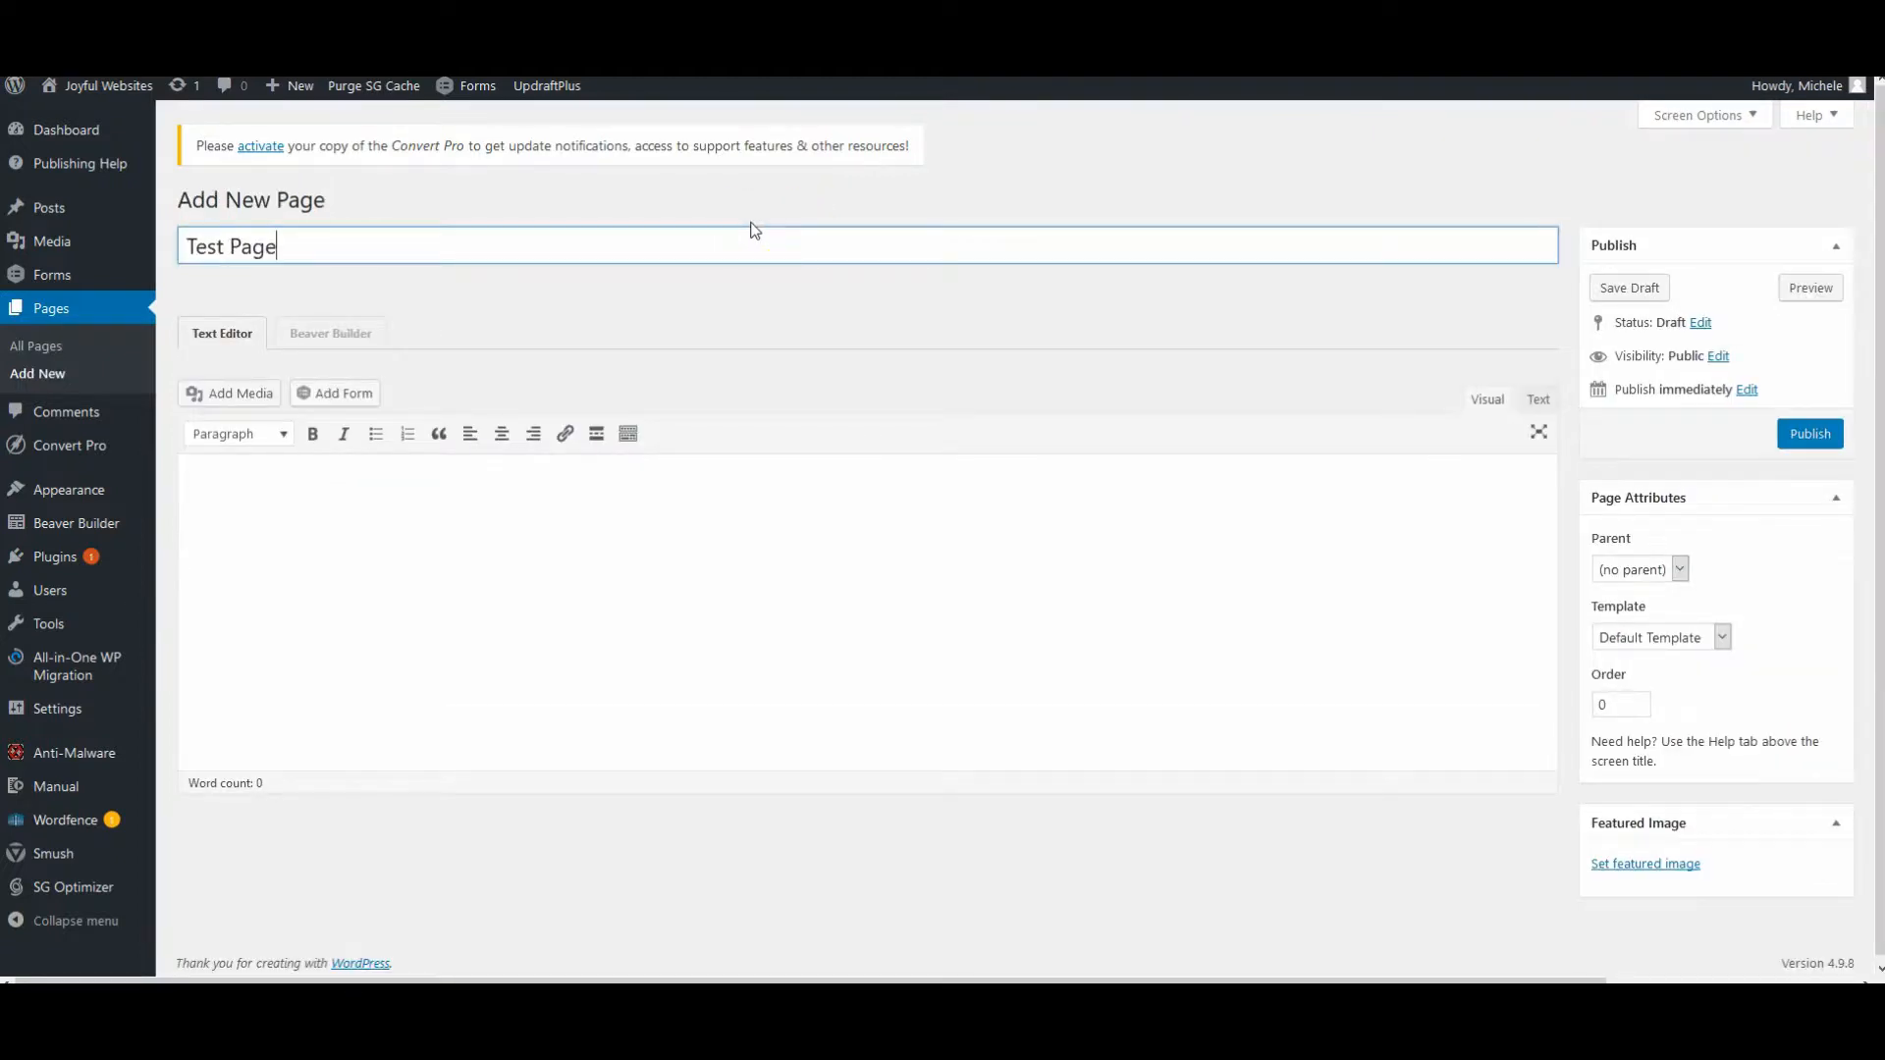
pyautogui.click(343, 334)
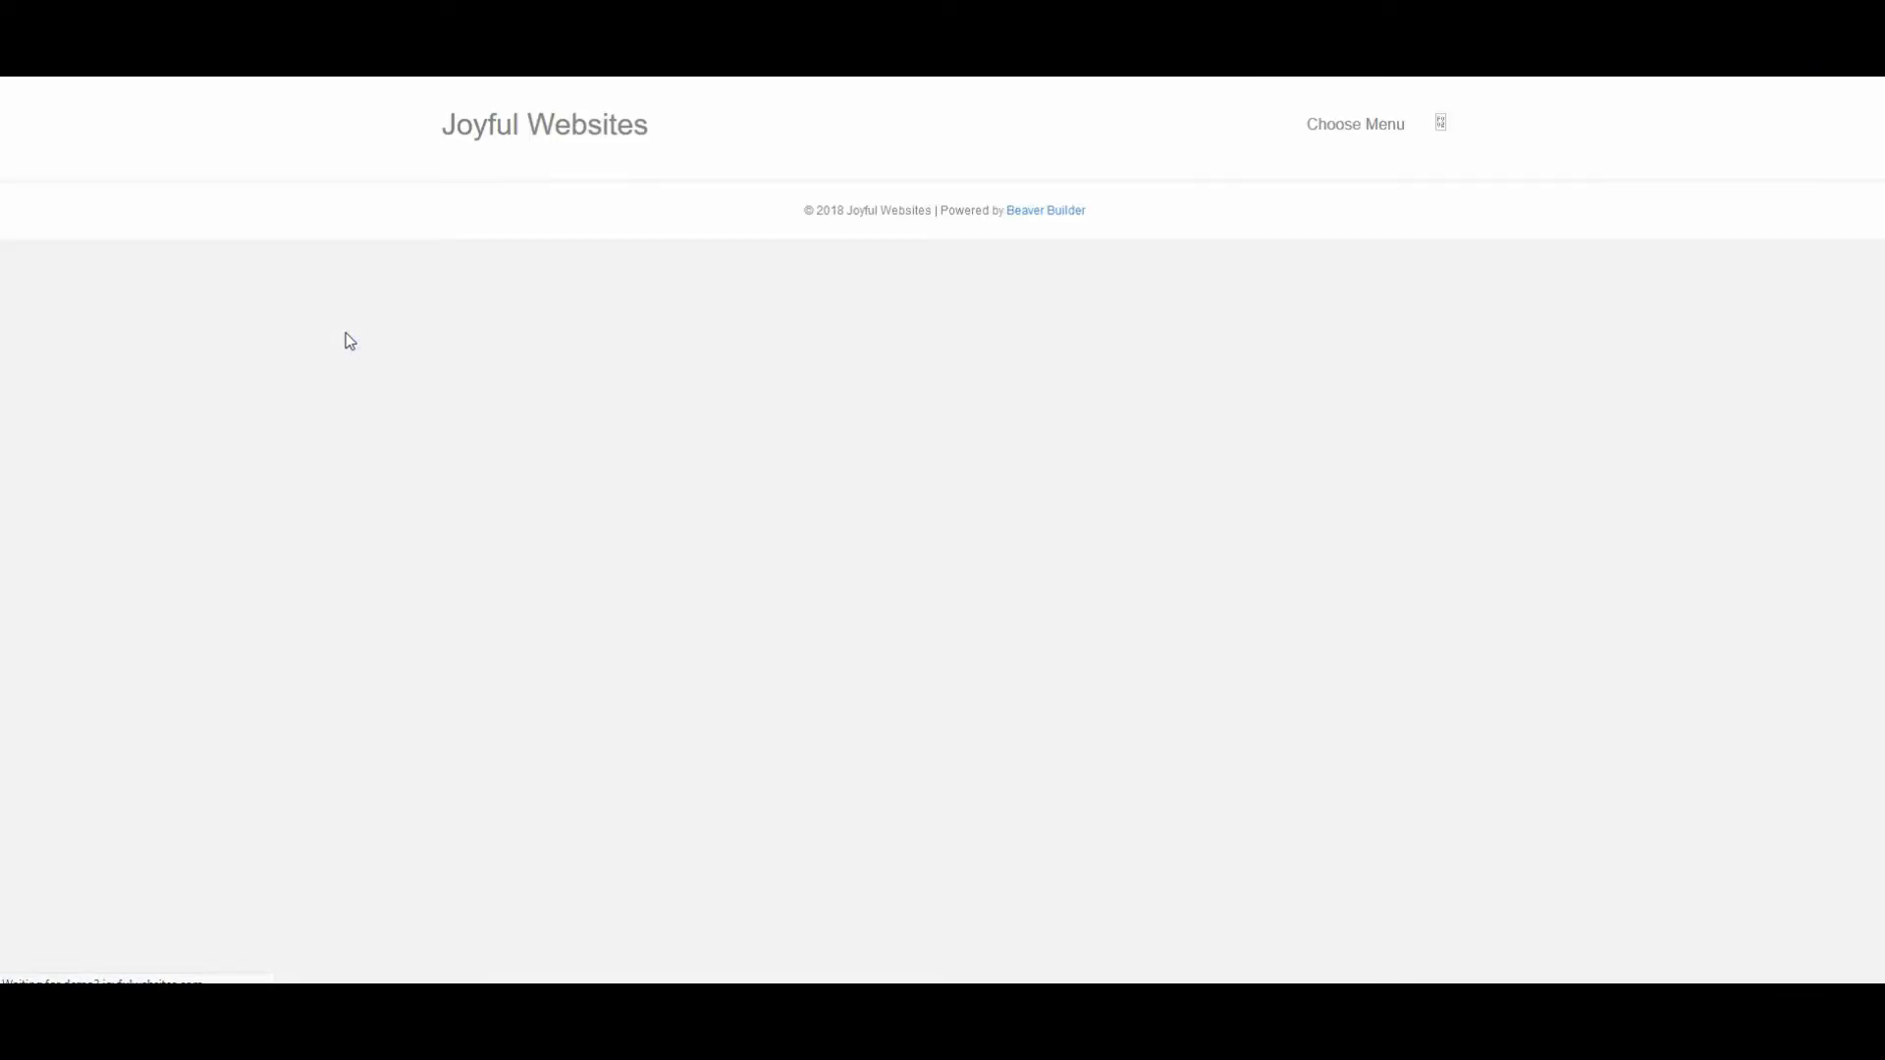
pyautogui.click(512, 366)
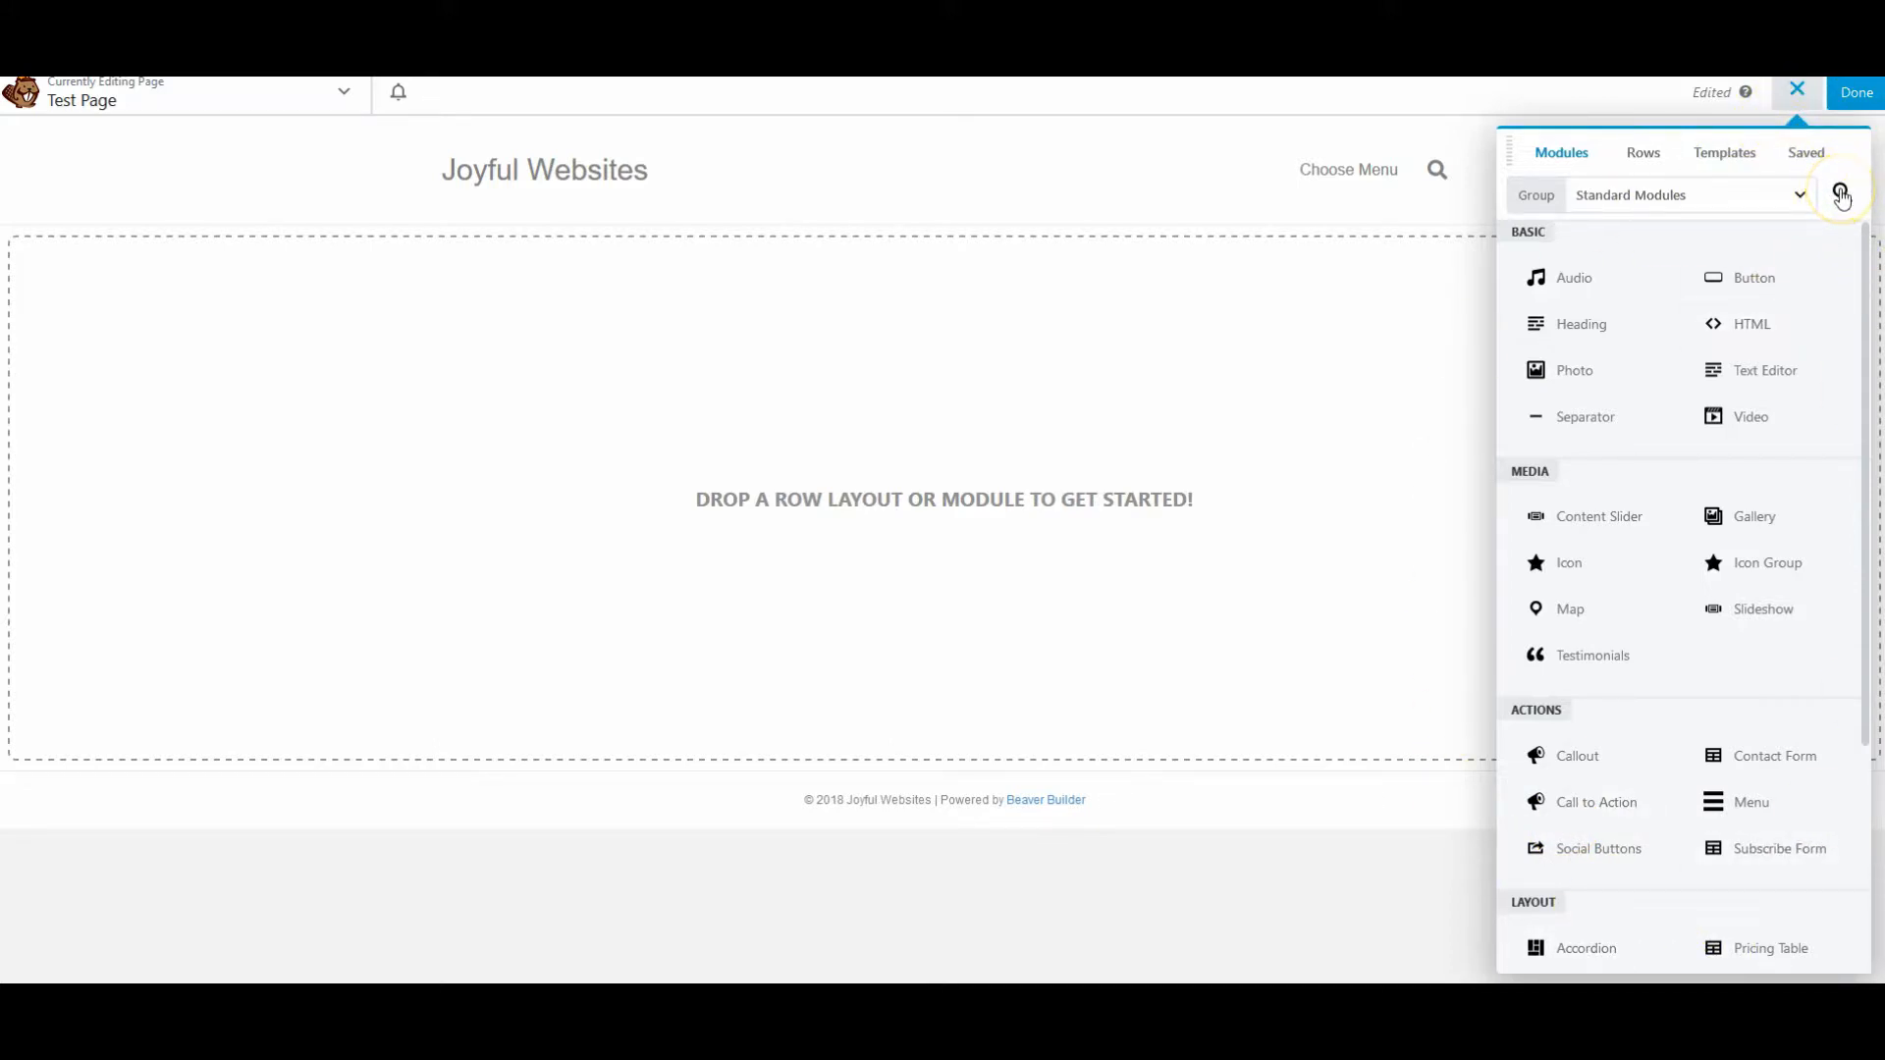
# Step: Browse the Standard Modules, WordPress Widgets and Saved Modules groups available for the page
pyautogui.click(1776, 195)
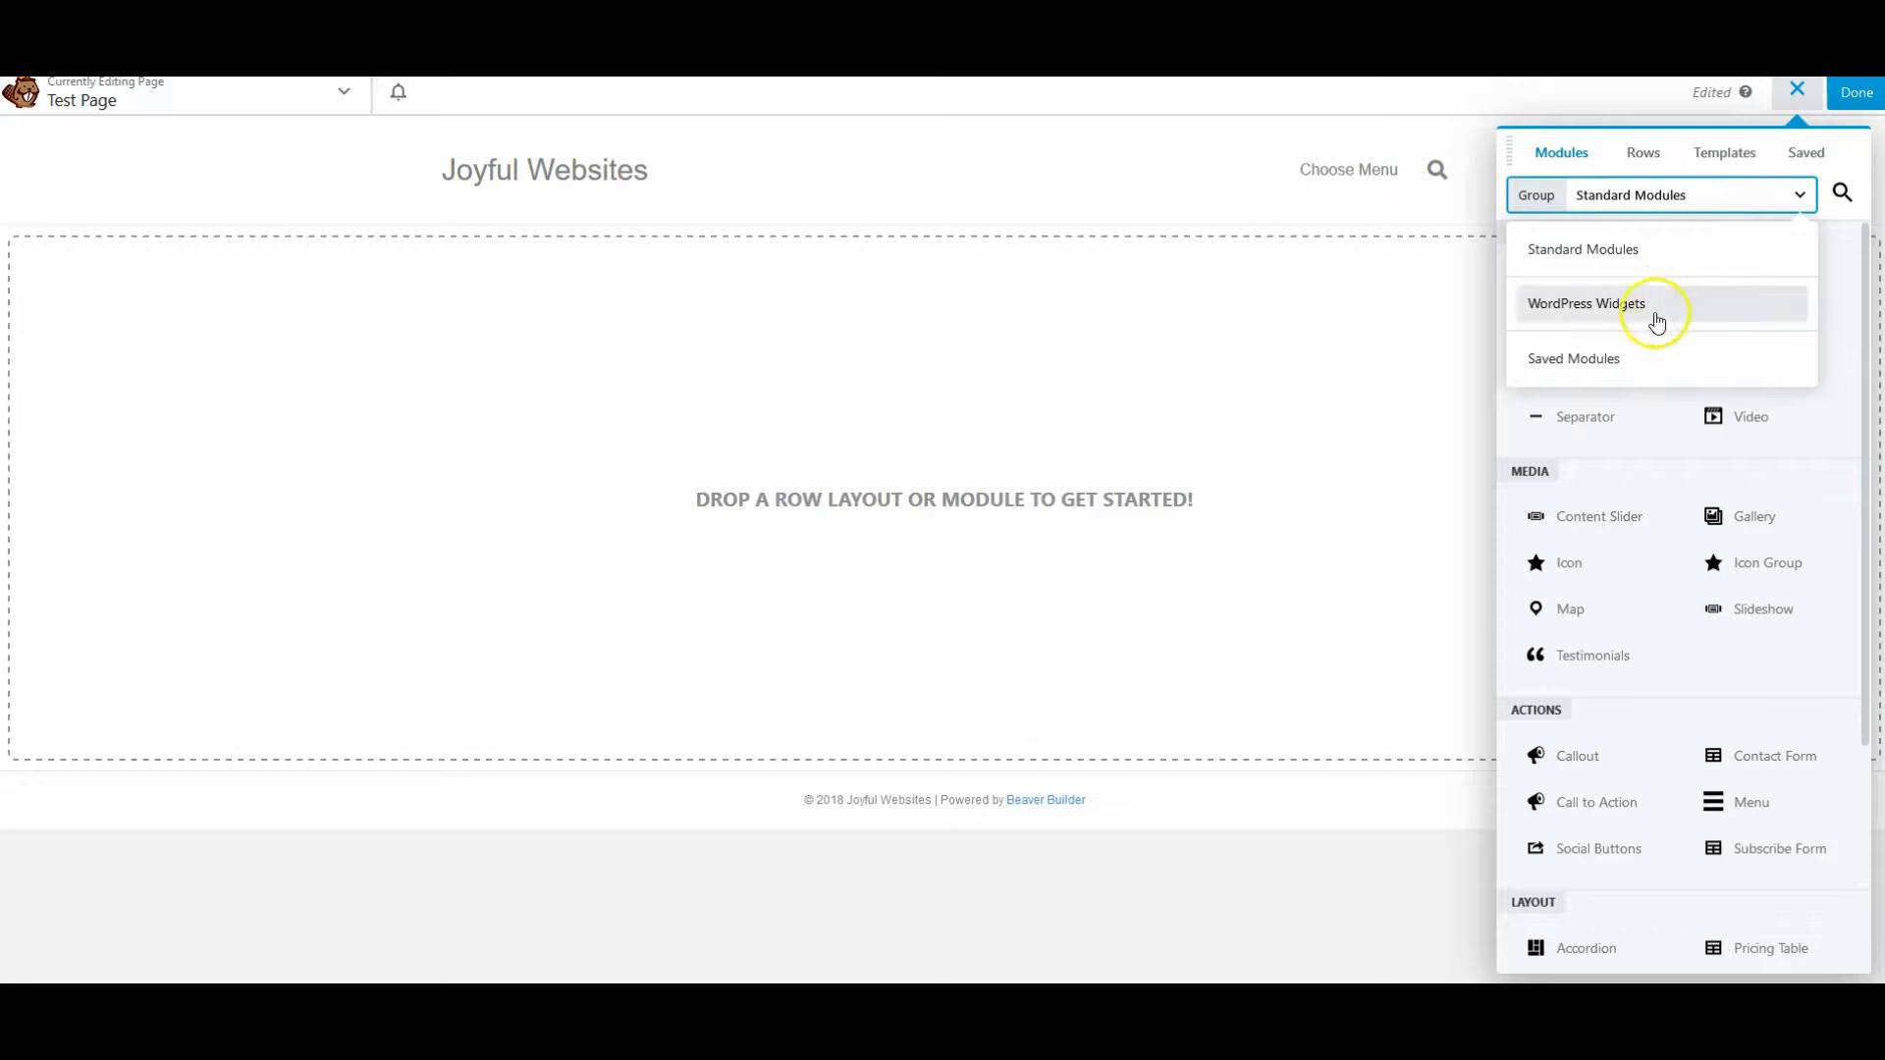
pyautogui.click(1658, 321)
pyautogui.click(1709, 195)
pyautogui.click(1631, 249)
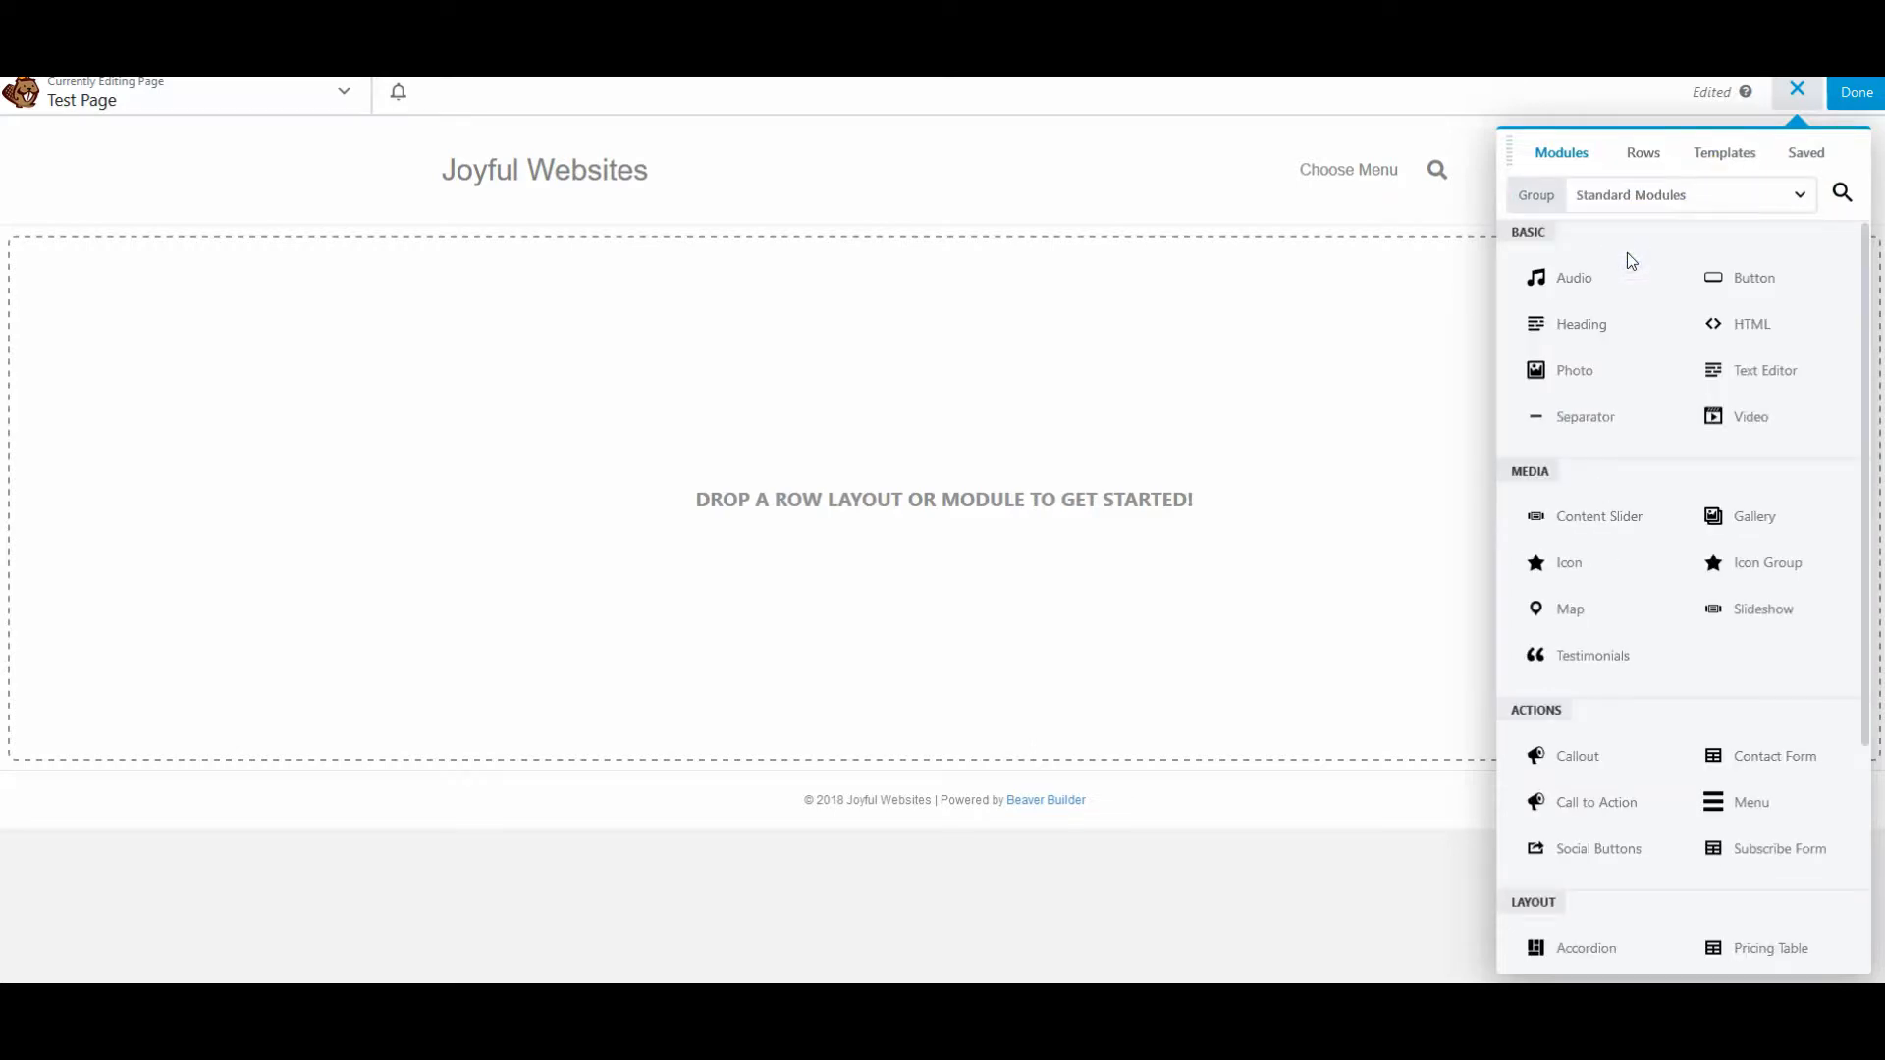
pyautogui.click(1687, 195)
pyautogui.click(1638, 303)
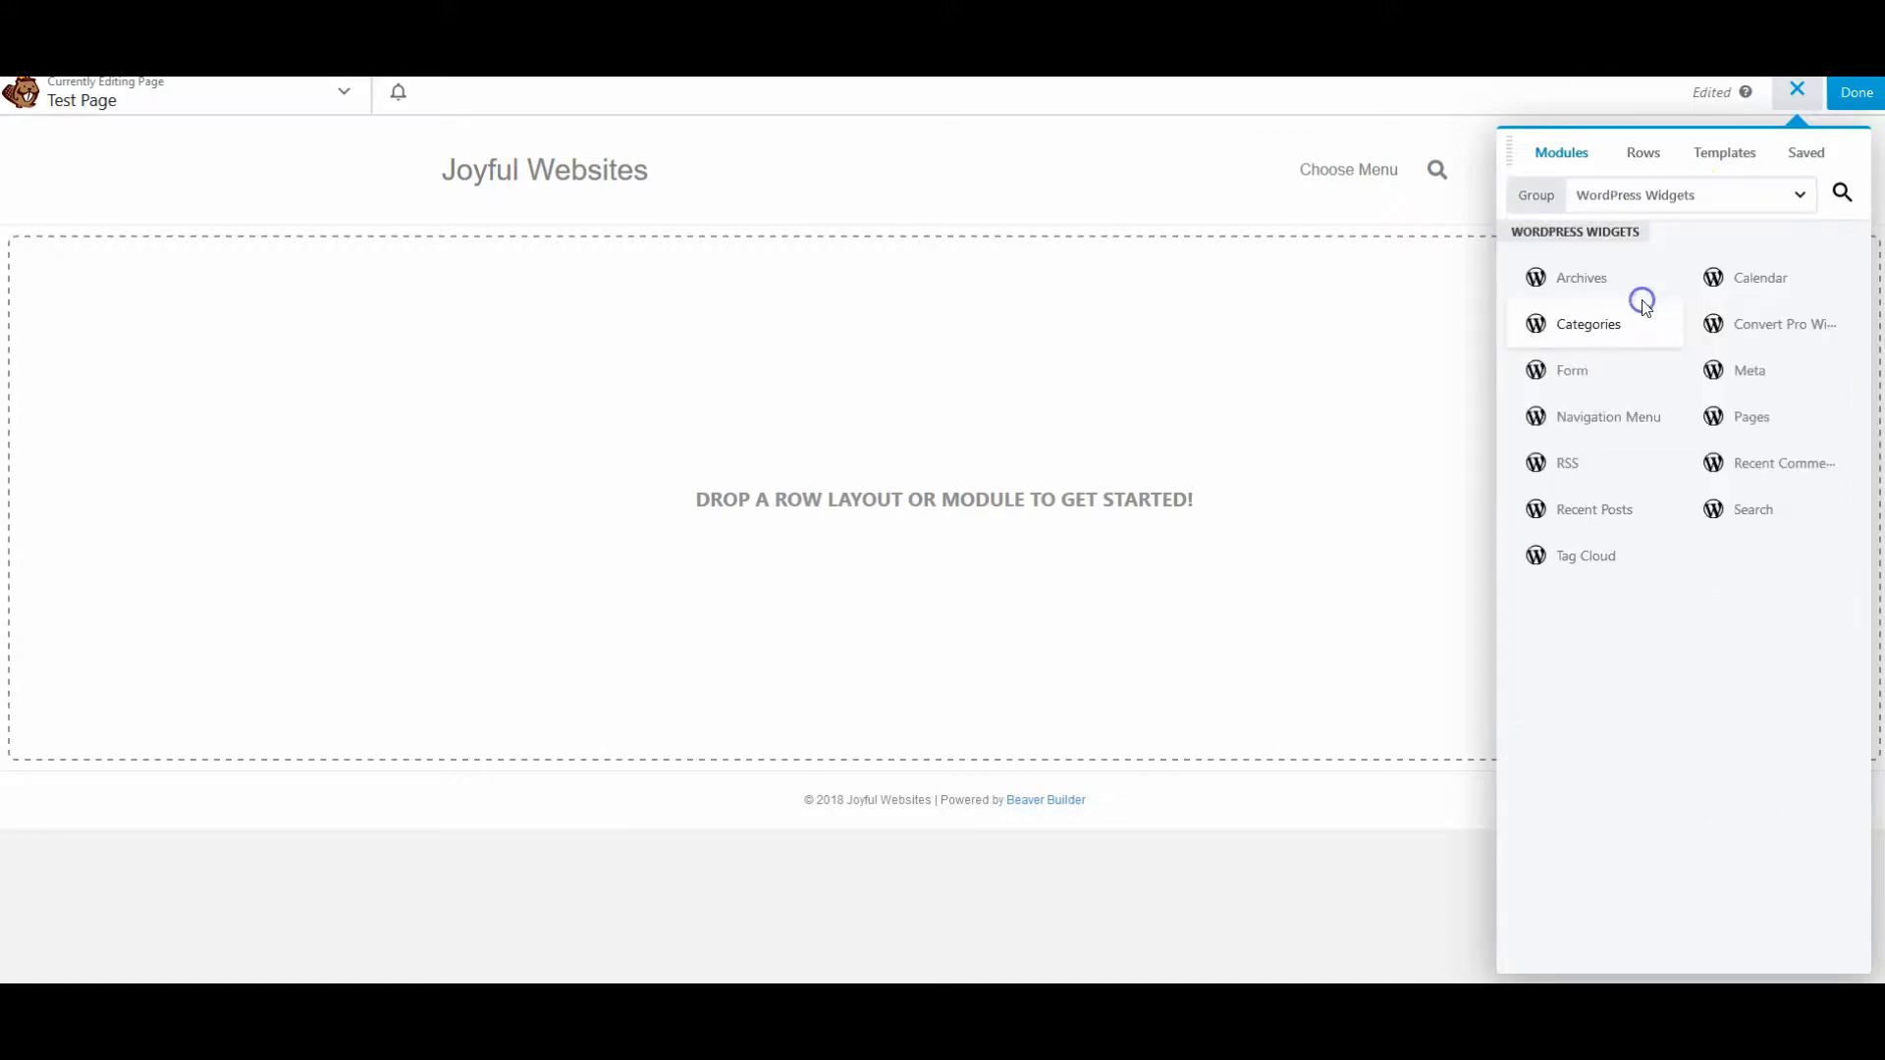
pyautogui.click(1711, 203)
pyautogui.click(1615, 360)
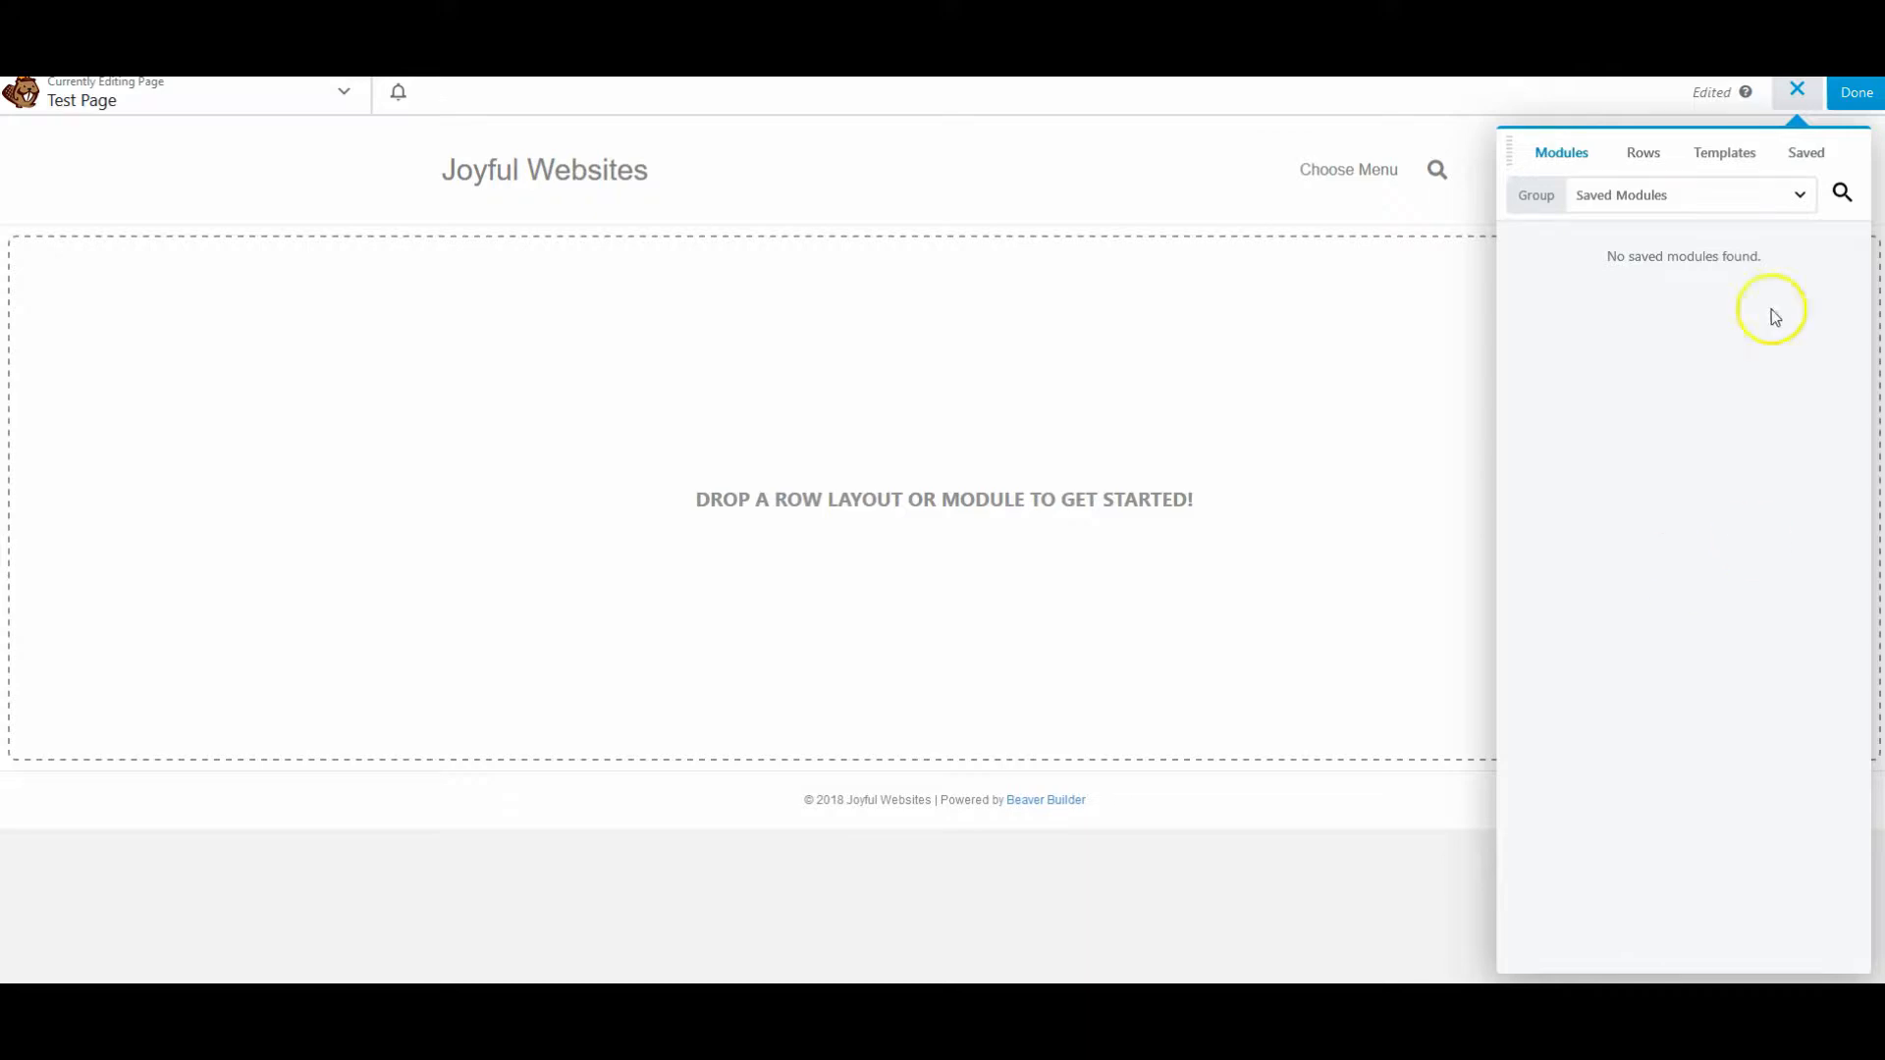
pyautogui.click(1565, 154)
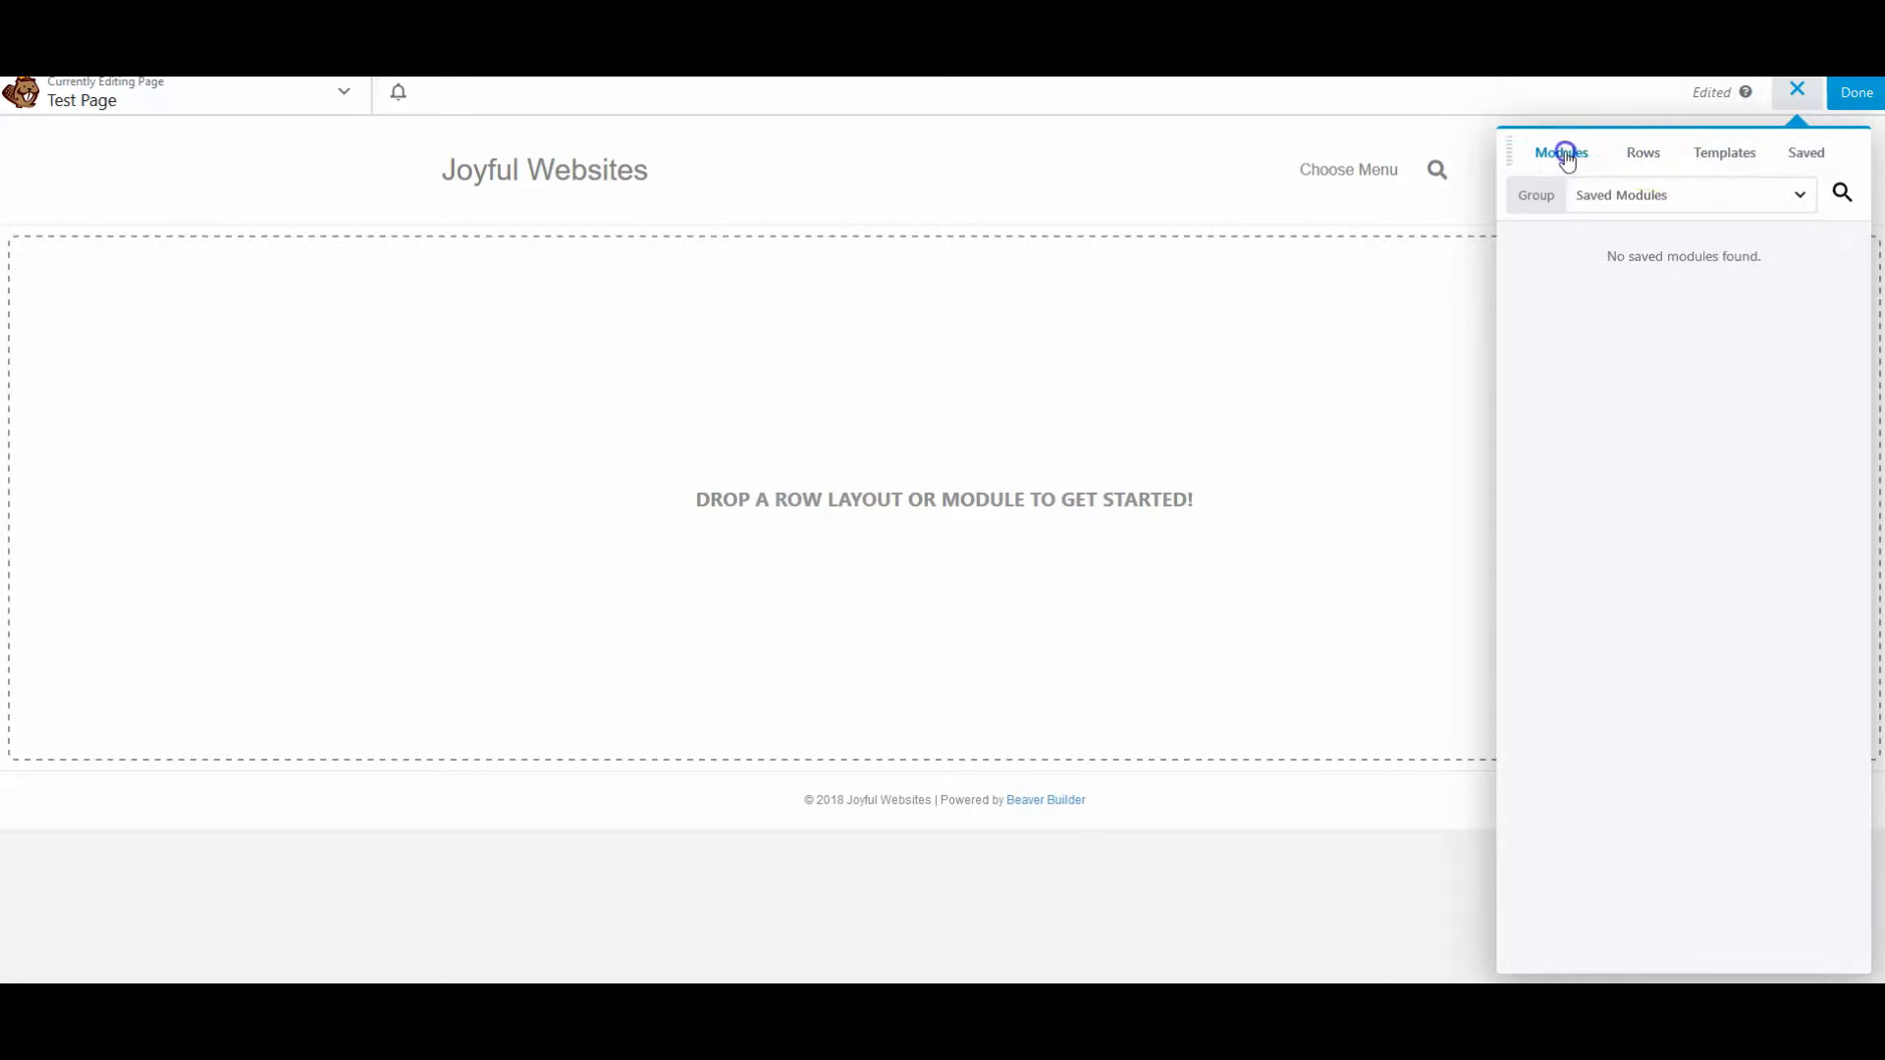
pyautogui.click(1717, 194)
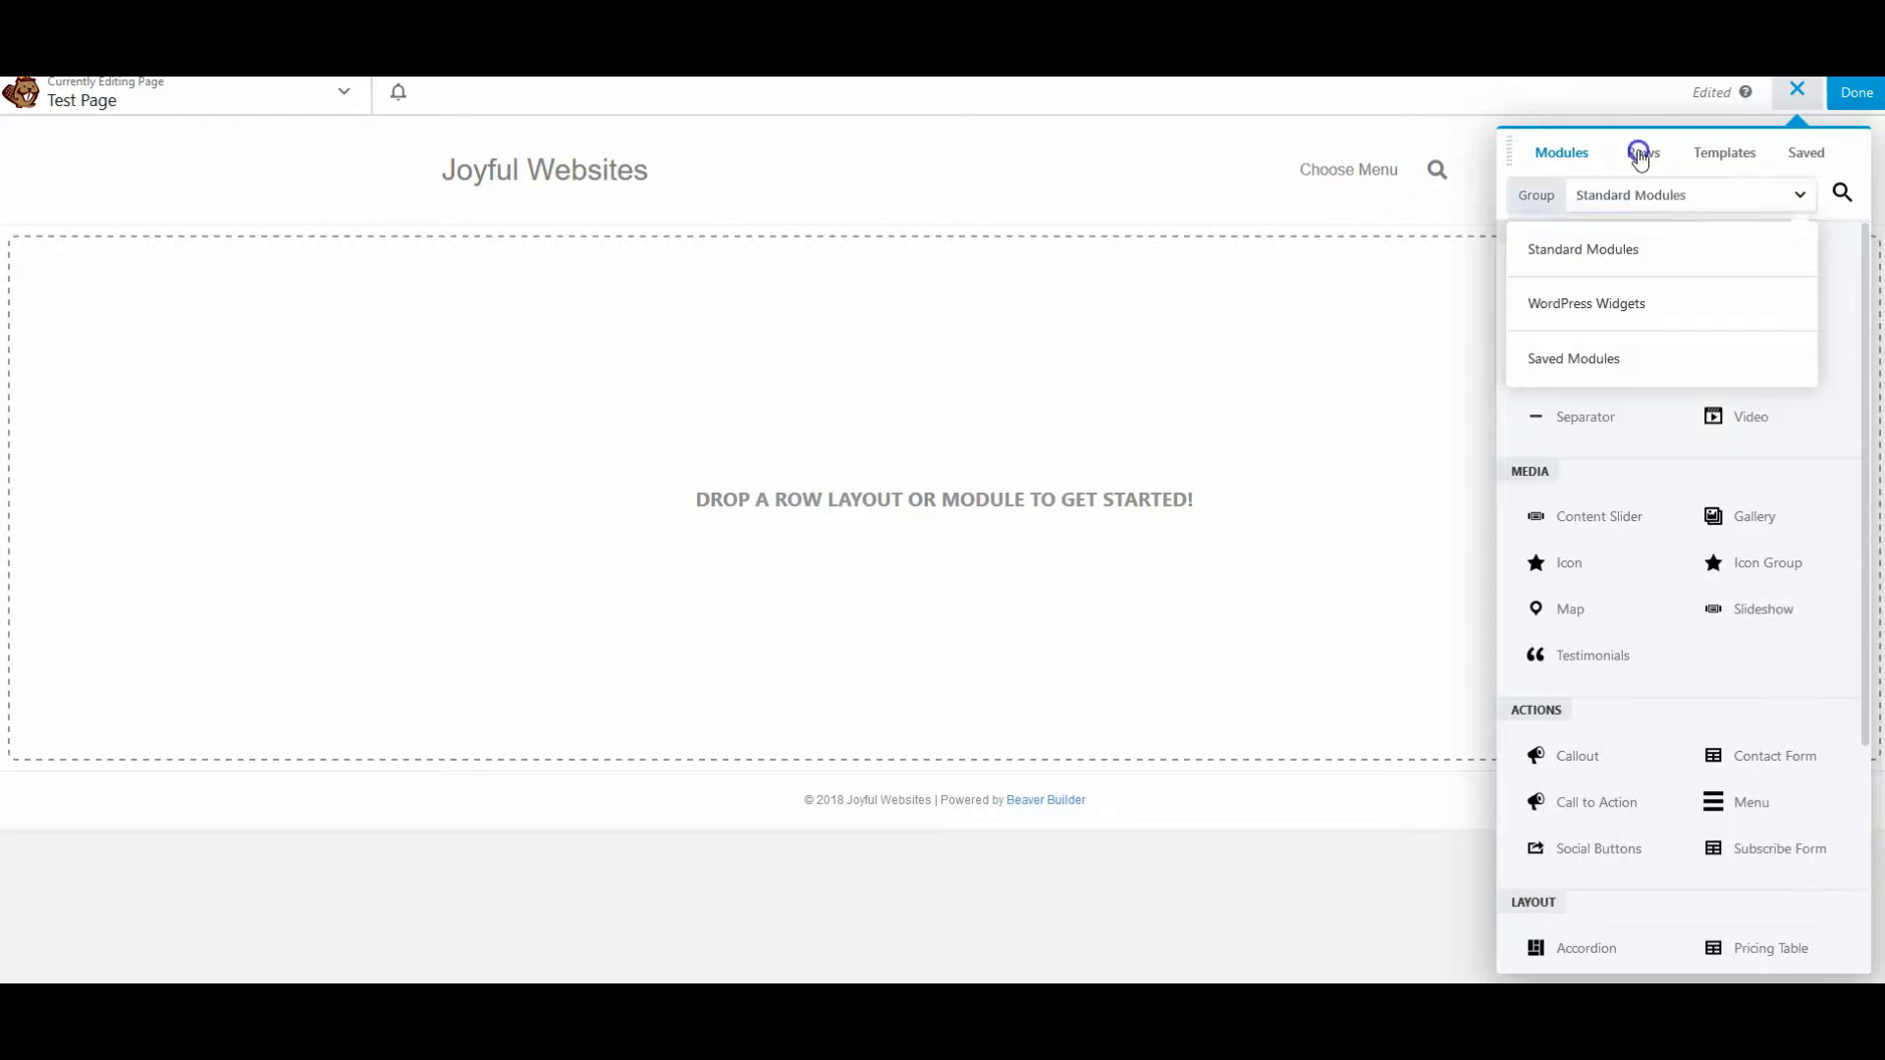
# Step: Add a one-column row to the empty page layout and a three-column row beneath it
pyautogui.click(1639, 155)
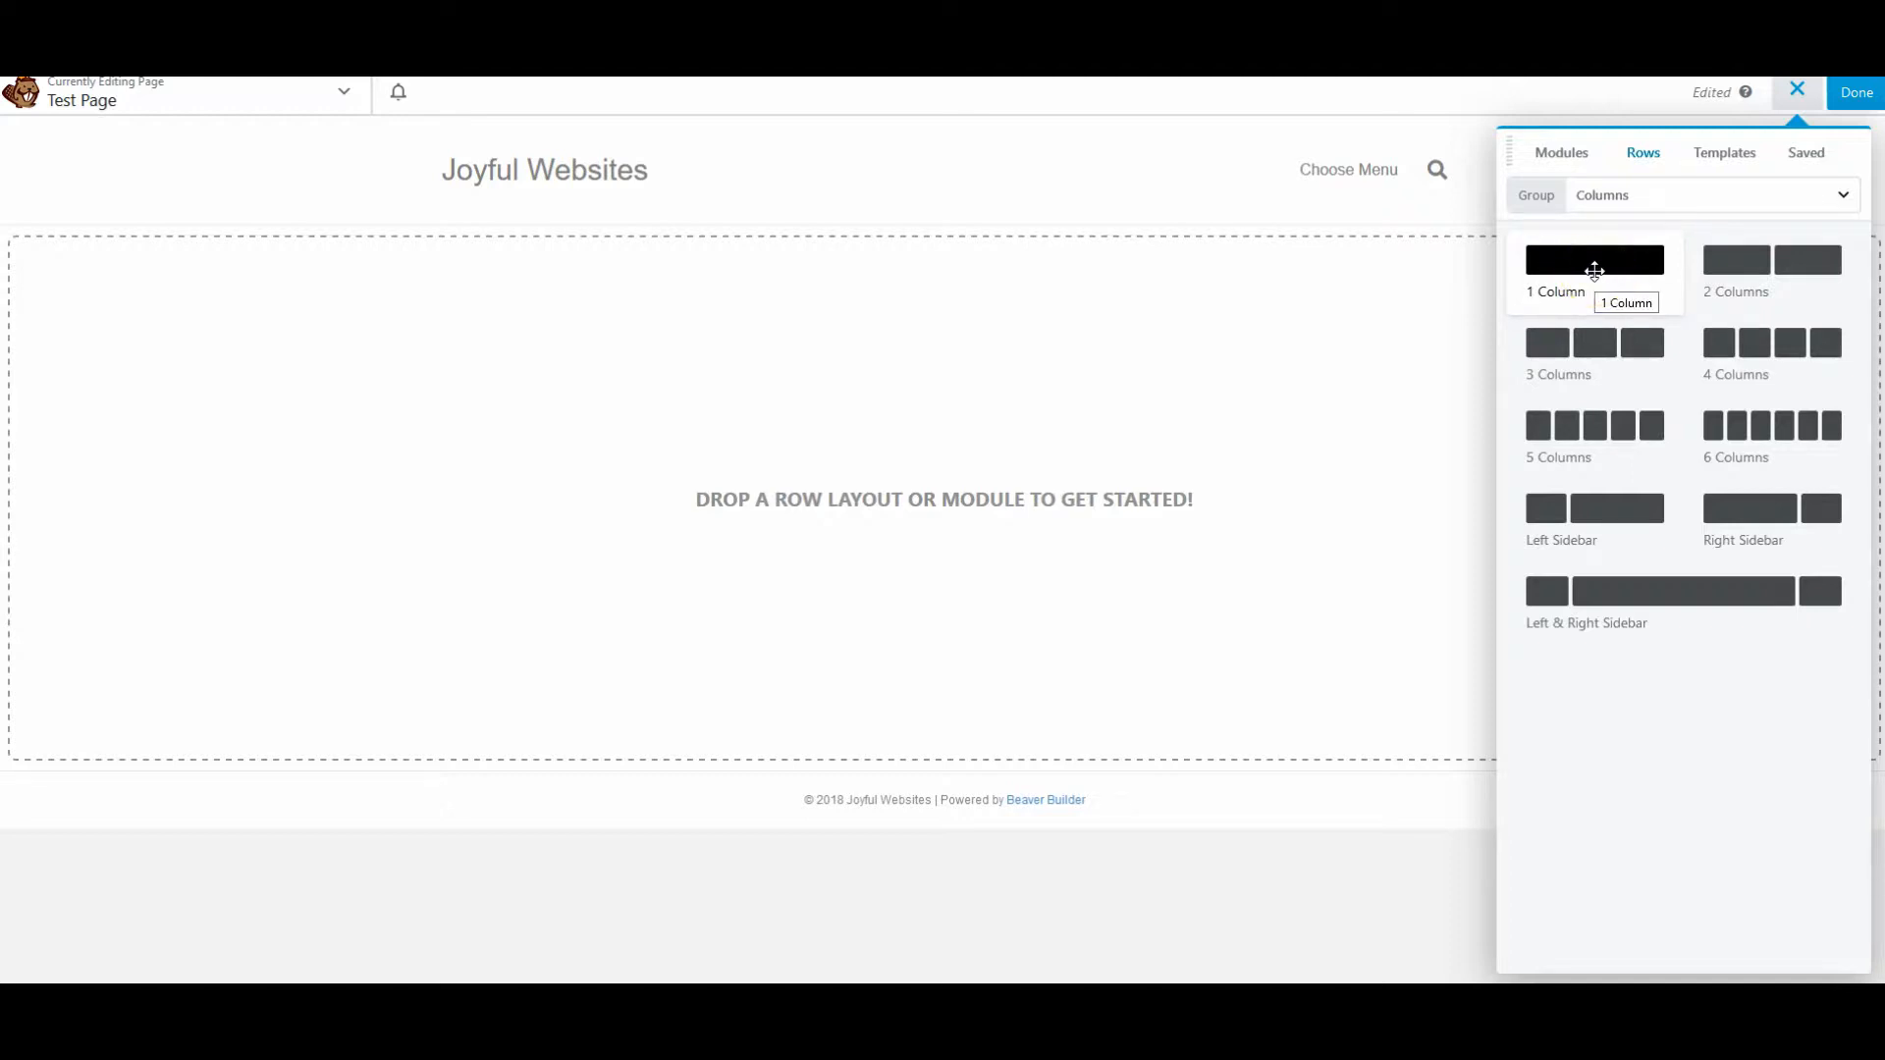
pyautogui.moveTo(1595, 271); pyautogui.dragTo(1182, 285)
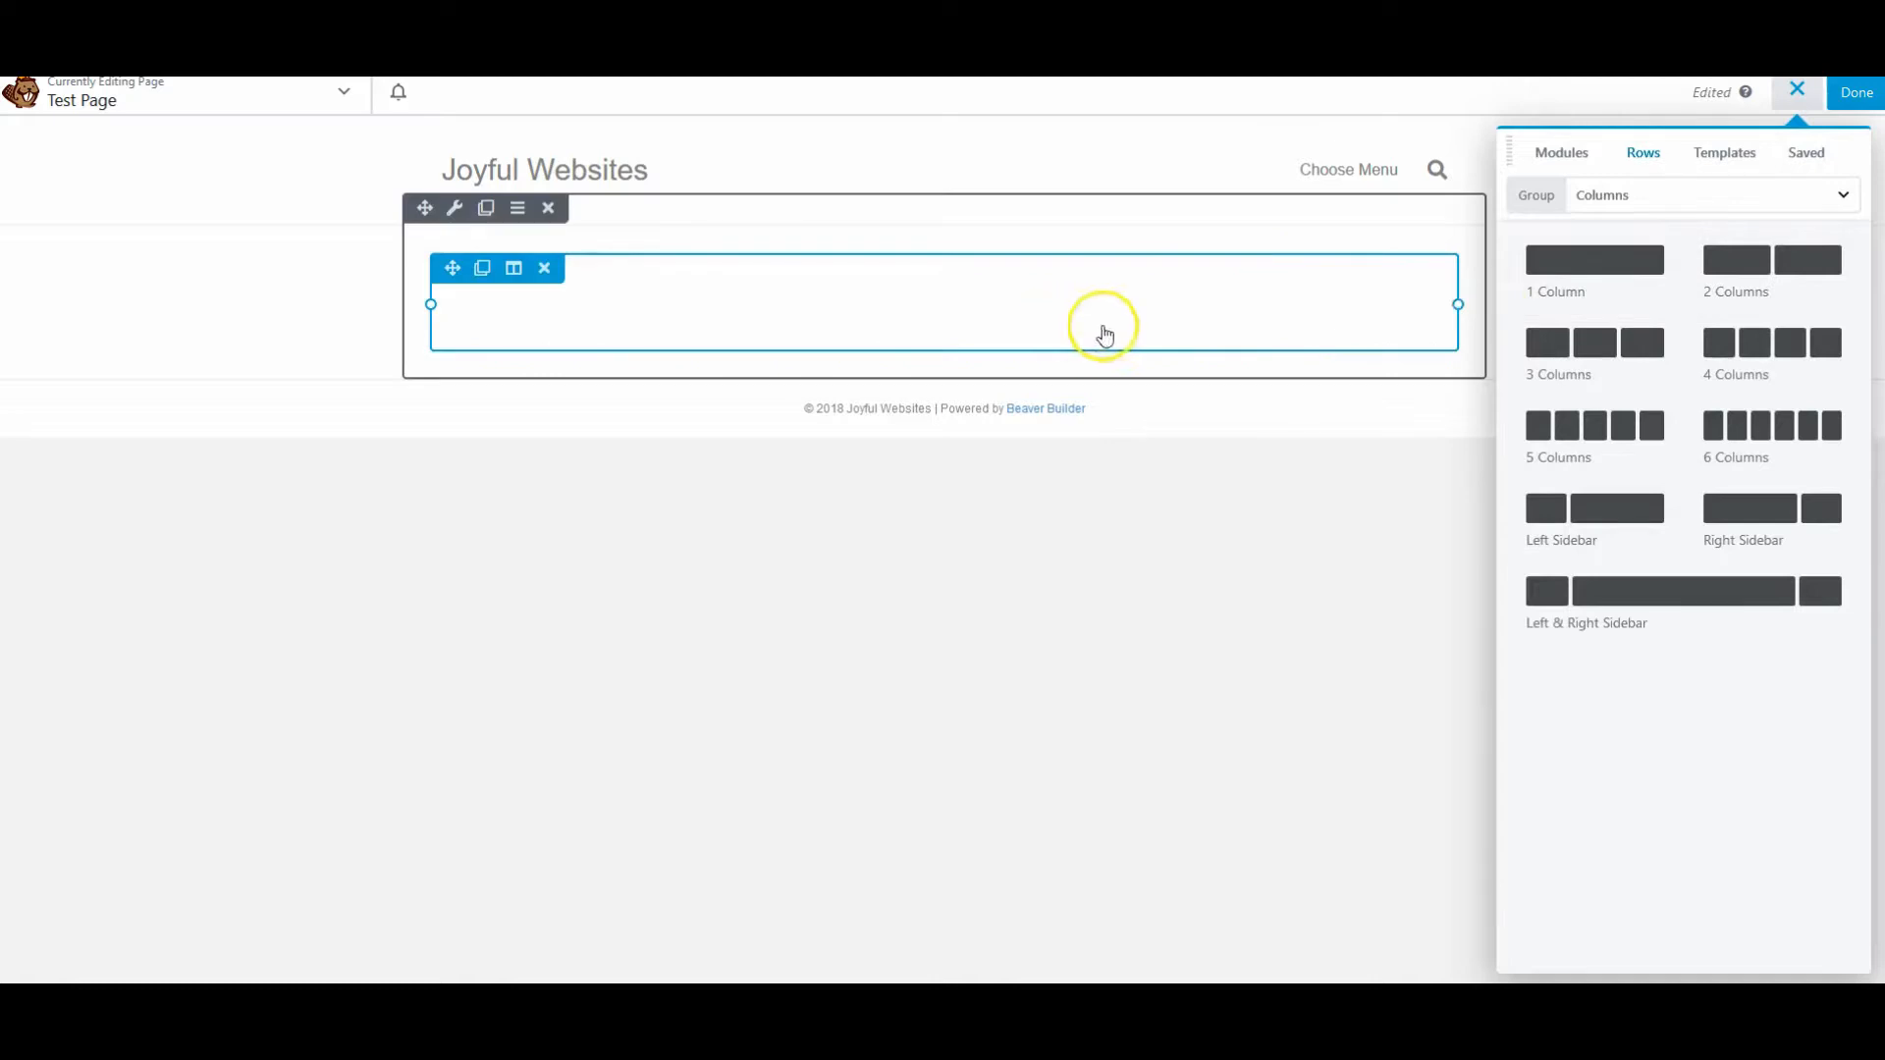
pyautogui.moveTo(1762, 264); pyautogui.dragTo(1762, 266)
pyautogui.click(1798, 92)
pyautogui.moveTo(1761, 337); pyautogui.dragTo(1108, 441)
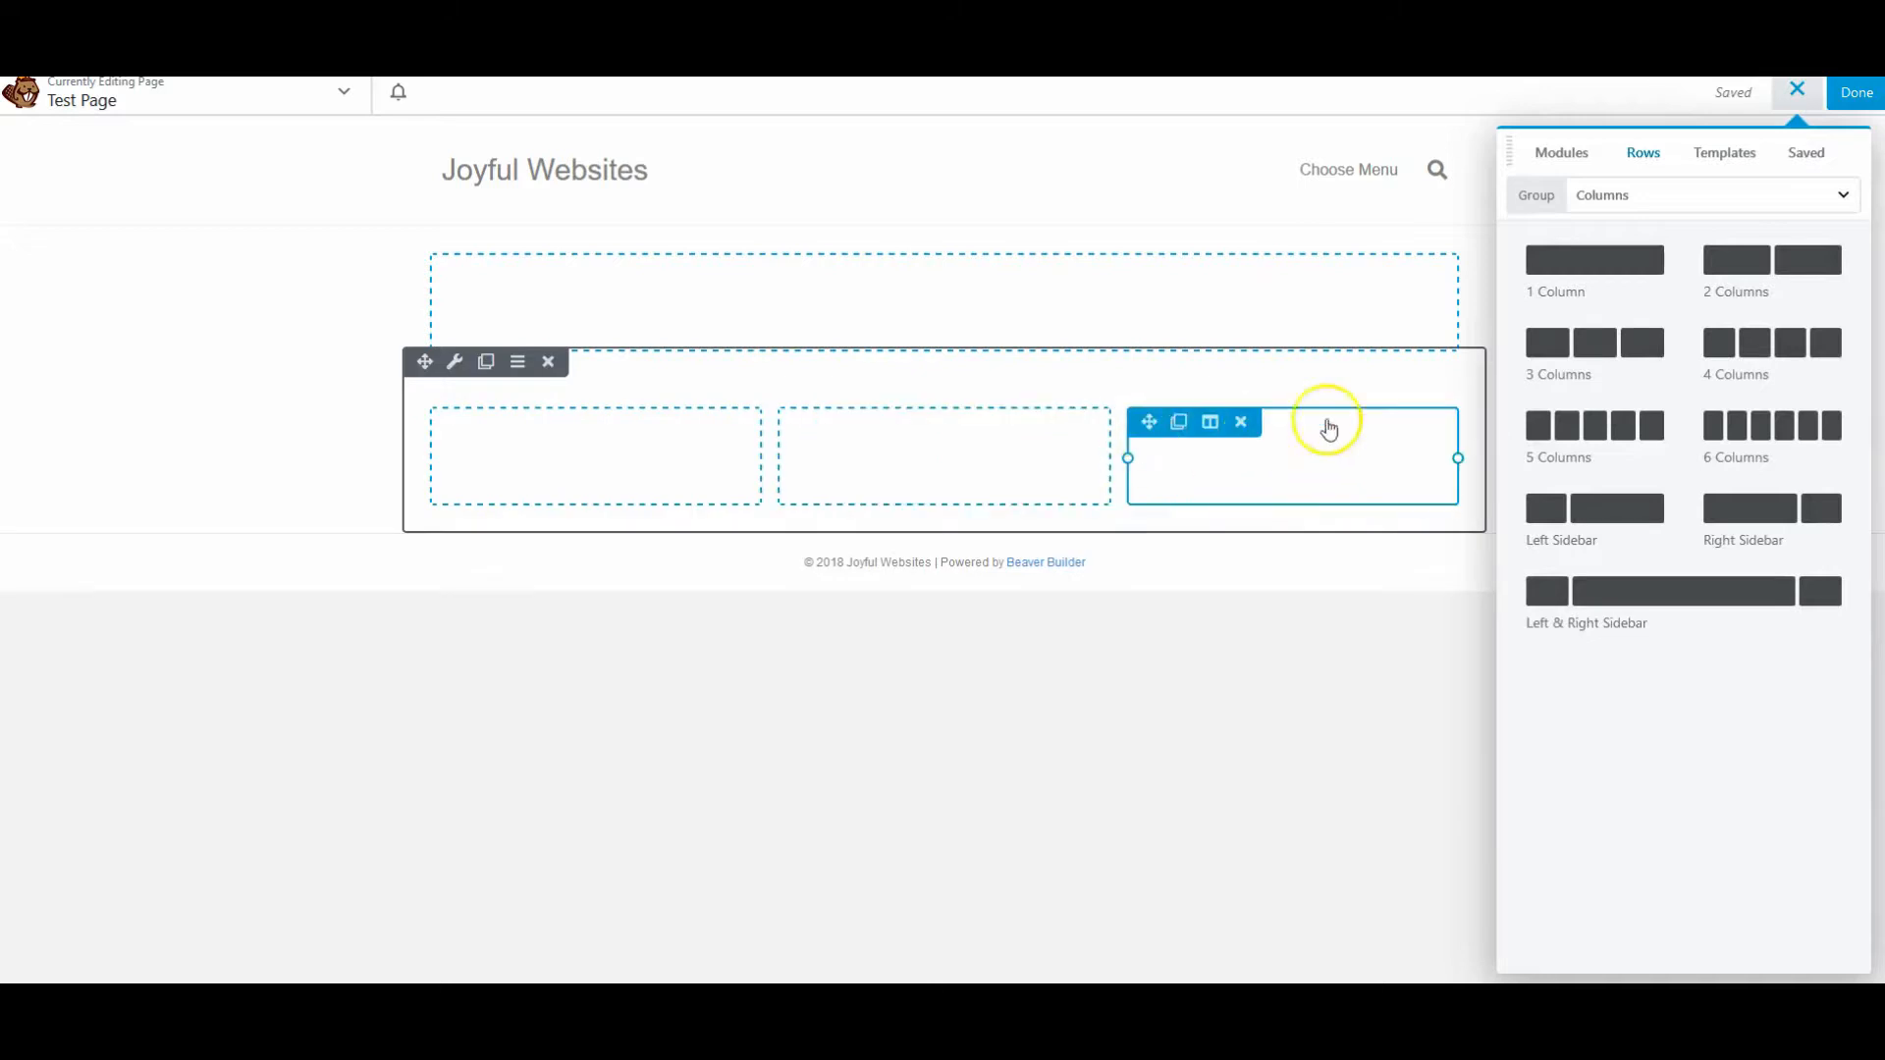
# Step: Add a two-column row below the three-column row and widen its left column to about two thirds of the row
pyautogui.moveTo(1773, 260); pyautogui.dragTo(854, 682)
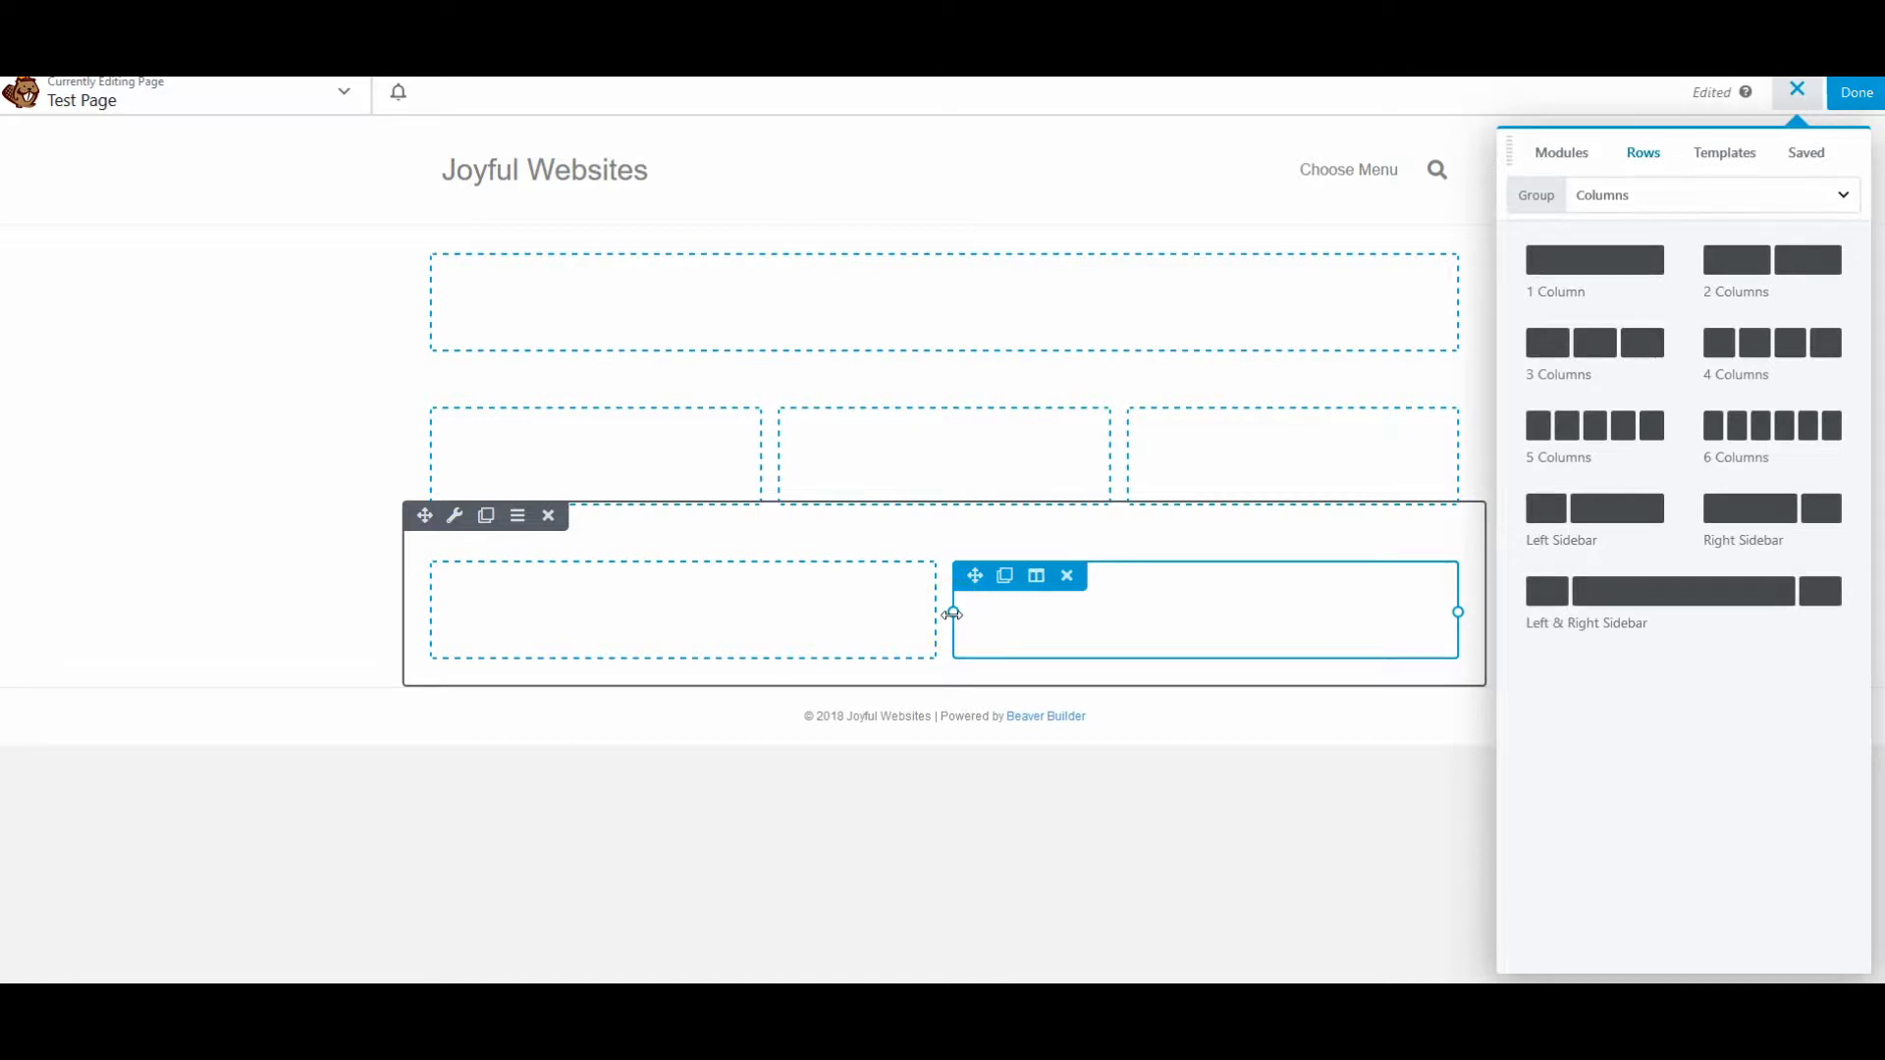
pyautogui.moveTo(953, 613); pyautogui.dragTo(1129, 606)
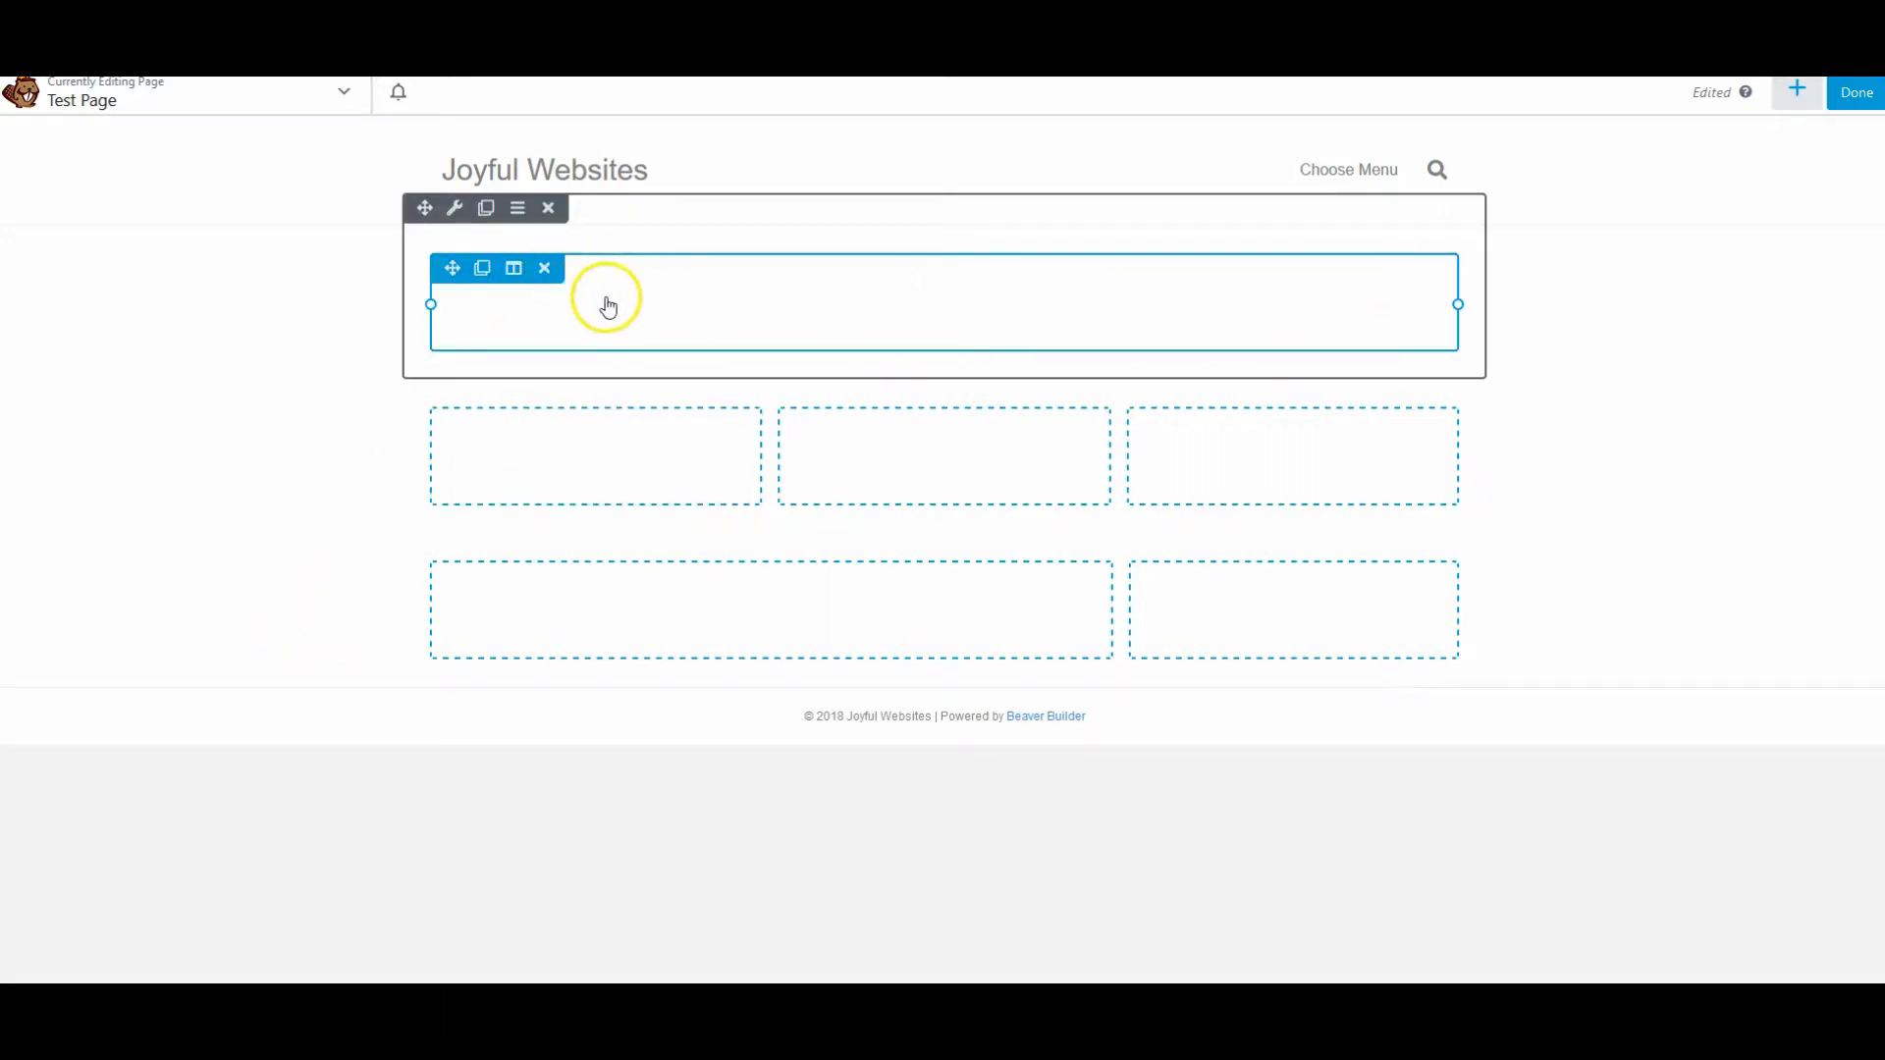
# Step: Add a Photo module from the Basic group at the top of the page layout
pyautogui.click(1797, 89)
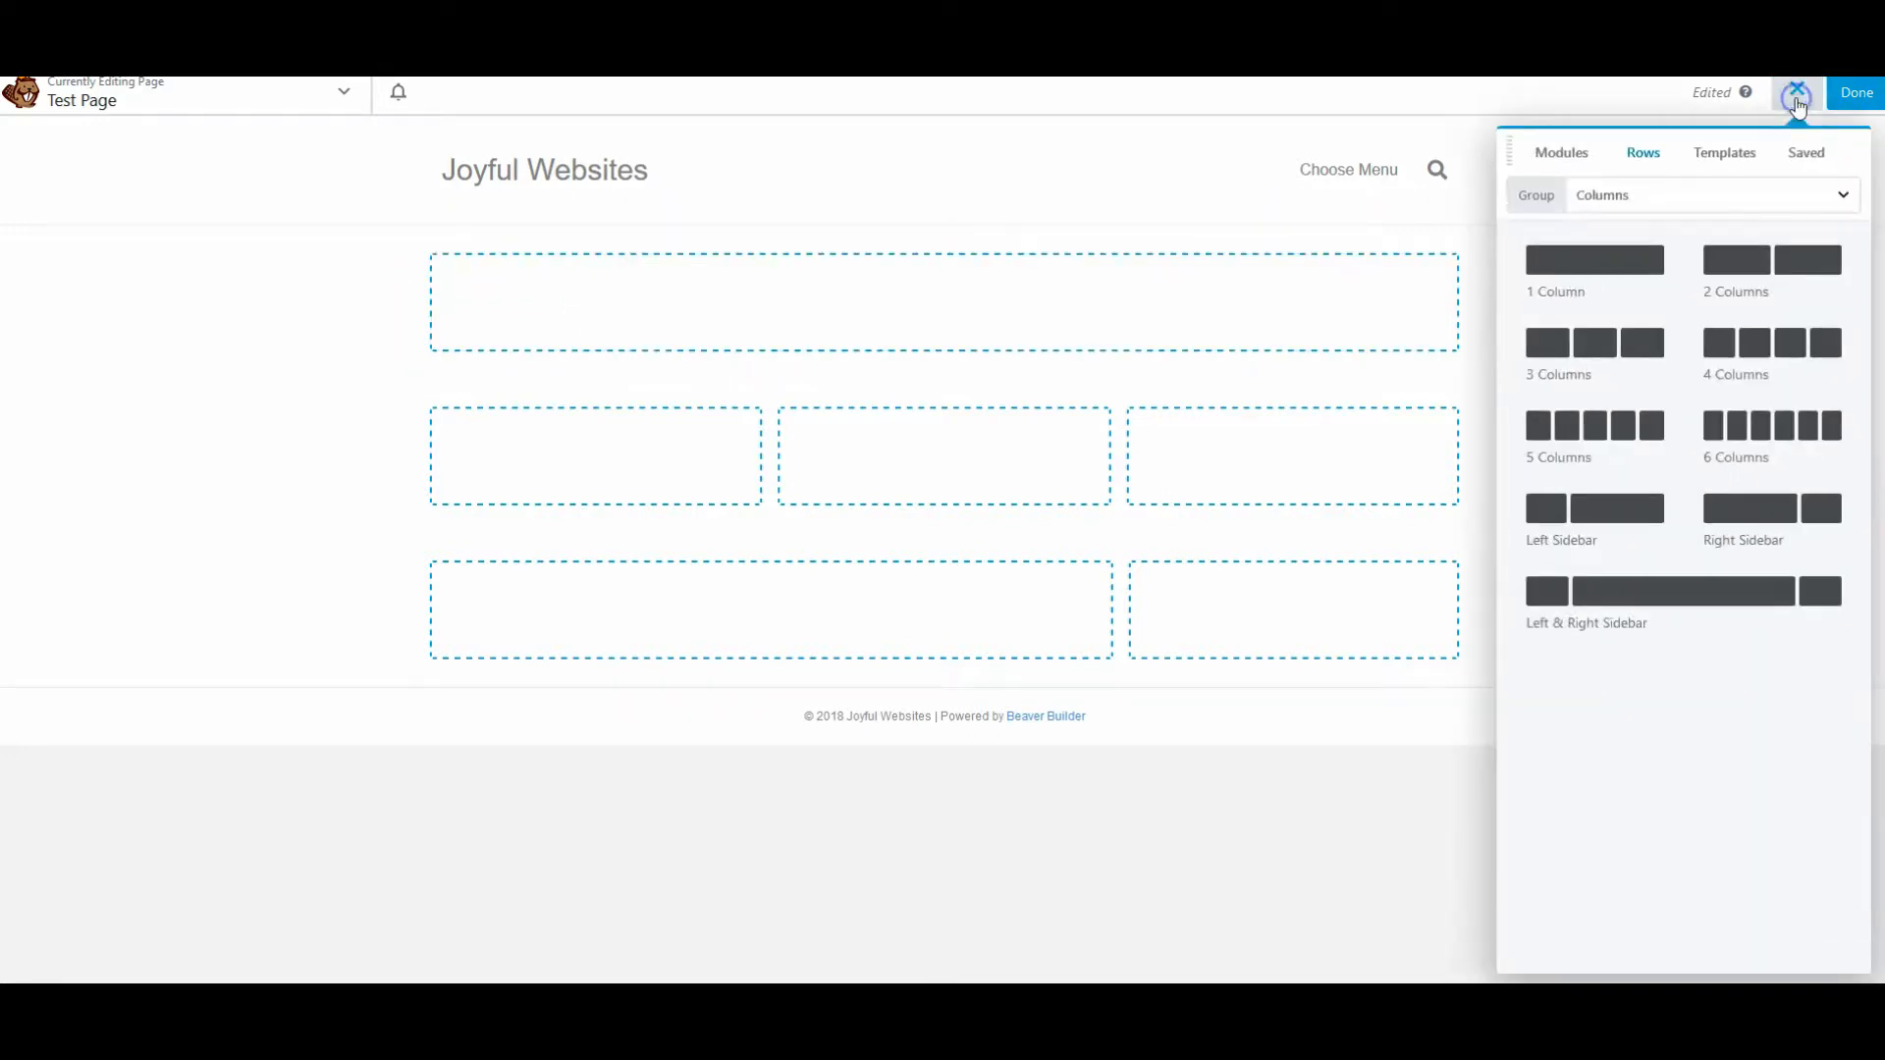
pyautogui.click(1583, 172)
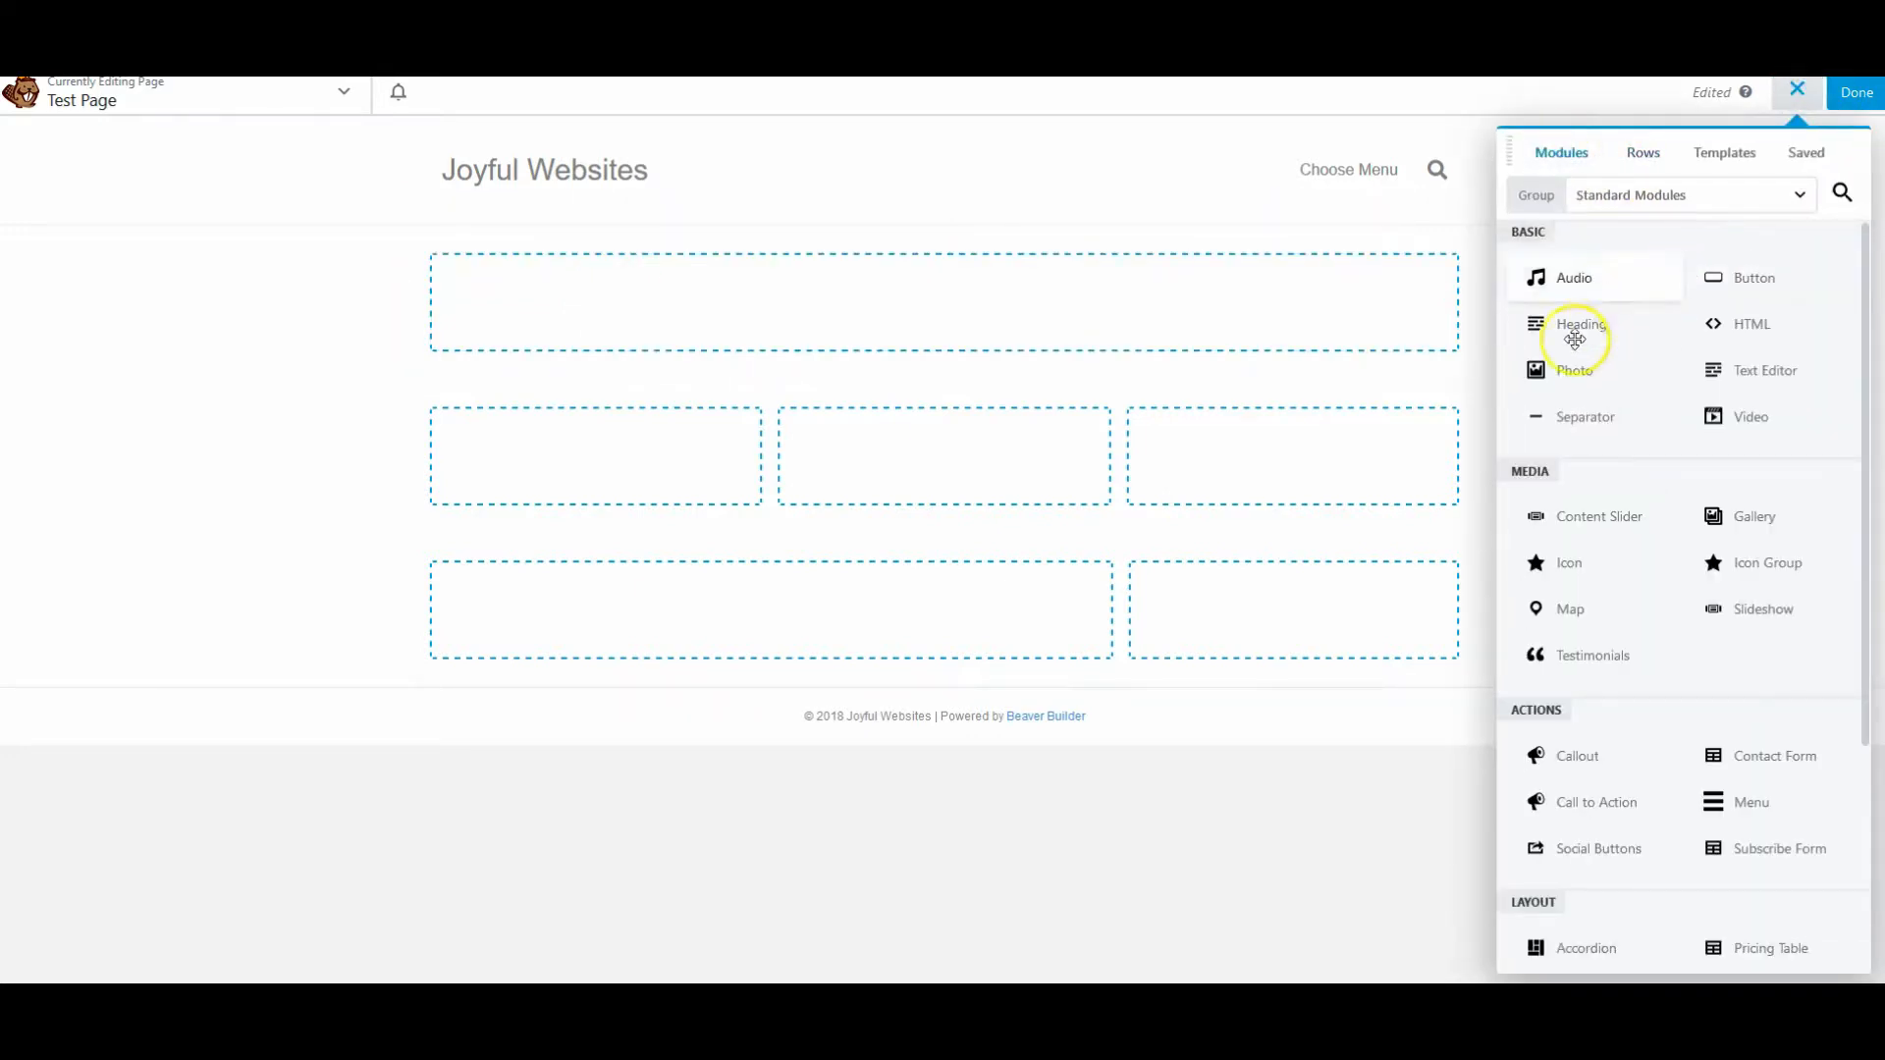
pyautogui.moveTo(1571, 359); pyautogui.dragTo(960, 287)
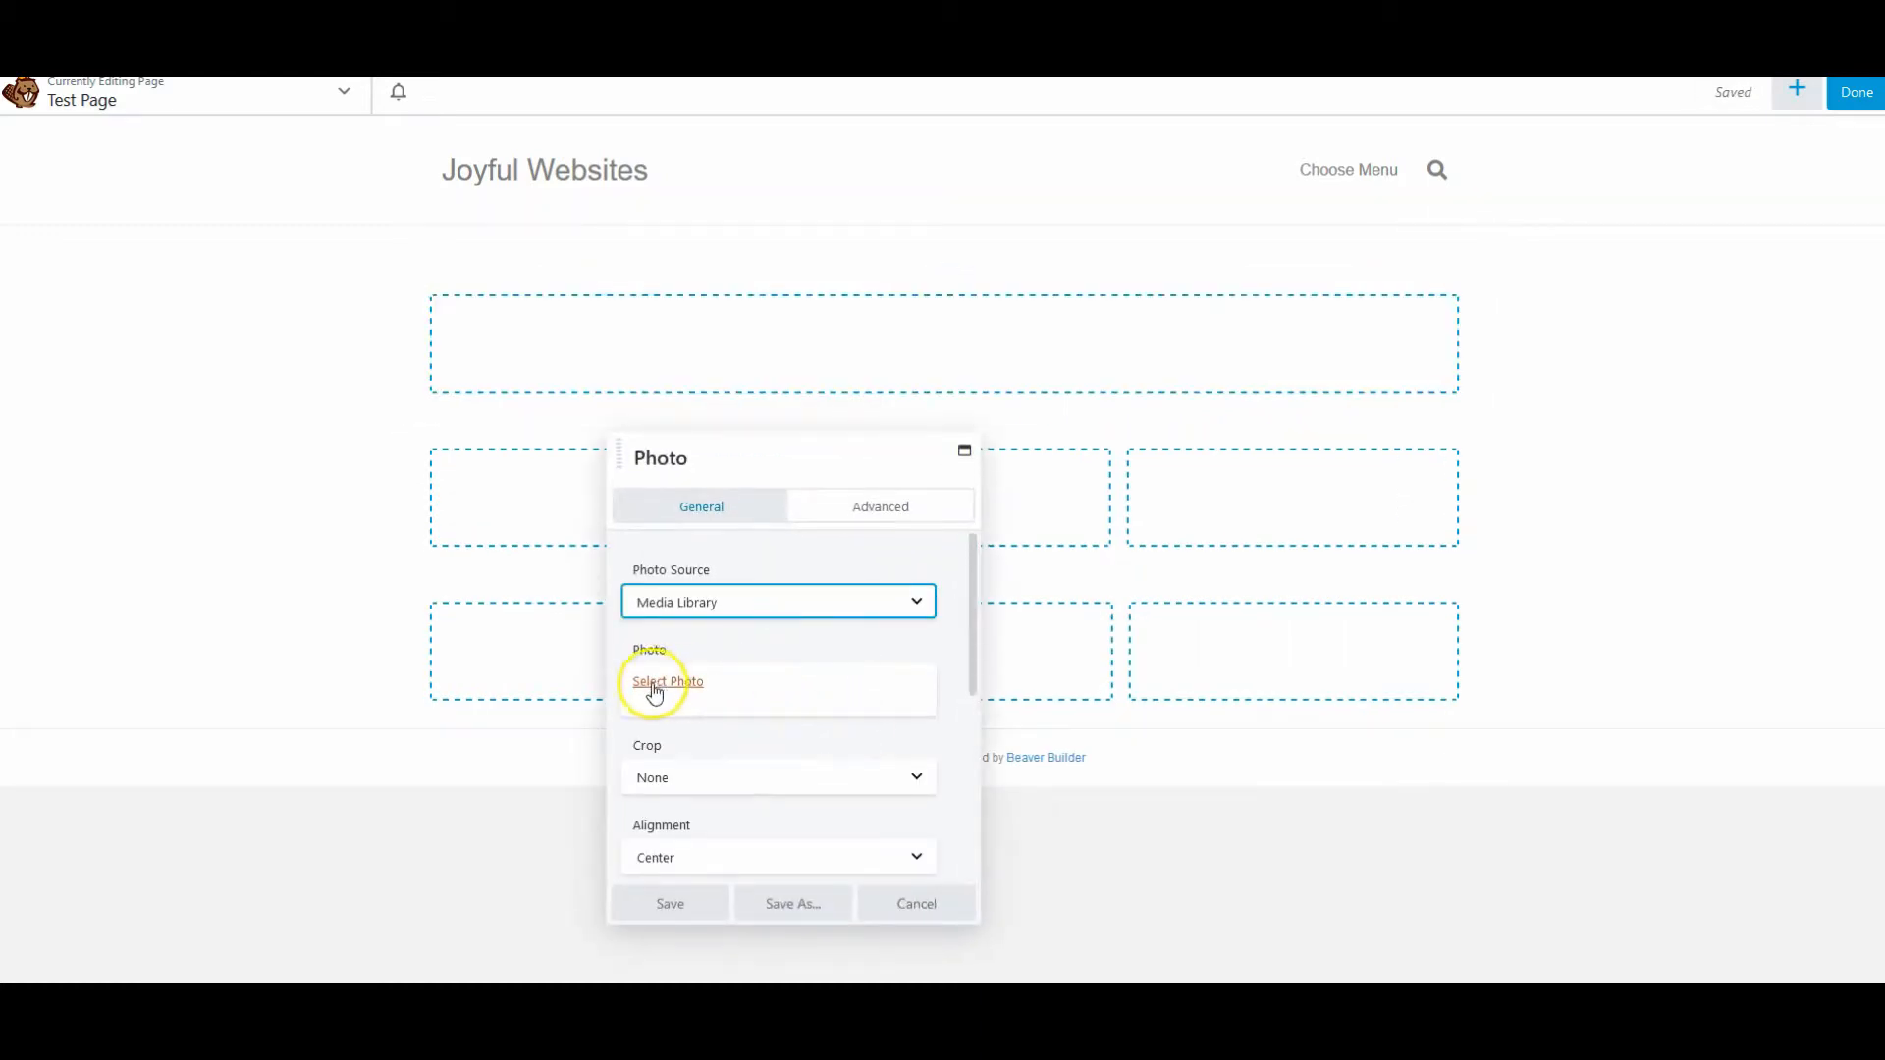
# Step: Examine the Photo module's media library and file upload options, leaving the photo selection without choosing an image
pyautogui.click(652, 688)
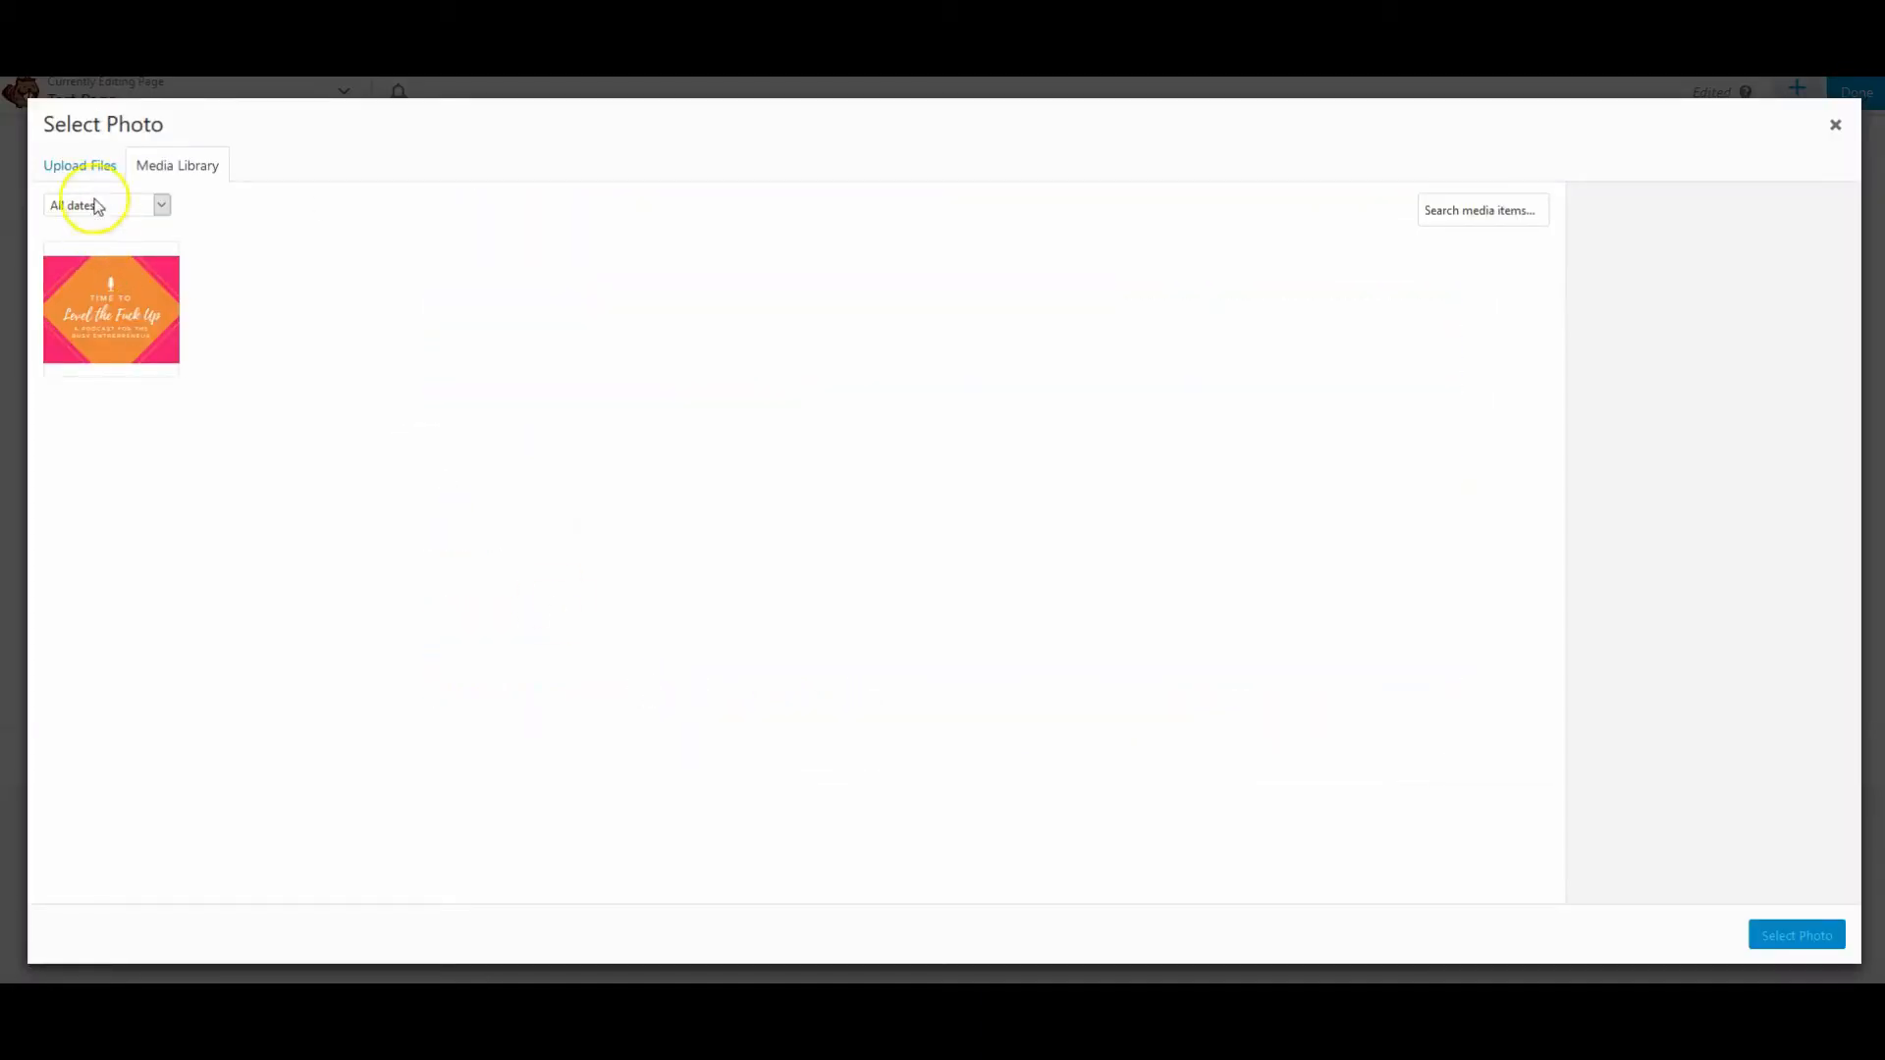
pyautogui.click(79, 167)
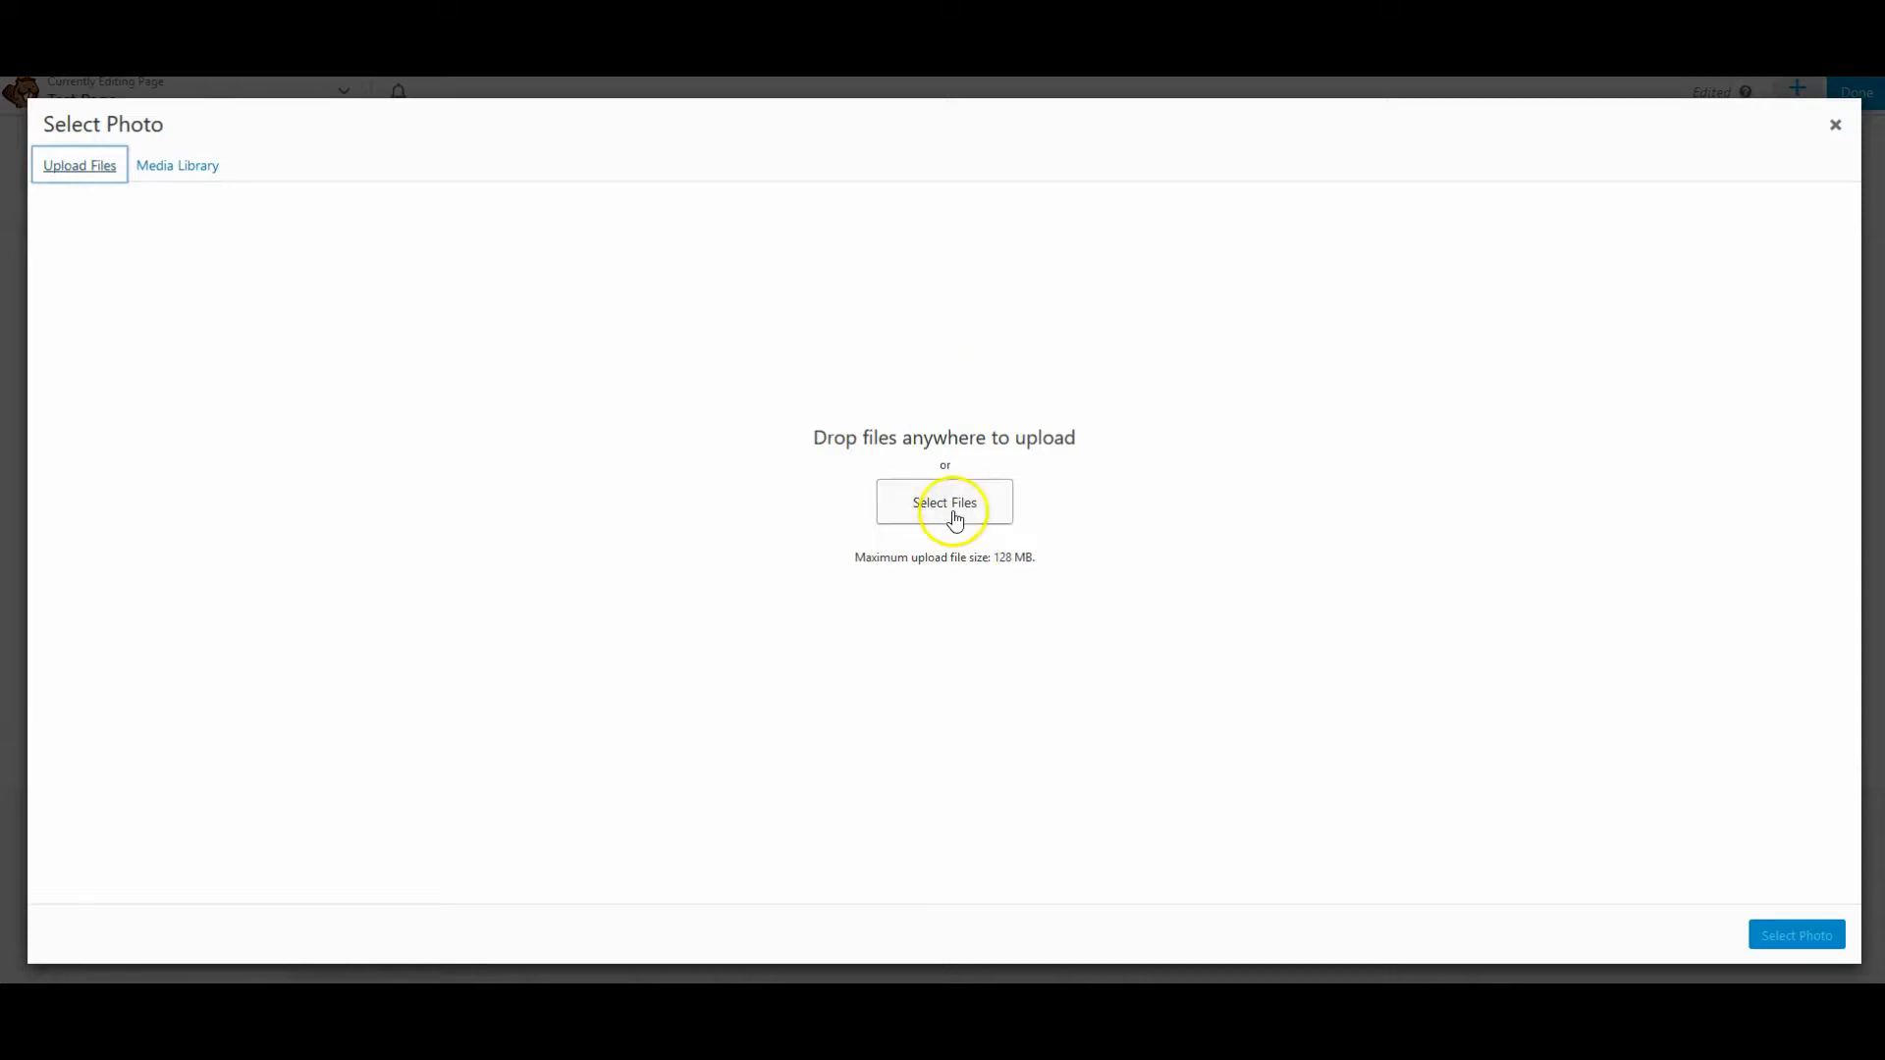
pyautogui.click(1834, 122)
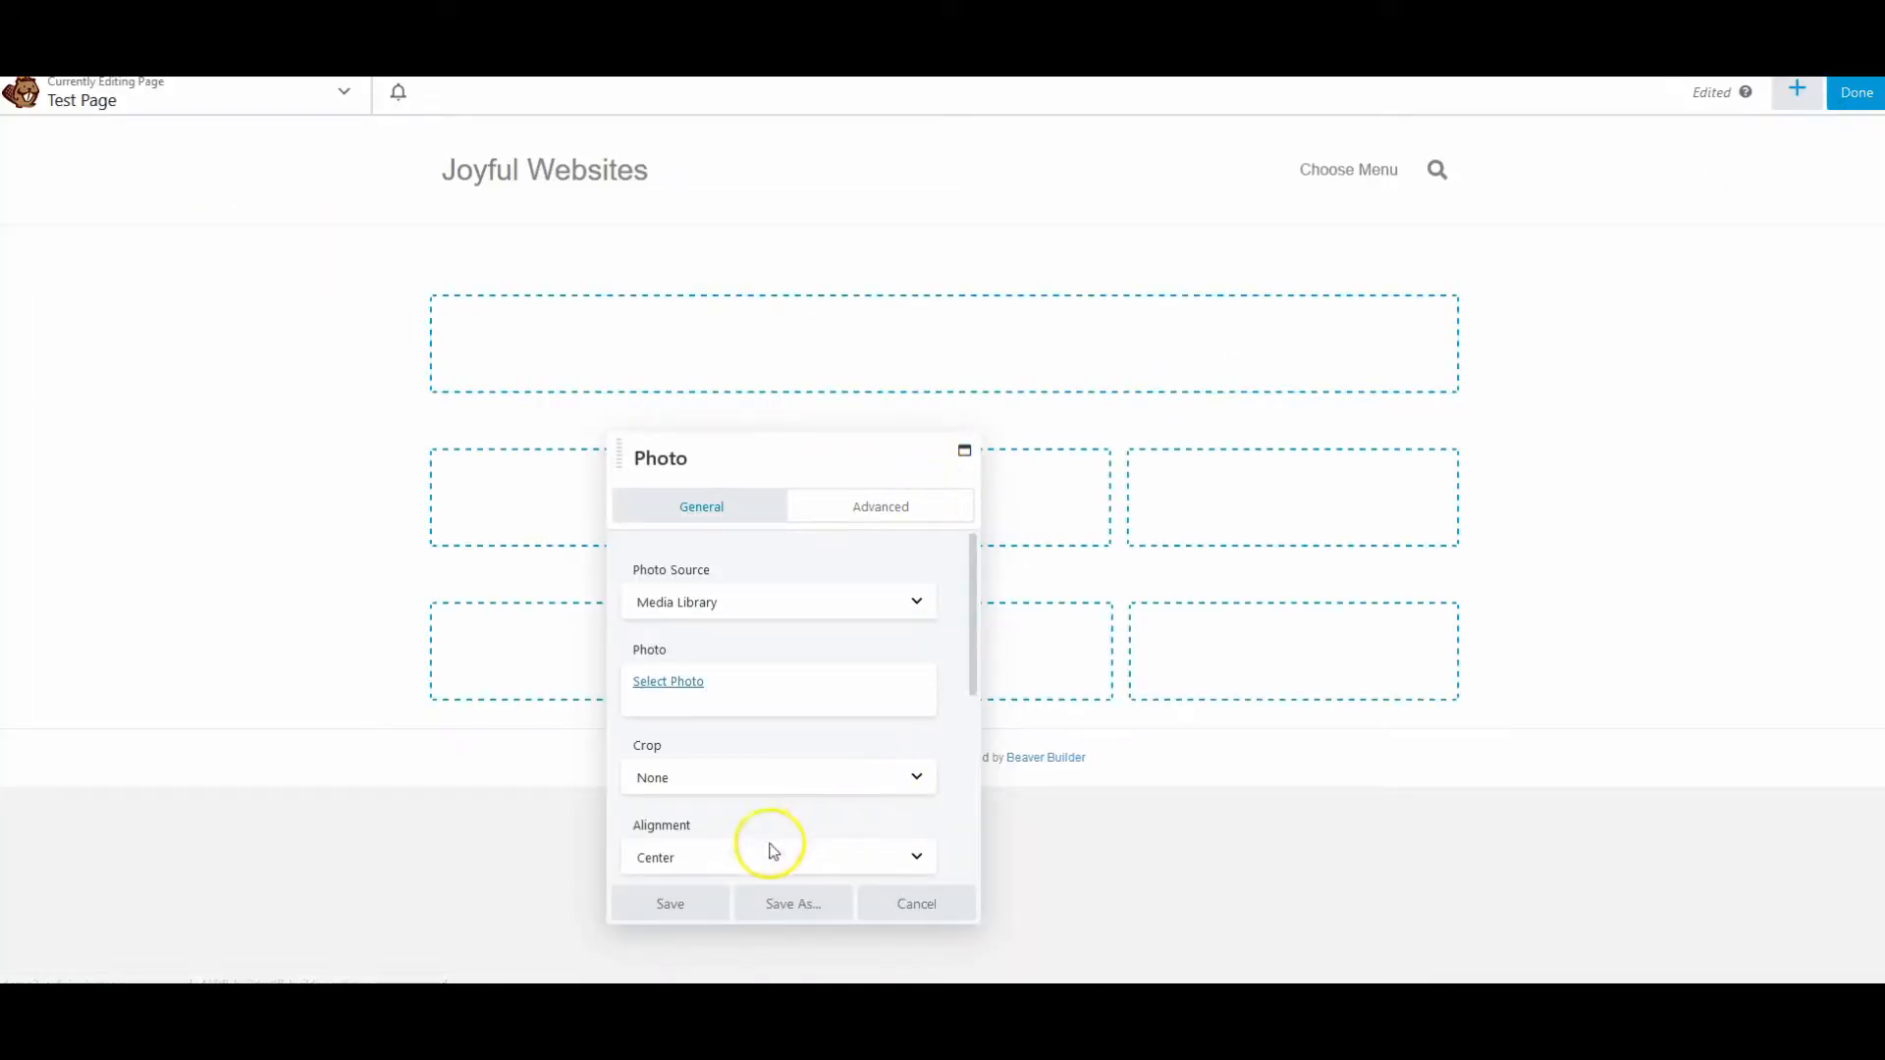
# Step: Review the Photo module's general crop, alignment, caption and link settings
pyautogui.scroll(-3, 743, 788)
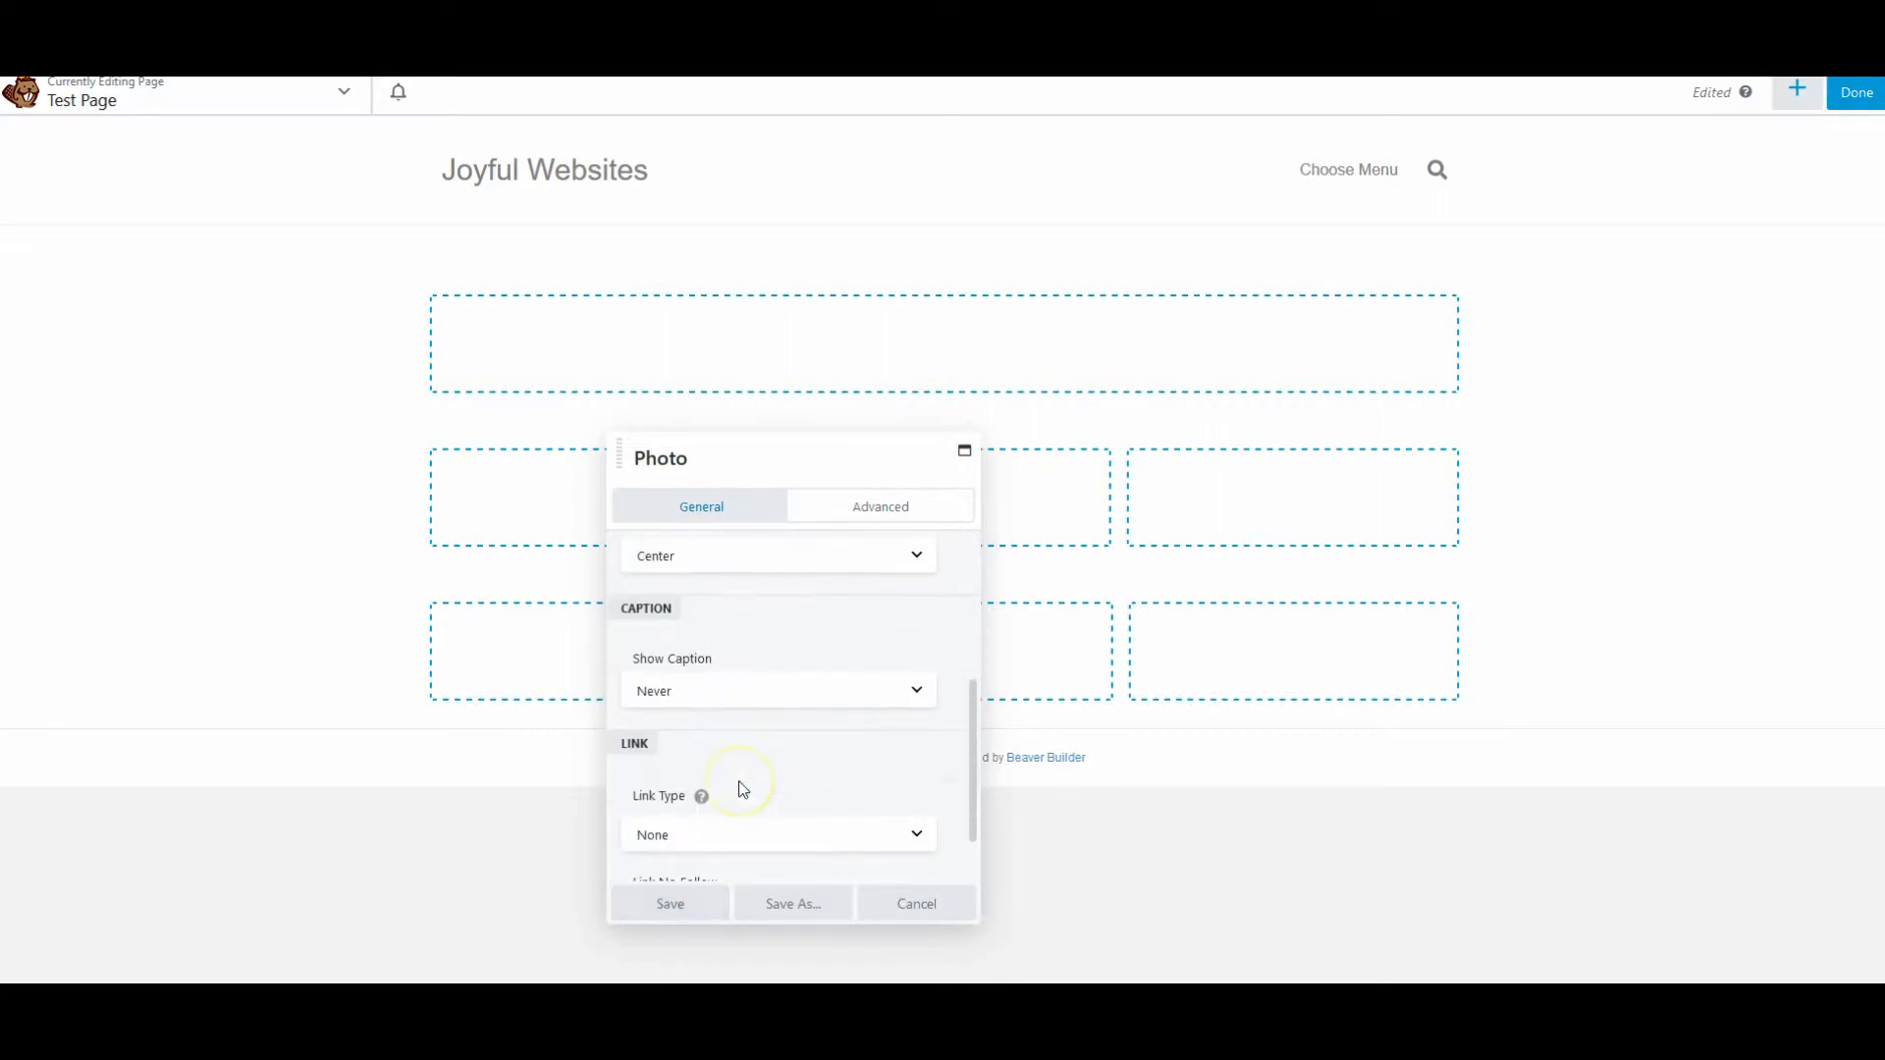
pyautogui.scroll(3, 742, 788)
pyautogui.click(744, 693)
pyautogui.scroll(-3, 744, 695)
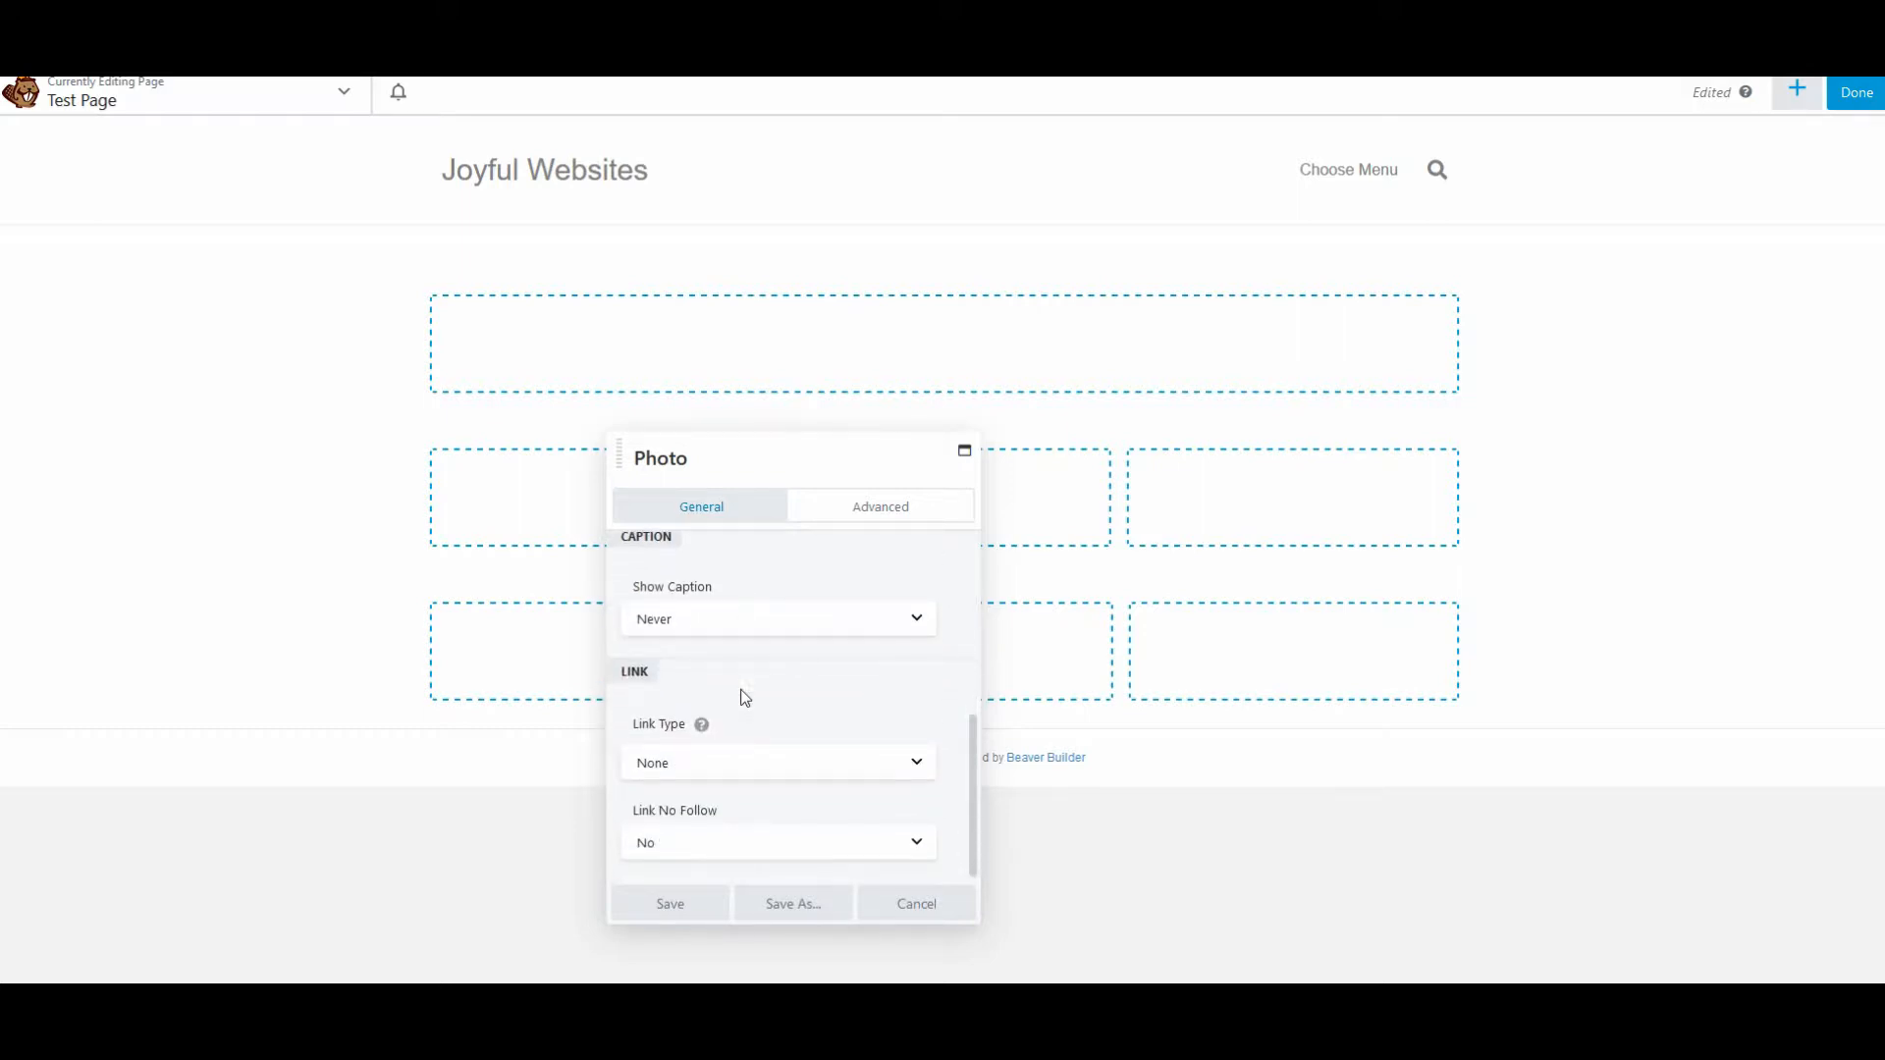
# Step: Review the Photo module's advanced margin settings and the display choices for its responsive layout
pyautogui.click(856, 505)
pyautogui.click(881, 511)
pyautogui.scroll(1, 875, 601)
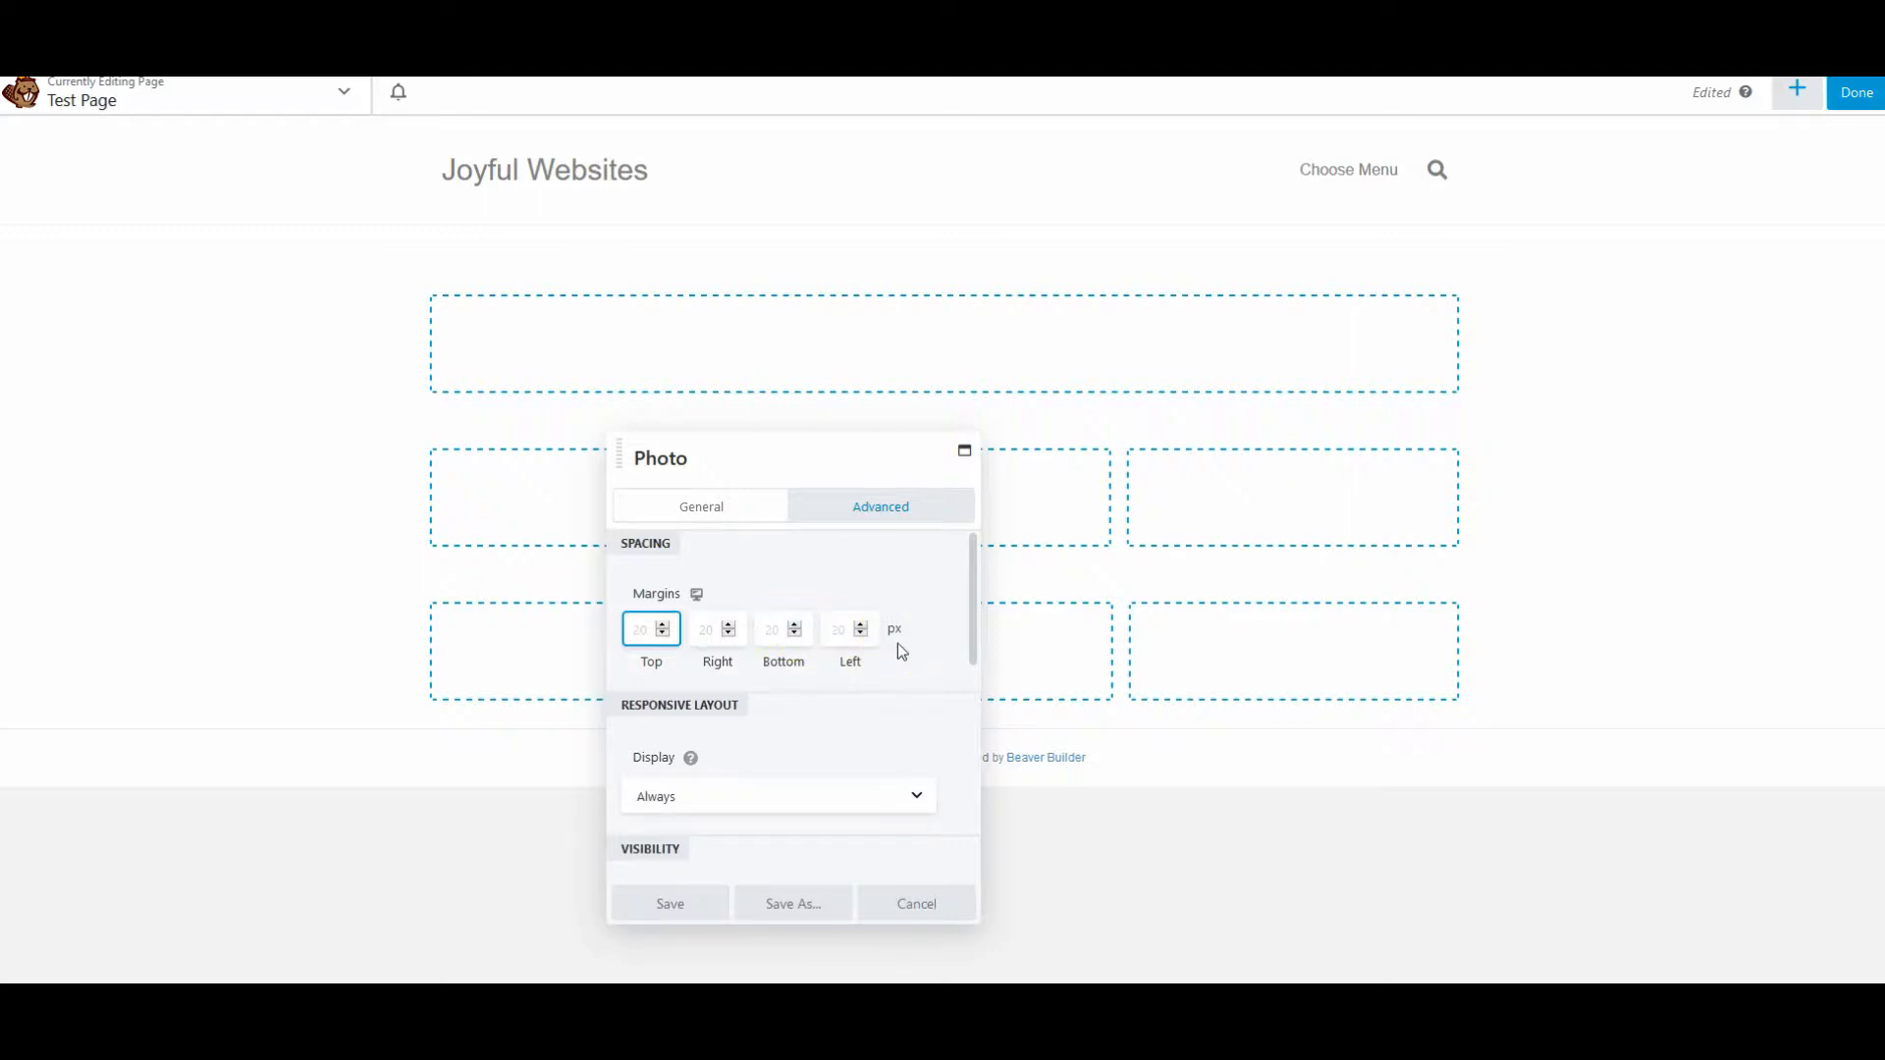
pyautogui.scroll(-1, 898, 645)
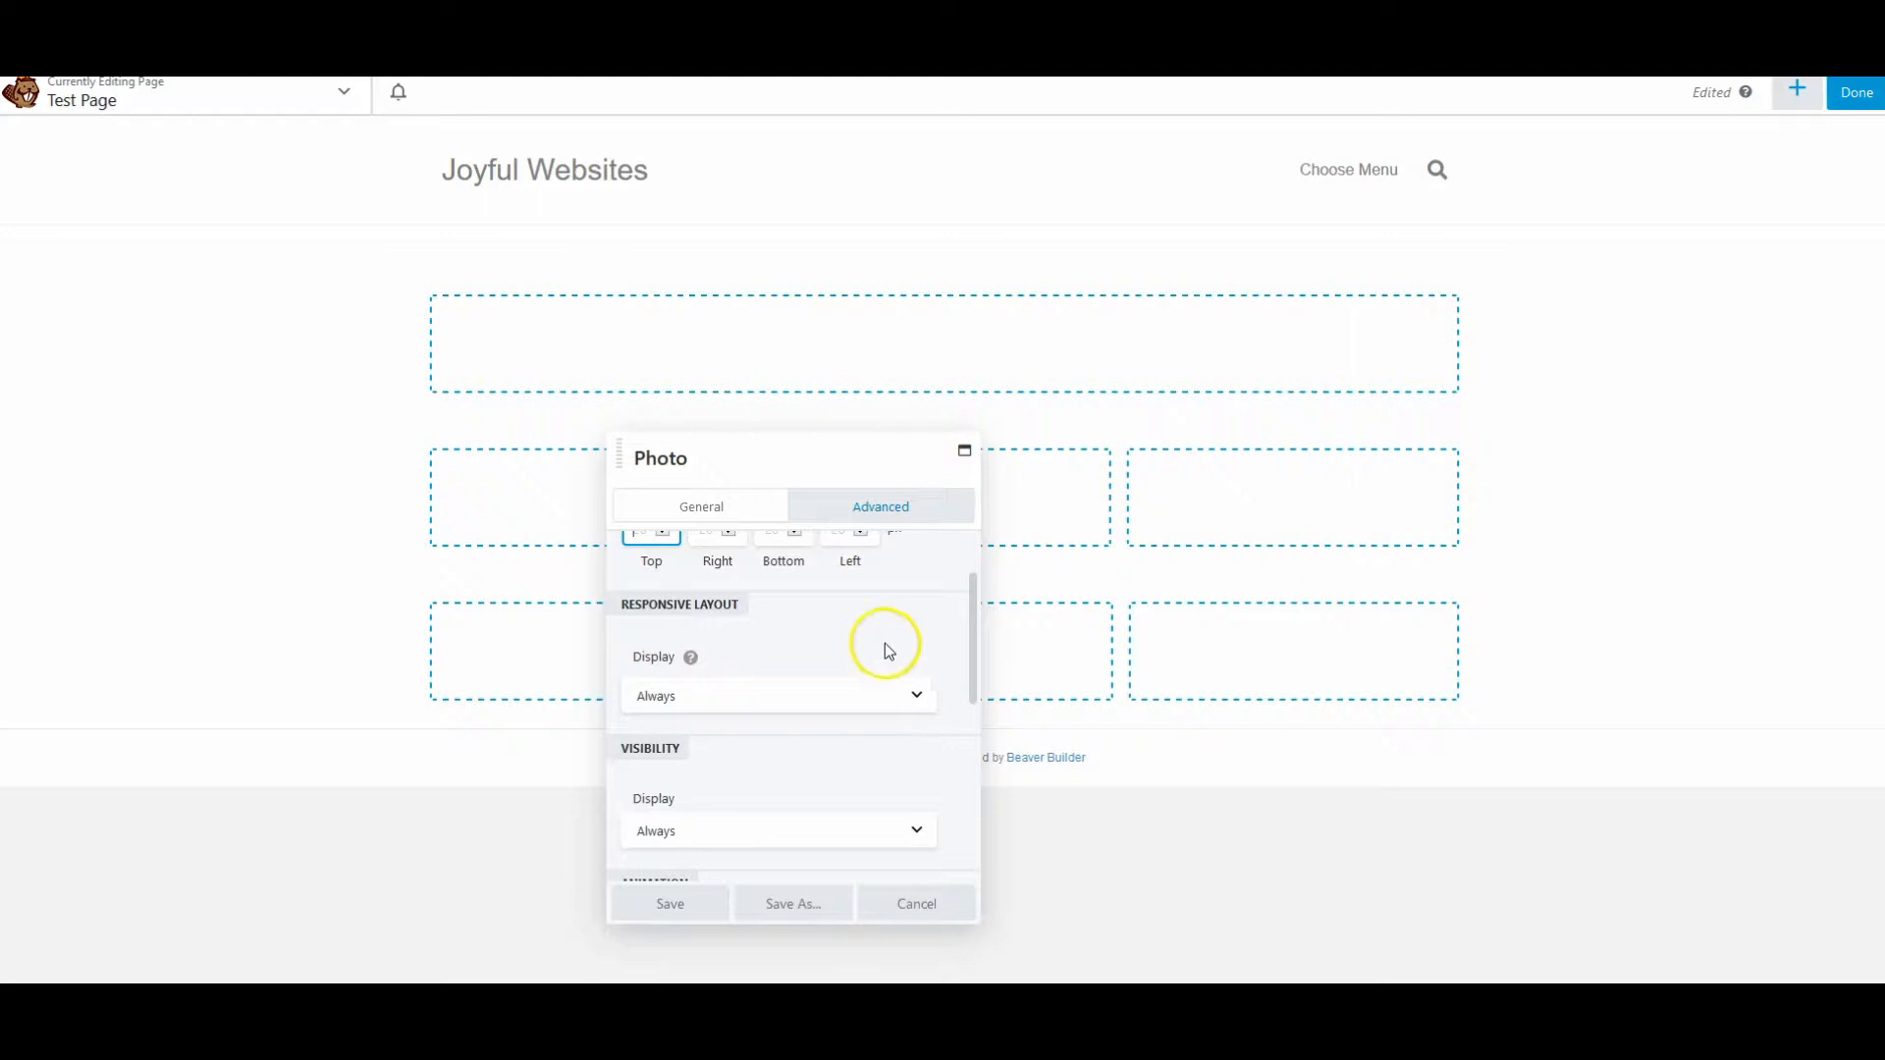
pyautogui.click(870, 693)
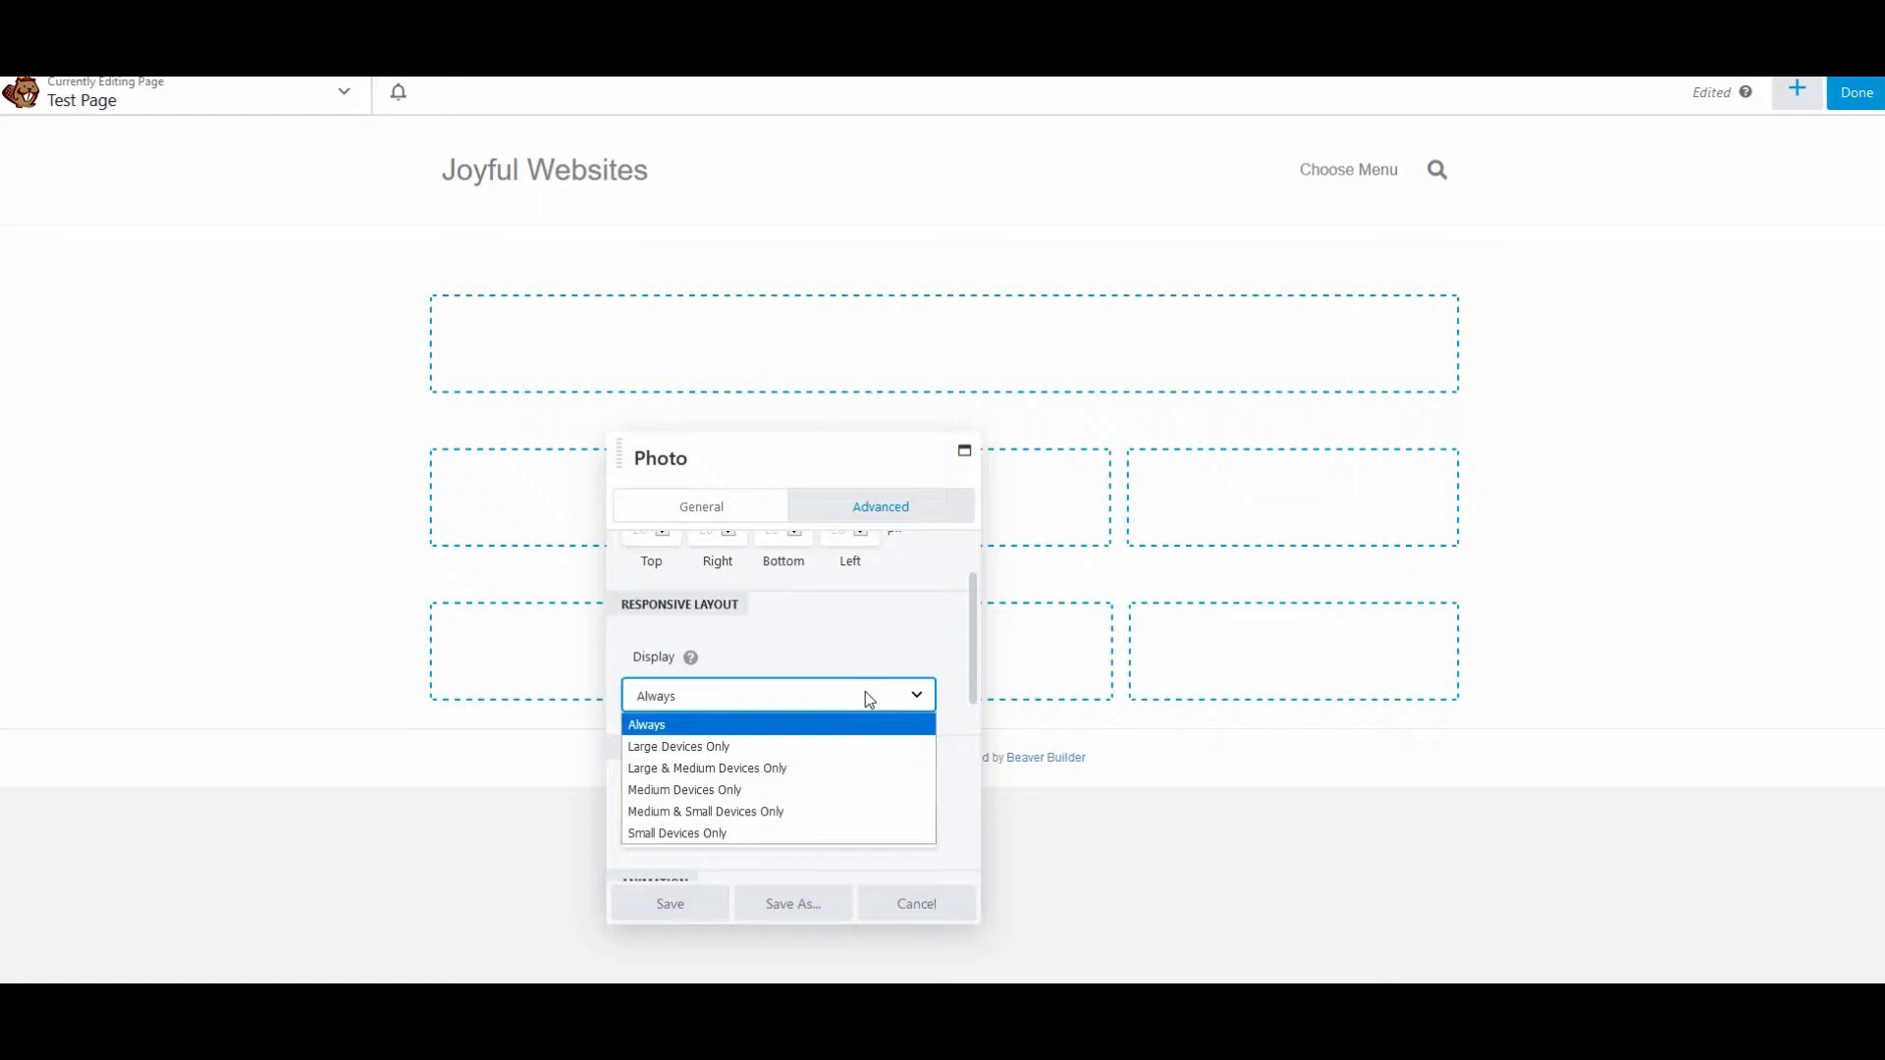
pyautogui.click(863, 633)
# Step: Review the Photo module's visibility display choices and its animation styles and delay, leaving the options as they are
pyautogui.scroll(-1, 800, 756)
pyautogui.scroll(-3, 799, 687)
pyautogui.scroll(2, 791, 628)
pyautogui.click(796, 629)
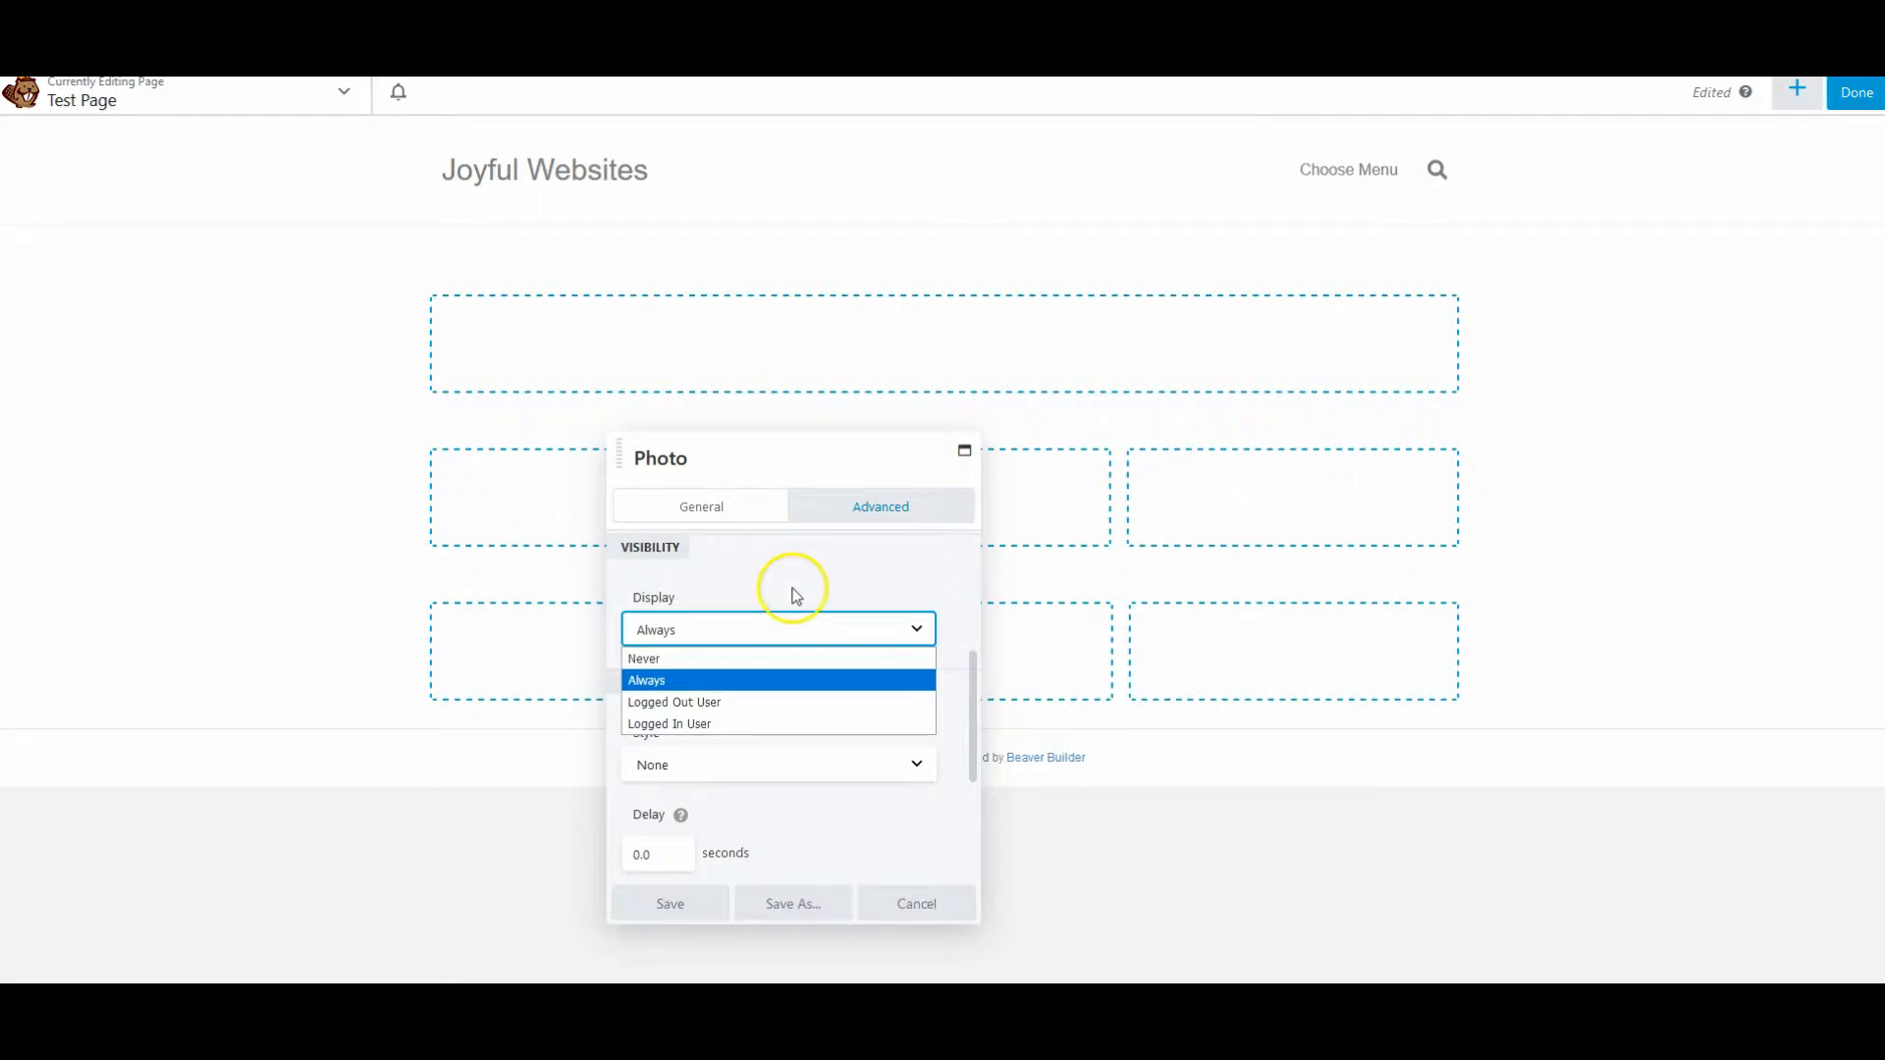
pyautogui.click(791, 589)
pyautogui.click(861, 769)
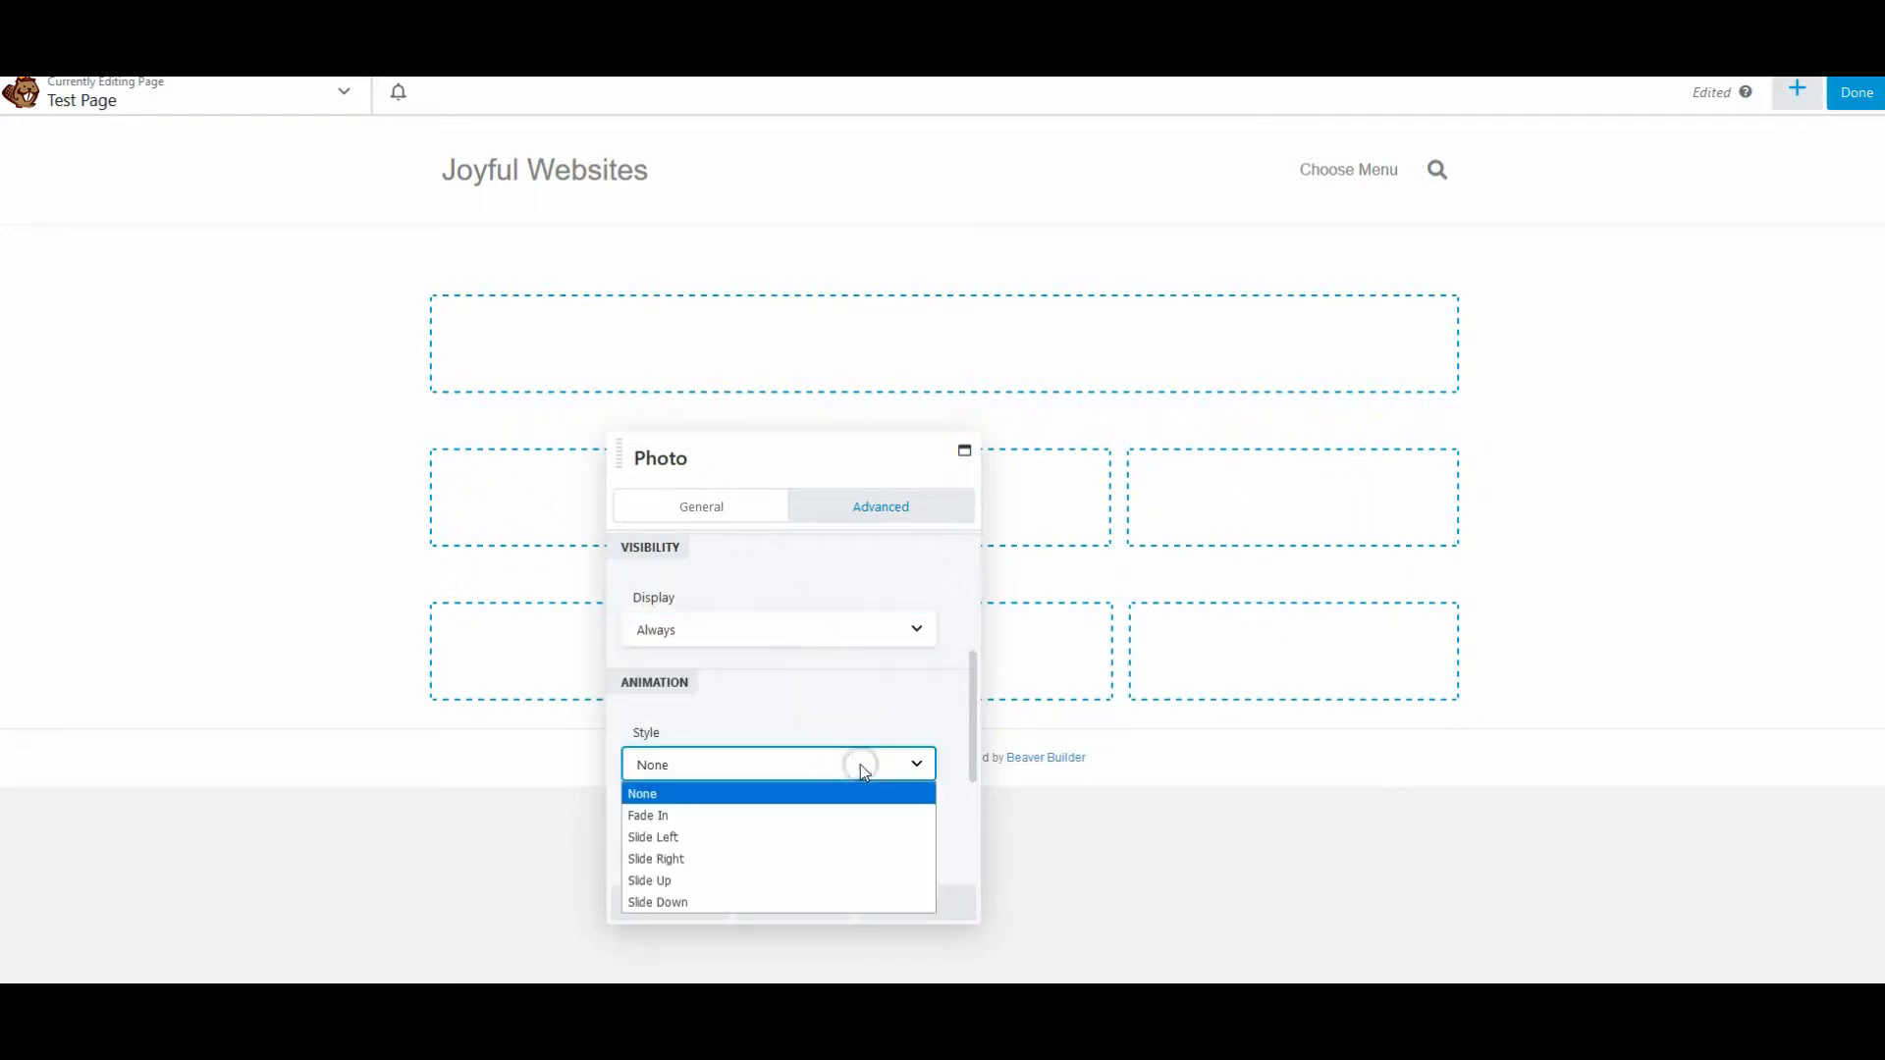
pyautogui.scroll(-2, 862, 770)
pyautogui.click(791, 567)
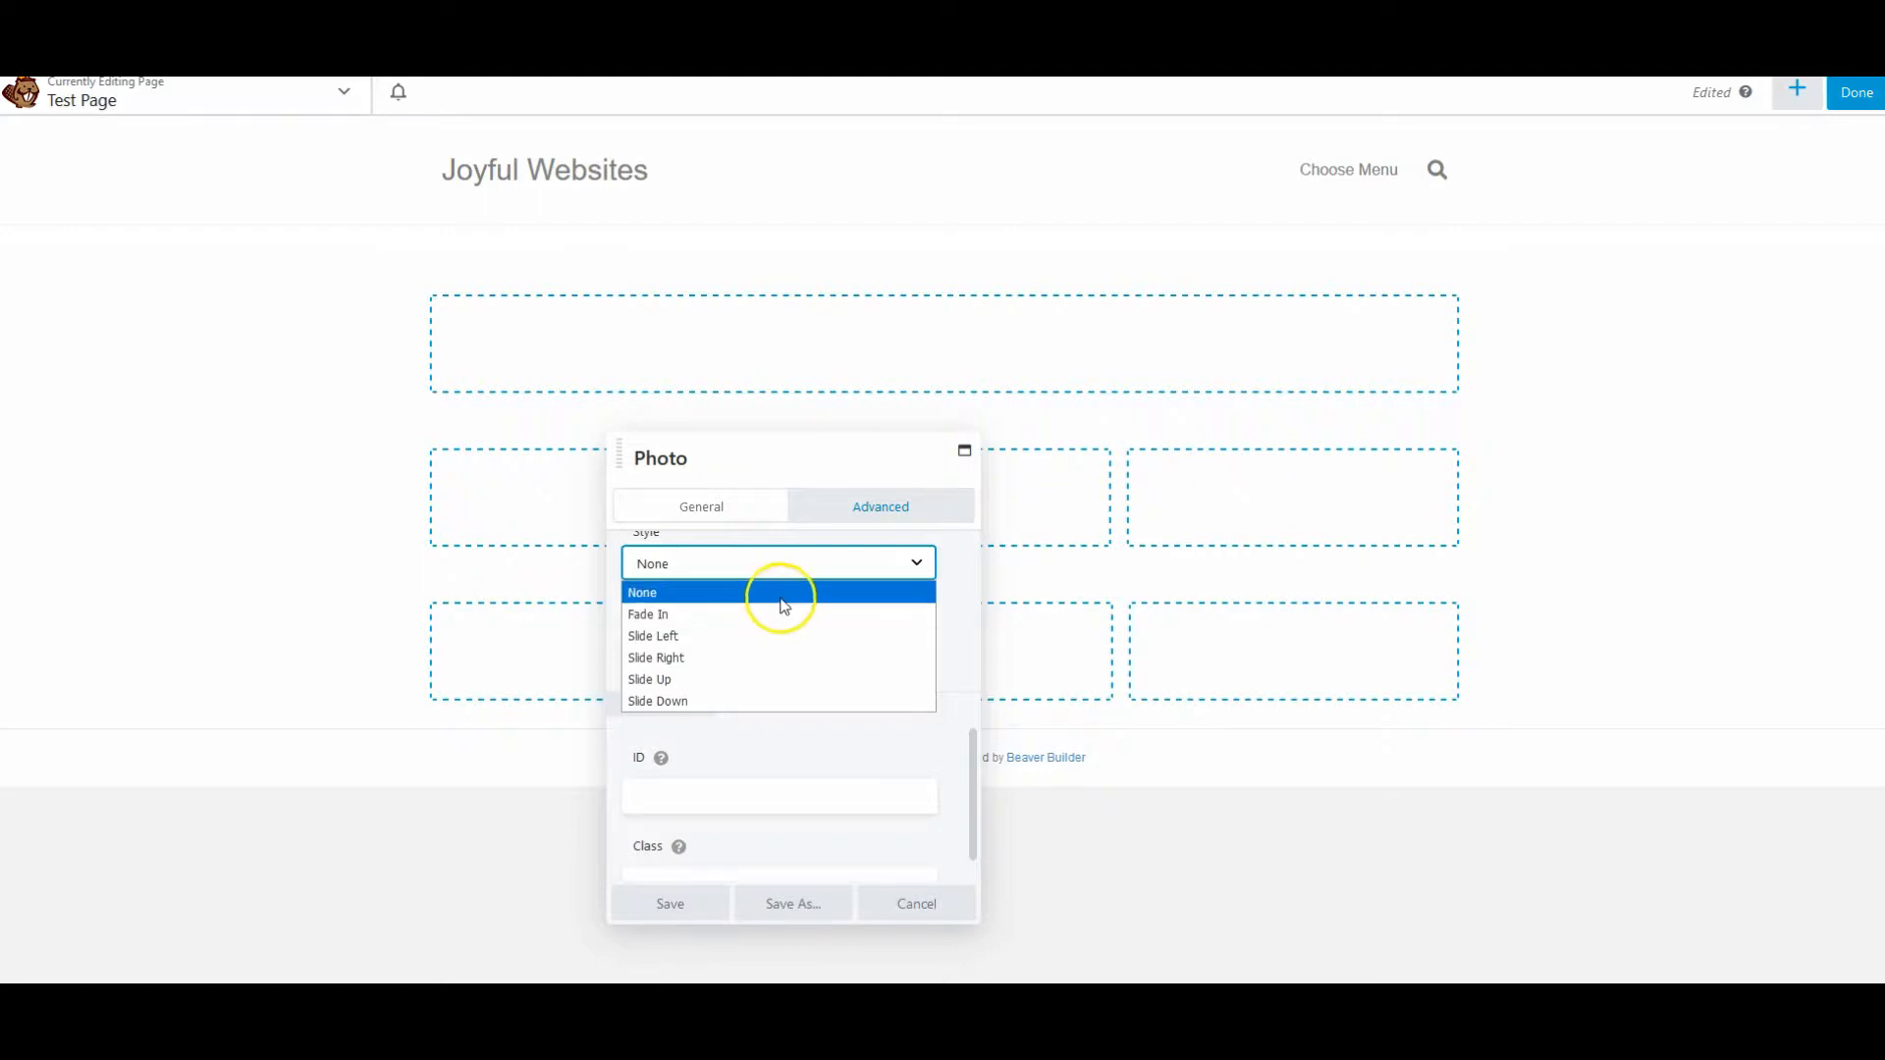
pyautogui.click(777, 593)
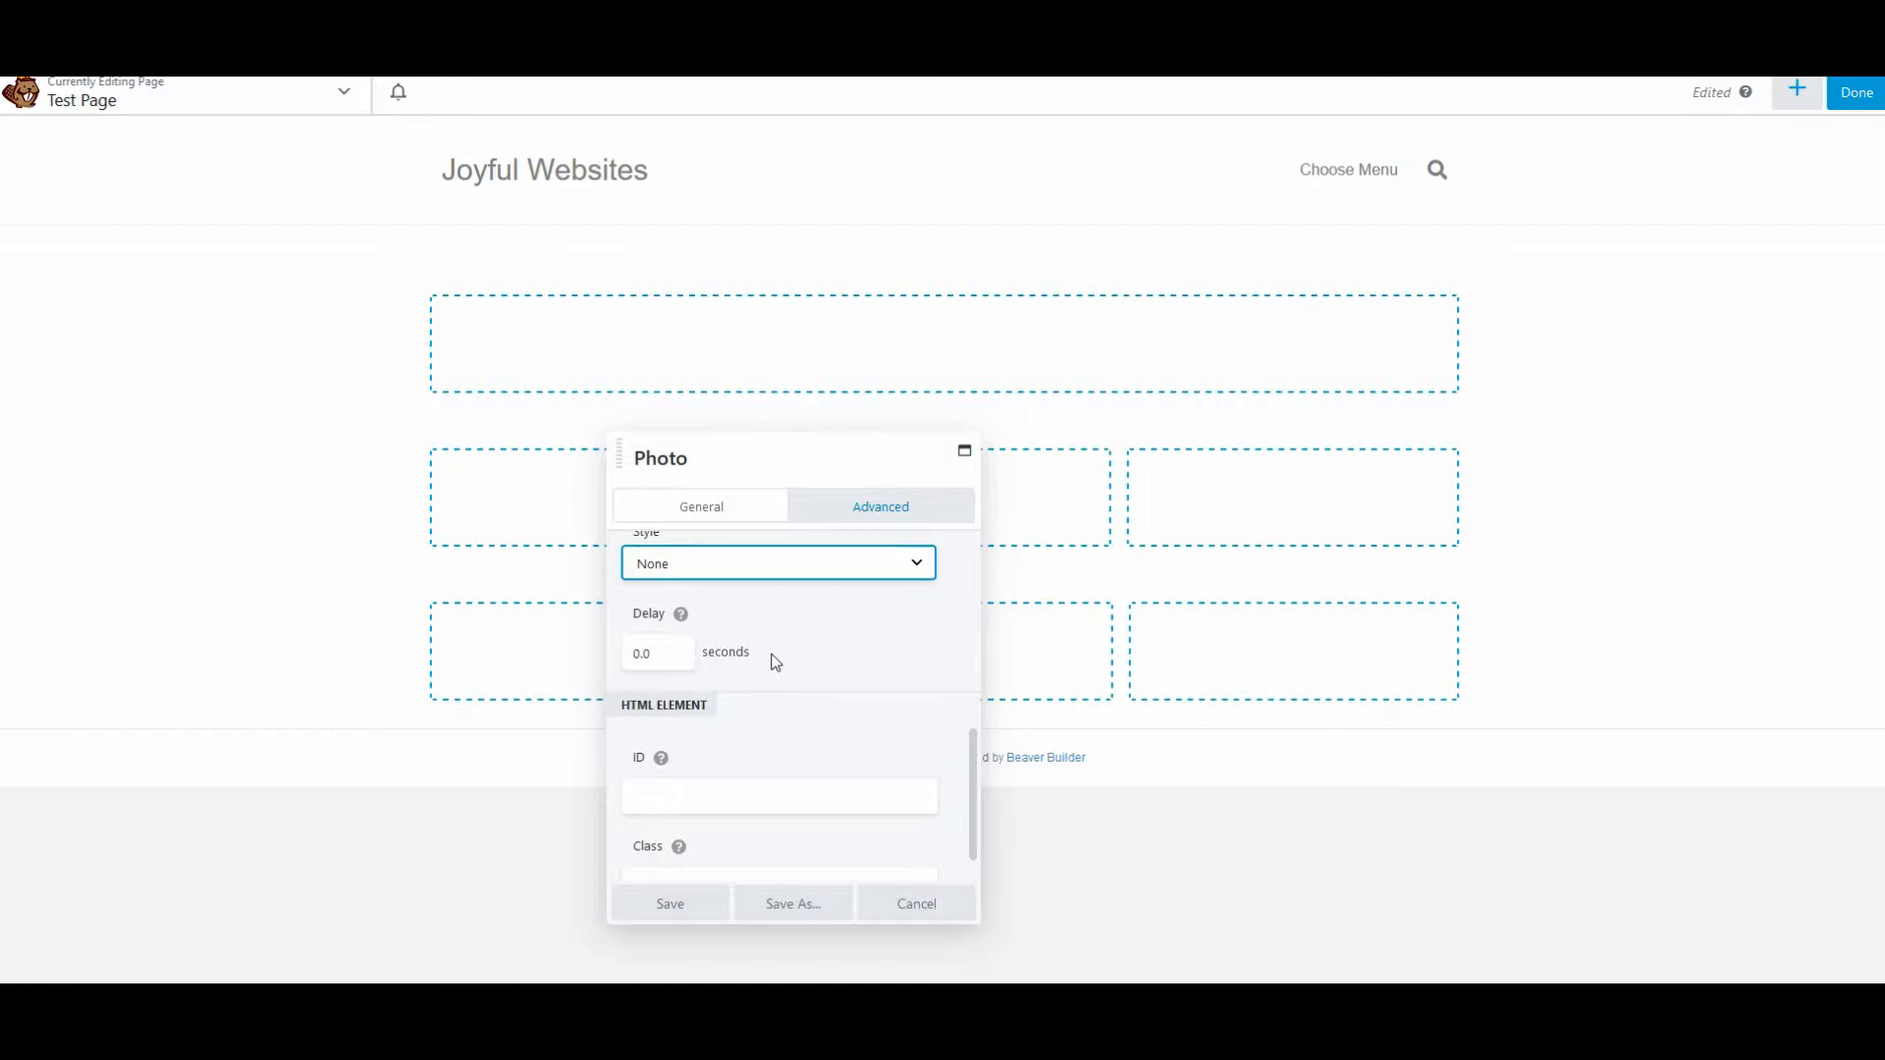
pyautogui.scroll(2, 770, 633)
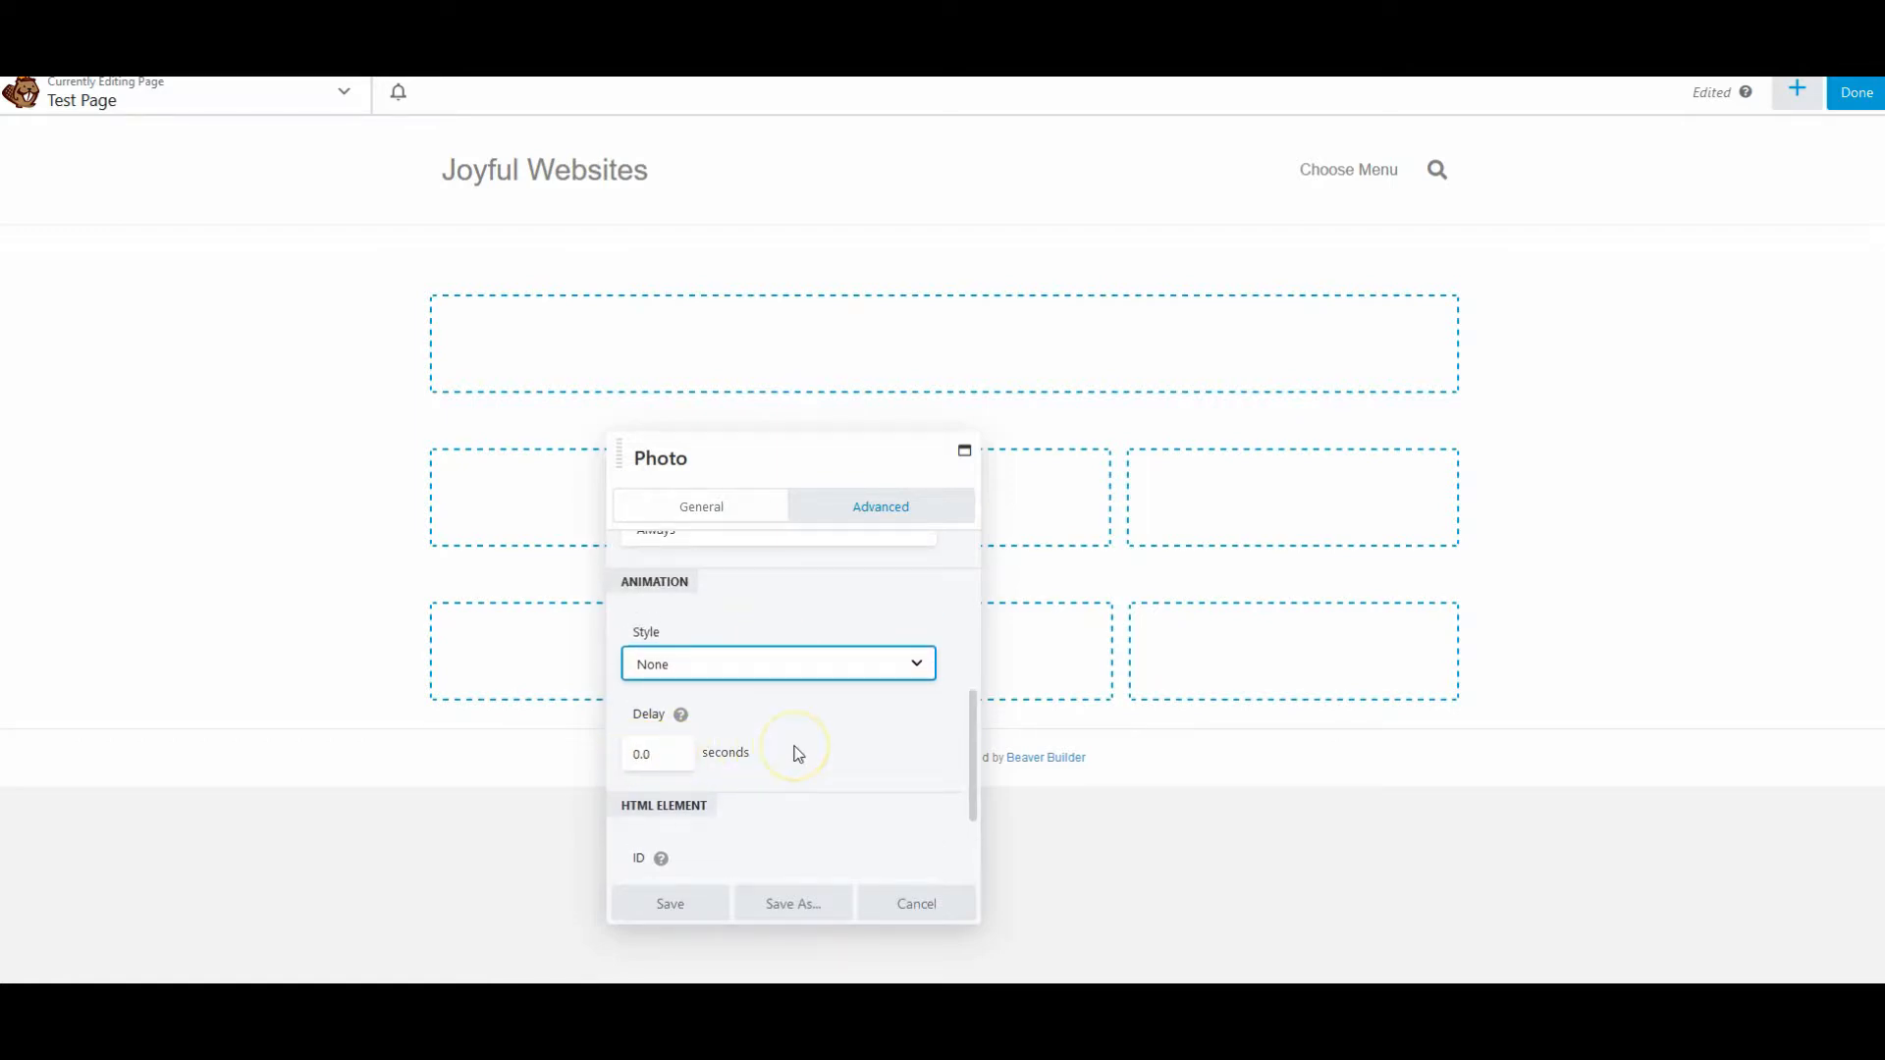
# Step: Open berghconsulting.com in a new browser tab, look through its home page sections, and return to the page editor
pyautogui.hotkey('ctrl', 't')
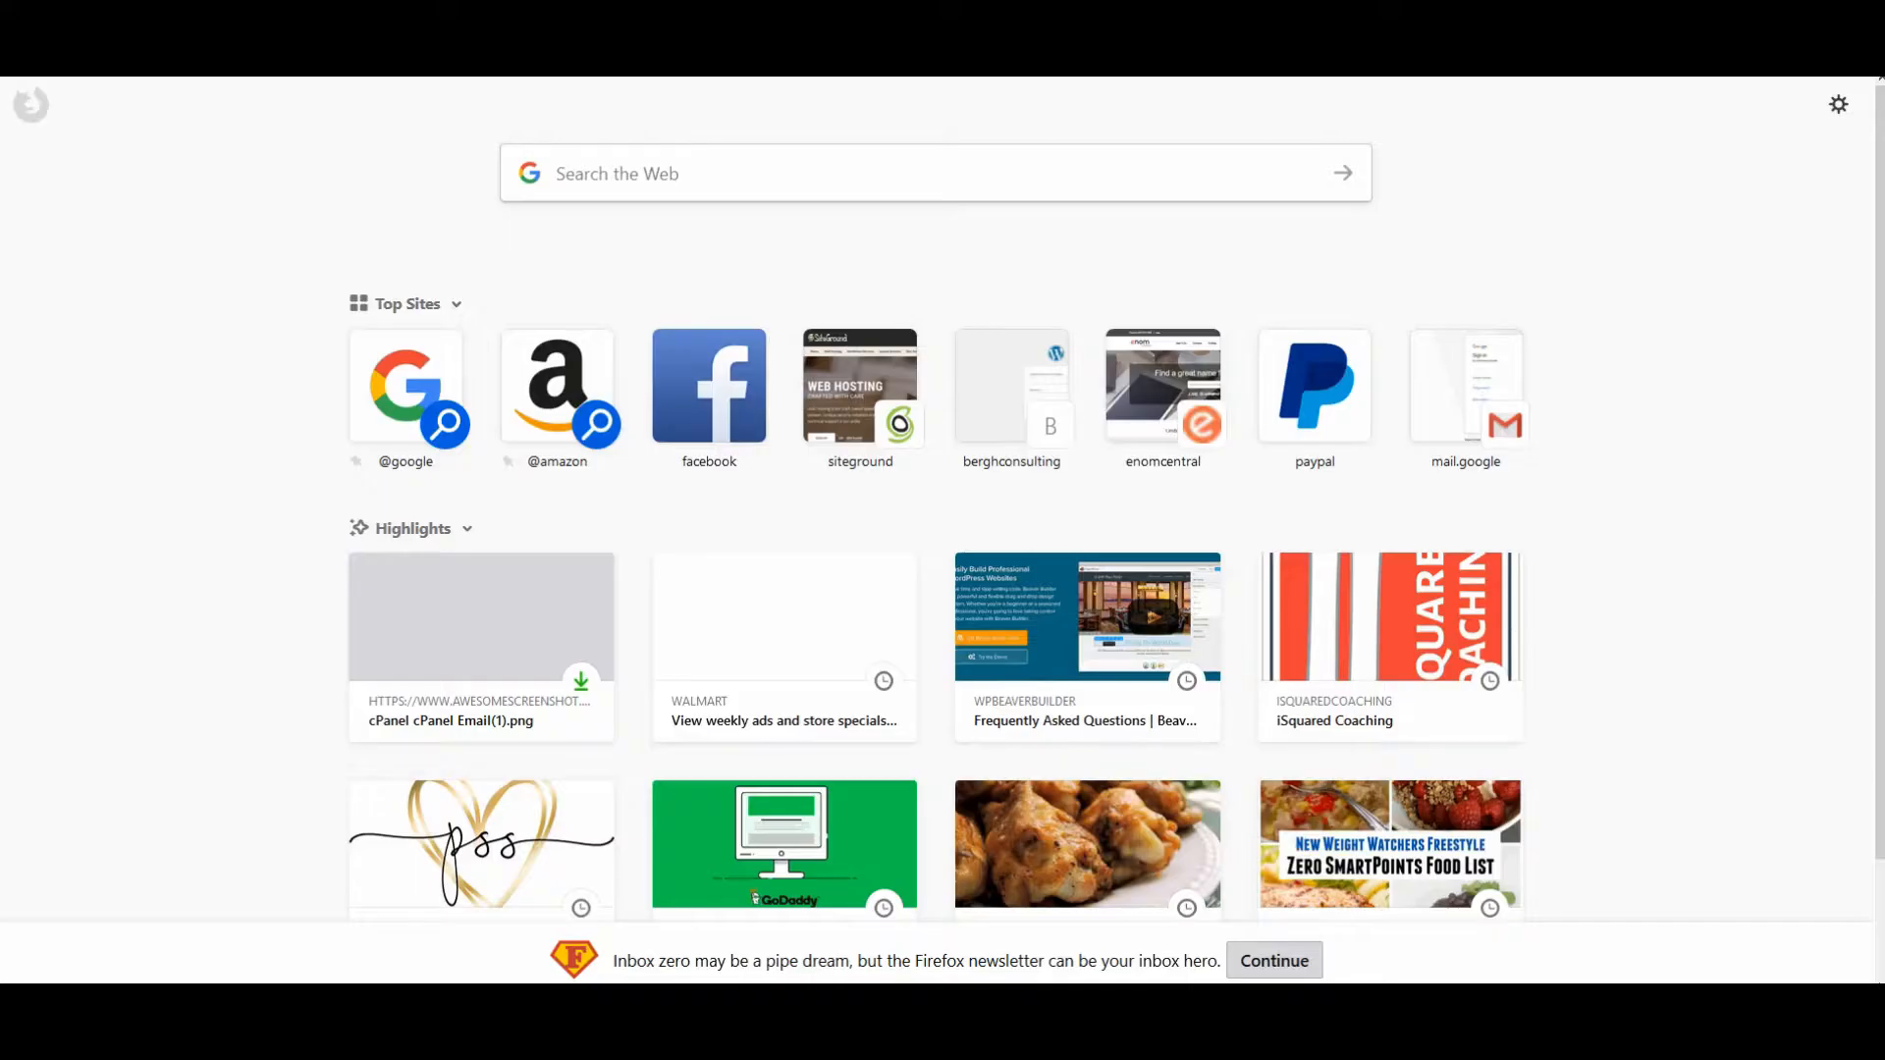
pyautogui.write('bergh')
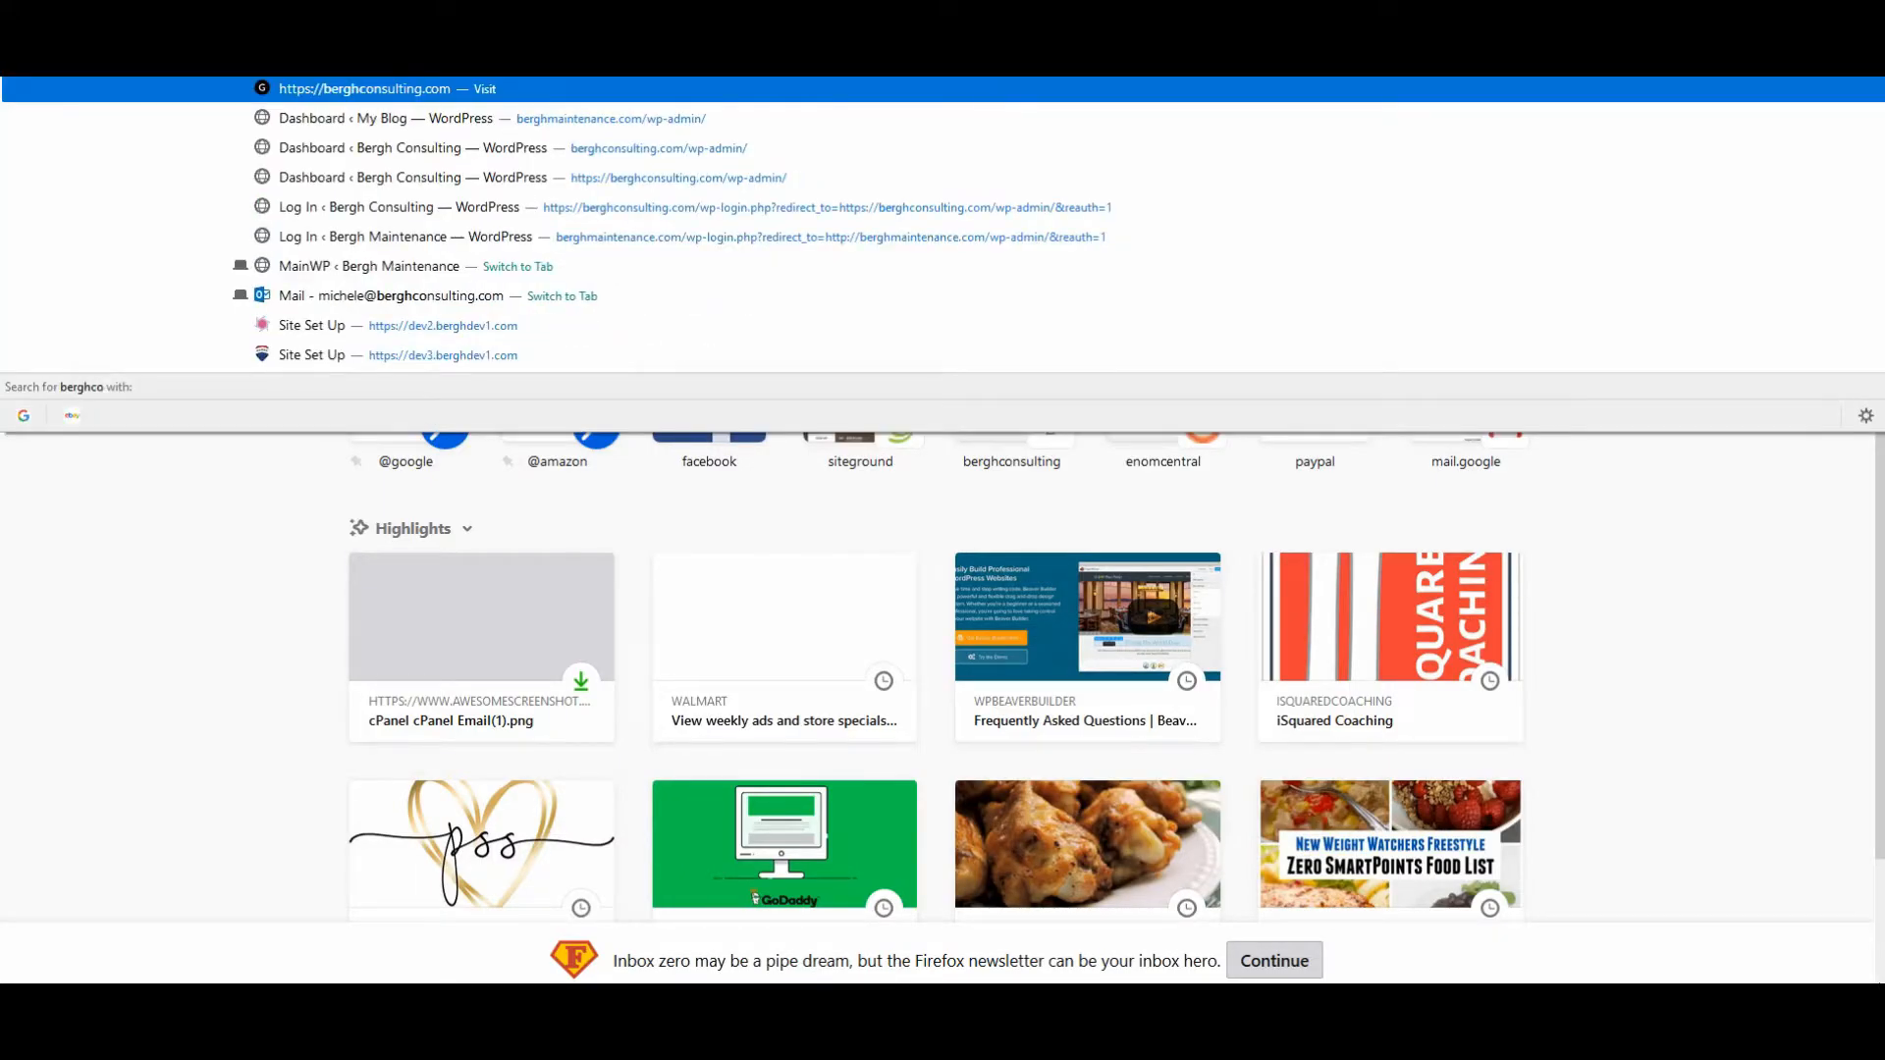
pyautogui.press('Return')
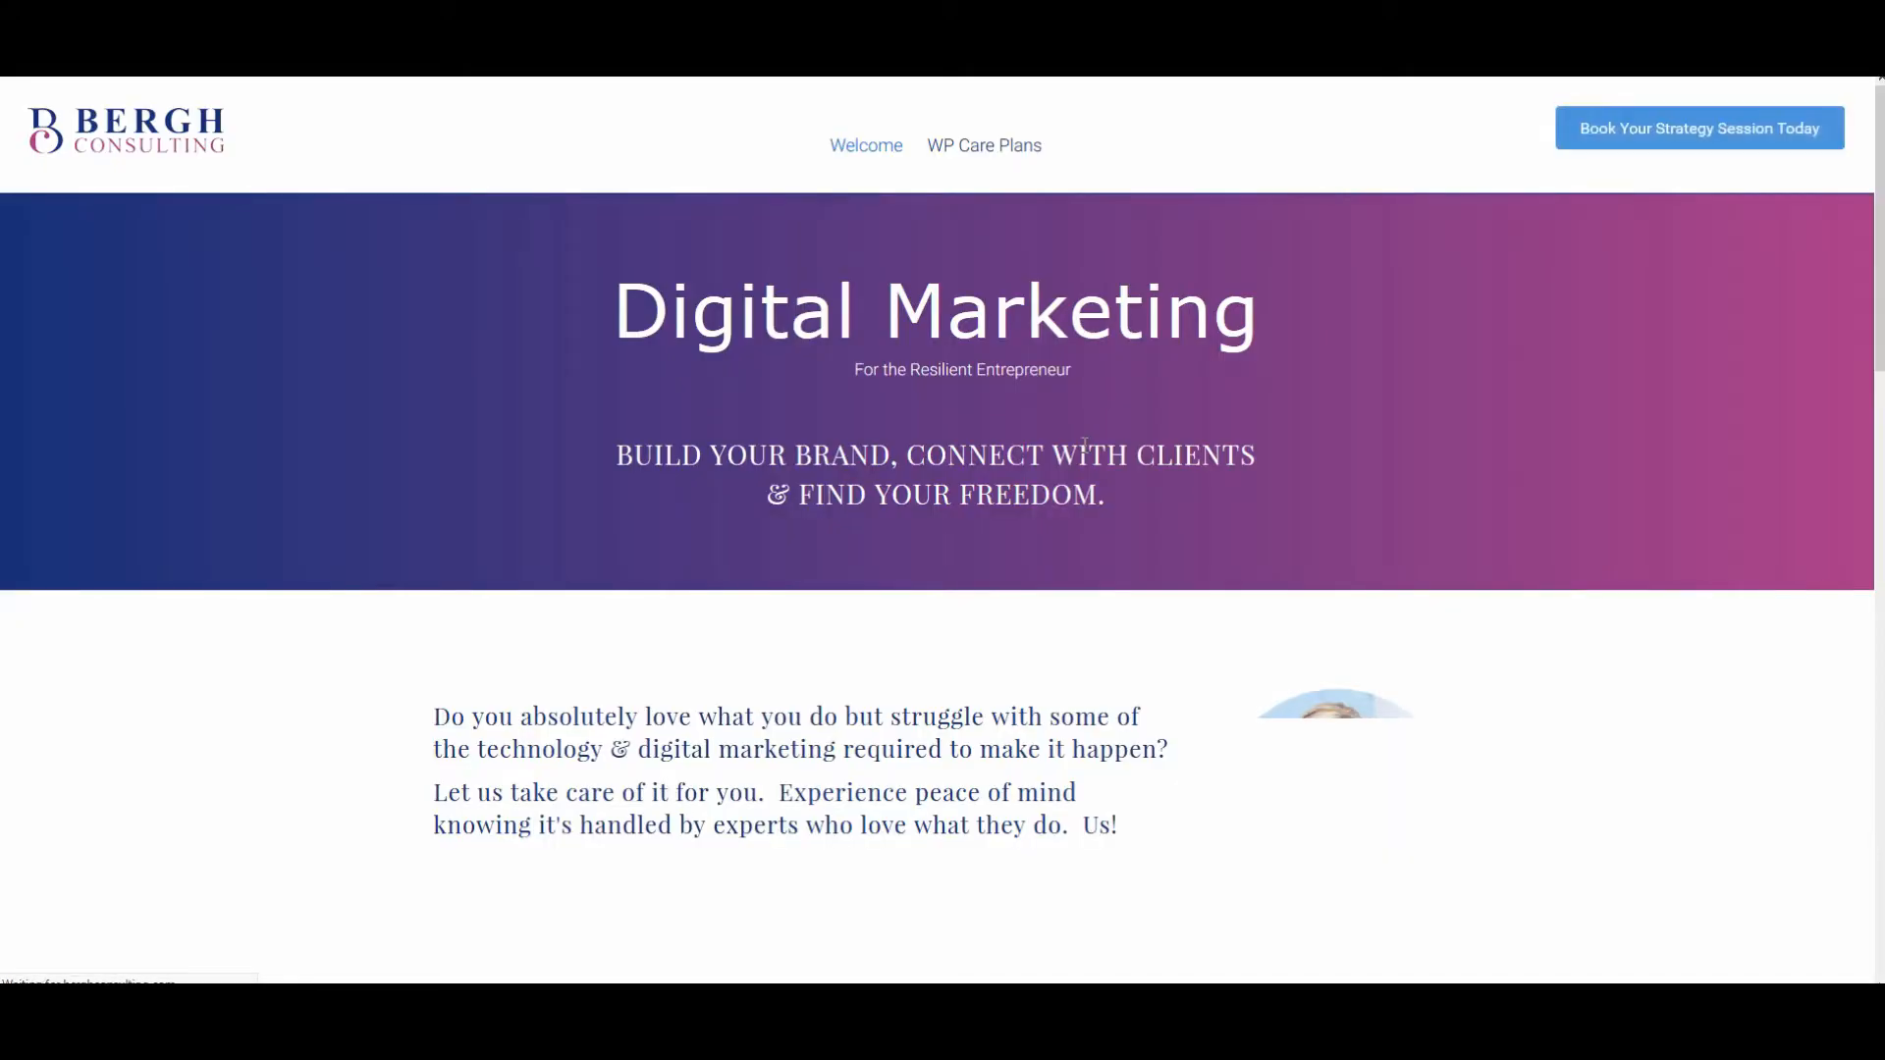
pyautogui.scroll(-3, 1084, 446)
pyautogui.scroll(-3, 1084, 447)
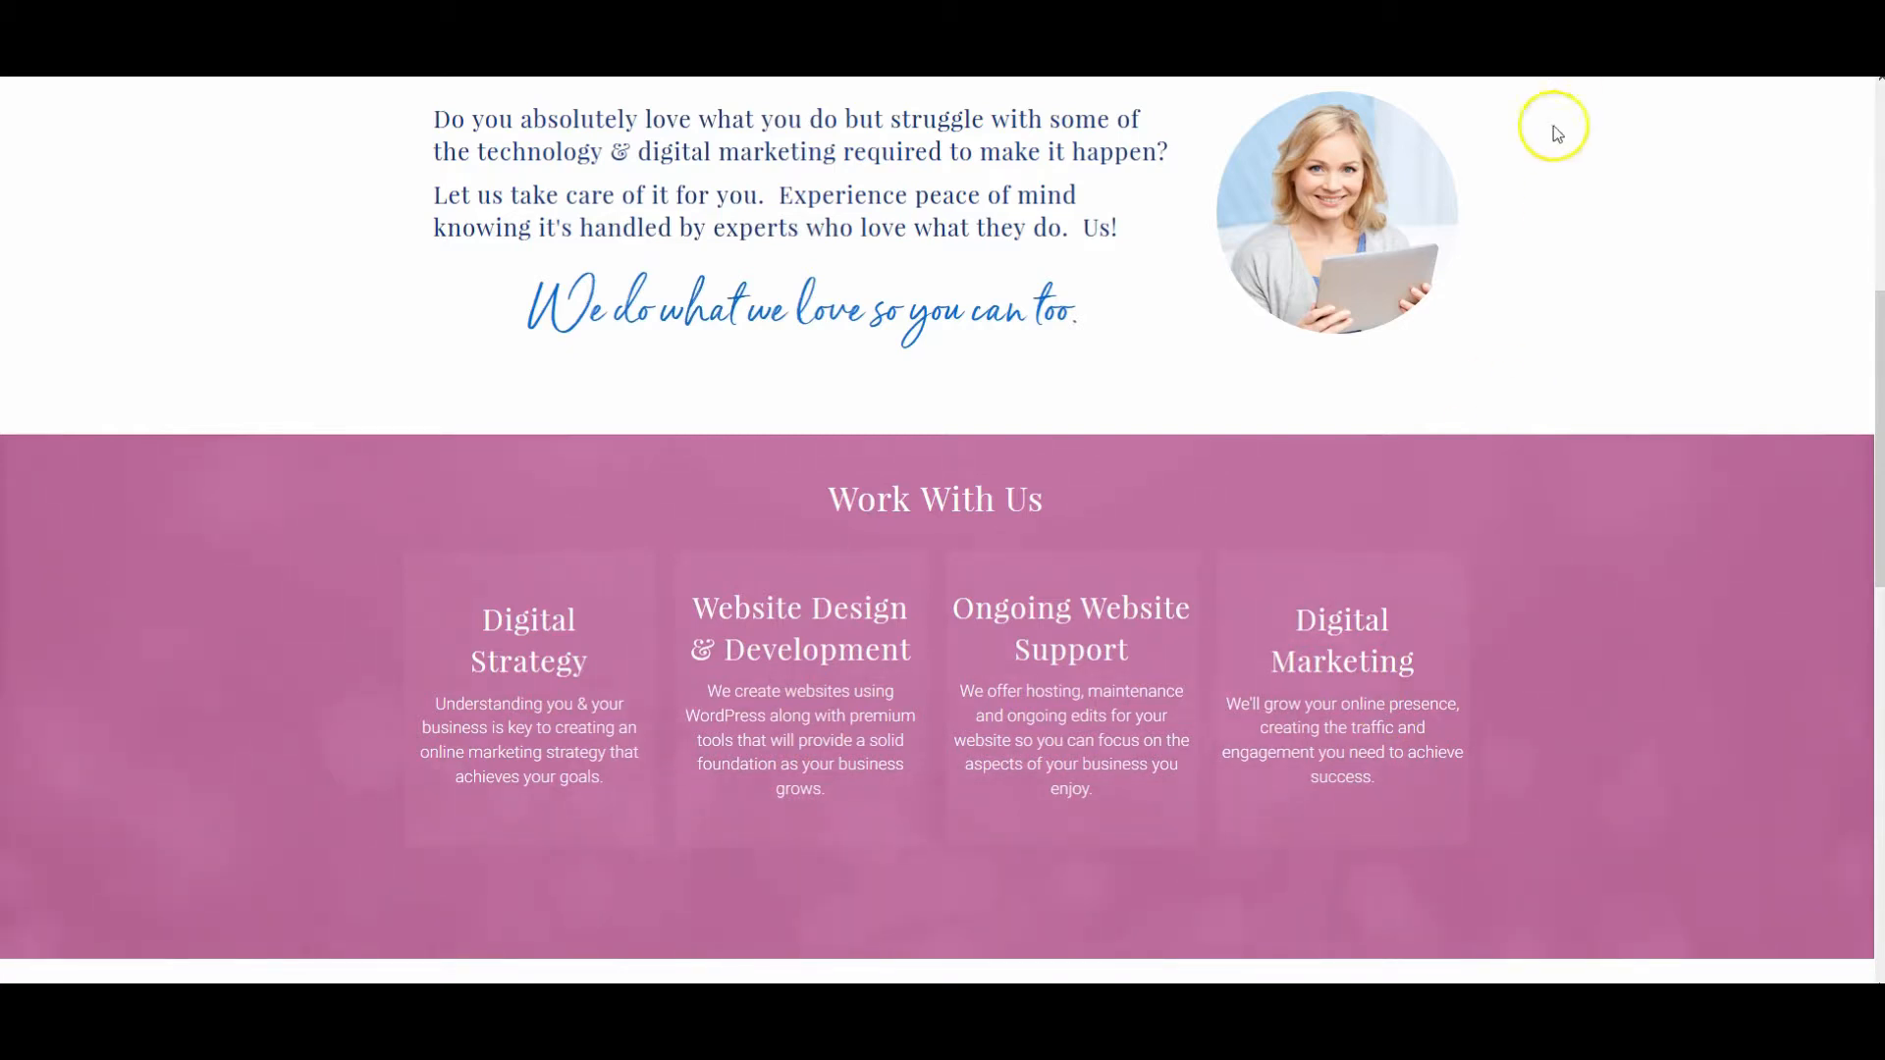
pyautogui.scroll(-2, 1523, 223)
pyautogui.scroll(-3, 1546, 609)
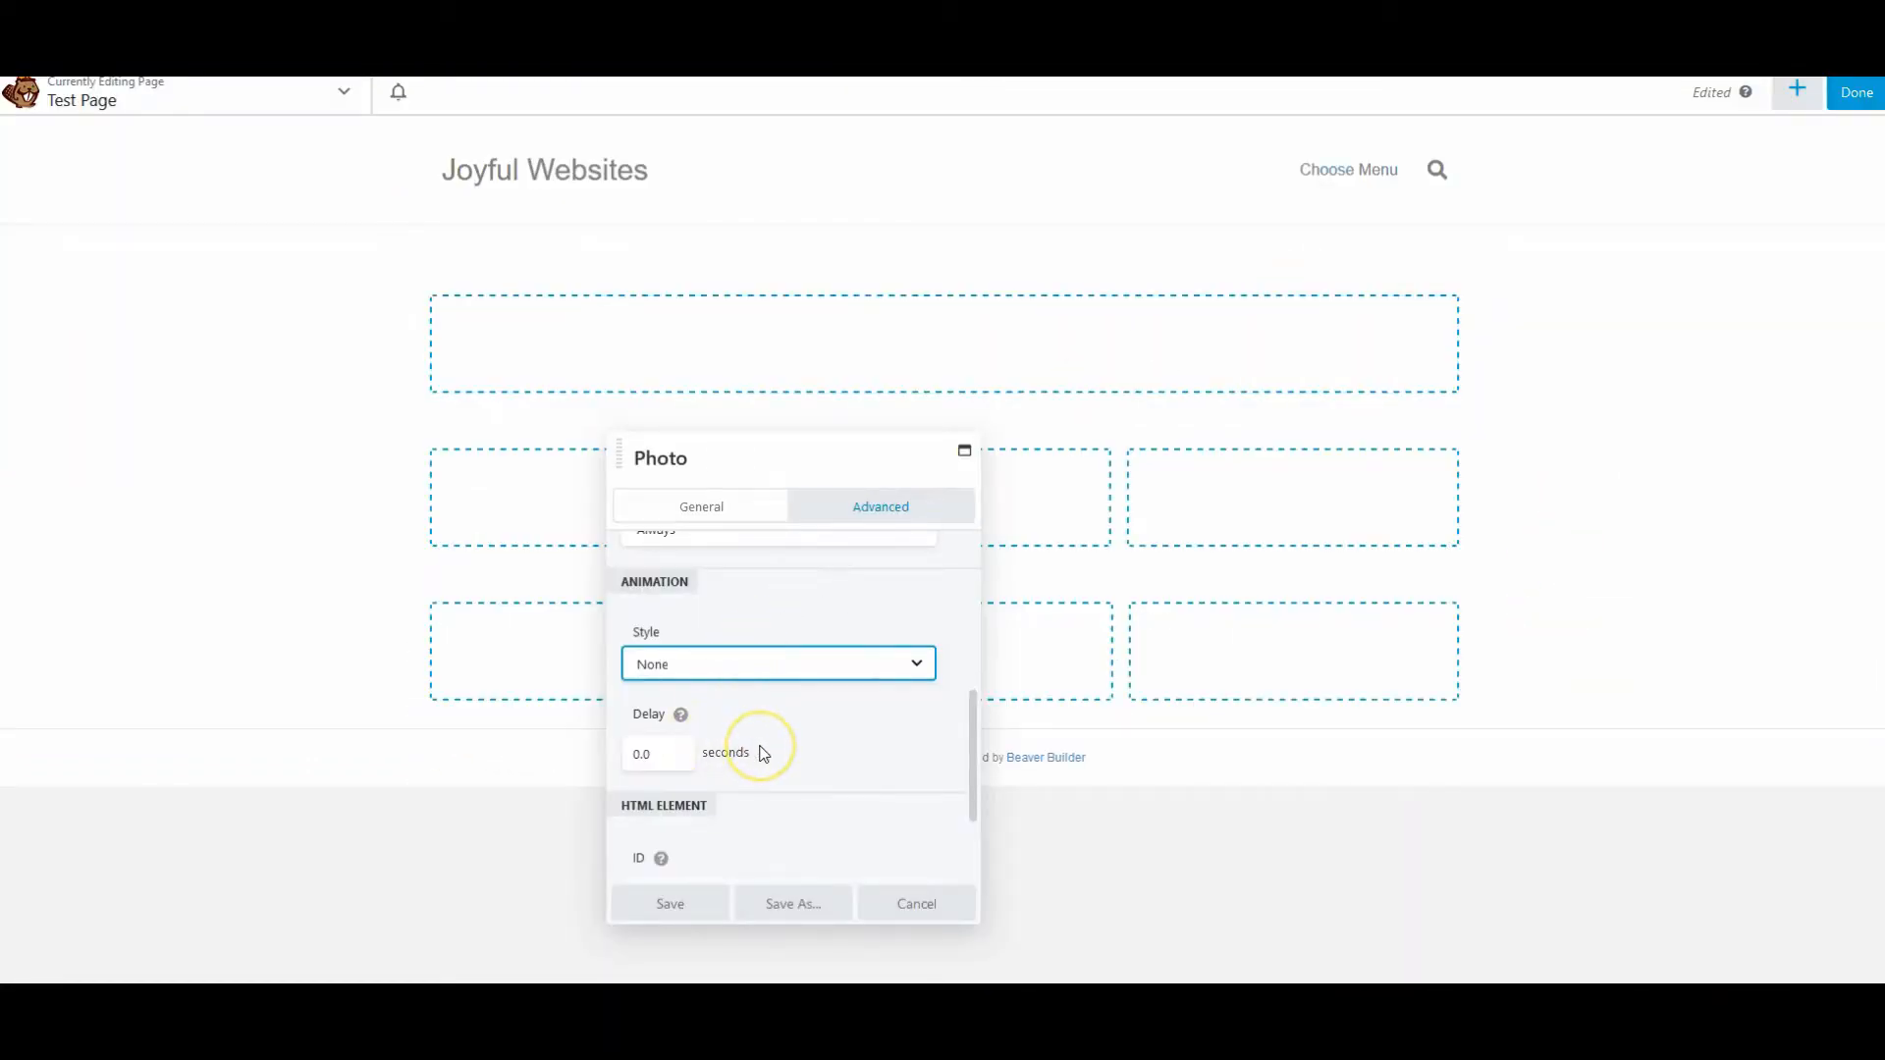
# Step: Review the Photo module's HTML element ID and class settings, and cancel the module without saving
pyautogui.scroll(-2, 764, 754)
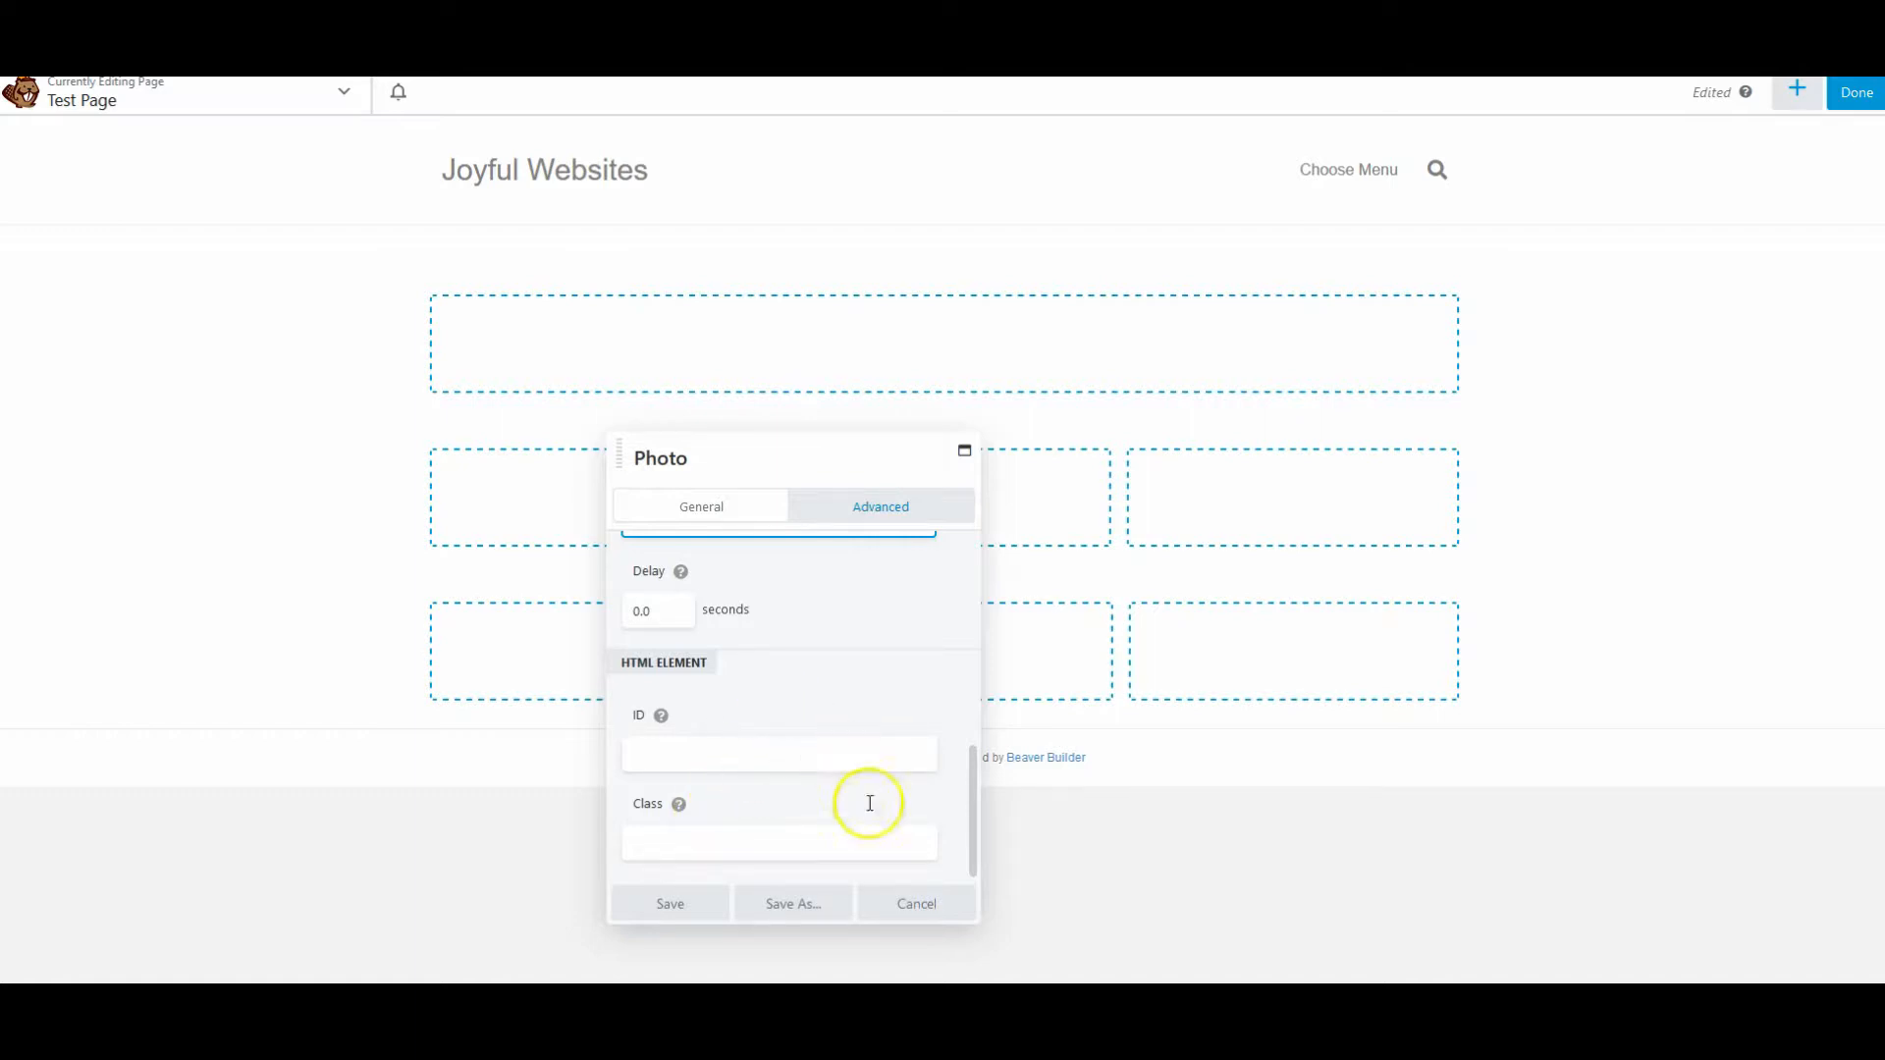
pyautogui.click(916, 902)
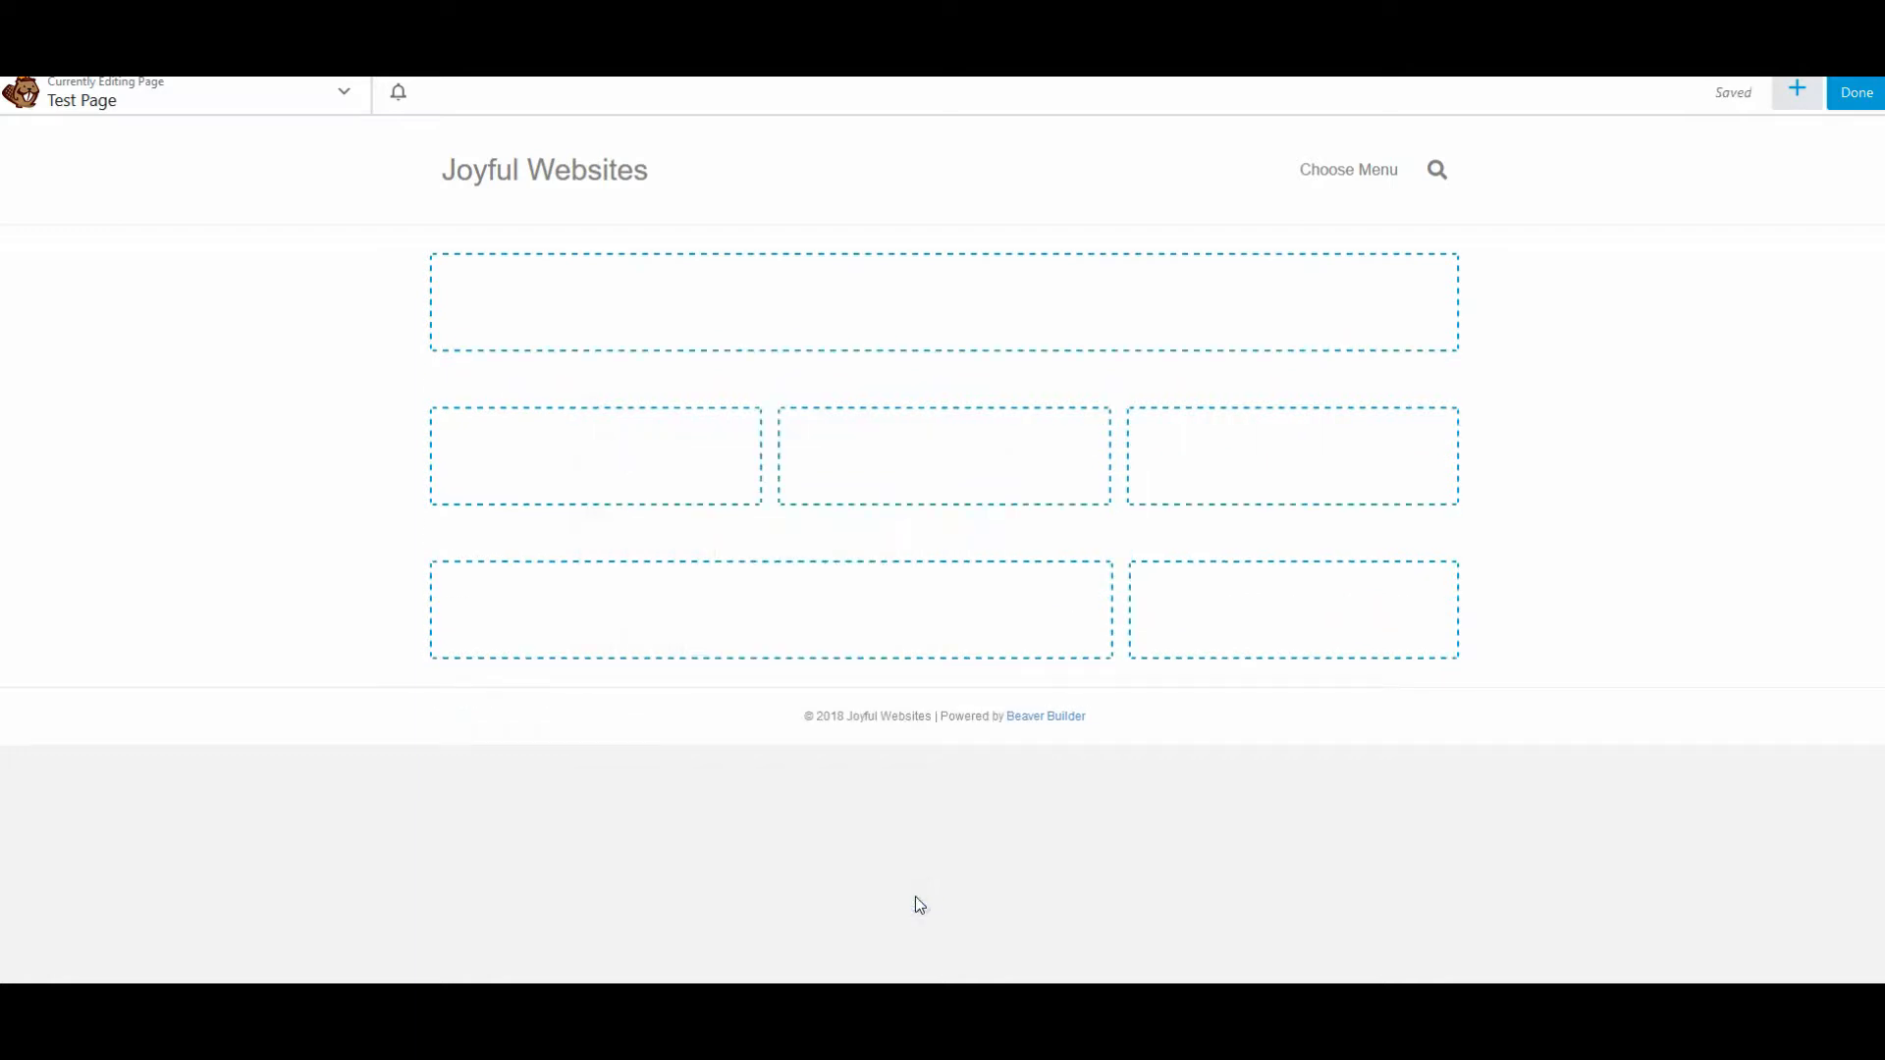
pyautogui.click(1795, 89)
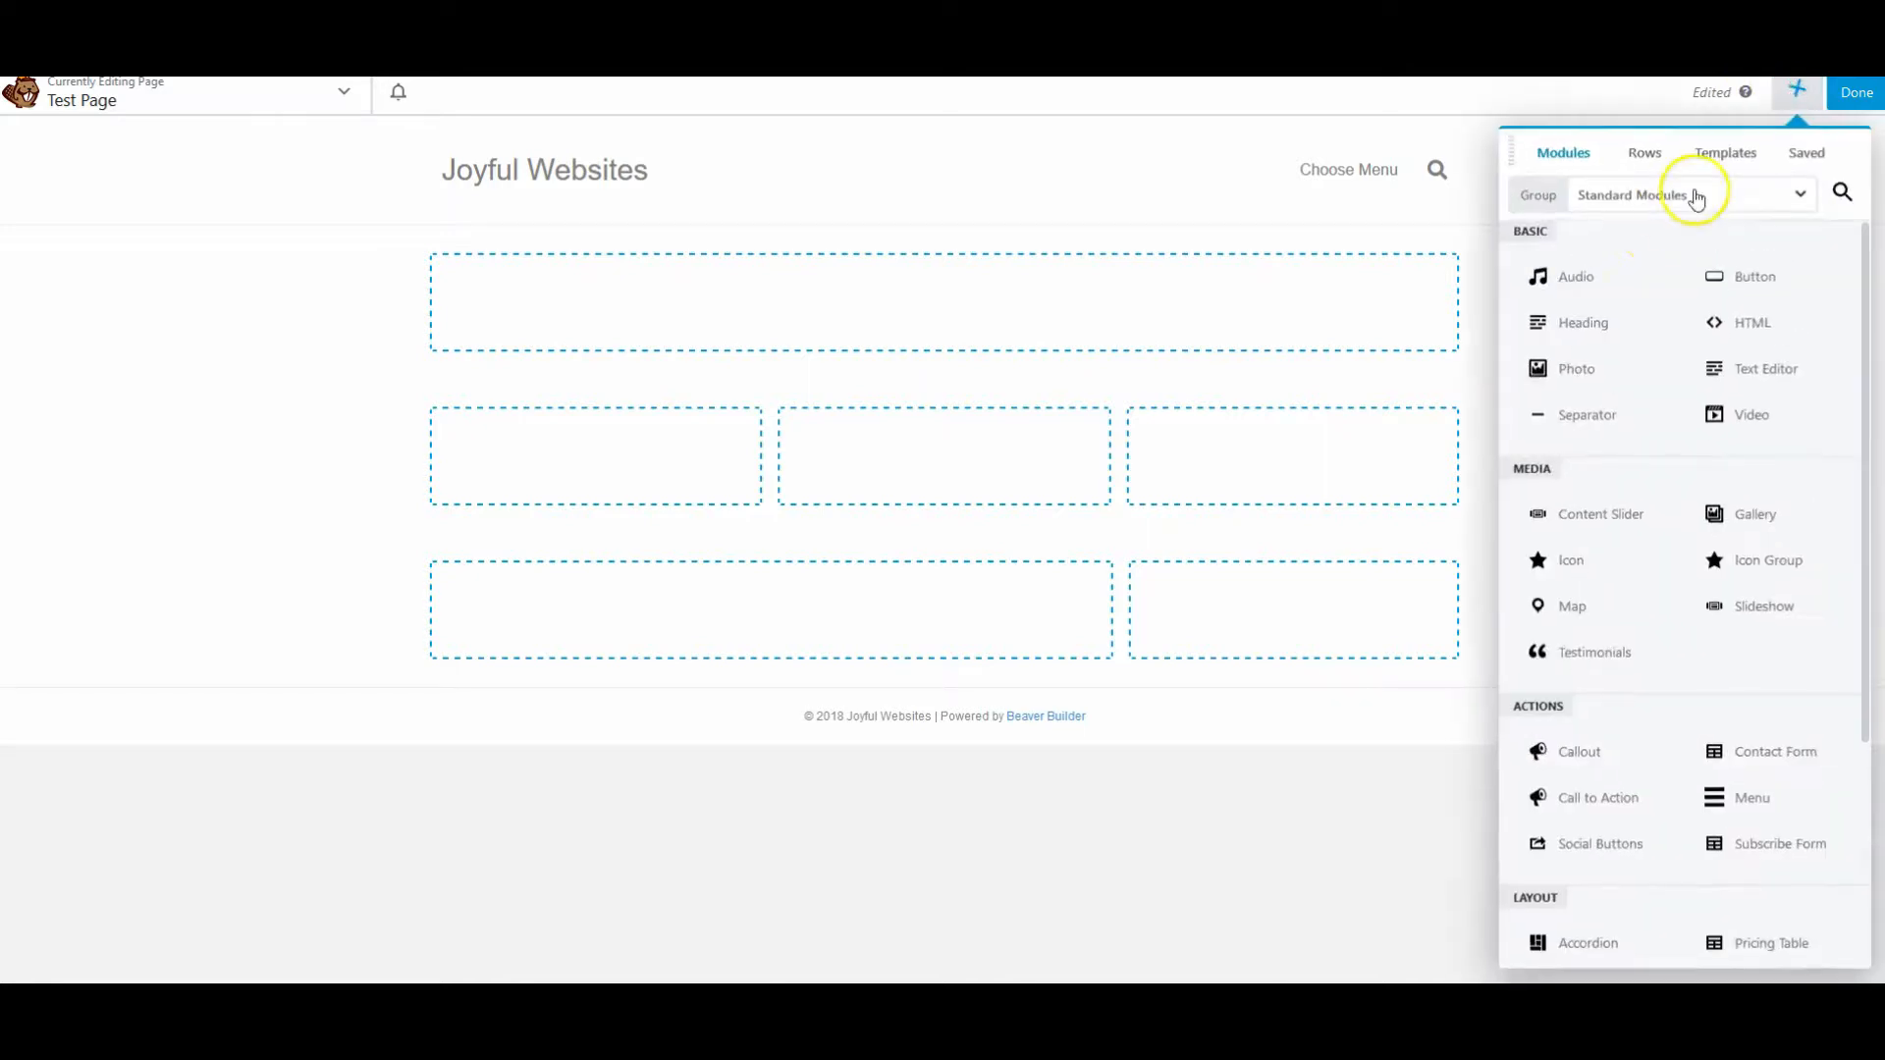
pyautogui.moveTo(1578, 362); pyautogui.dragTo(1163, 292)
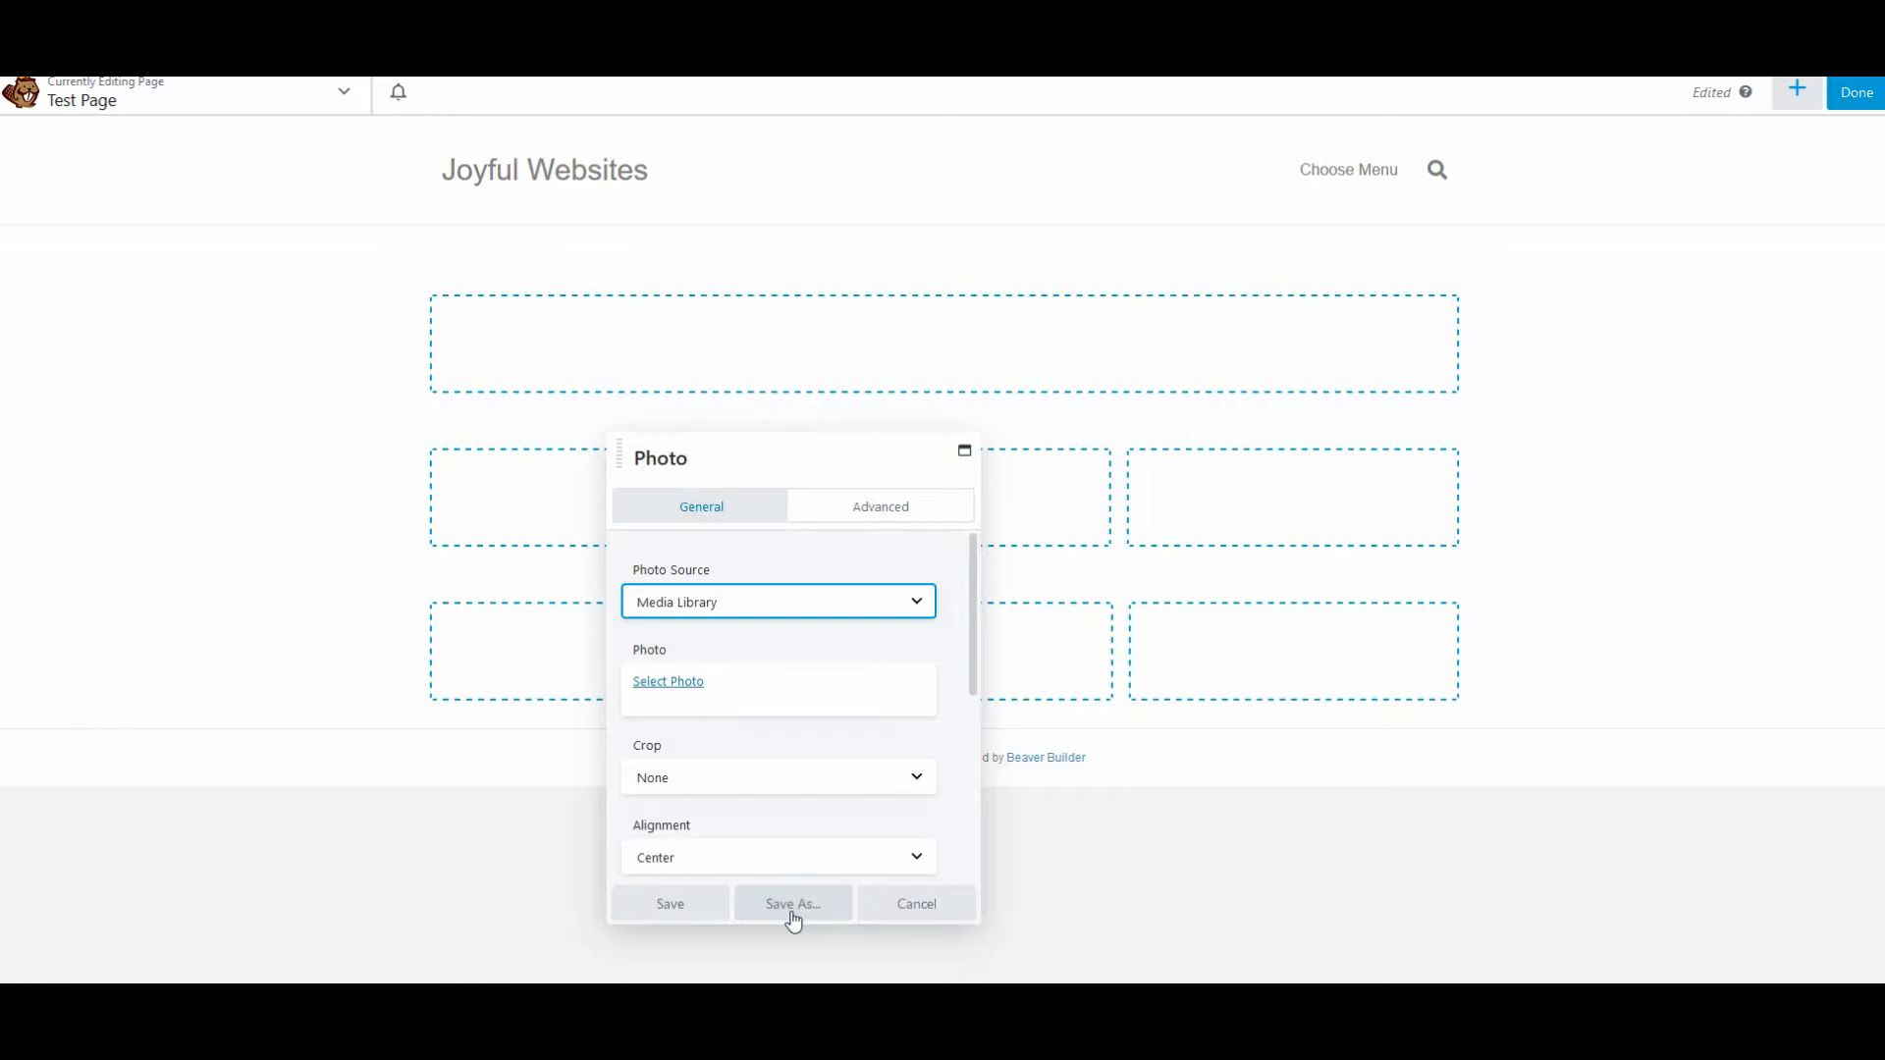
pyautogui.click(893, 905)
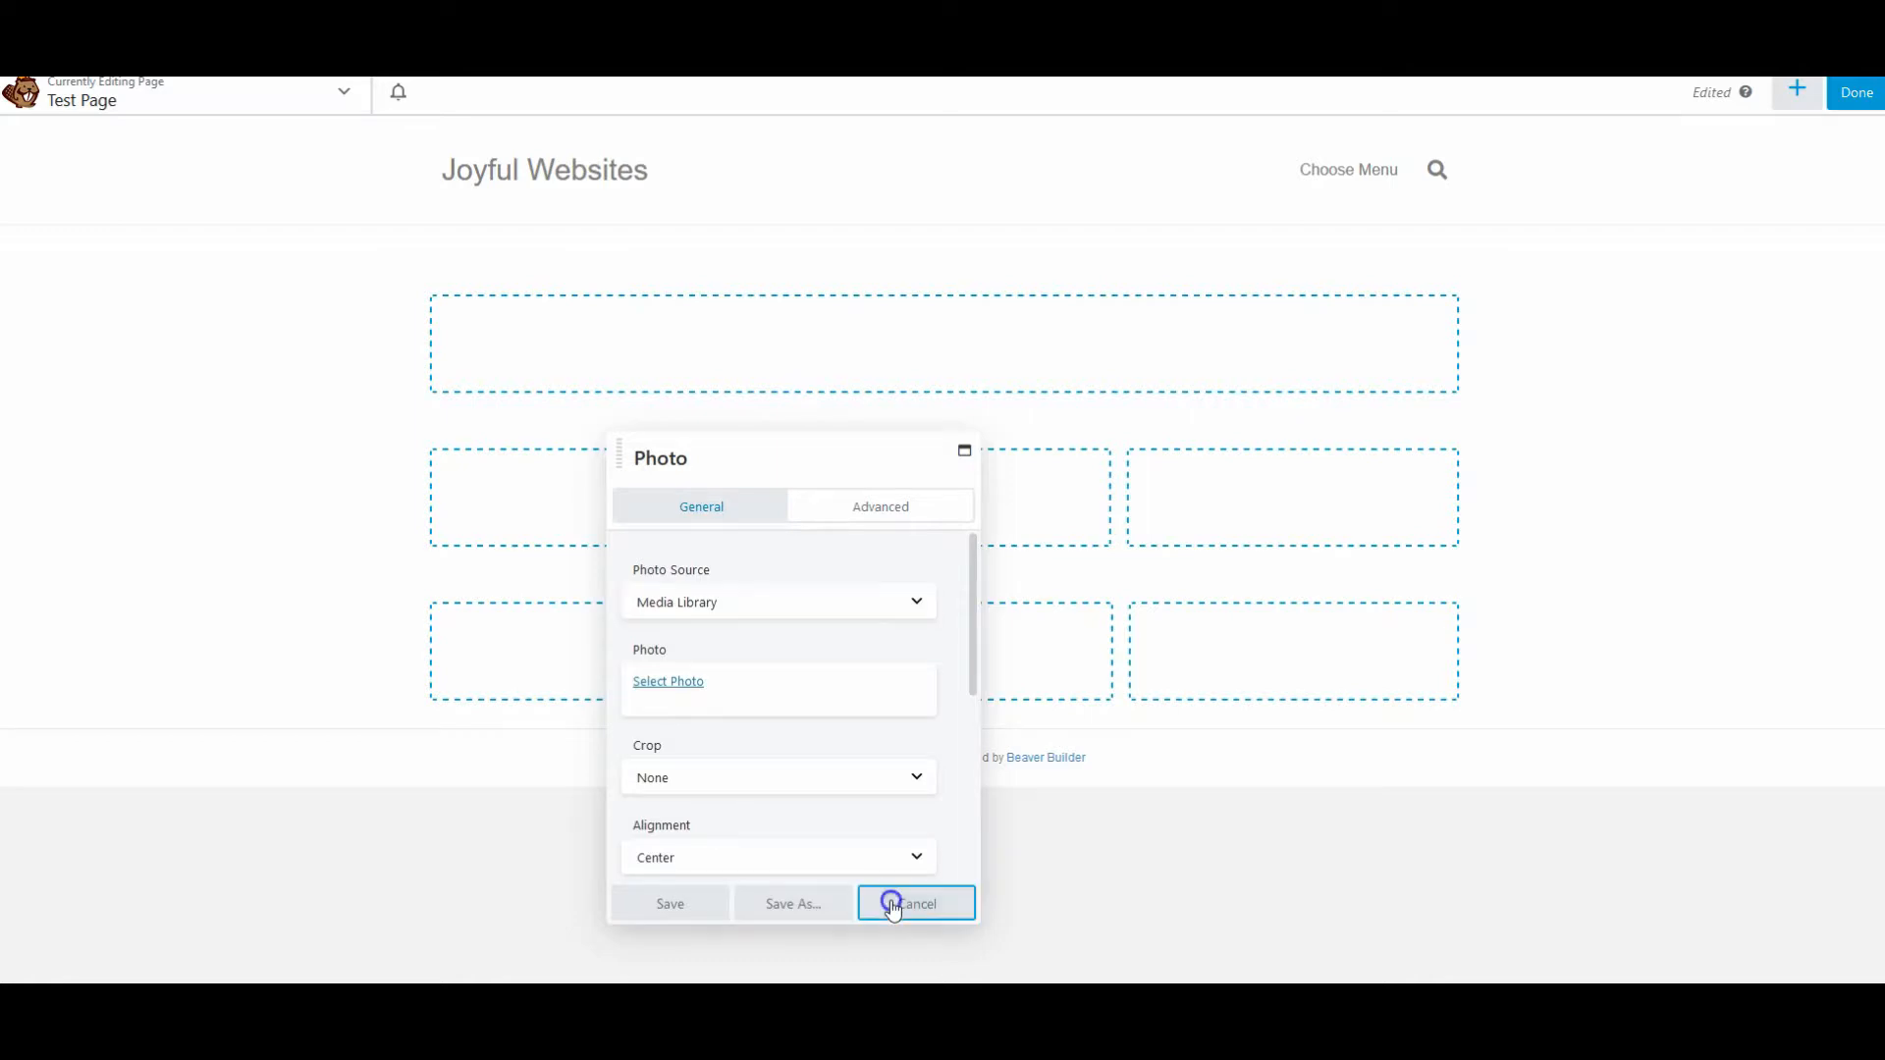
# Step: Replace the existing page layout with the Zen Life template from the Landing Pages group
pyautogui.click(1797, 91)
pyautogui.click(1720, 149)
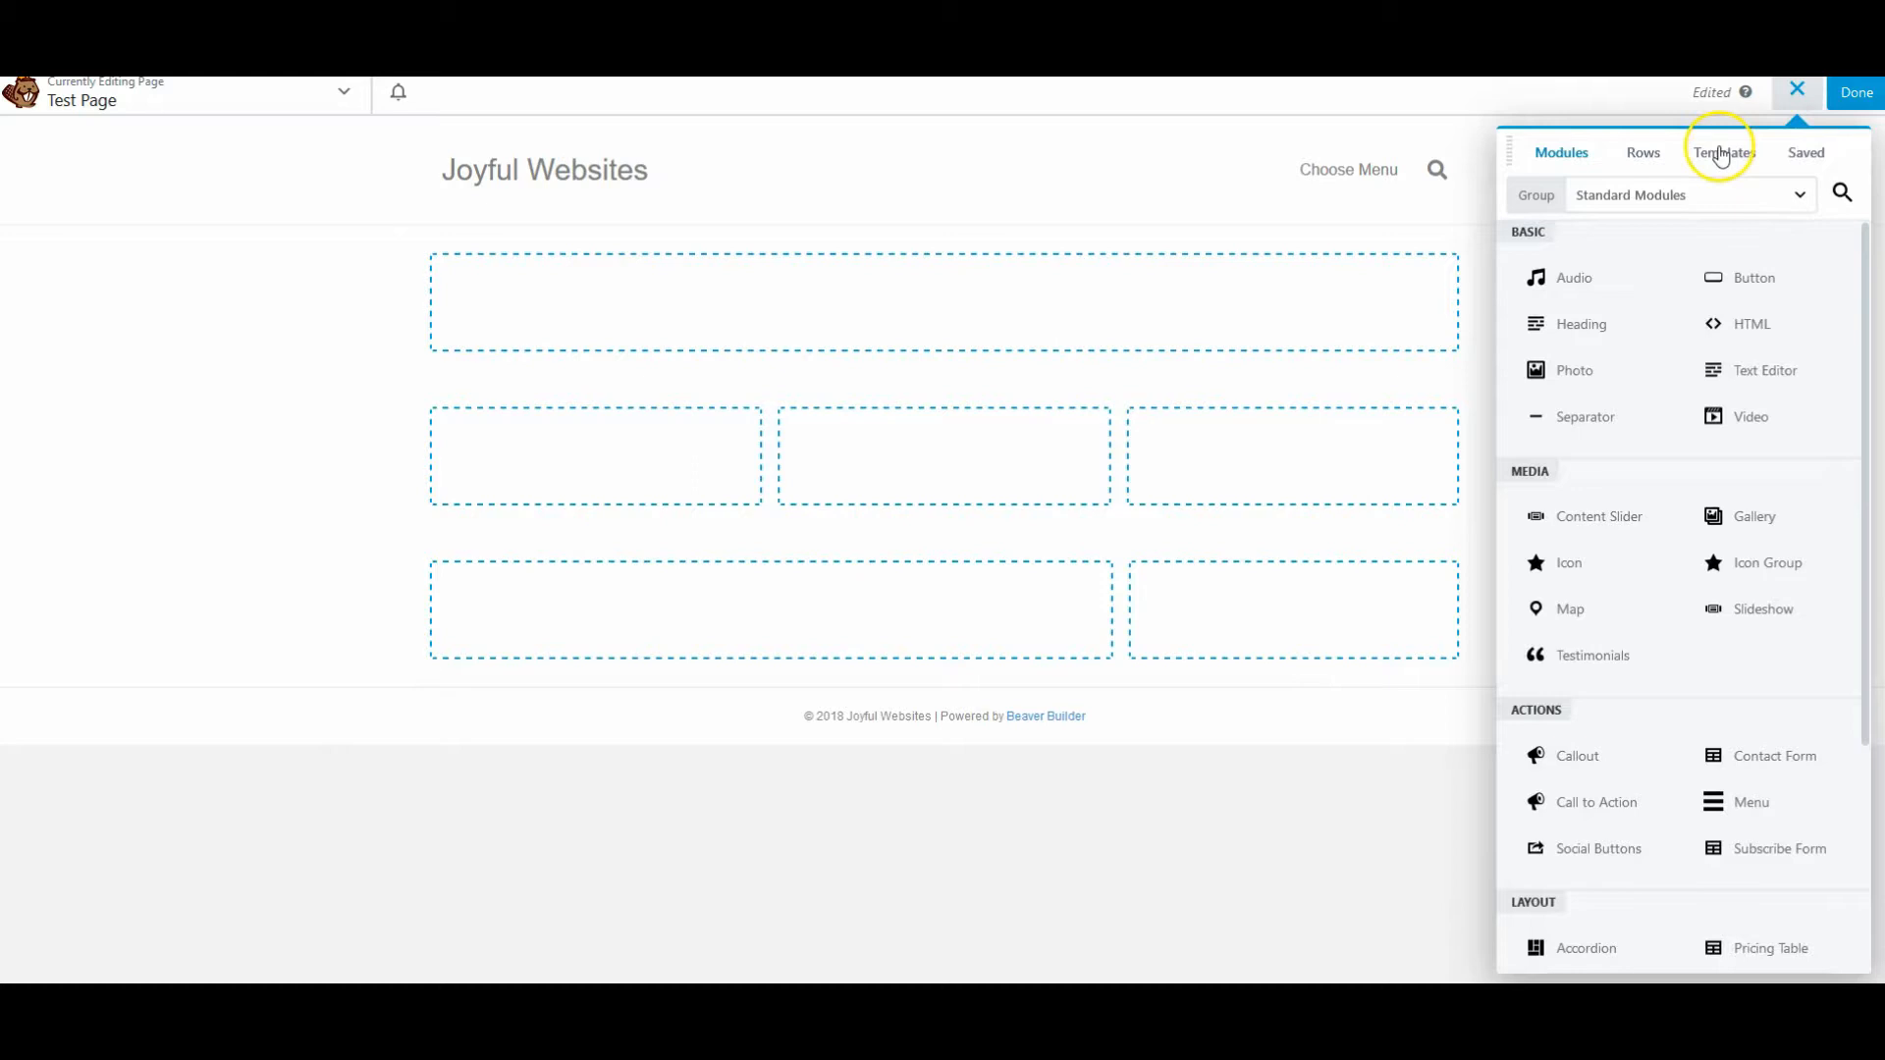
pyautogui.click(1608, 569)
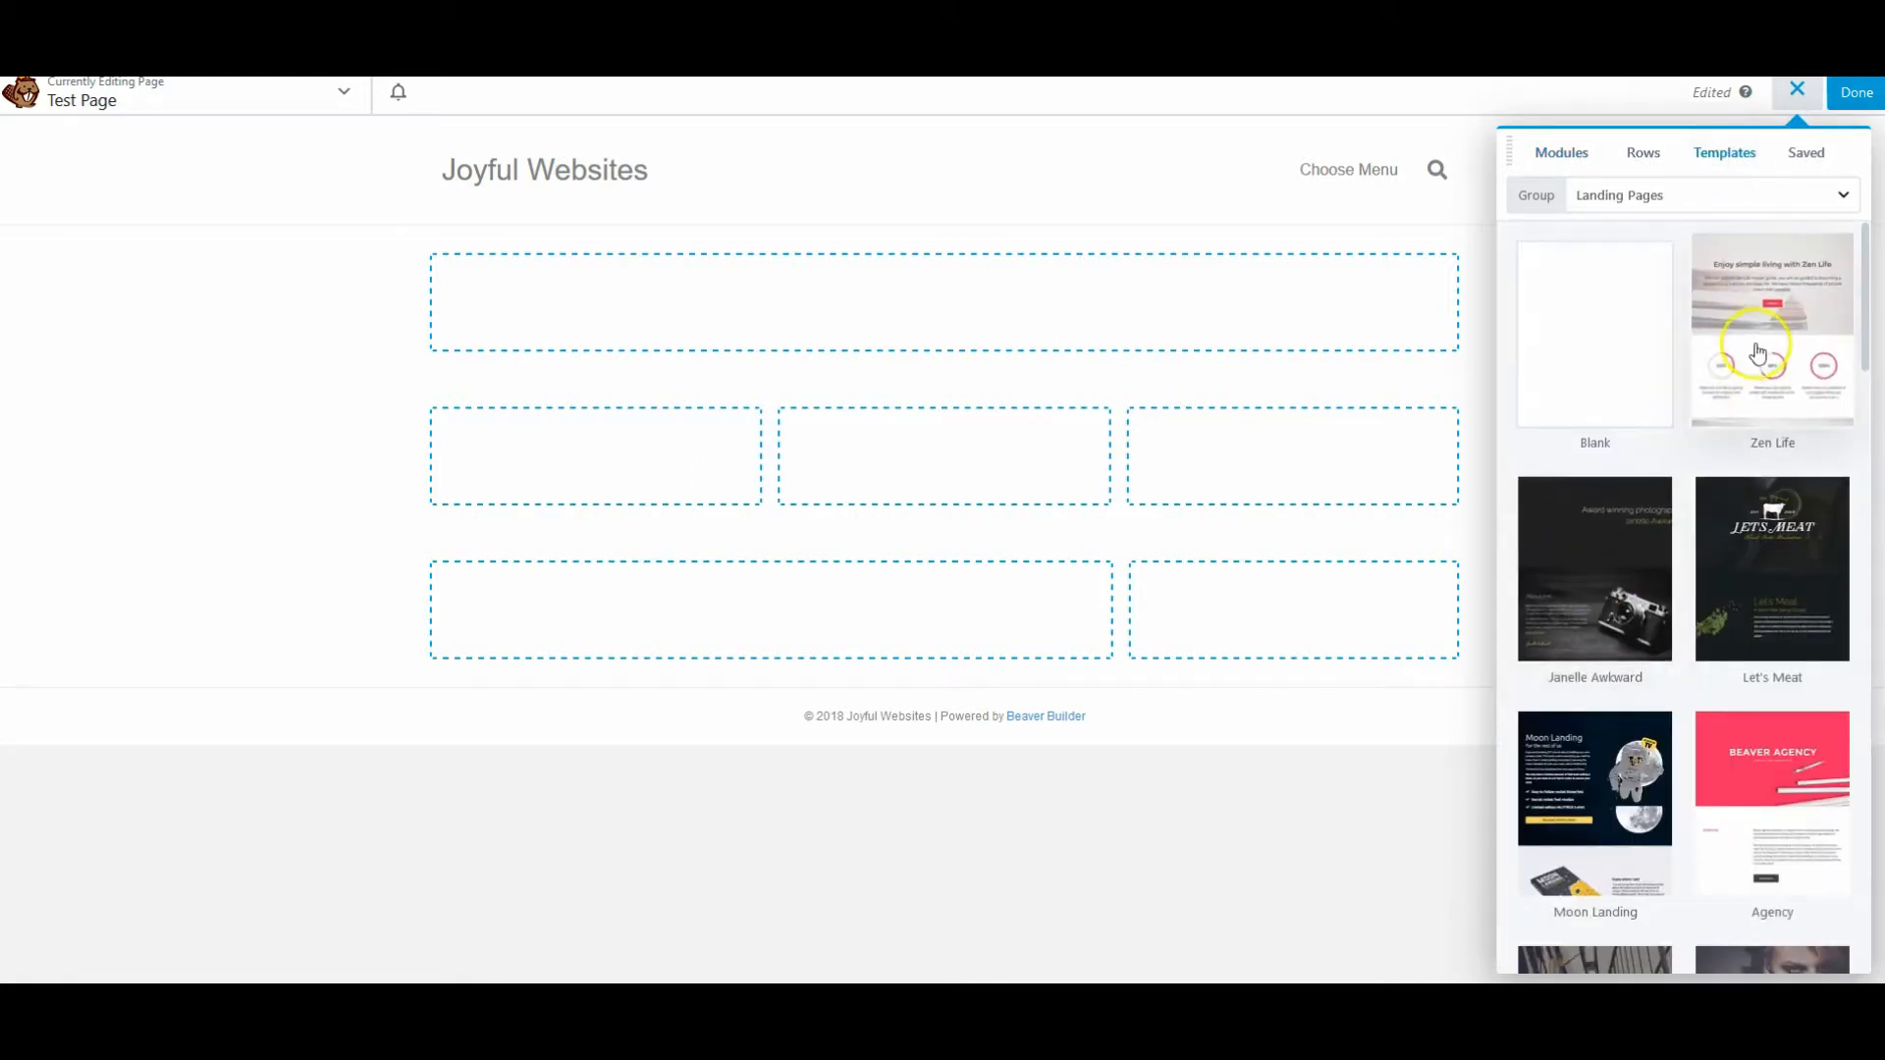
pyautogui.click(1741, 299)
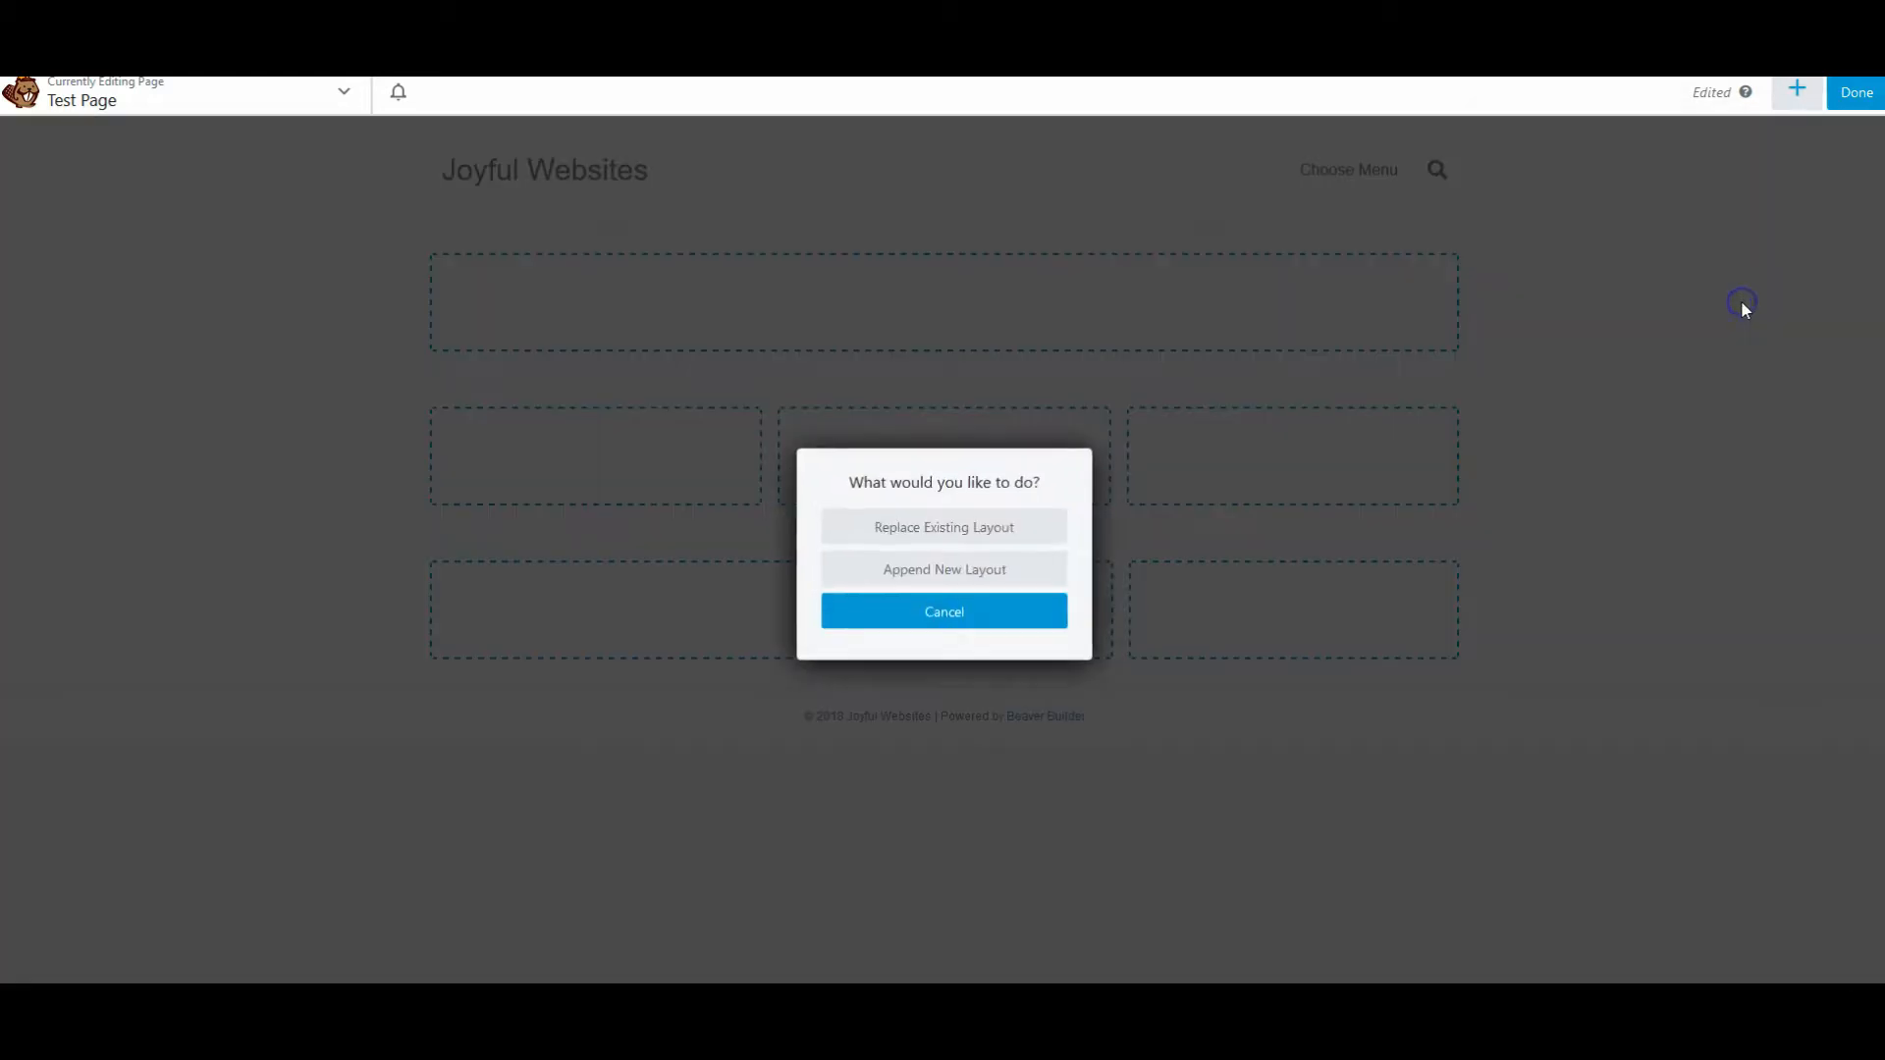
pyautogui.click(968, 529)
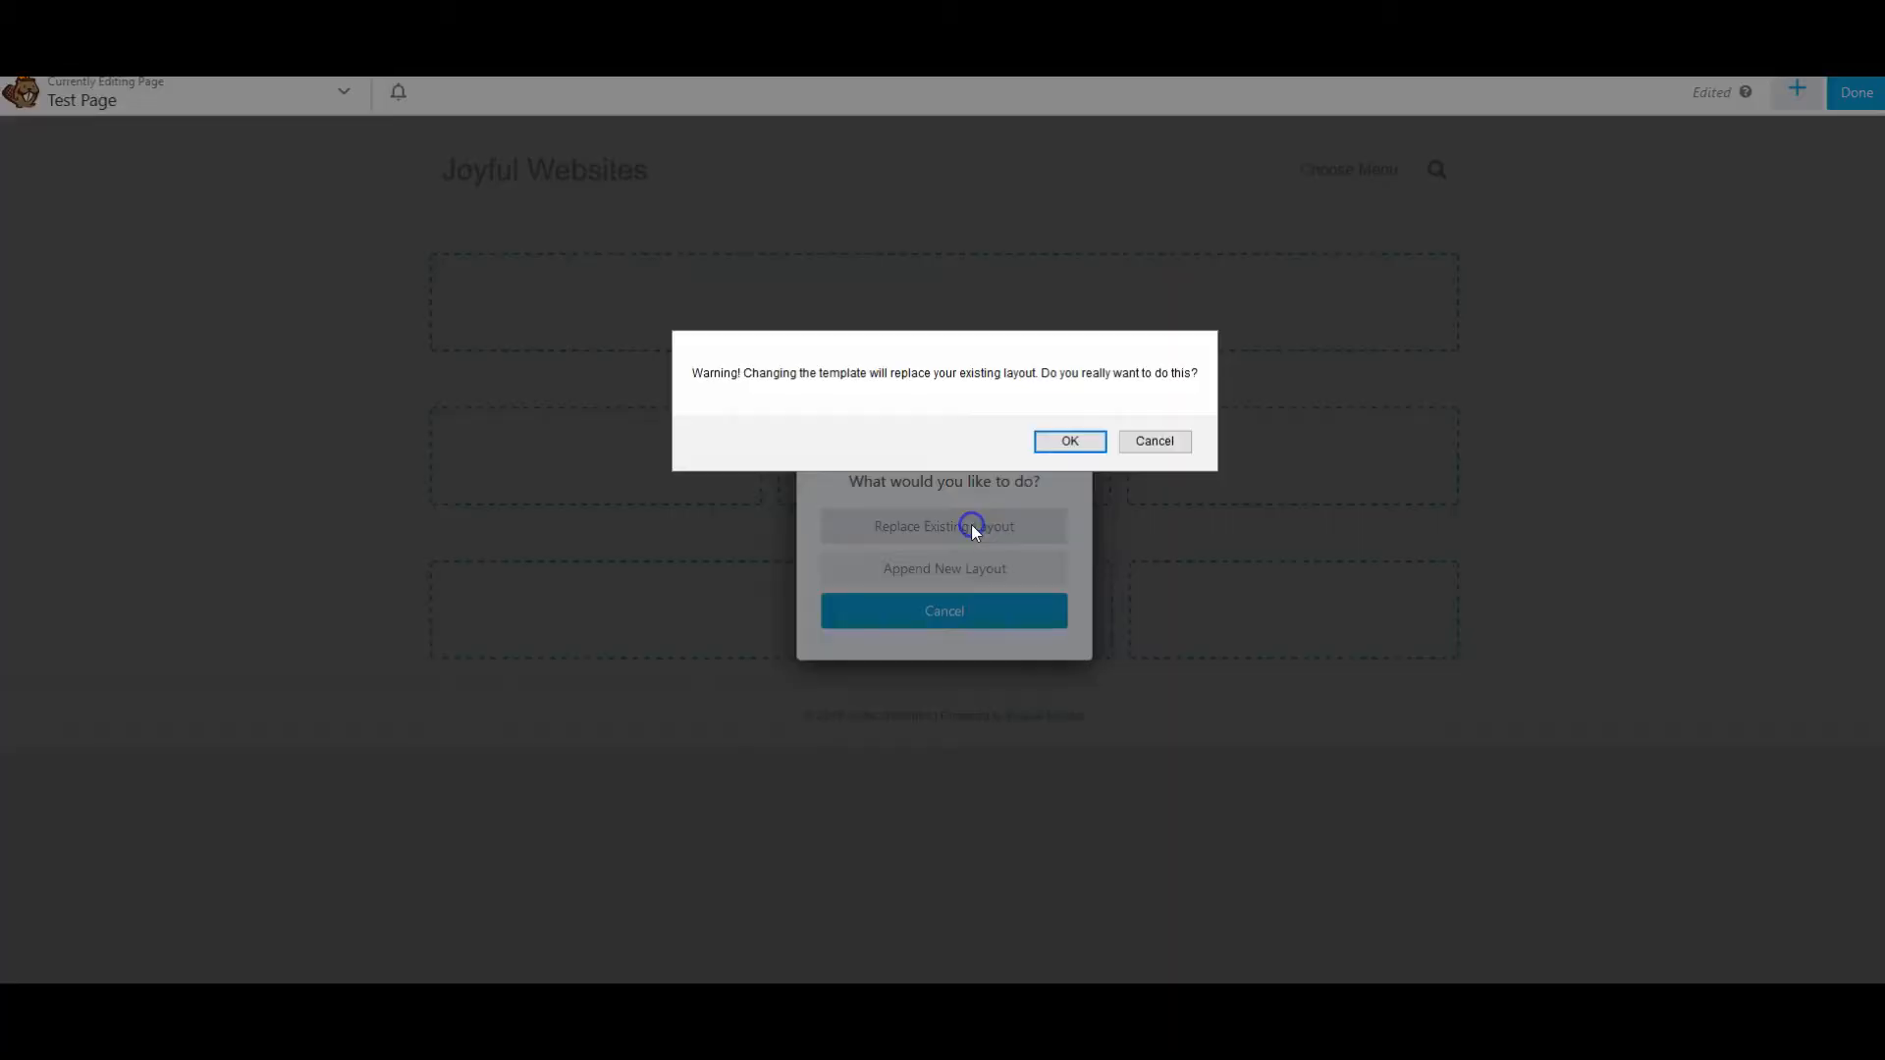
pyautogui.click(1069, 440)
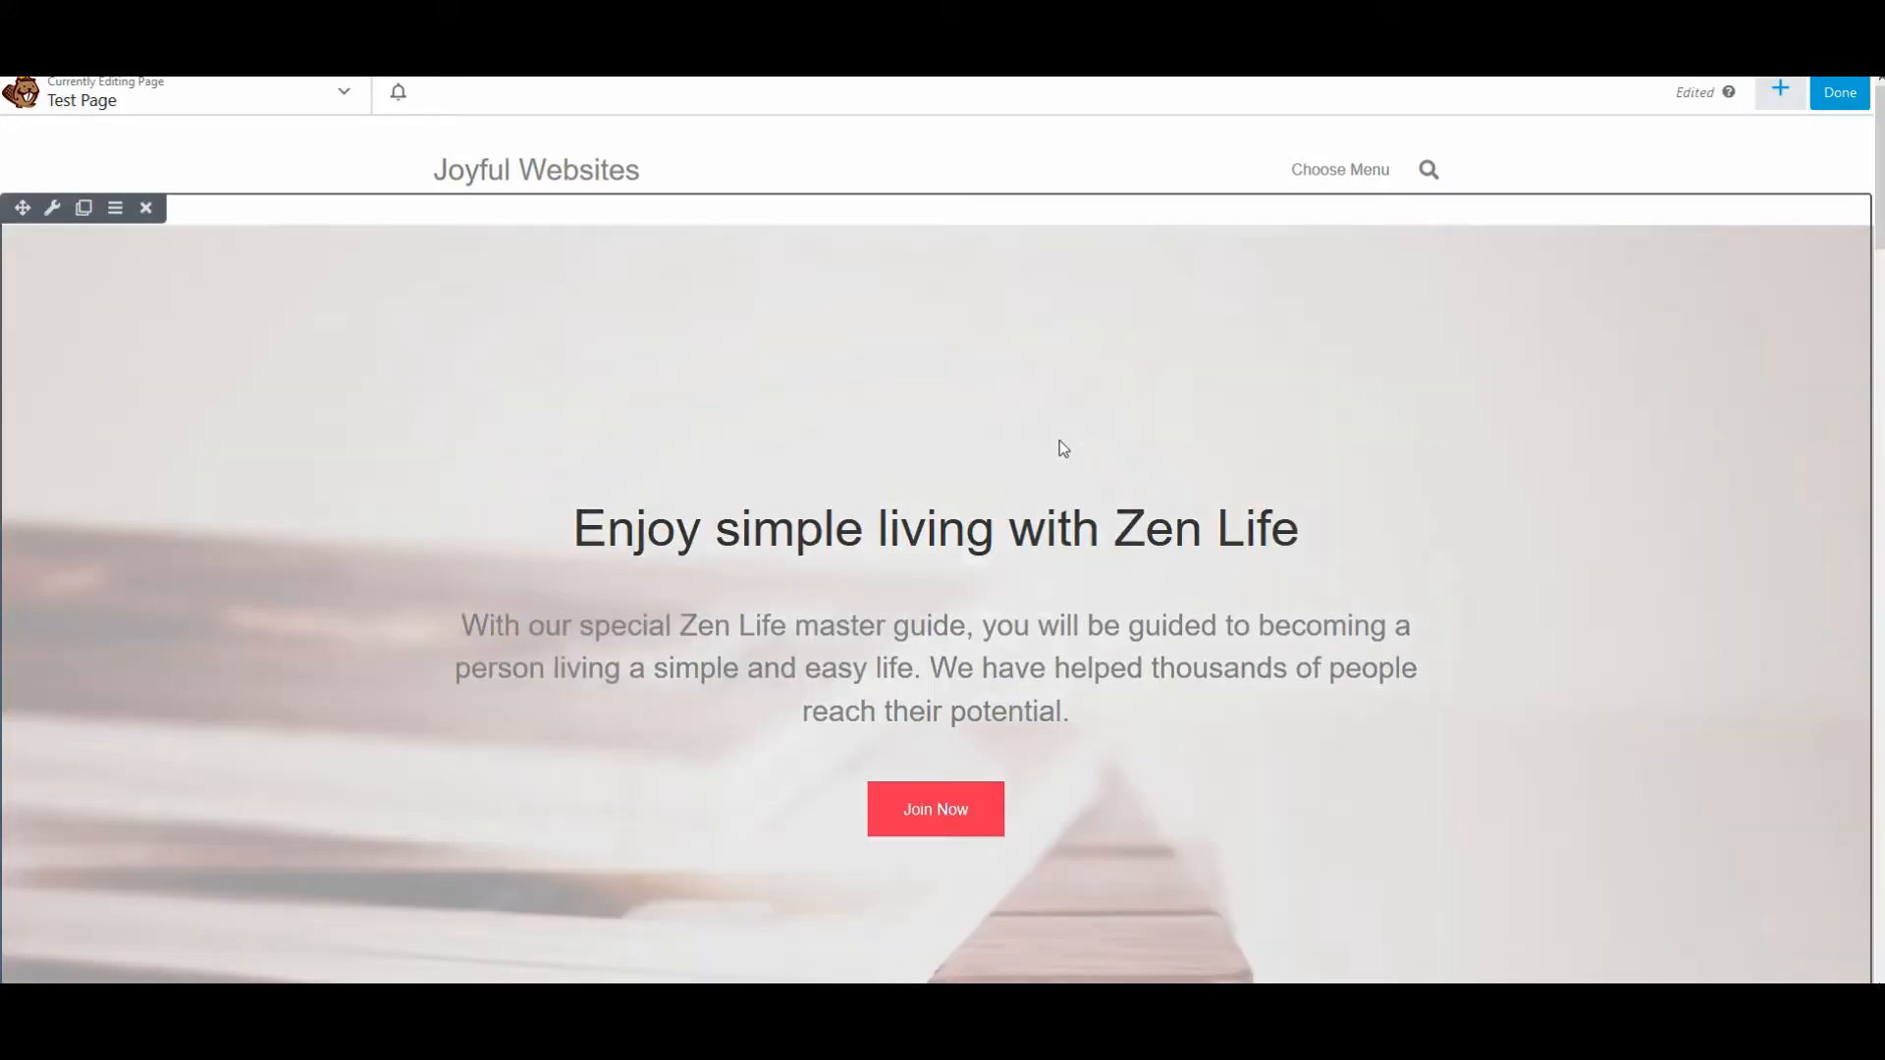
# Step: Open the settings of the Zen Life header row and examine its width, height, content alignment and color options
pyautogui.scroll(-3, 1060, 451)
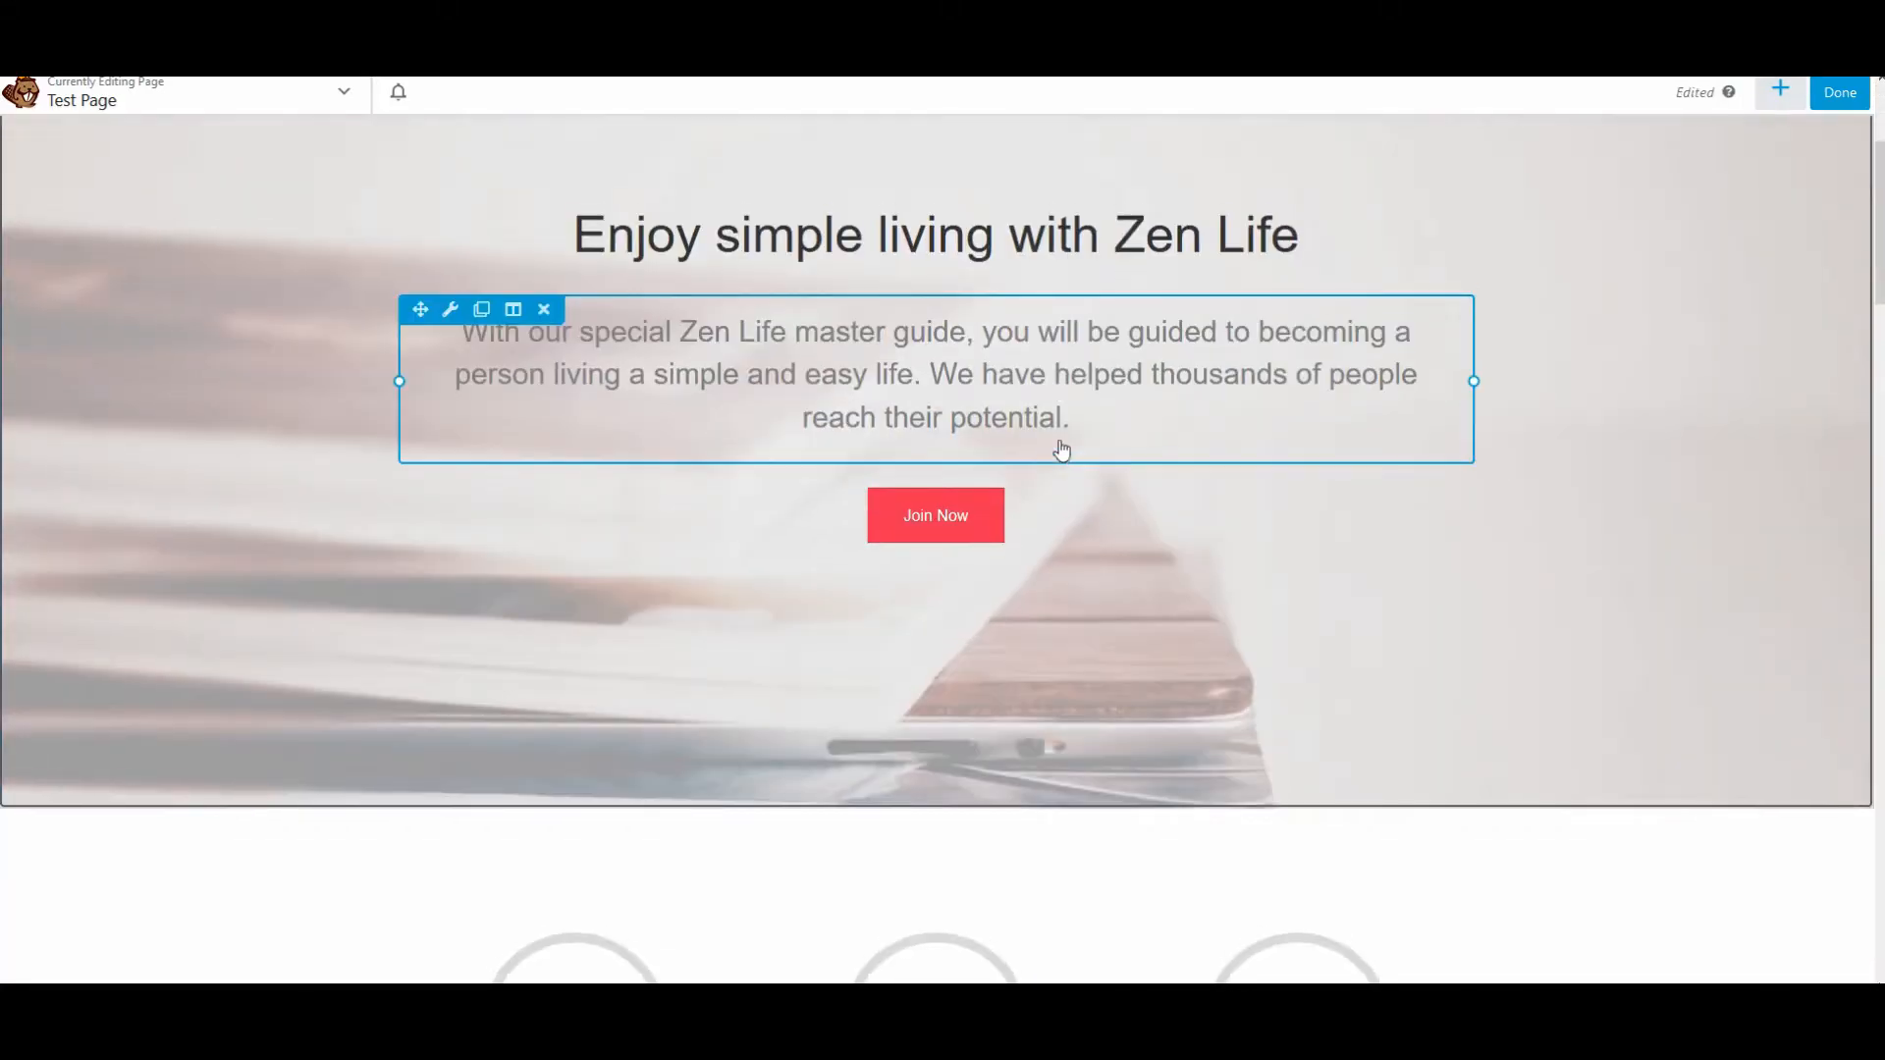
pyautogui.scroll(2, 1061, 450)
pyautogui.click(648, 424)
pyautogui.scroll(1, 379, 436)
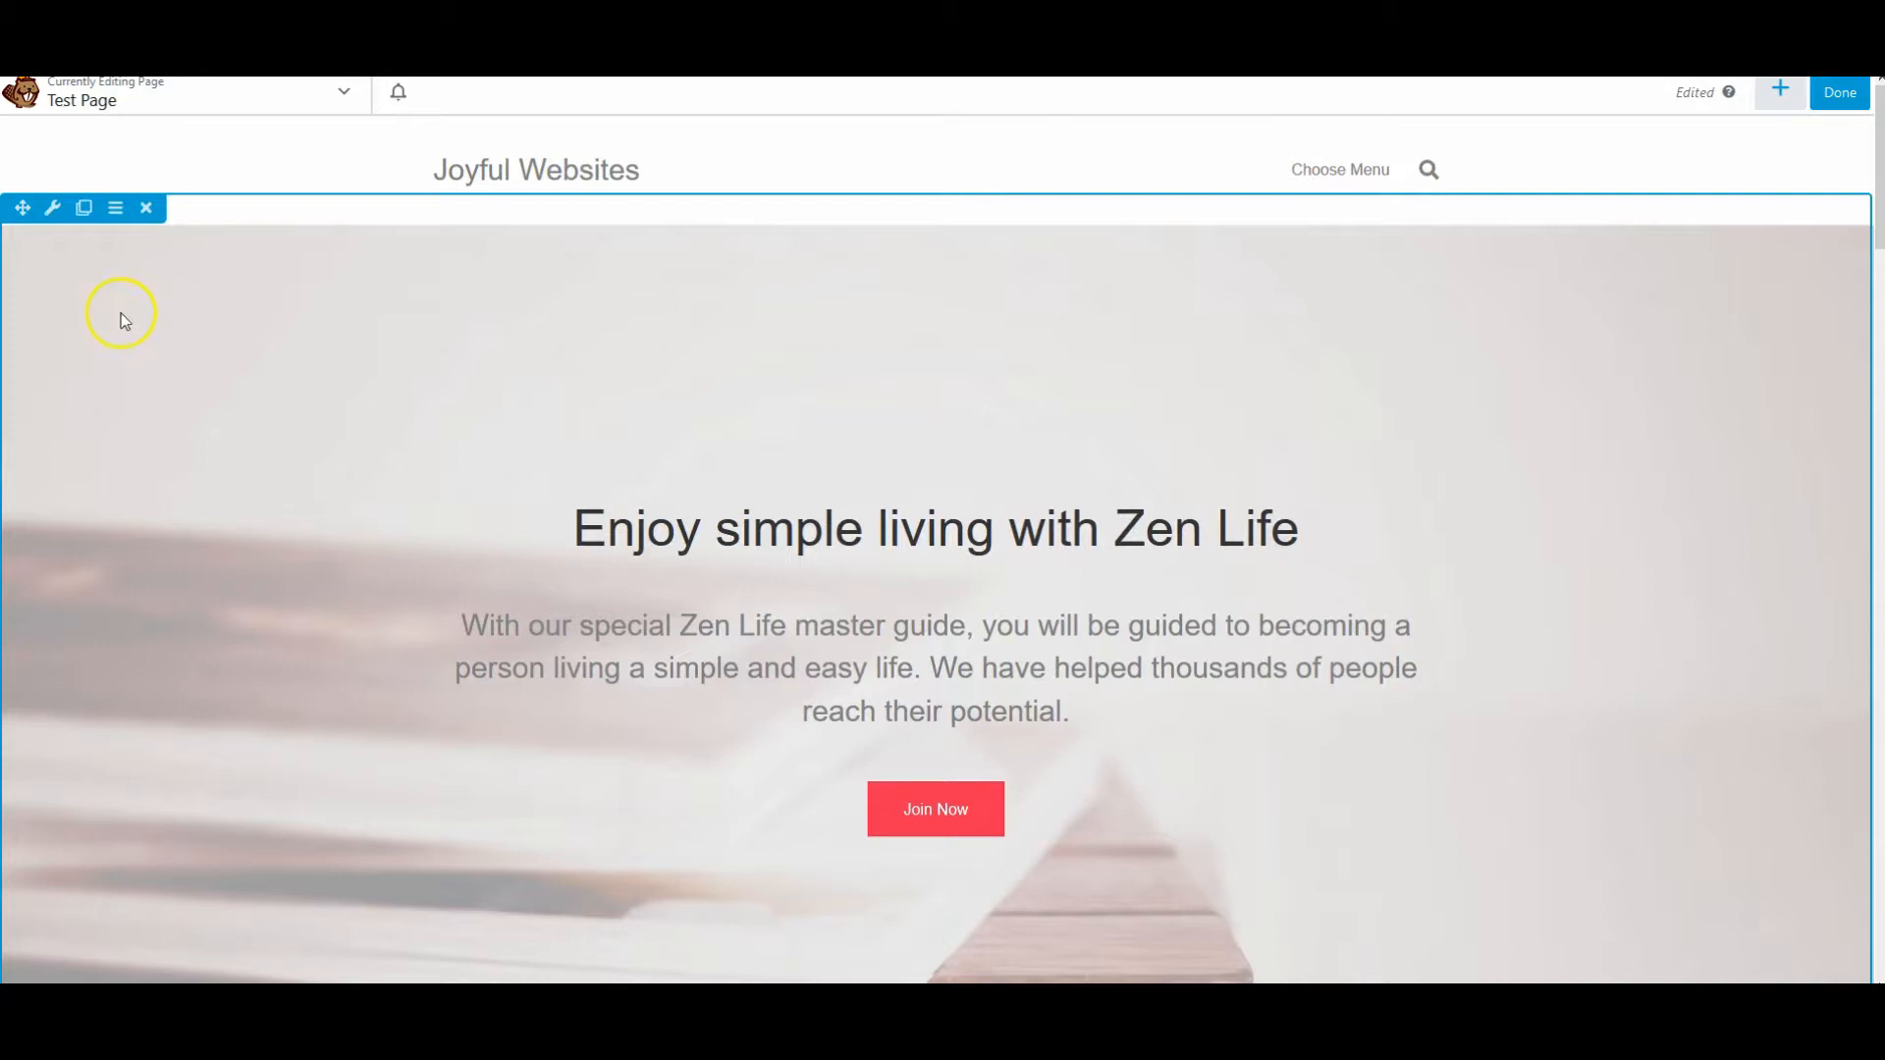
pyautogui.click(50, 212)
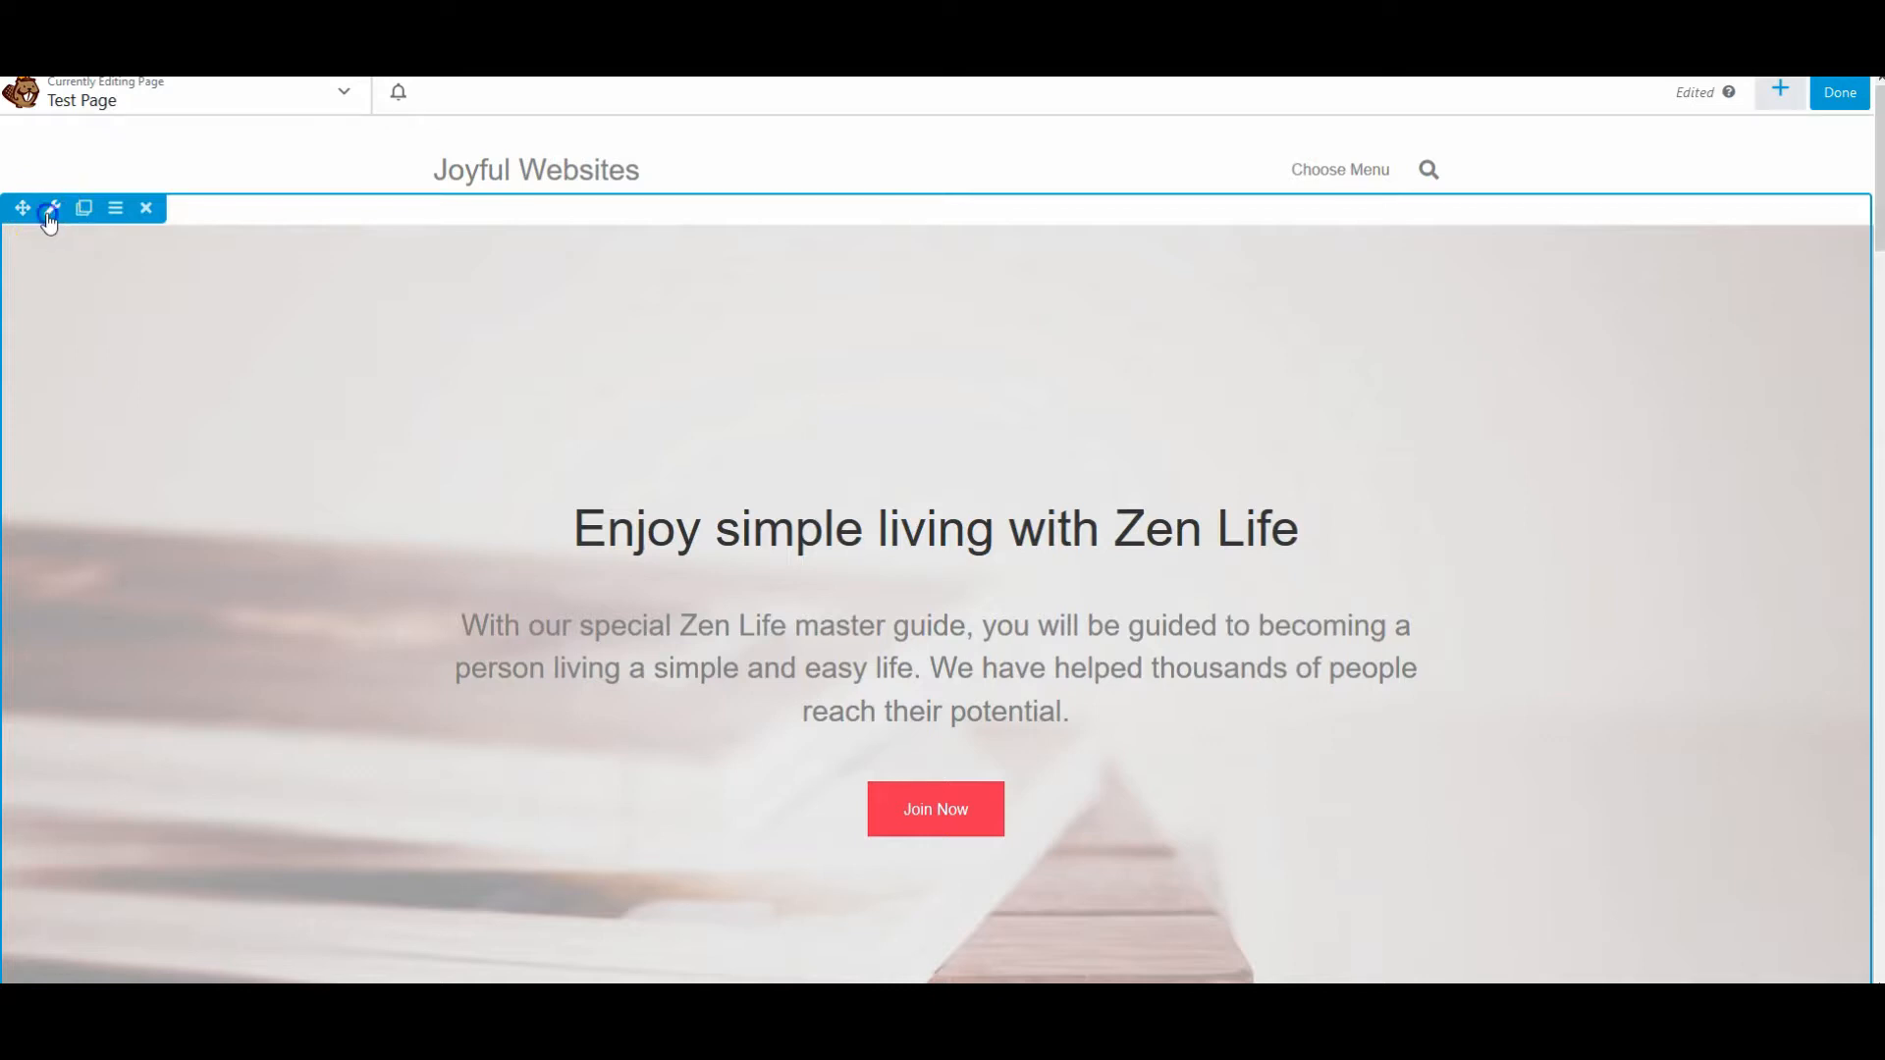
pyautogui.scroll(-2, 794, 717)
pyautogui.scroll(-2, 795, 705)
pyautogui.scroll(3, 792, 699)
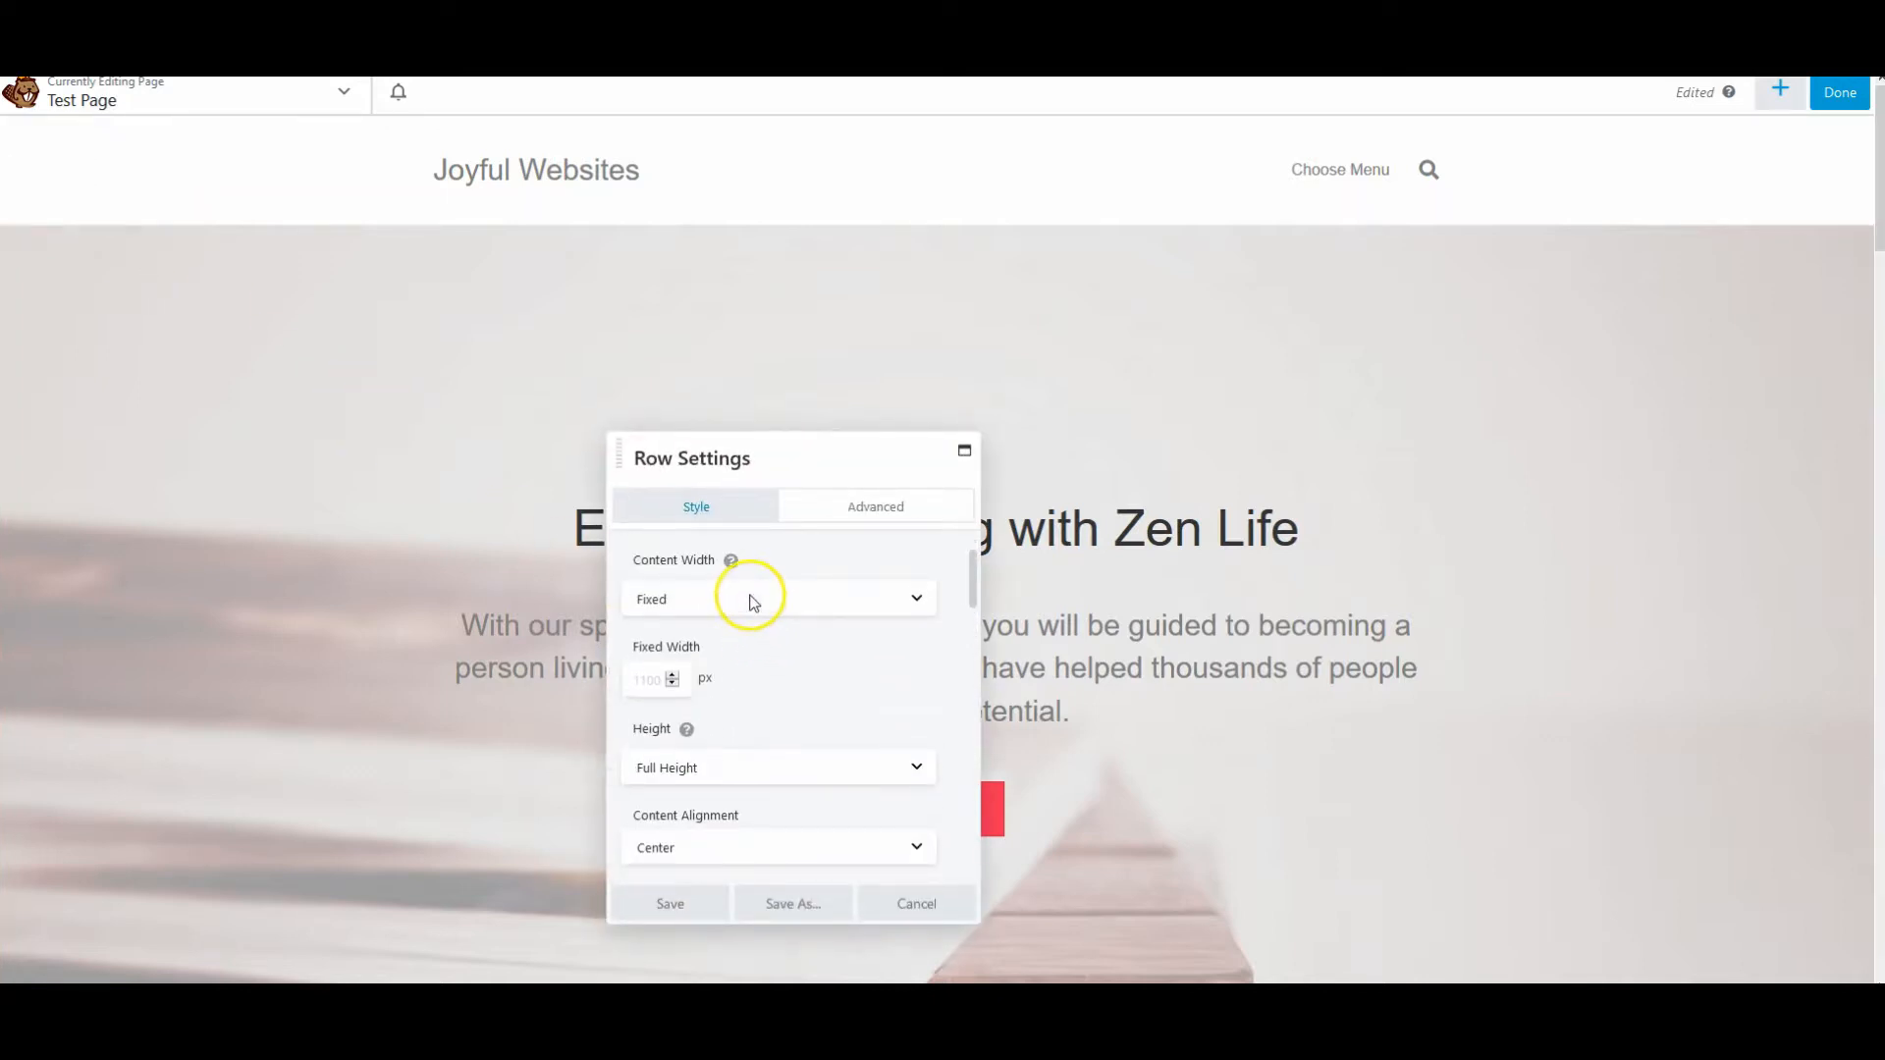
pyautogui.scroll(-3, 779, 716)
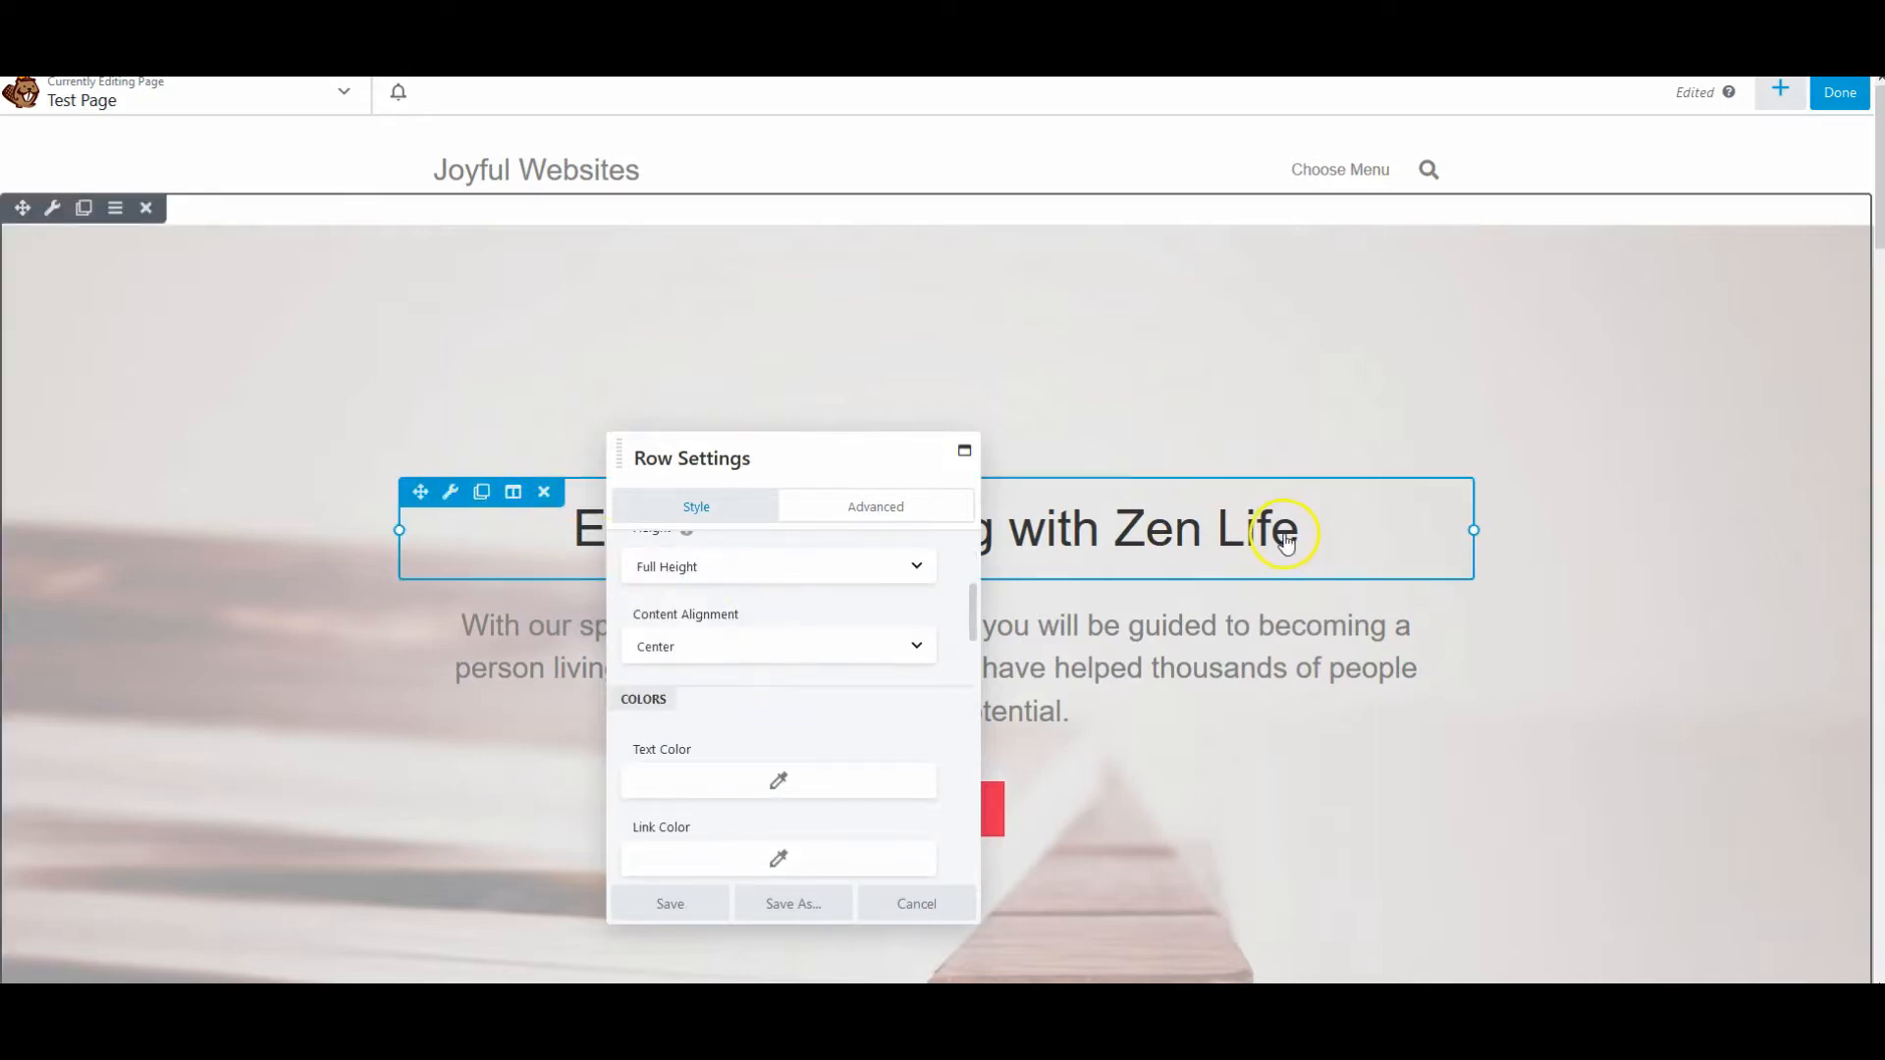
pyautogui.scroll(1, 727, 580)
pyautogui.scroll(1, 726, 589)
pyautogui.scroll(1, 725, 614)
pyautogui.scroll(-5, 746, 685)
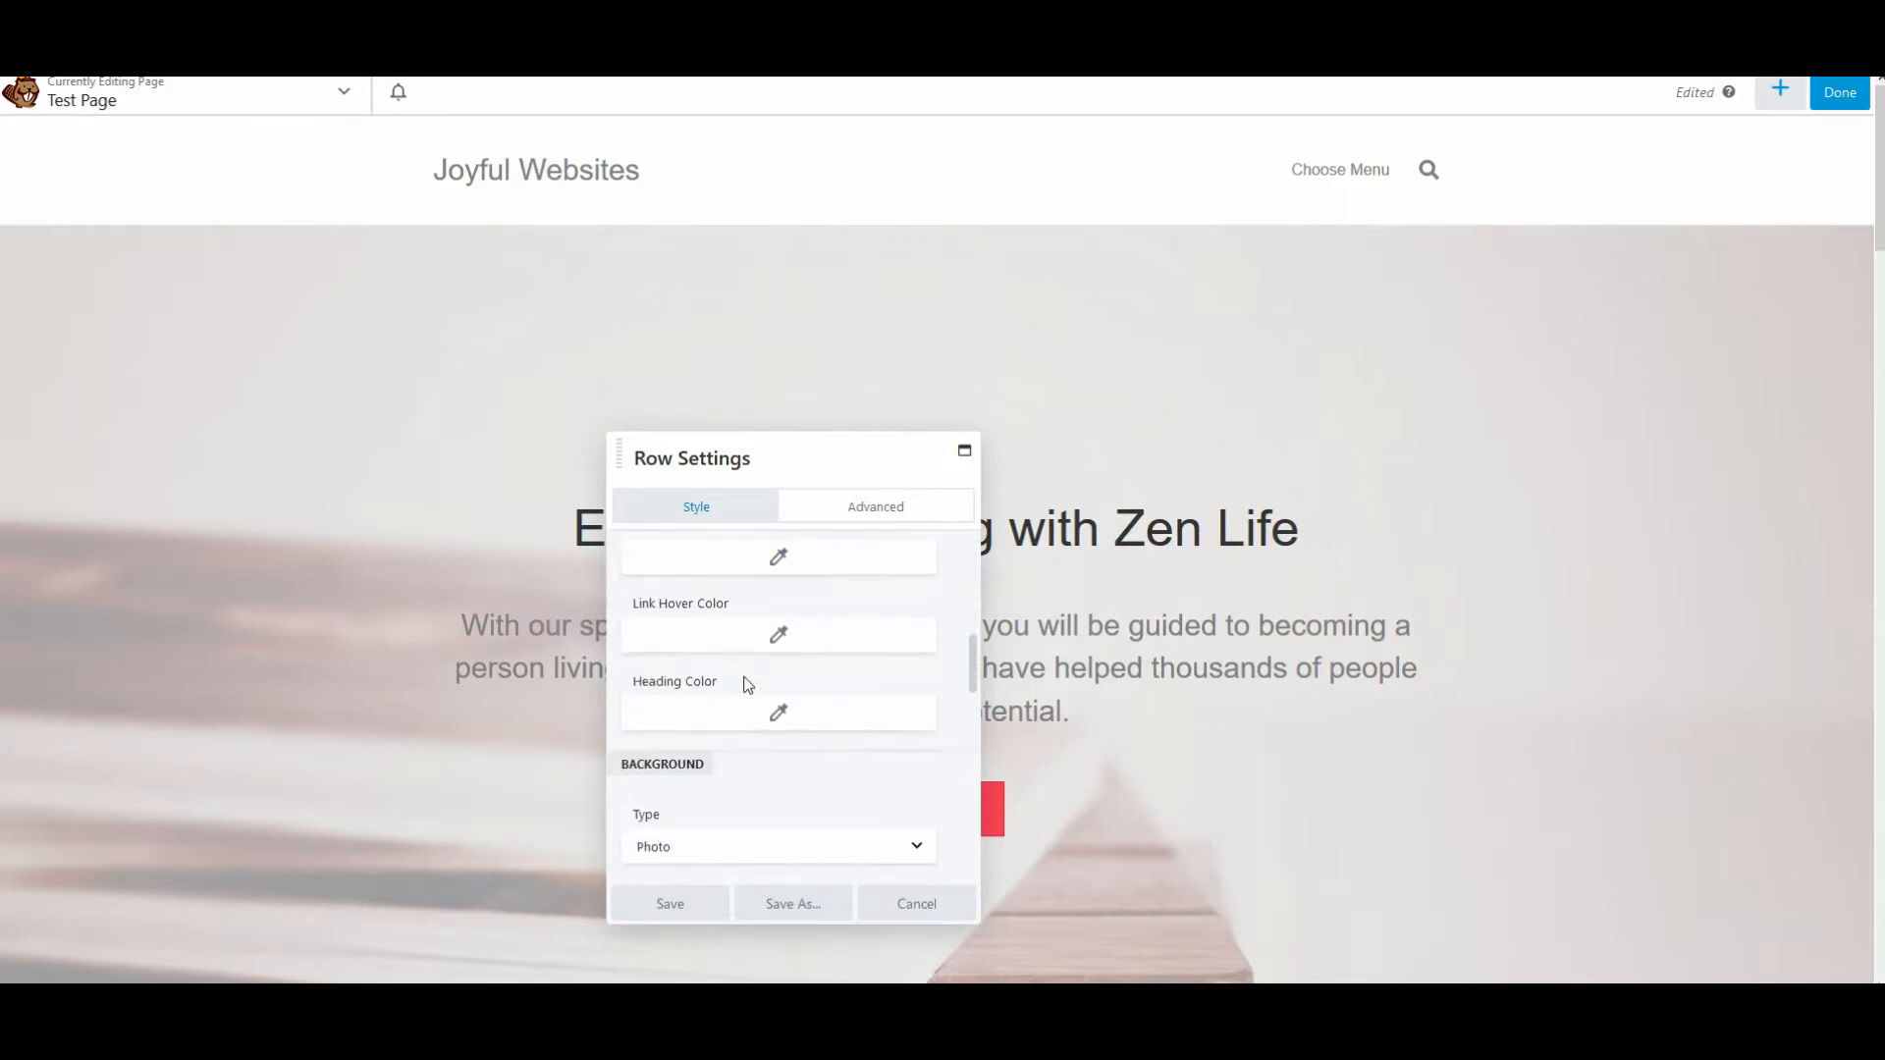
# Step: Examine the header row's background photo, repeat, position, attachment, scale, background color and overlay settings
pyautogui.scroll(-4, 744, 685)
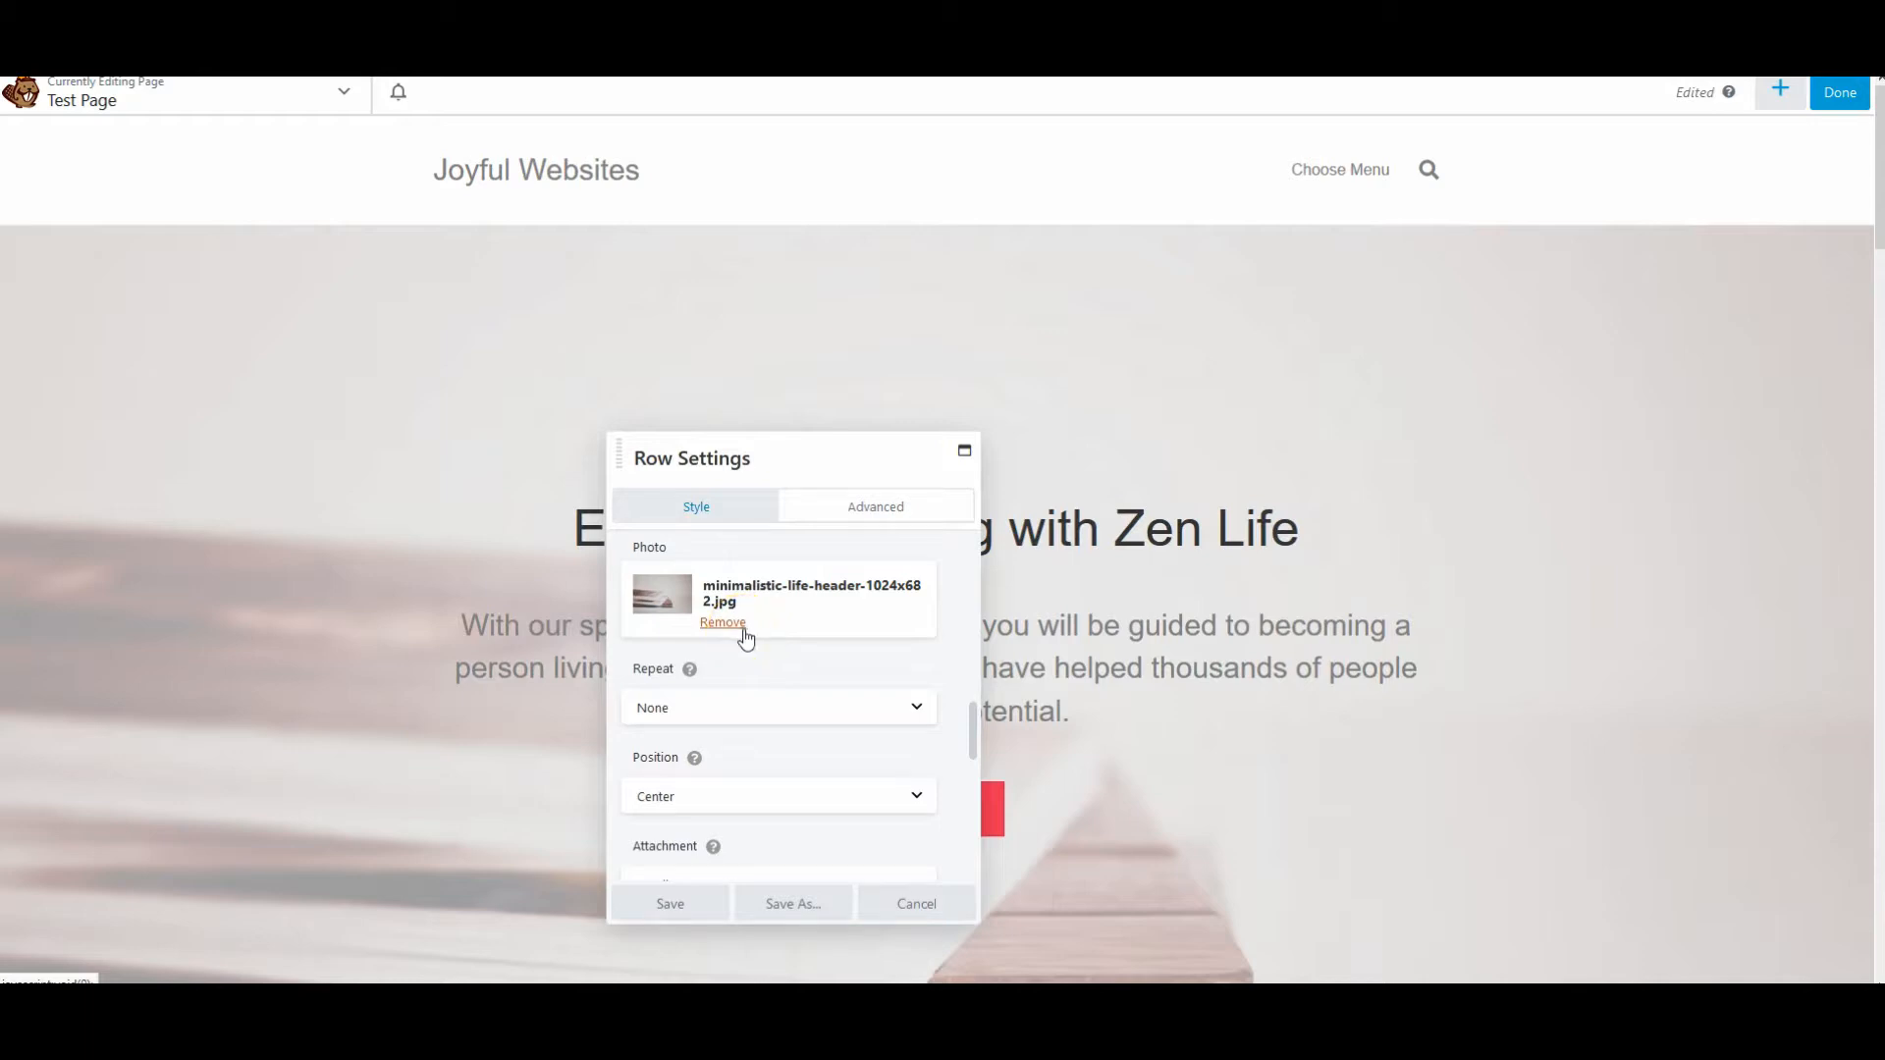
pyautogui.scroll(-1, 762, 675)
pyautogui.scroll(-3, 762, 677)
pyautogui.scroll(2, 758, 677)
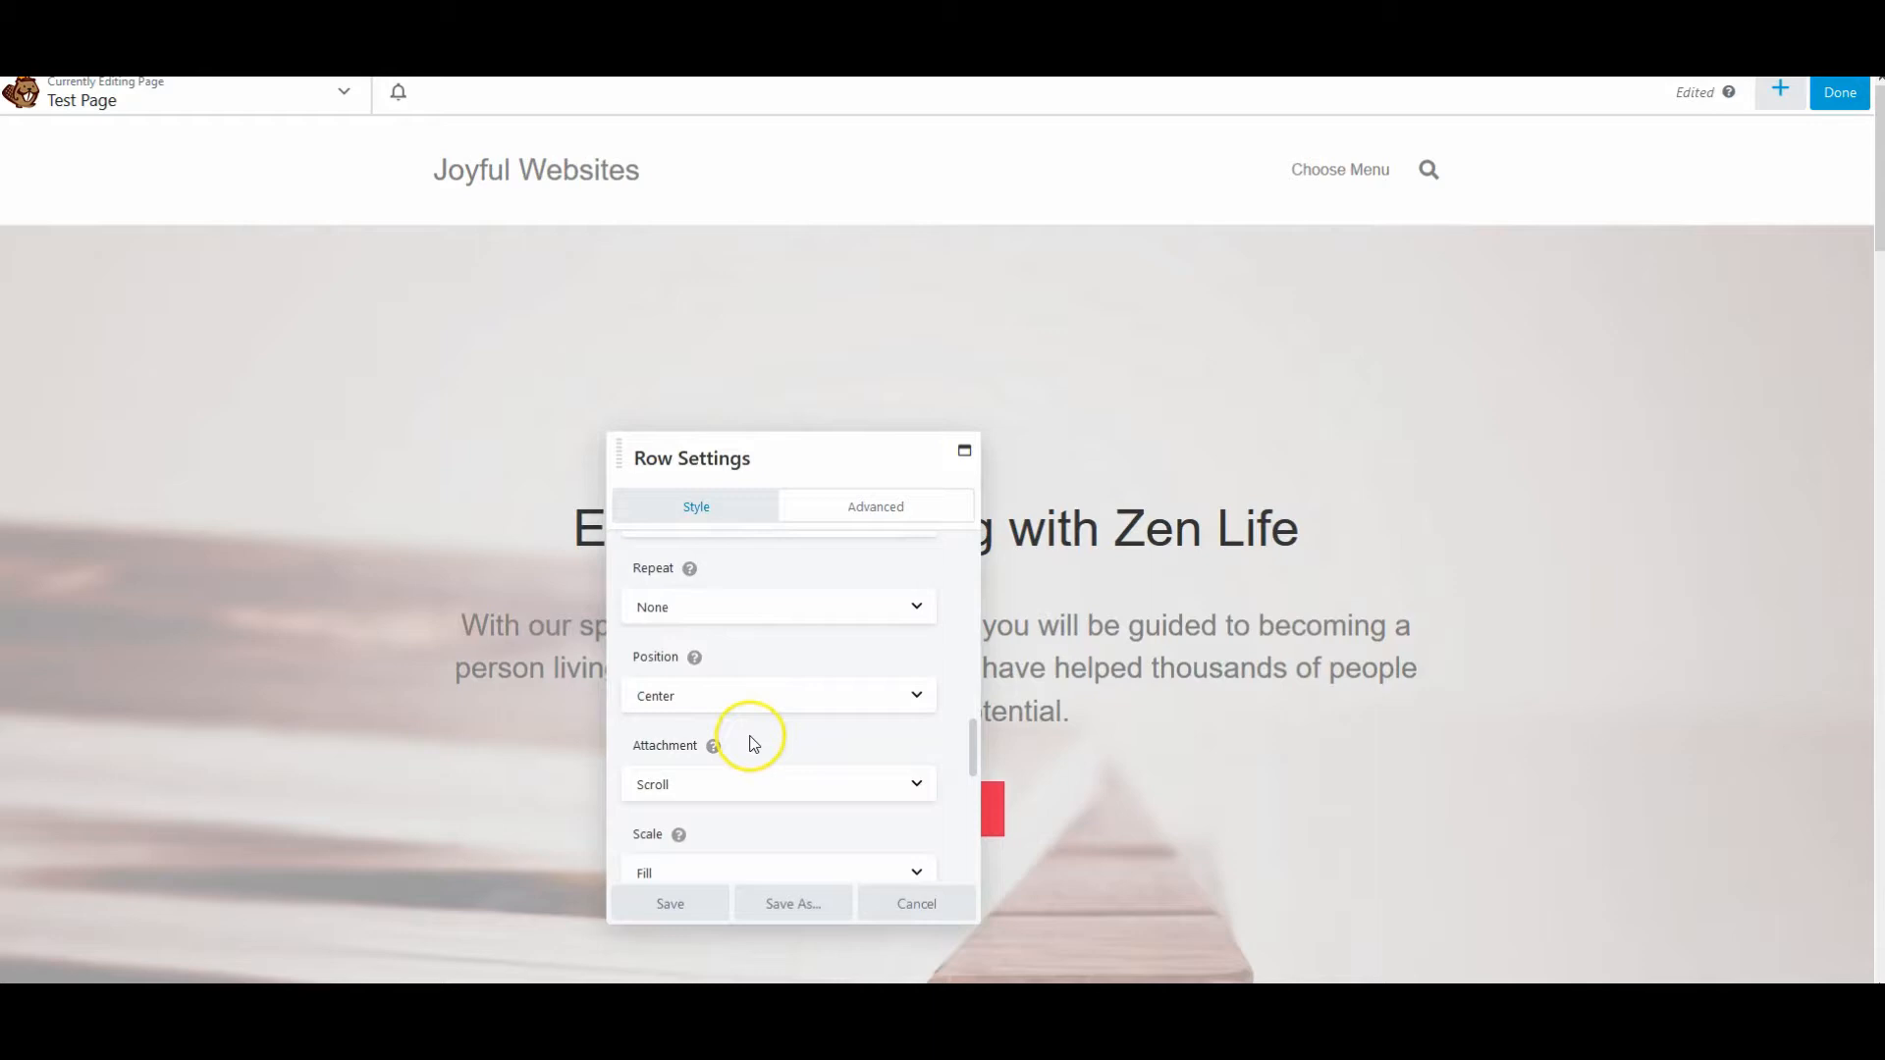
pyautogui.scroll(-3, 754, 744)
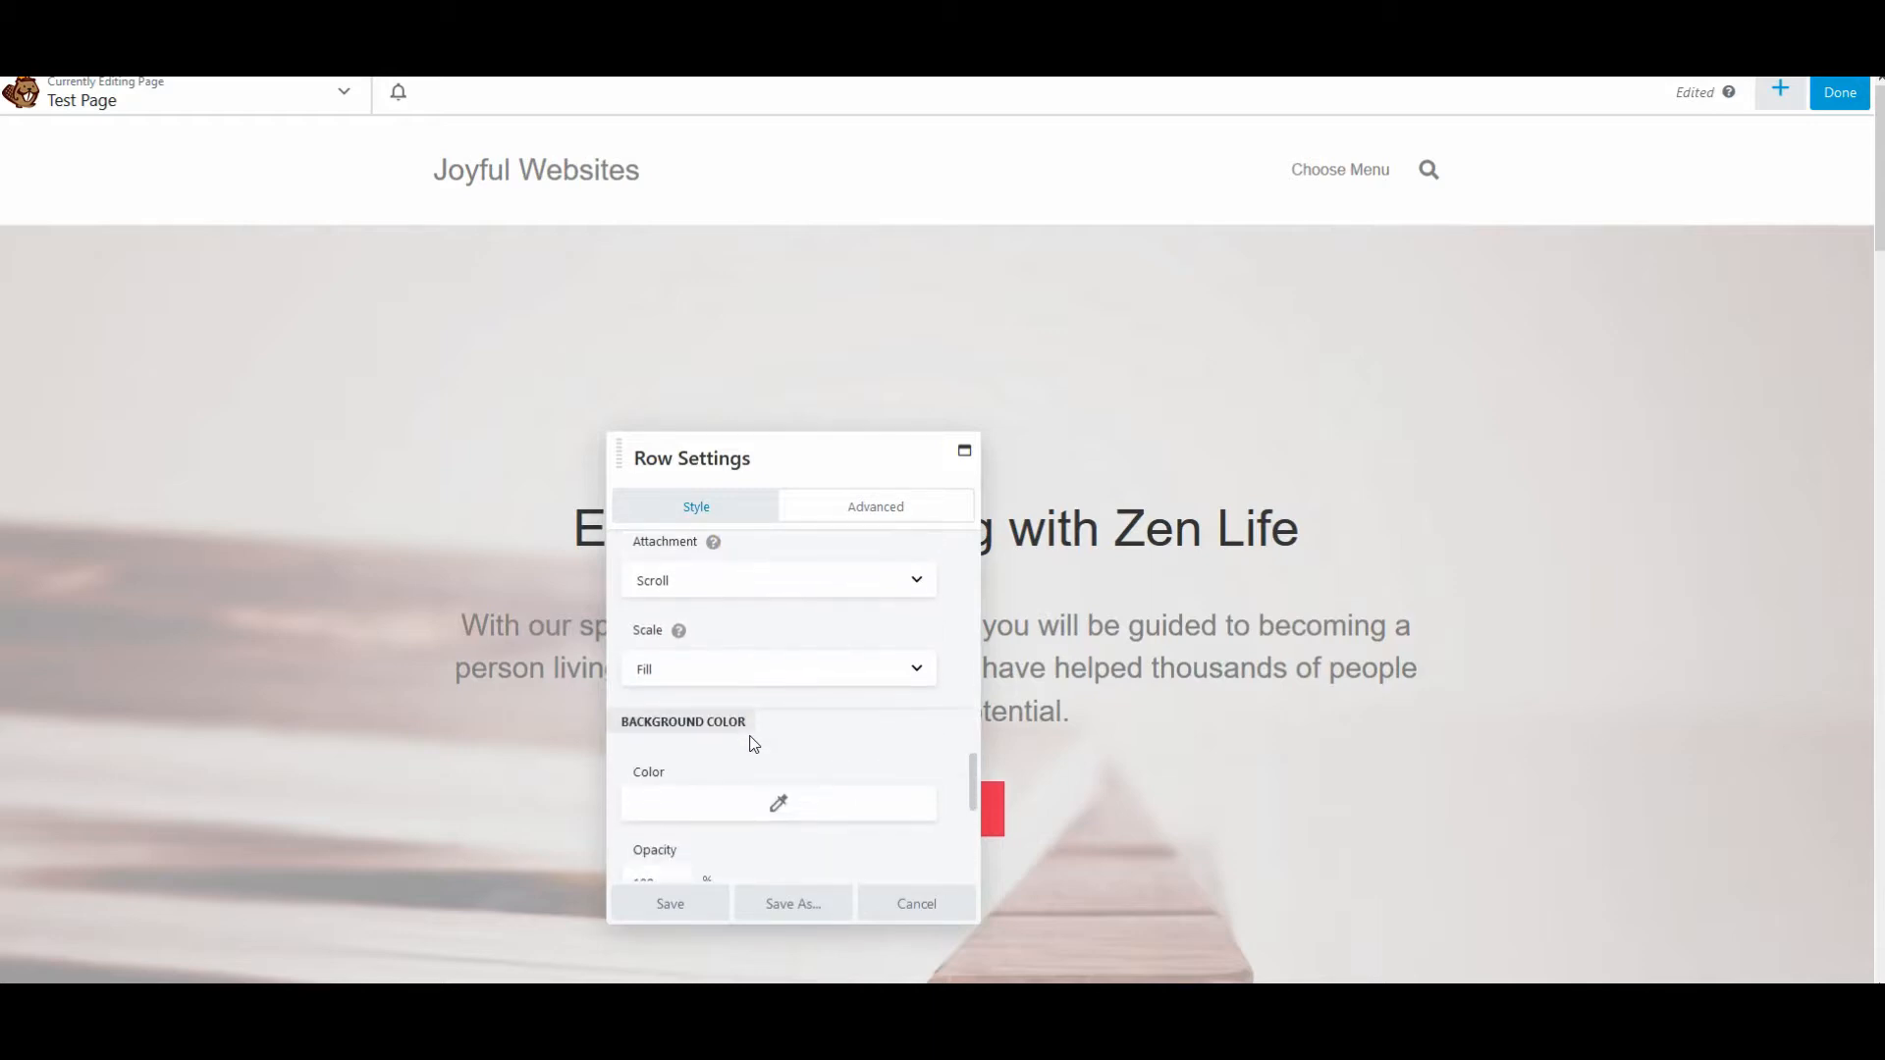
pyautogui.scroll(-3, 754, 744)
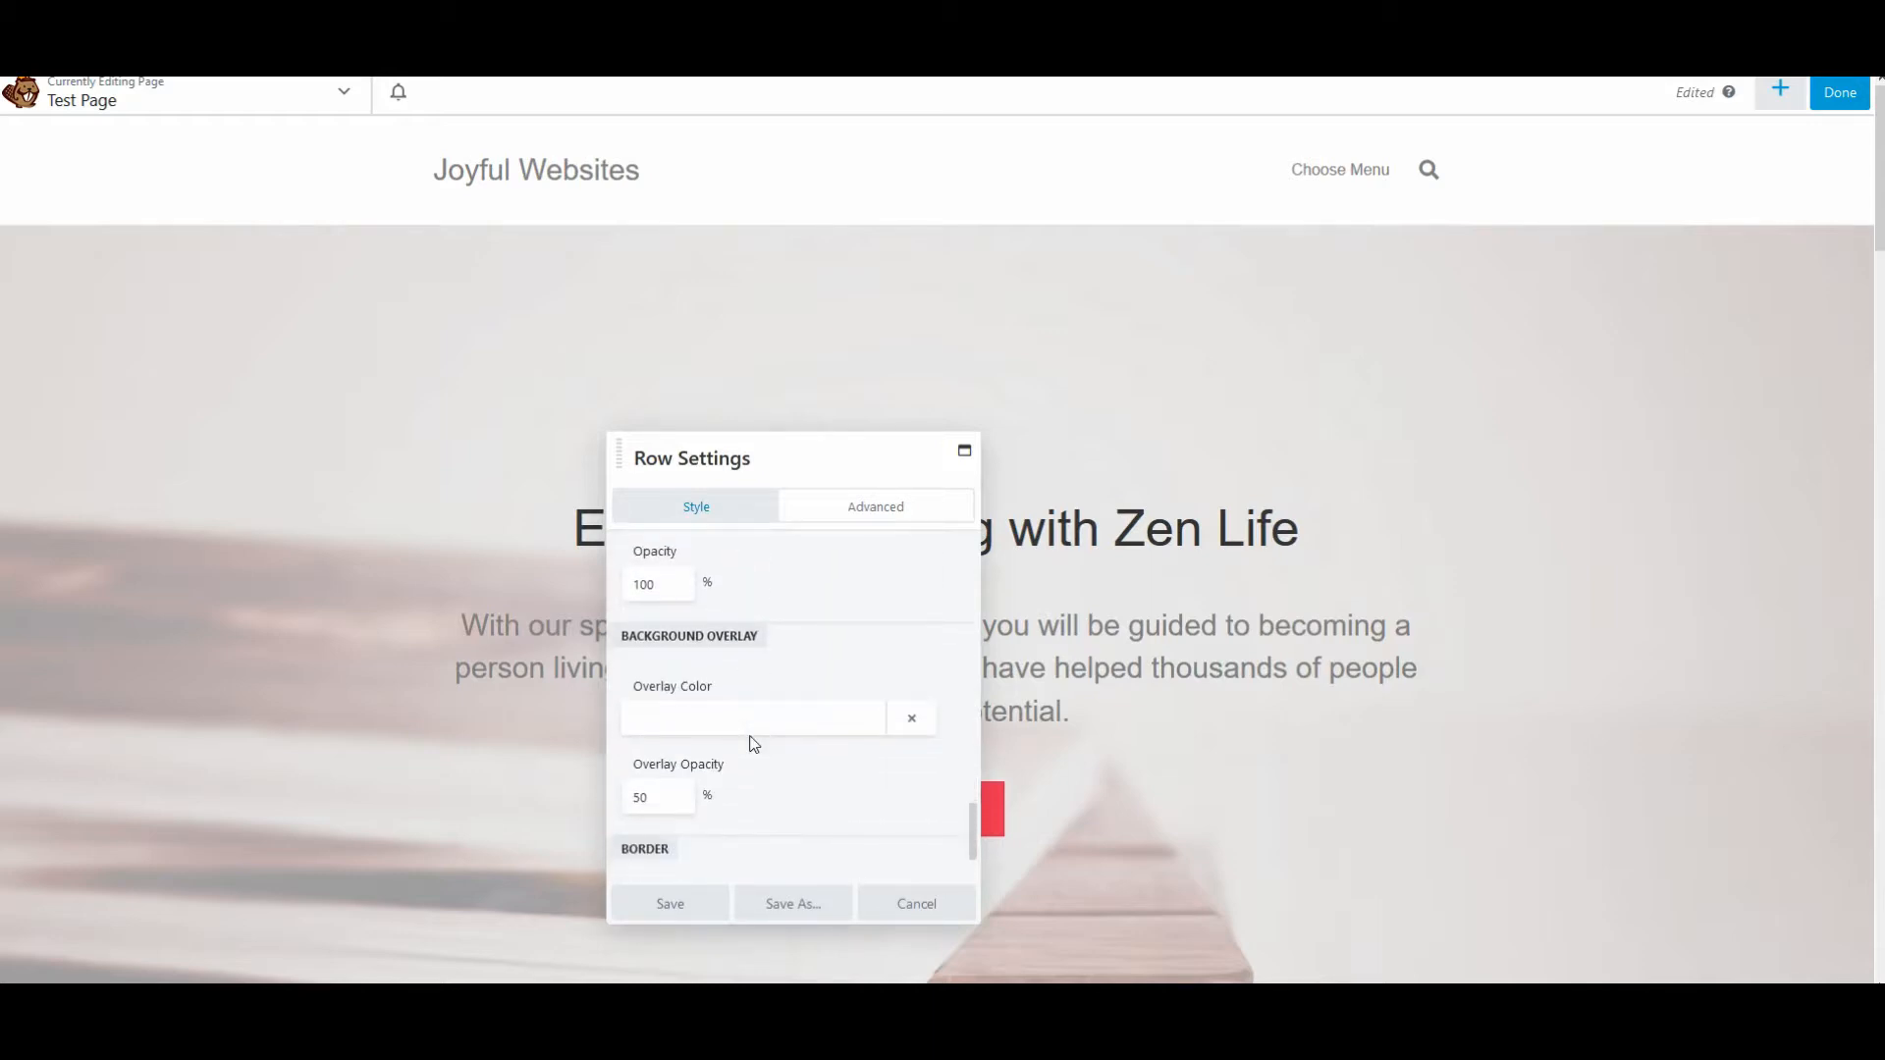
# Step: Try the header row's background overlay opacity at 100, 75 and 25 percent, and set it back to 50
pyautogui.click(744, 622)
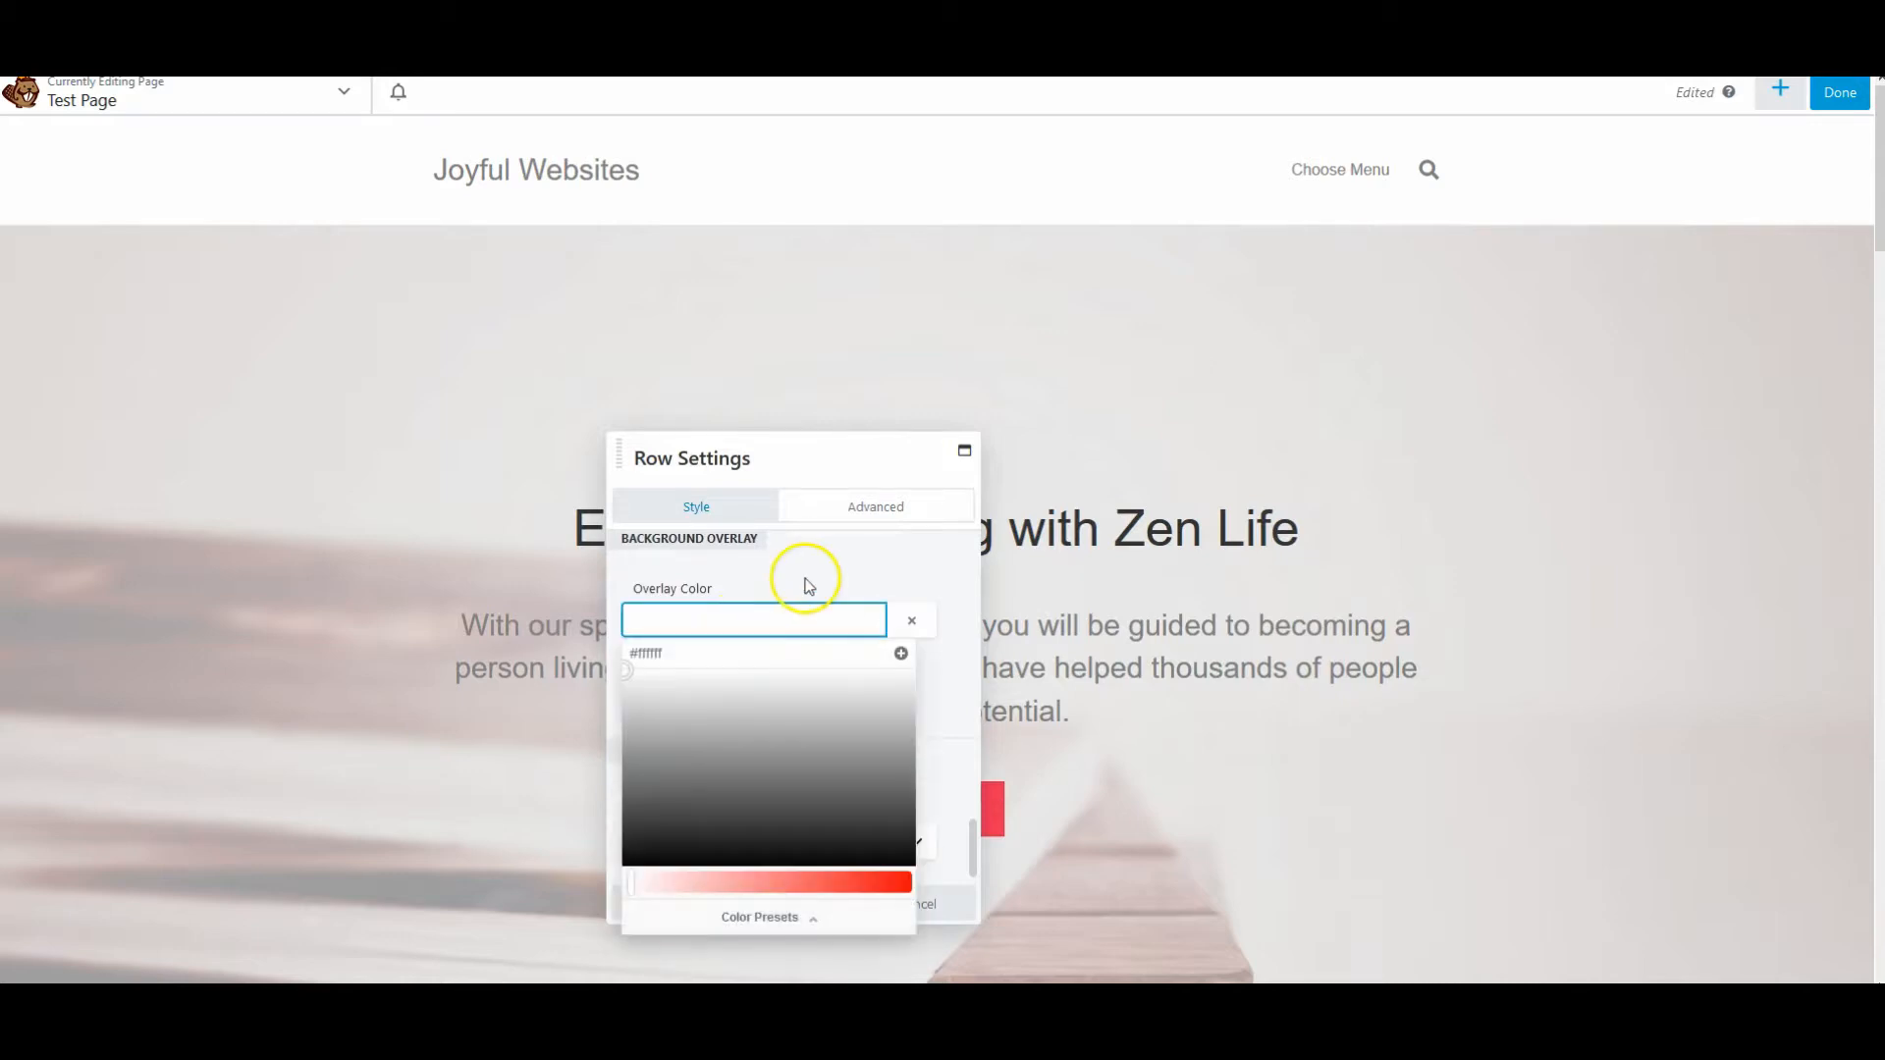
pyautogui.click(803, 586)
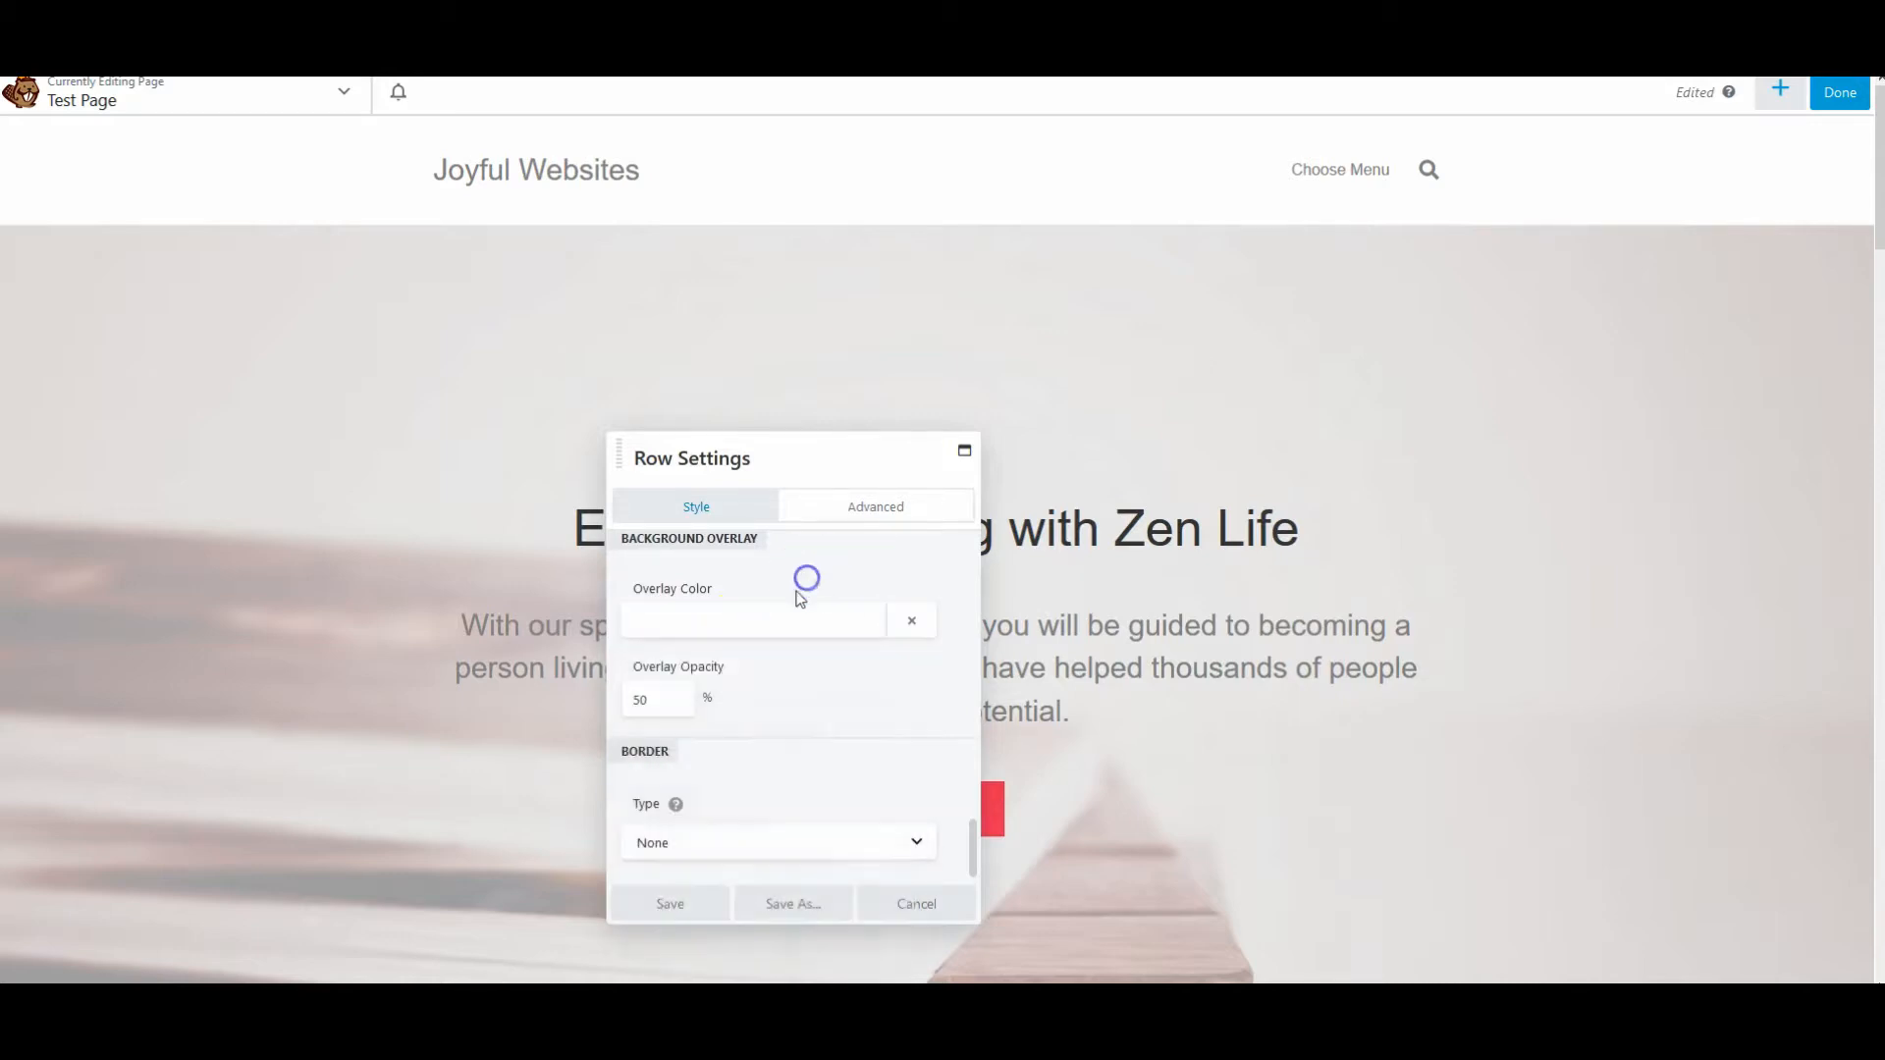
pyautogui.doubleClick(653, 709)
pyautogui.write('100')
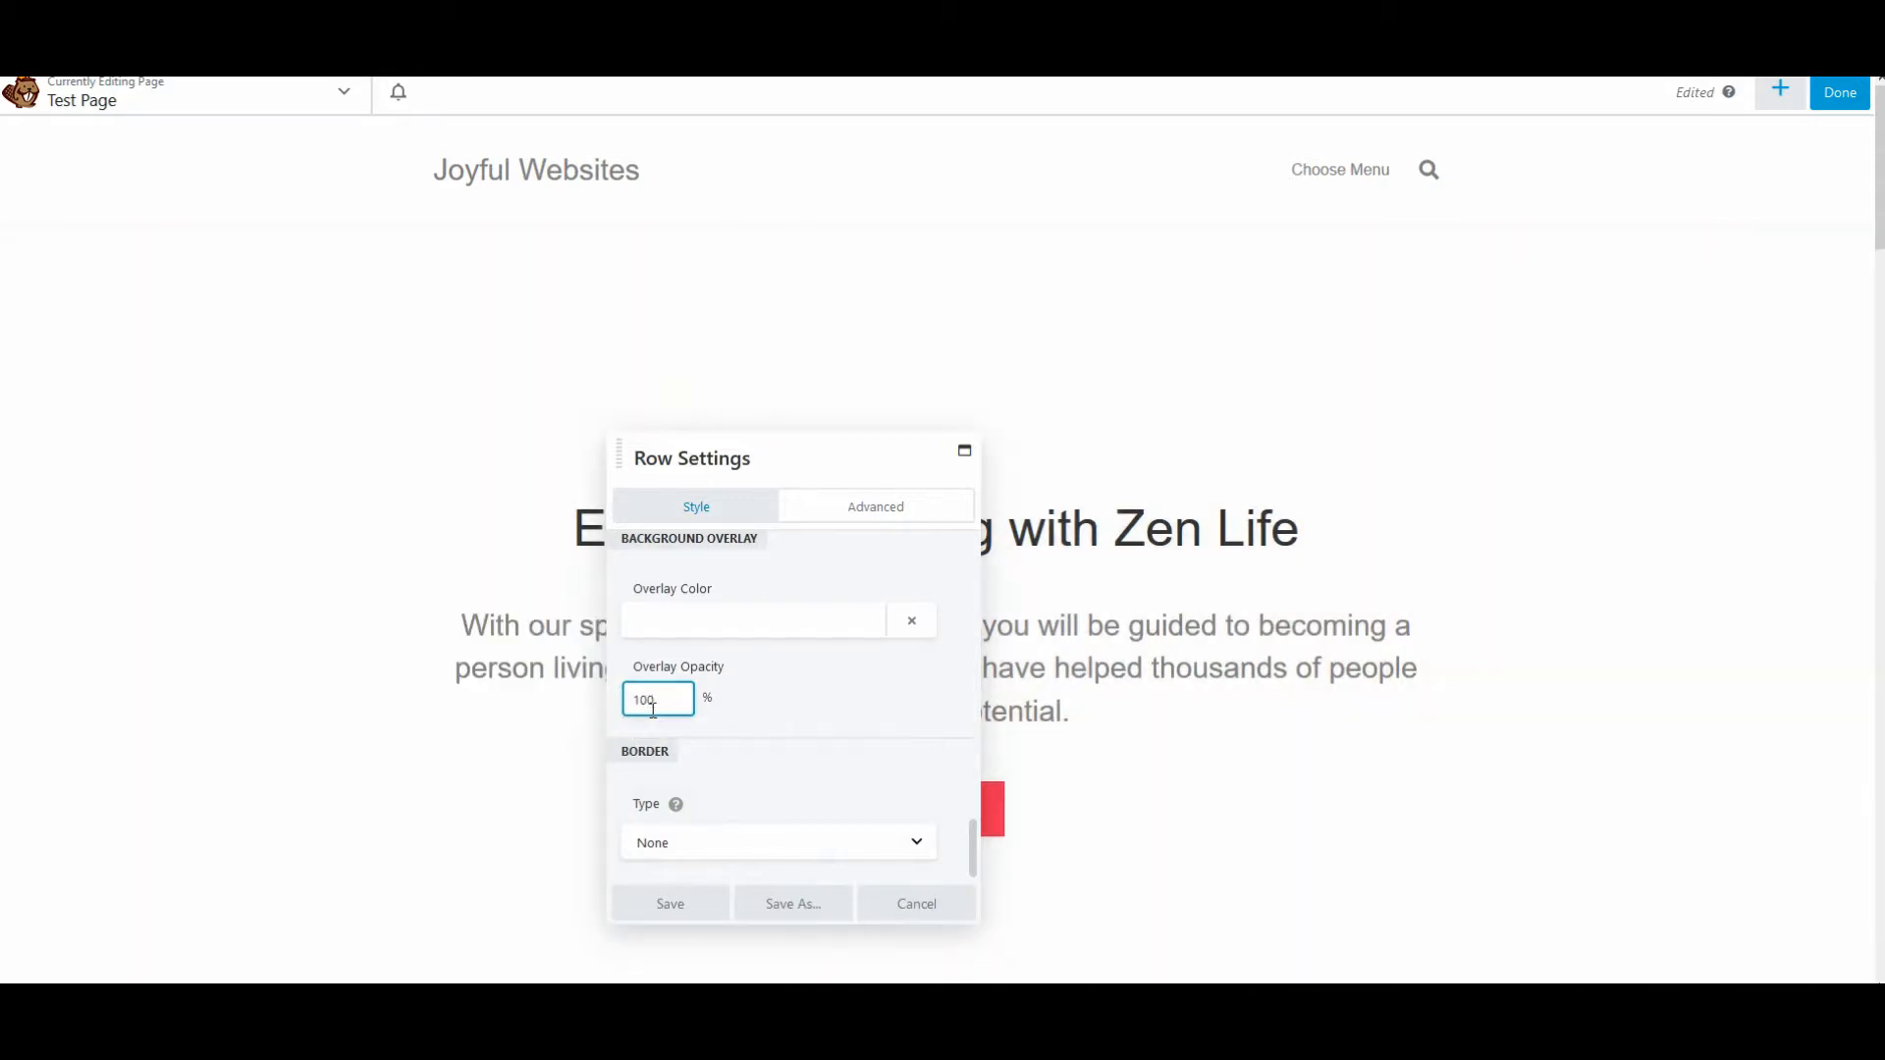
pyautogui.doubleClick(653, 710)
pyautogui.write('75')
pyautogui.doubleClick(653, 709)
pyautogui.write('25')
pyautogui.doubleClick(653, 710)
pyautogui.write('50')
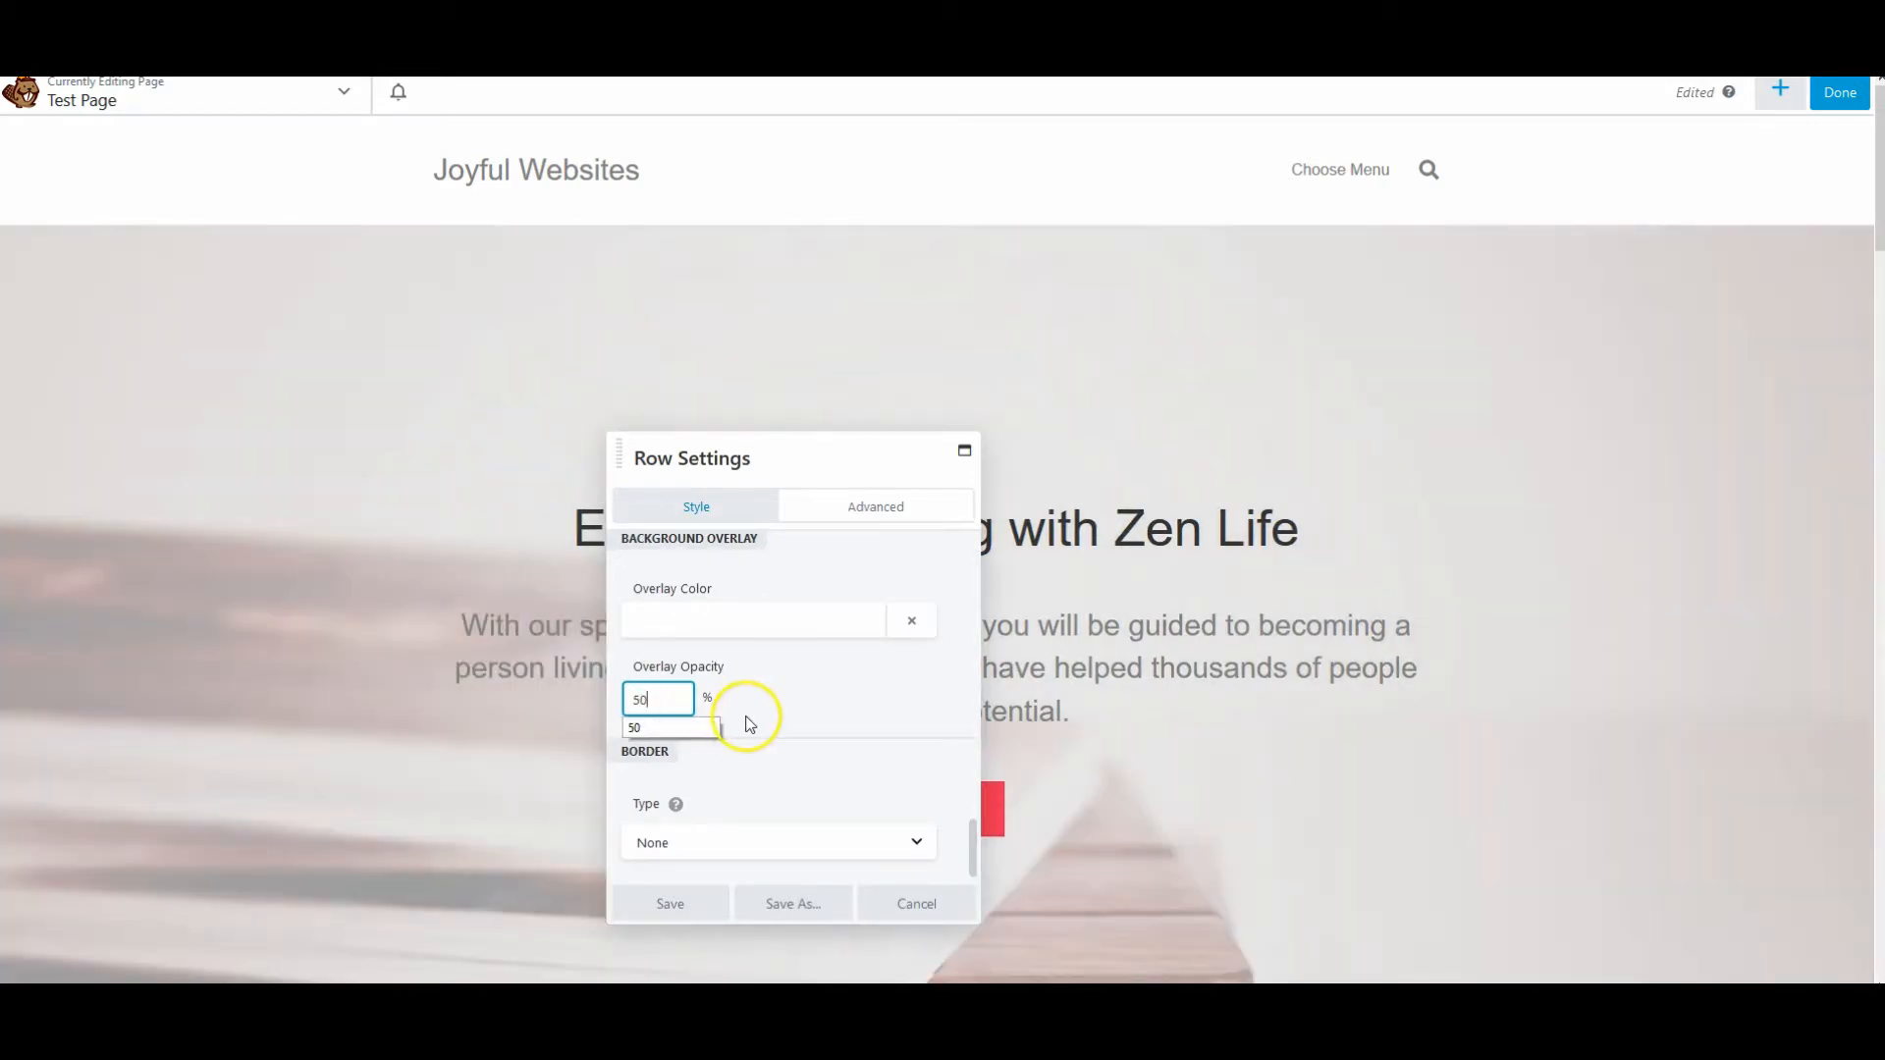
# Step: Examine the header row's advanced margin and padding settings, switching the layout preview to tablet and phone size
pyautogui.click(879, 507)
pyautogui.scroll(2, 846, 658)
pyautogui.scroll(1, 847, 659)
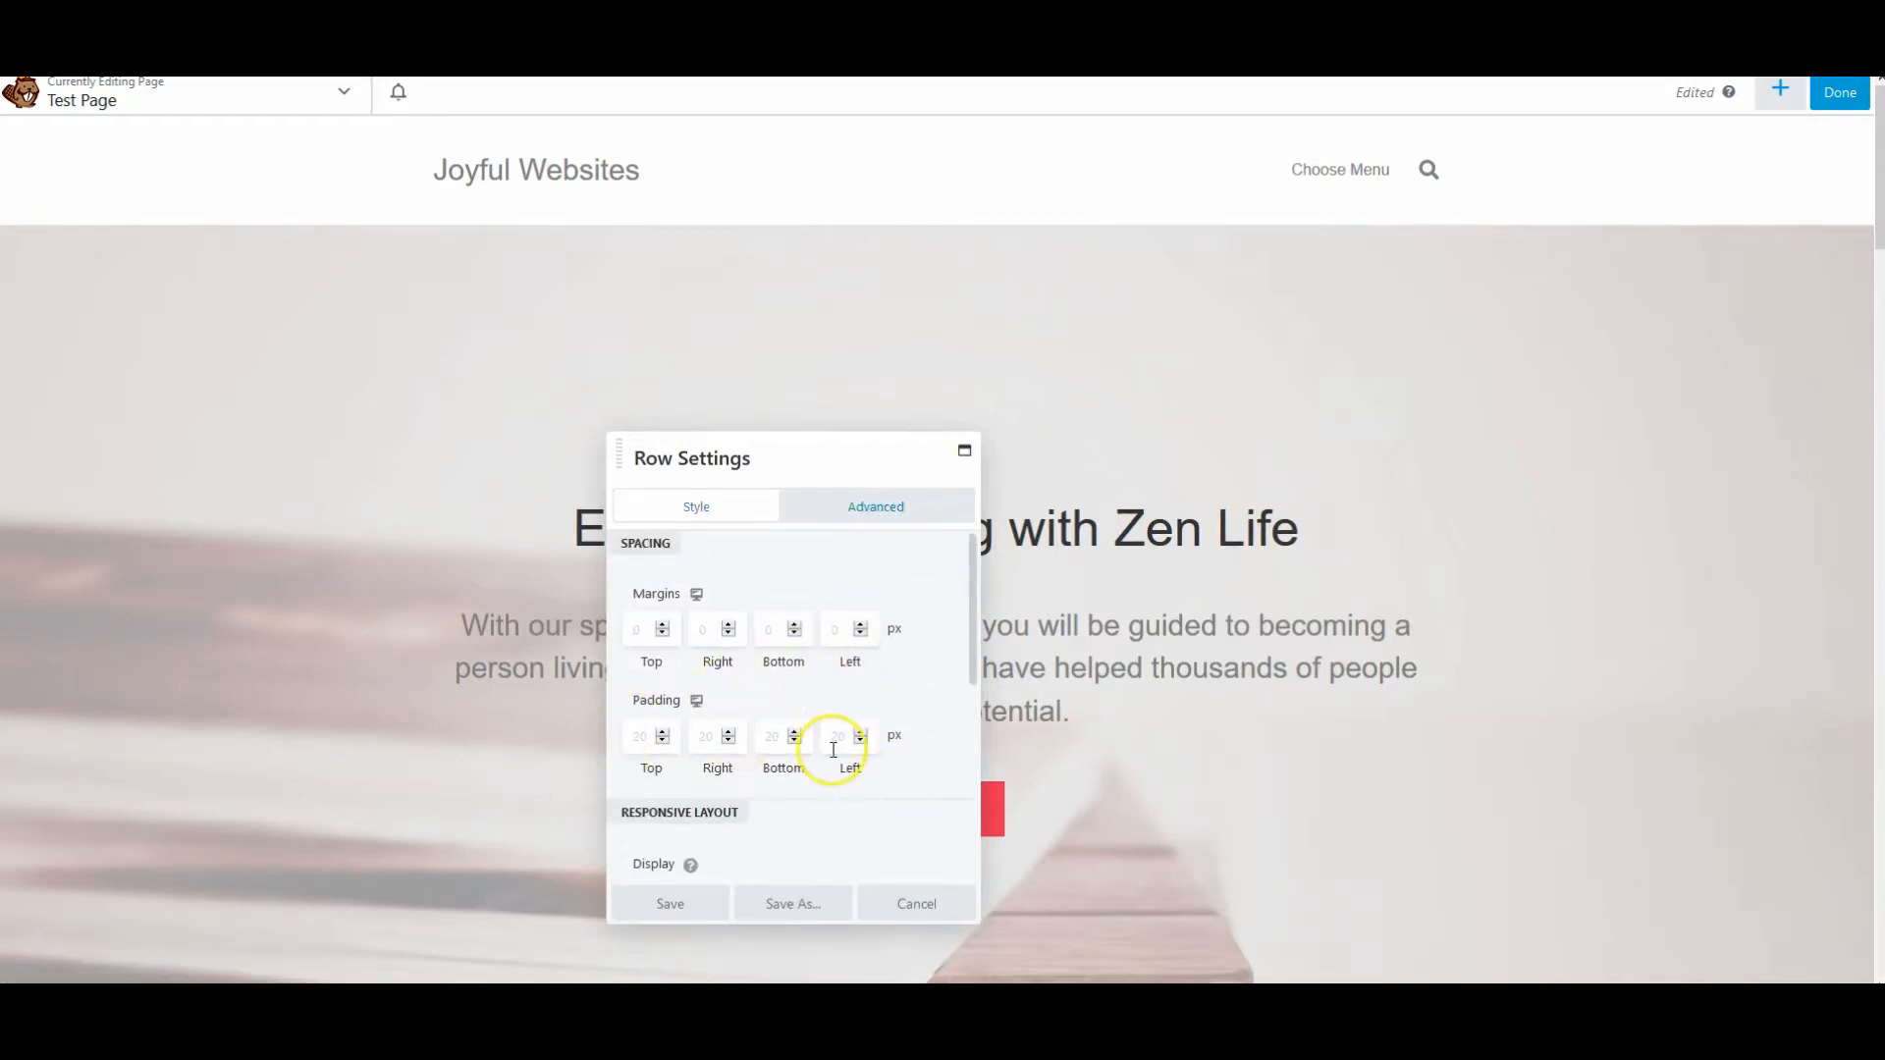
pyautogui.click(696, 595)
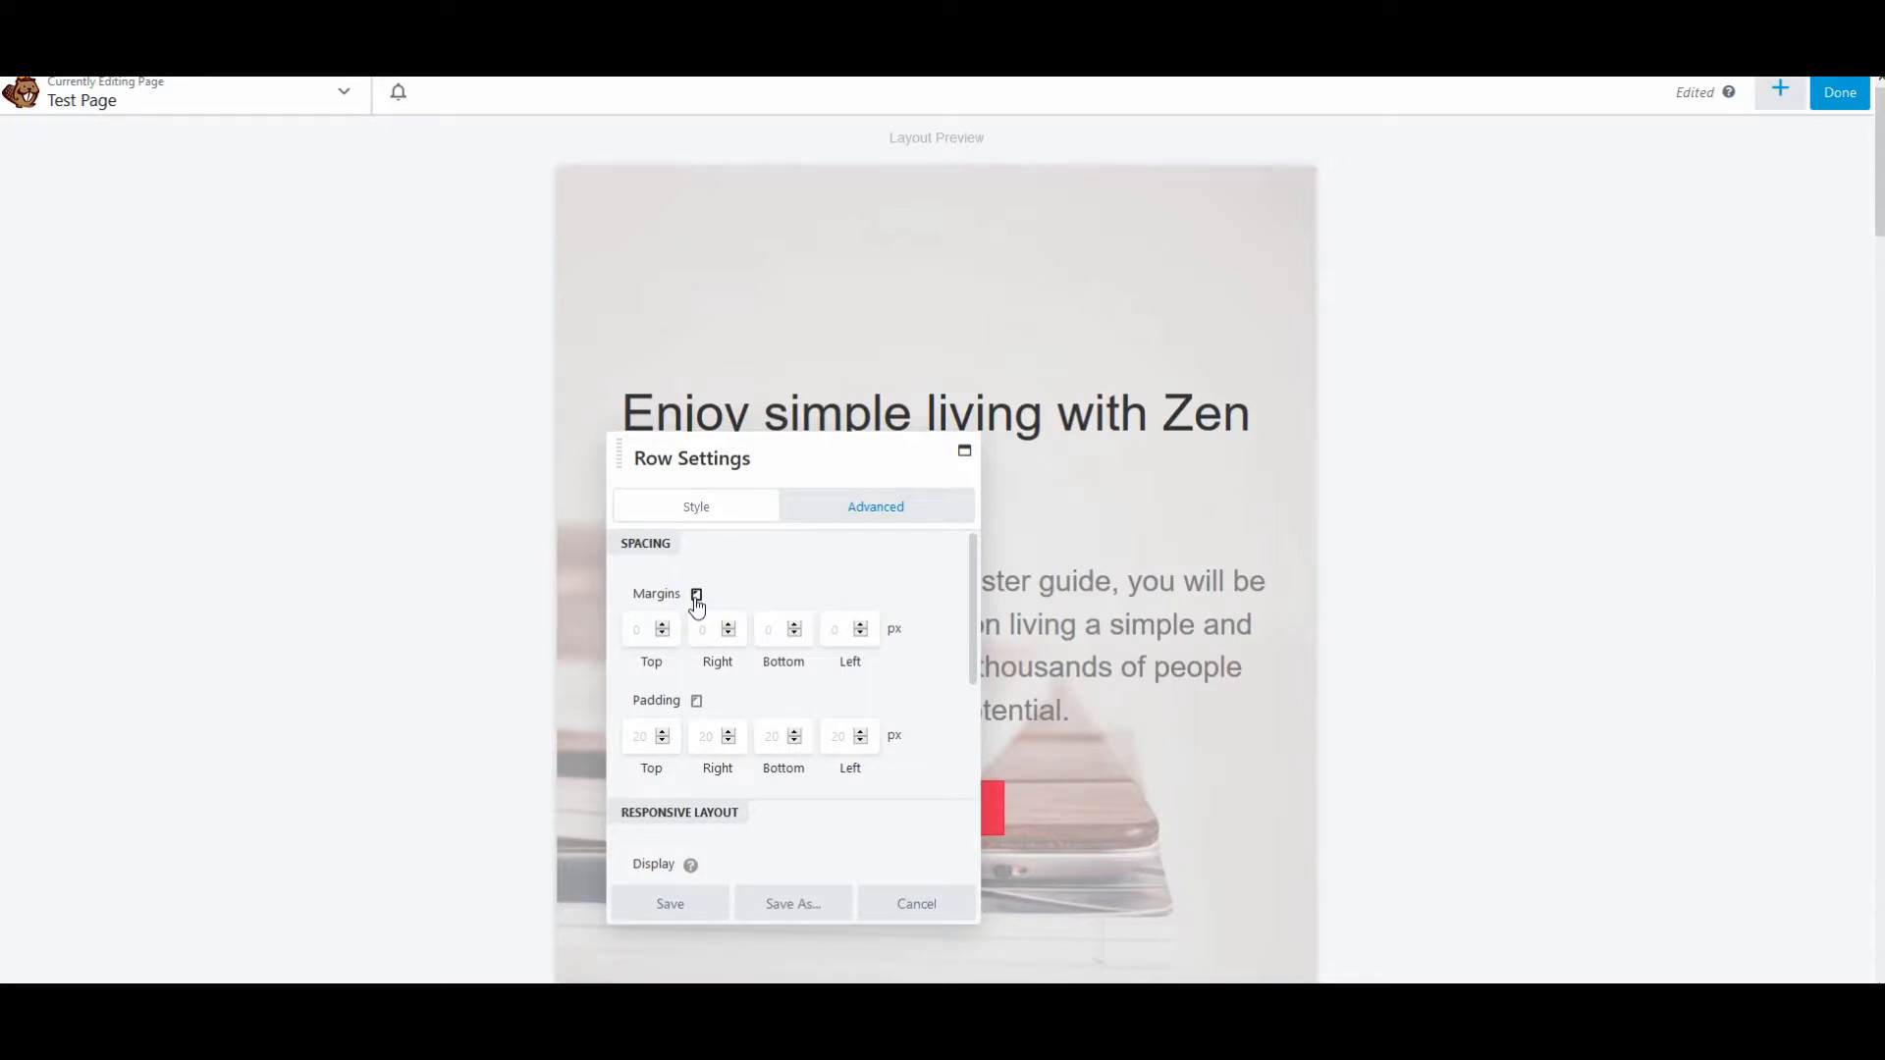
pyautogui.click(696, 595)
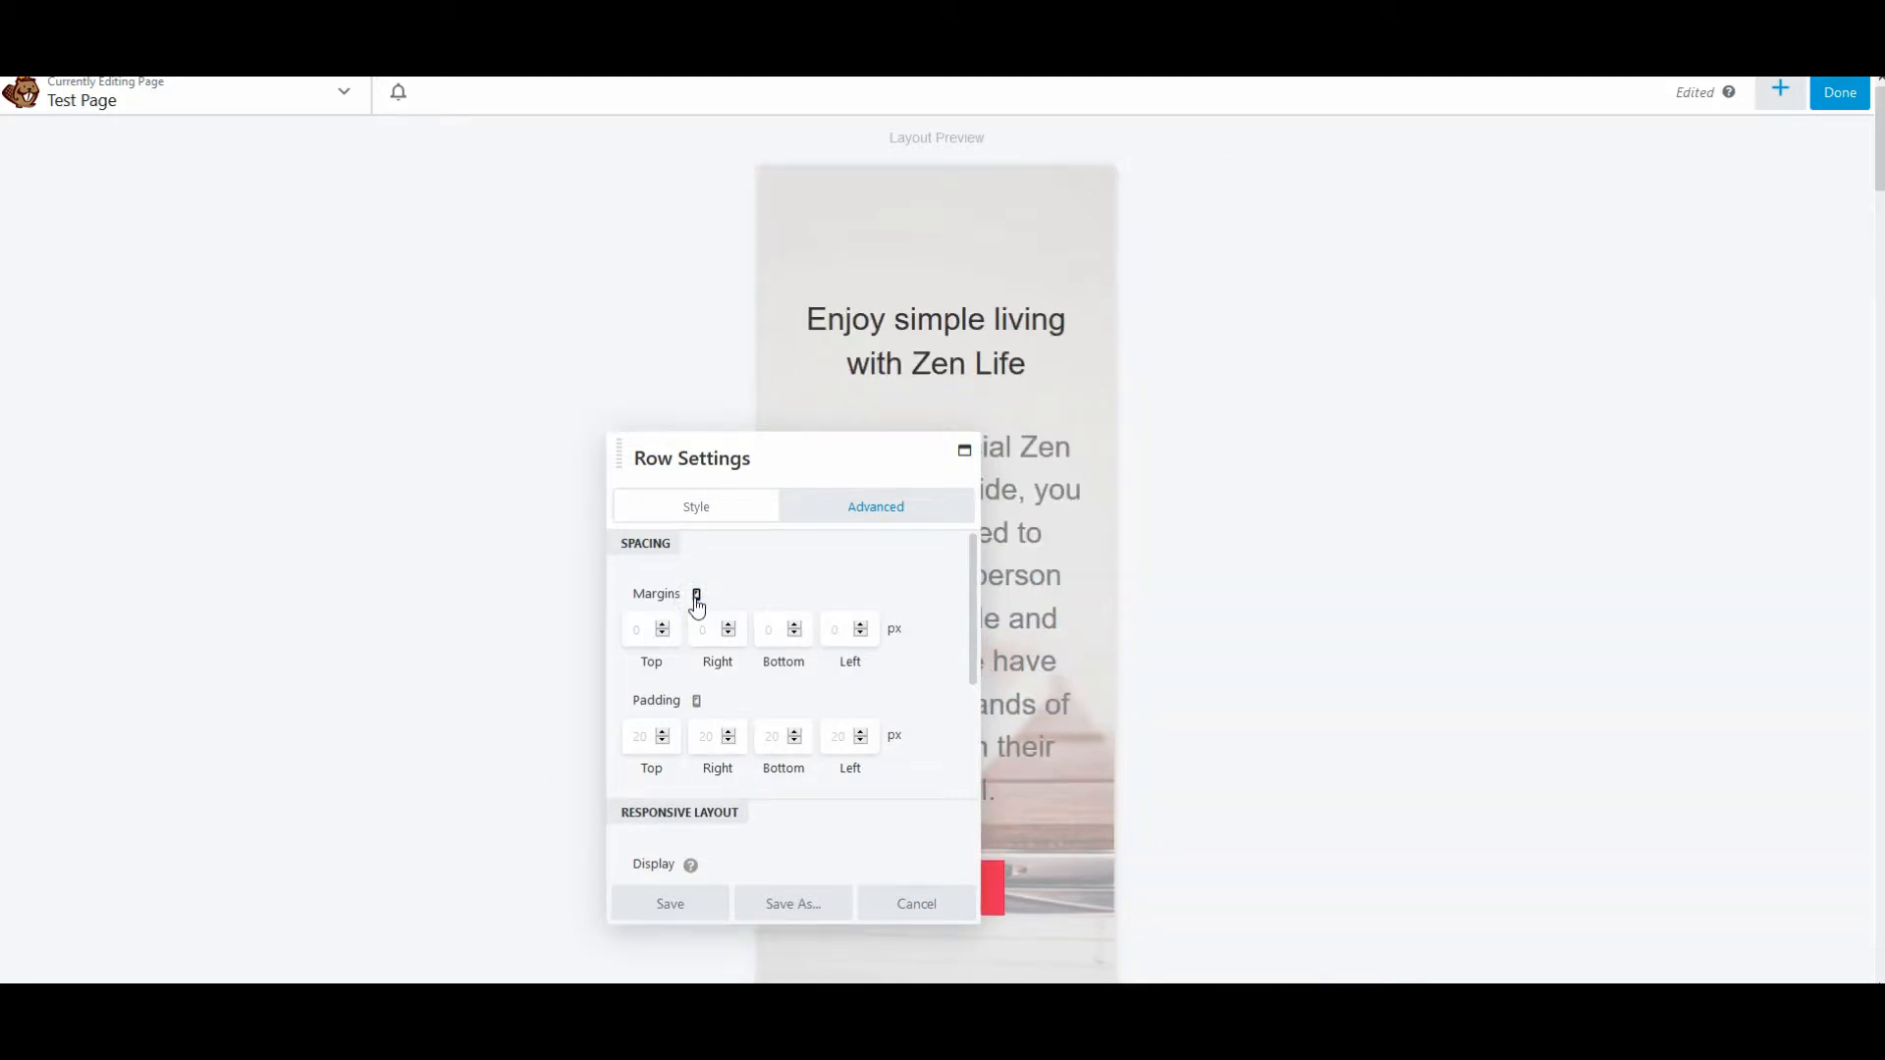
# Step: Move the row settings clear of the phone preview and examine the header, progress counter and testimonial rows
pyautogui.moveTo(770, 450); pyautogui.dragTo(1348, 376)
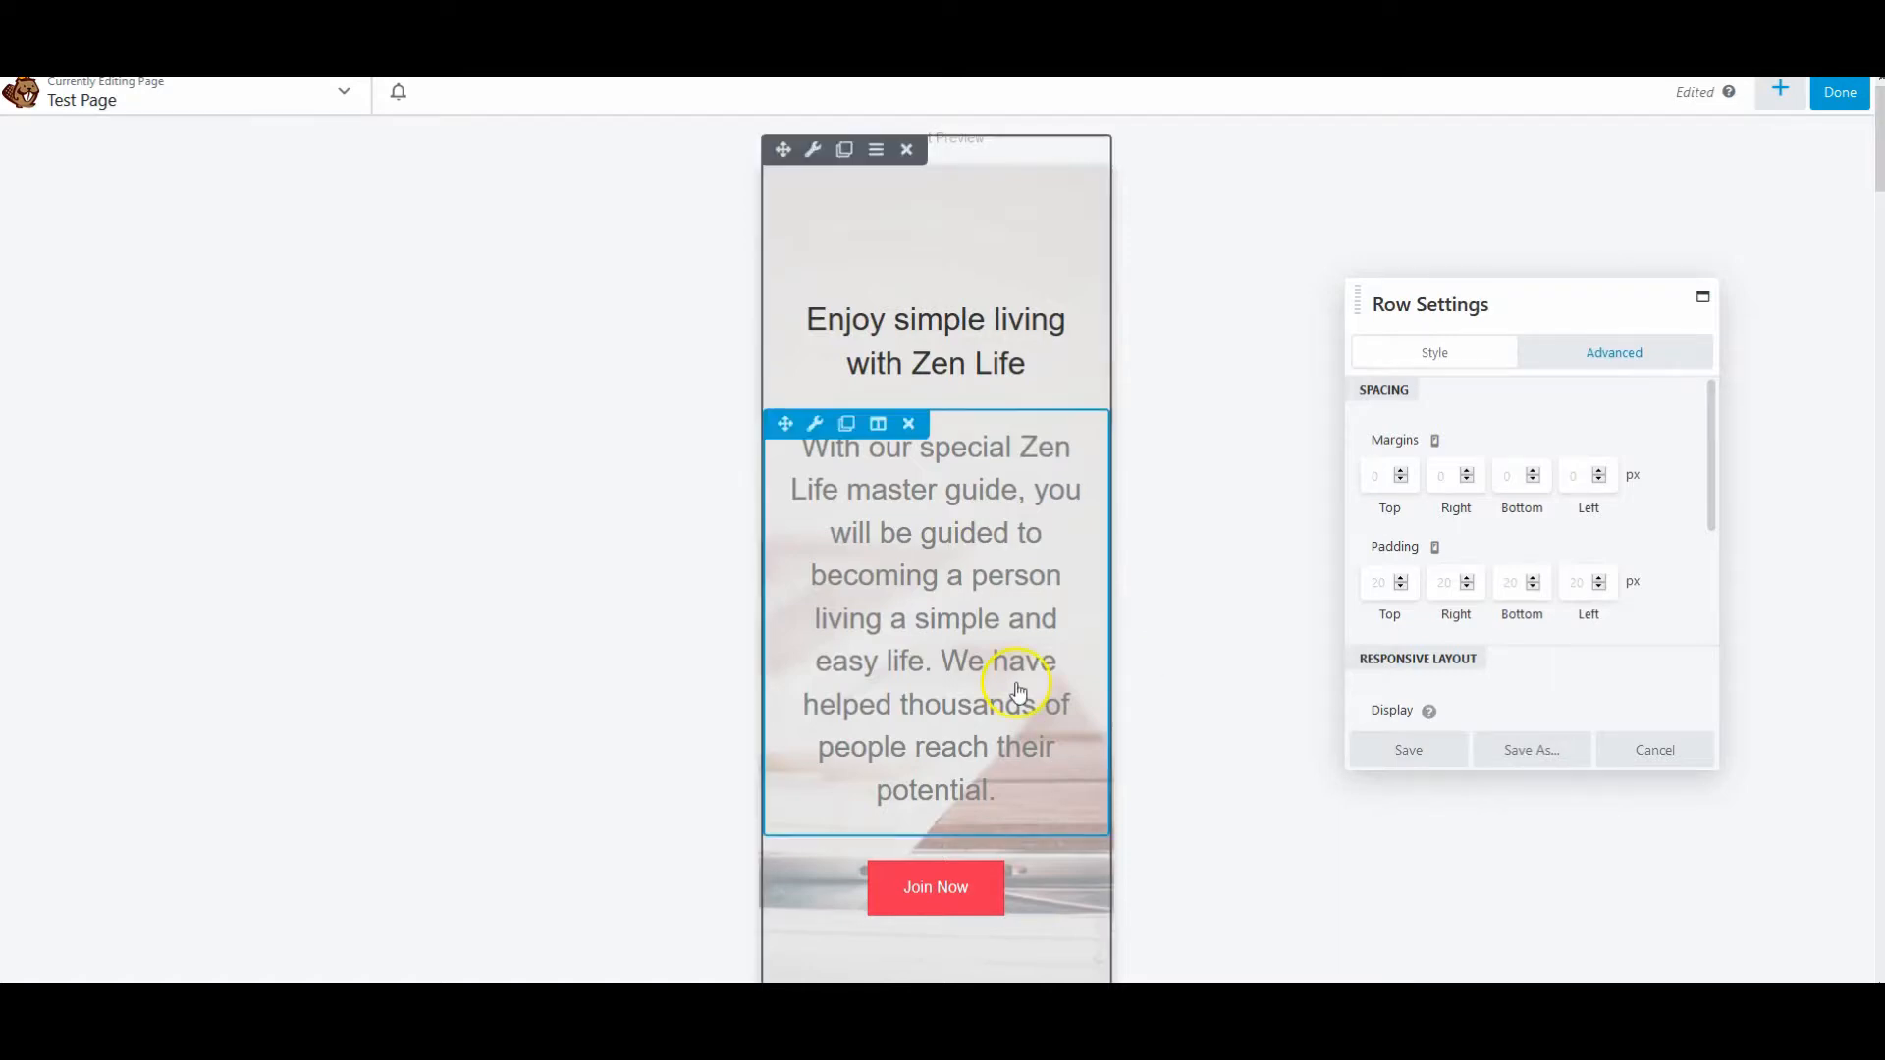
pyautogui.scroll(-3, 1021, 685)
pyautogui.scroll(3, 1016, 688)
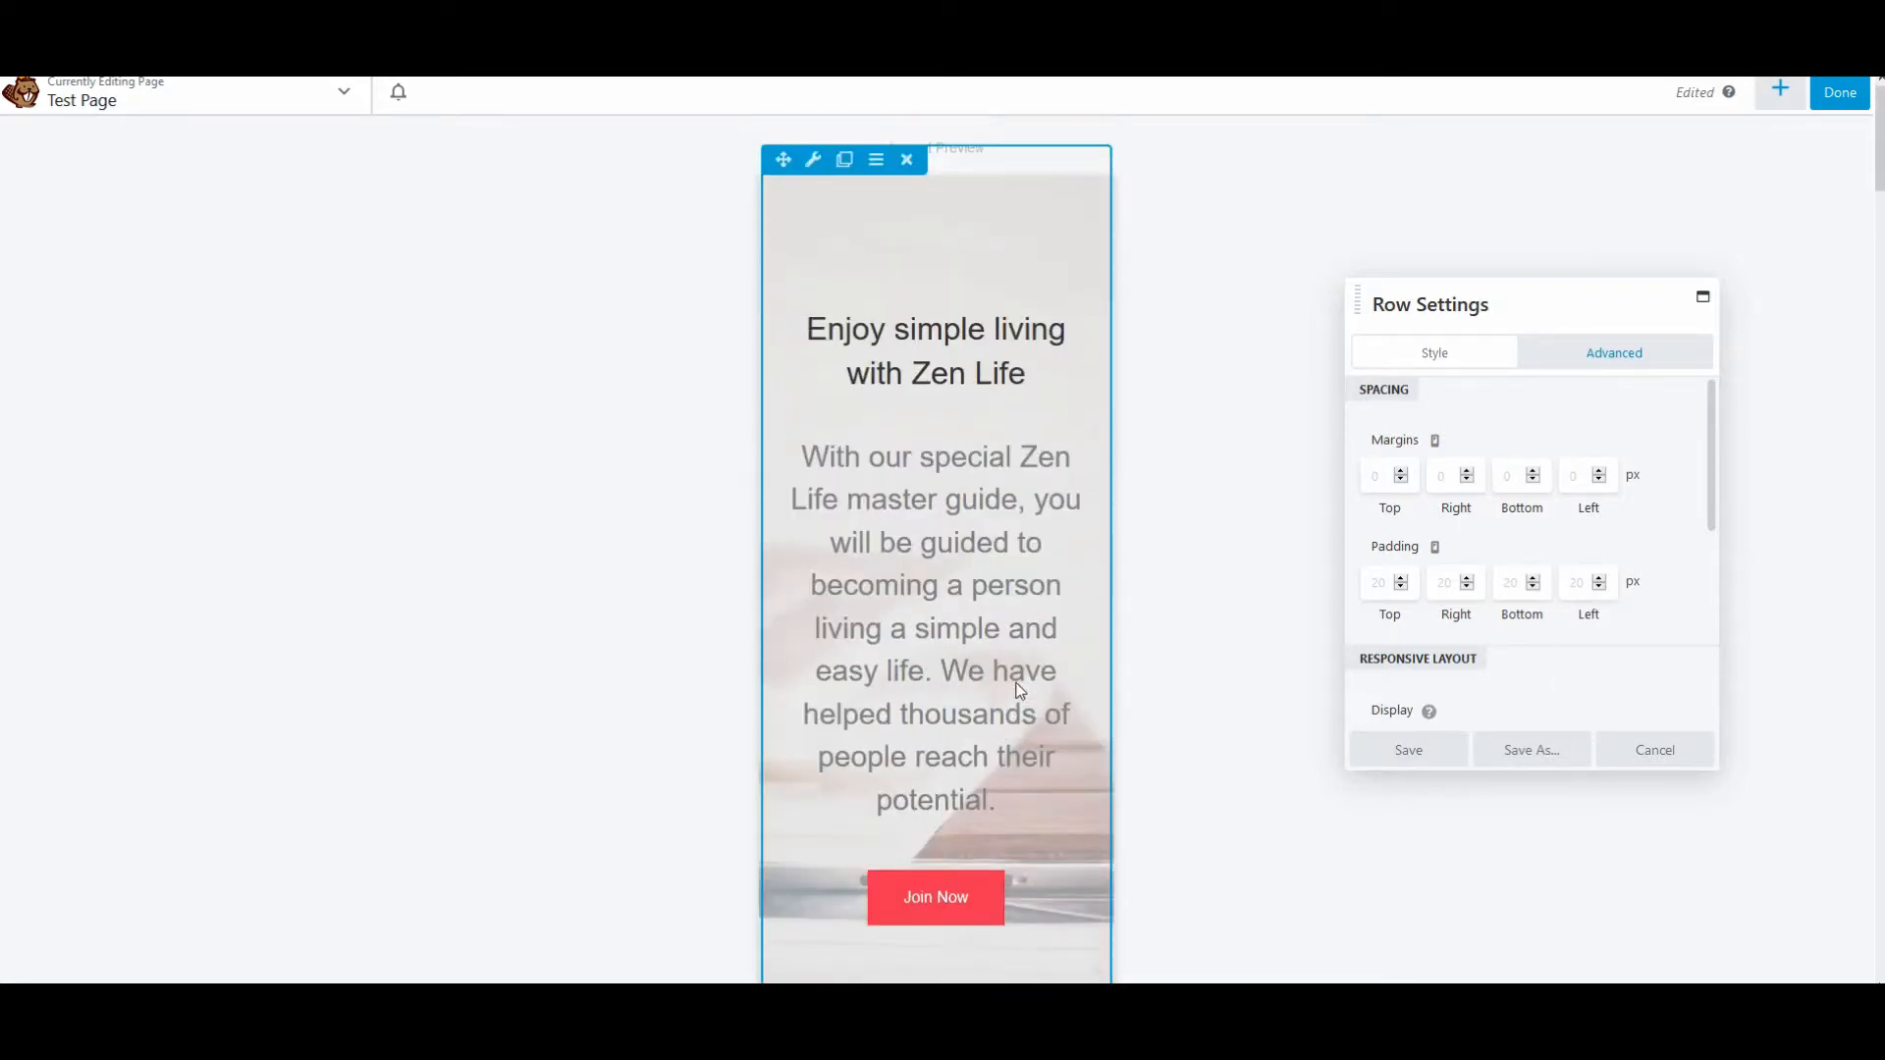
pyautogui.scroll(-5, 1014, 692)
pyautogui.scroll(-12, 1019, 693)
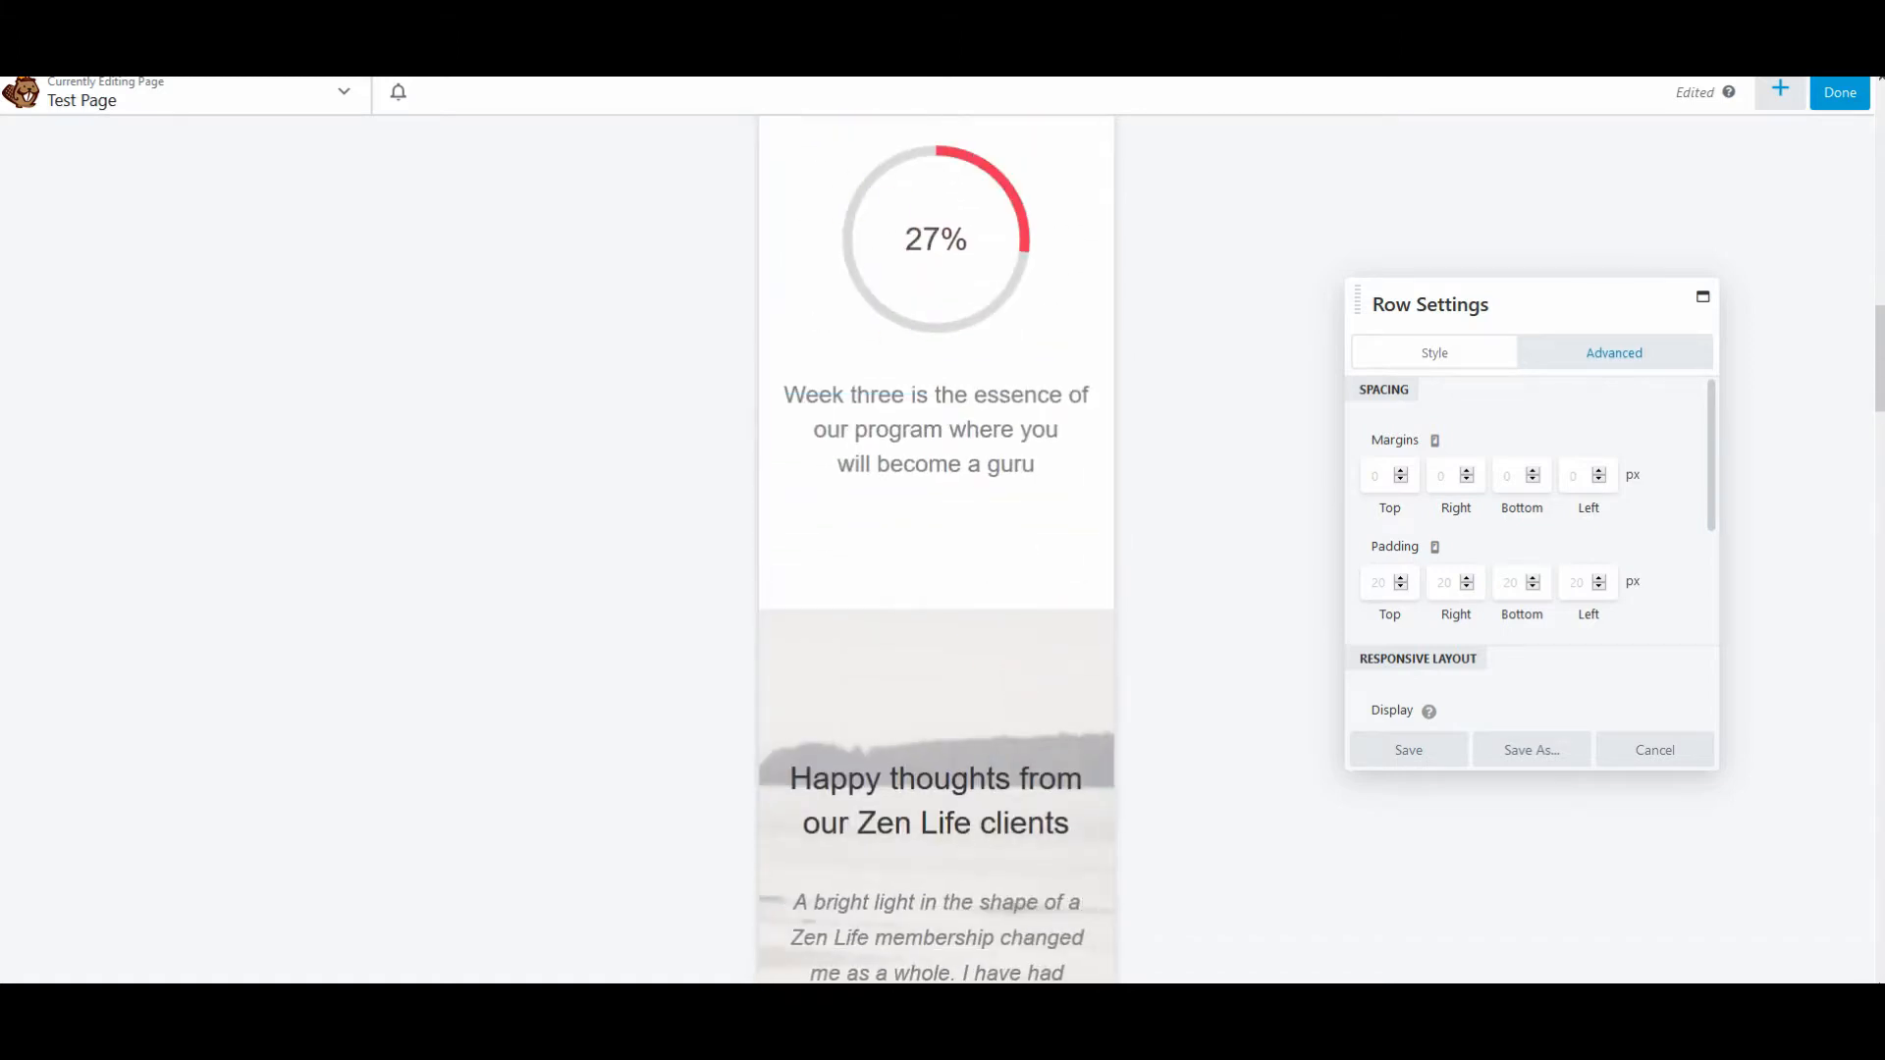
pyautogui.scroll(-4, 965, 629)
pyautogui.scroll(-3, 964, 625)
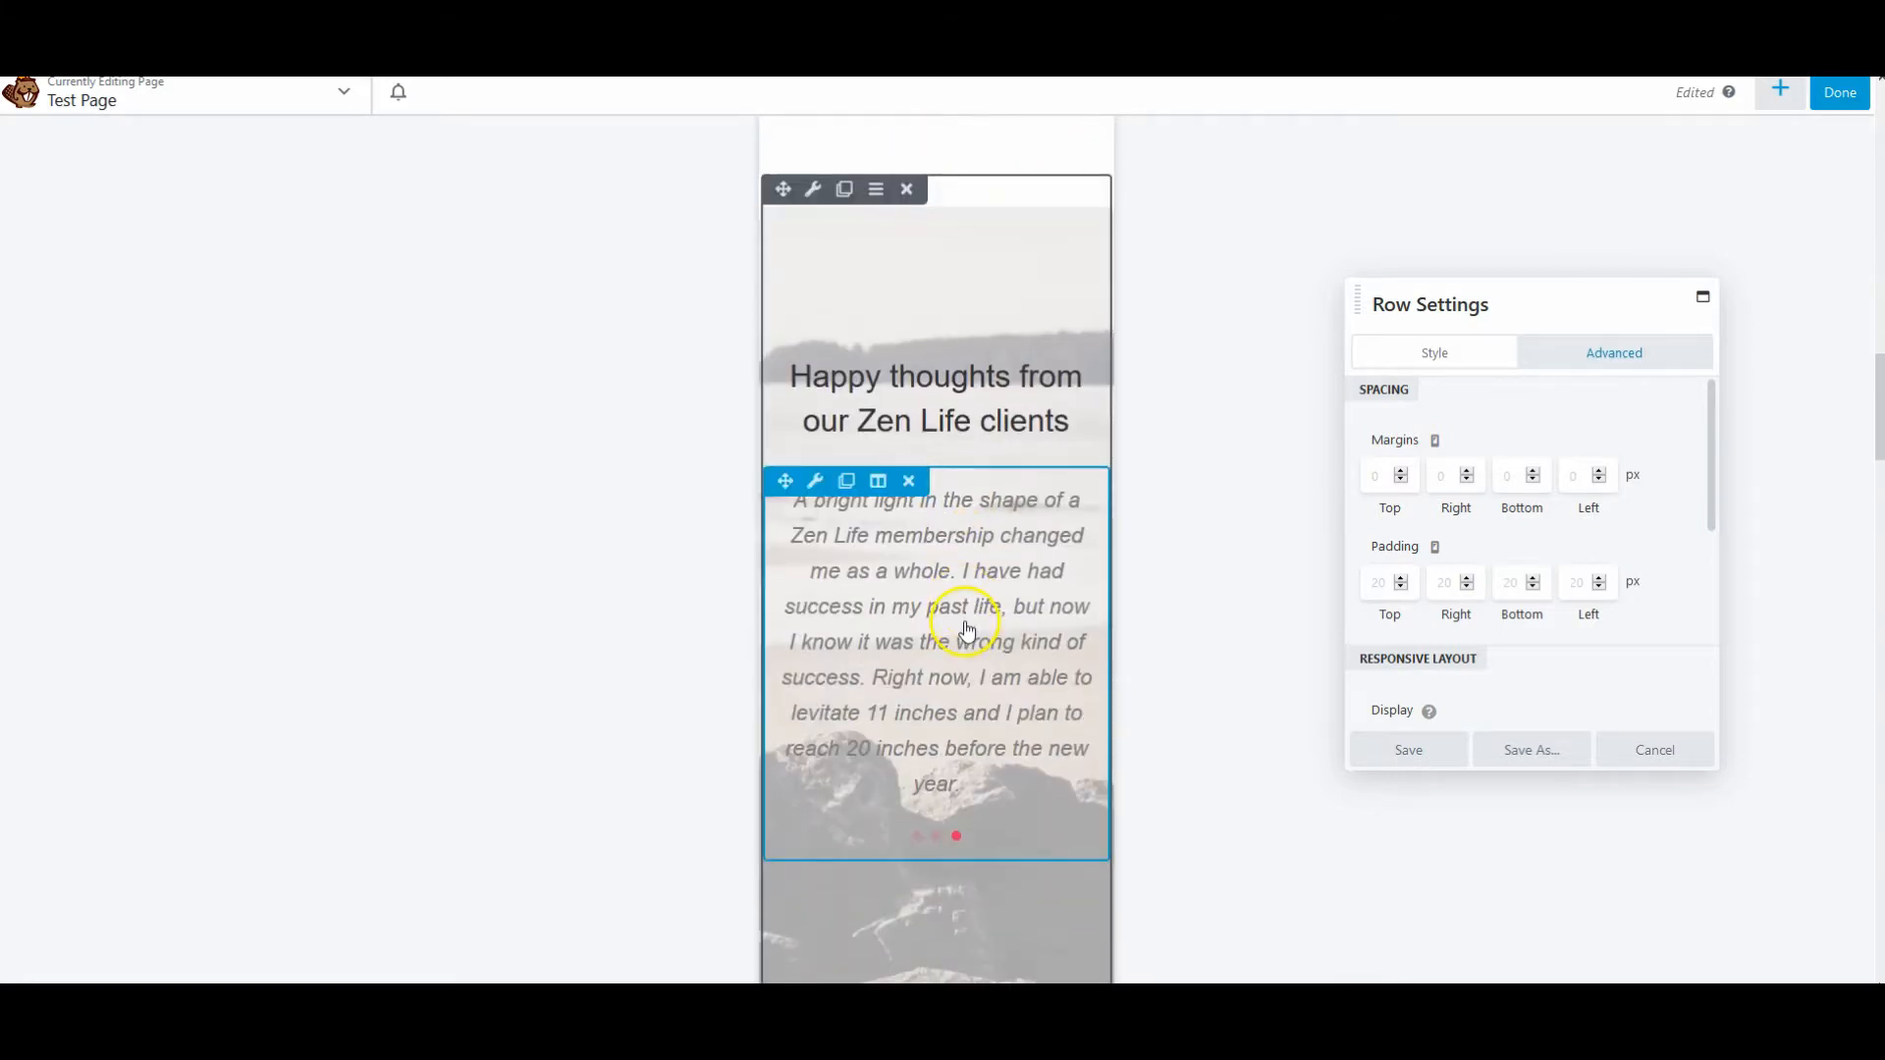
pyautogui.click(917, 535)
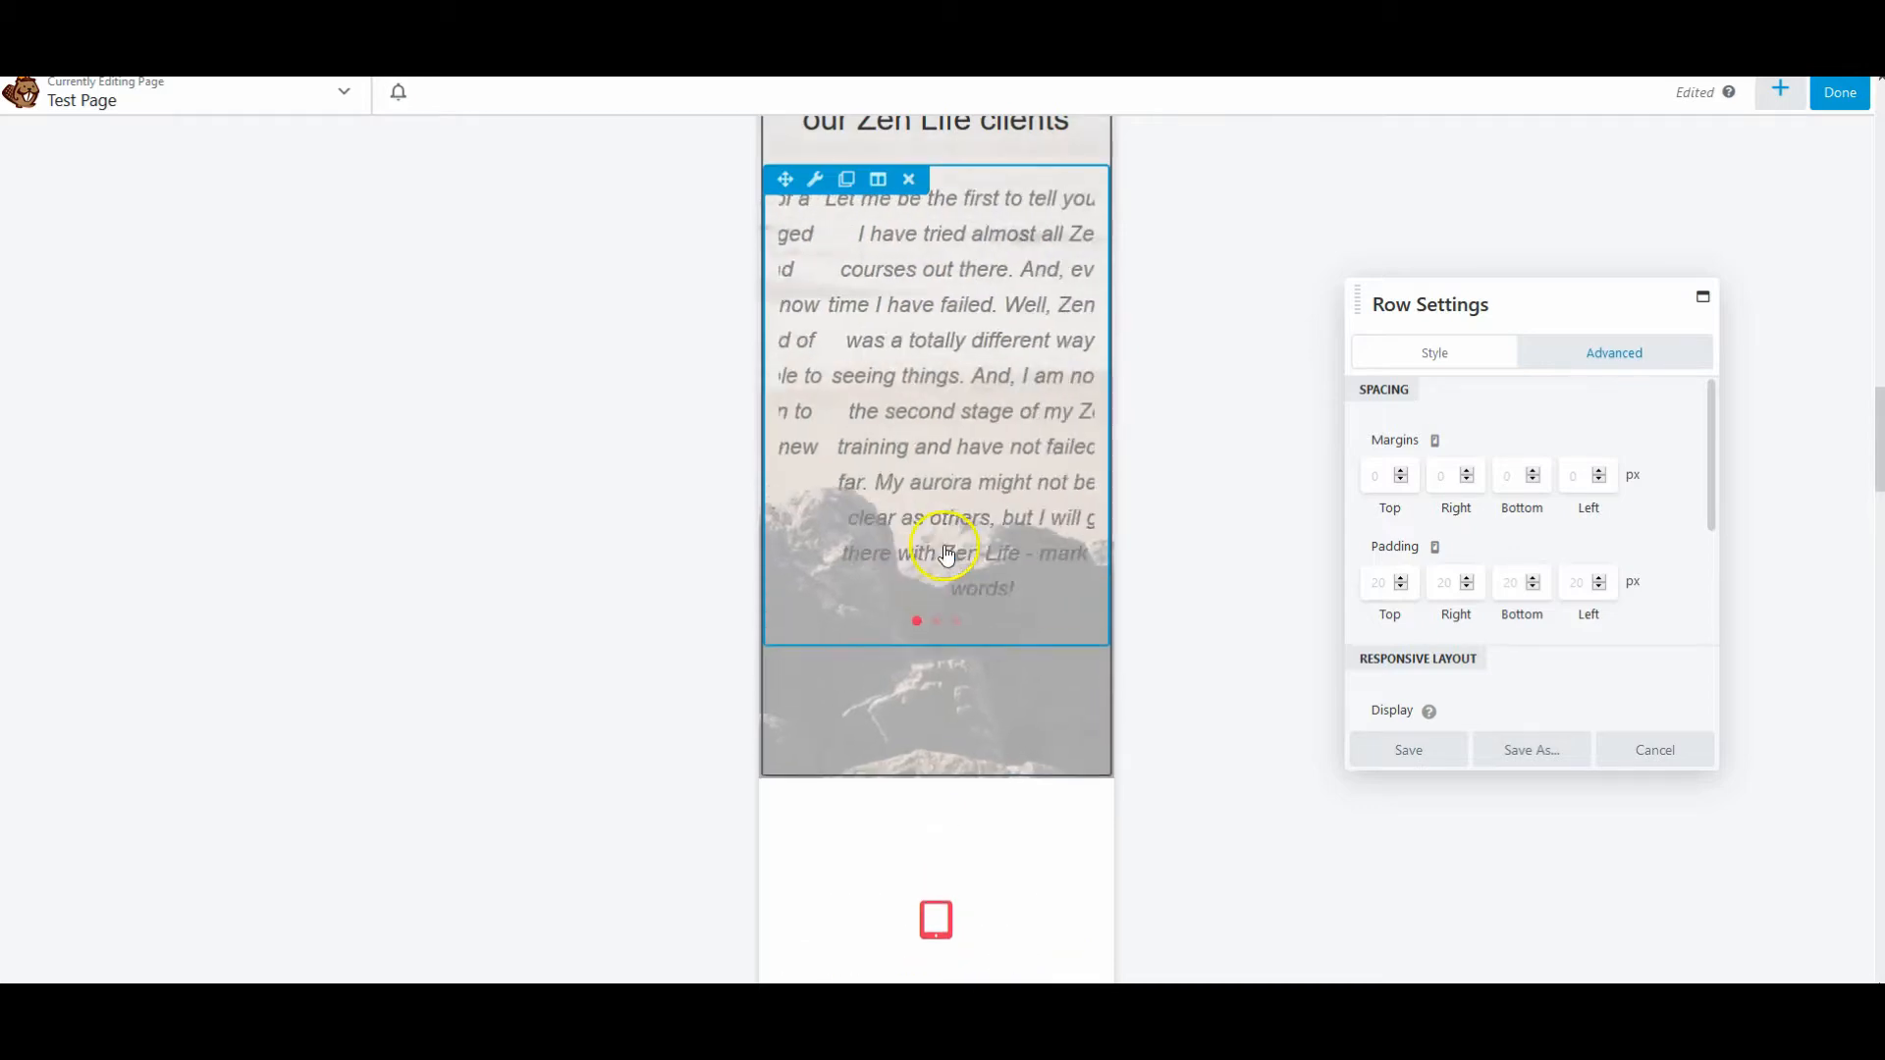
# Step: Examine the phone layout of the product icons, course comparison, user photo gallery, newsletter sign-up and footer
pyautogui.scroll(-8, 921, 531)
pyautogui.scroll(-3, 922, 526)
pyautogui.scroll(3, 922, 526)
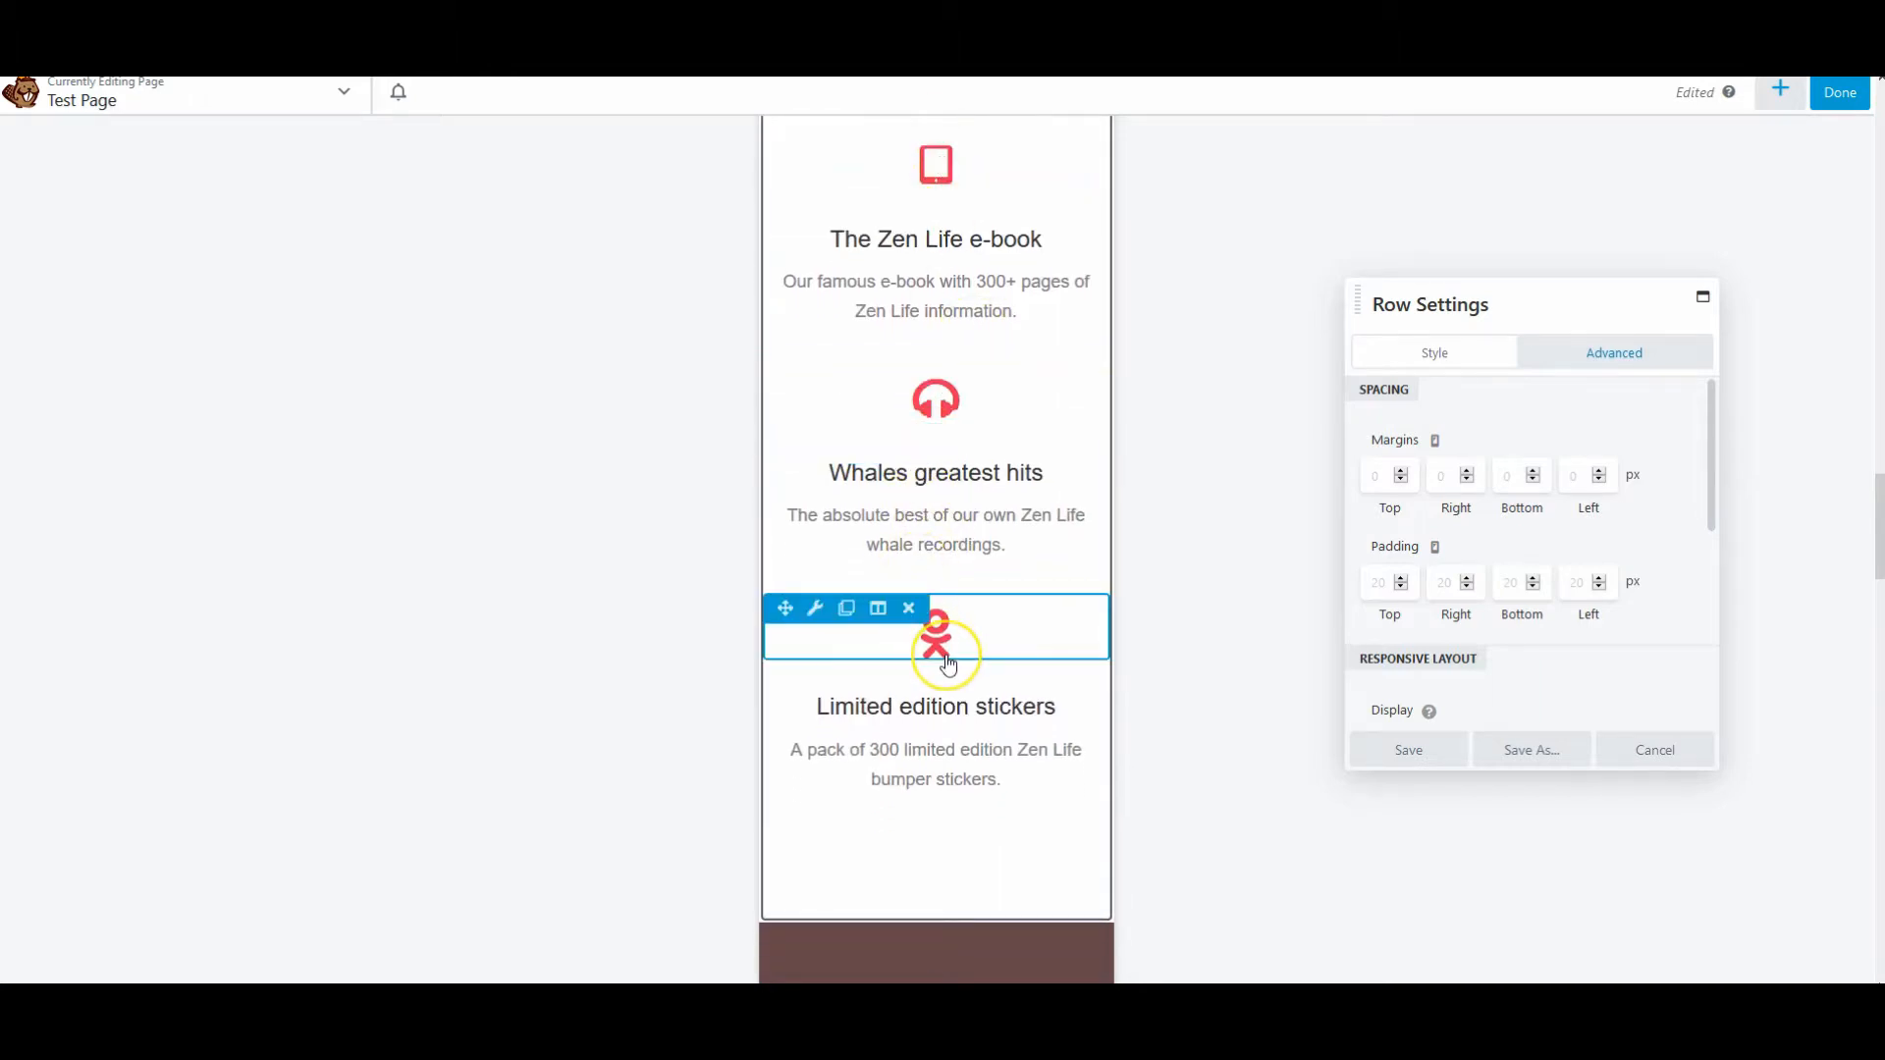
pyautogui.scroll(-10, 948, 664)
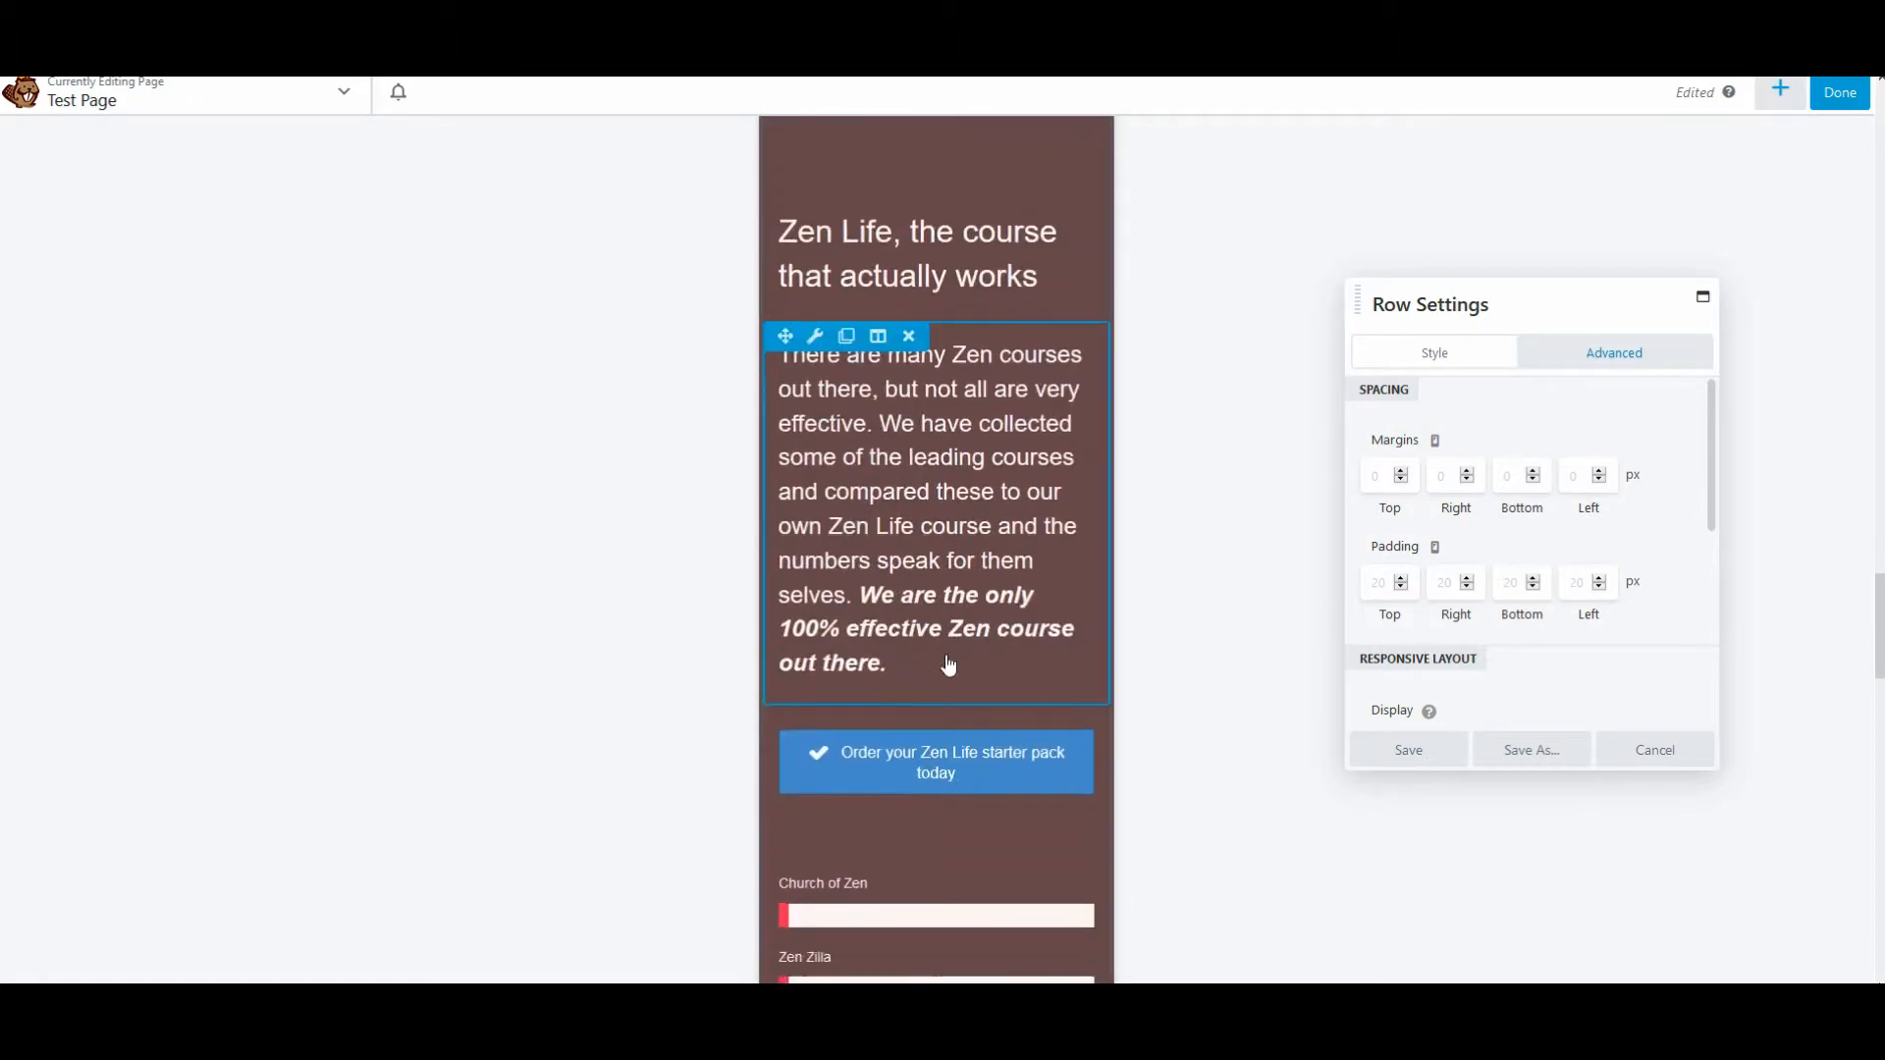
pyautogui.scroll(-8, 947, 664)
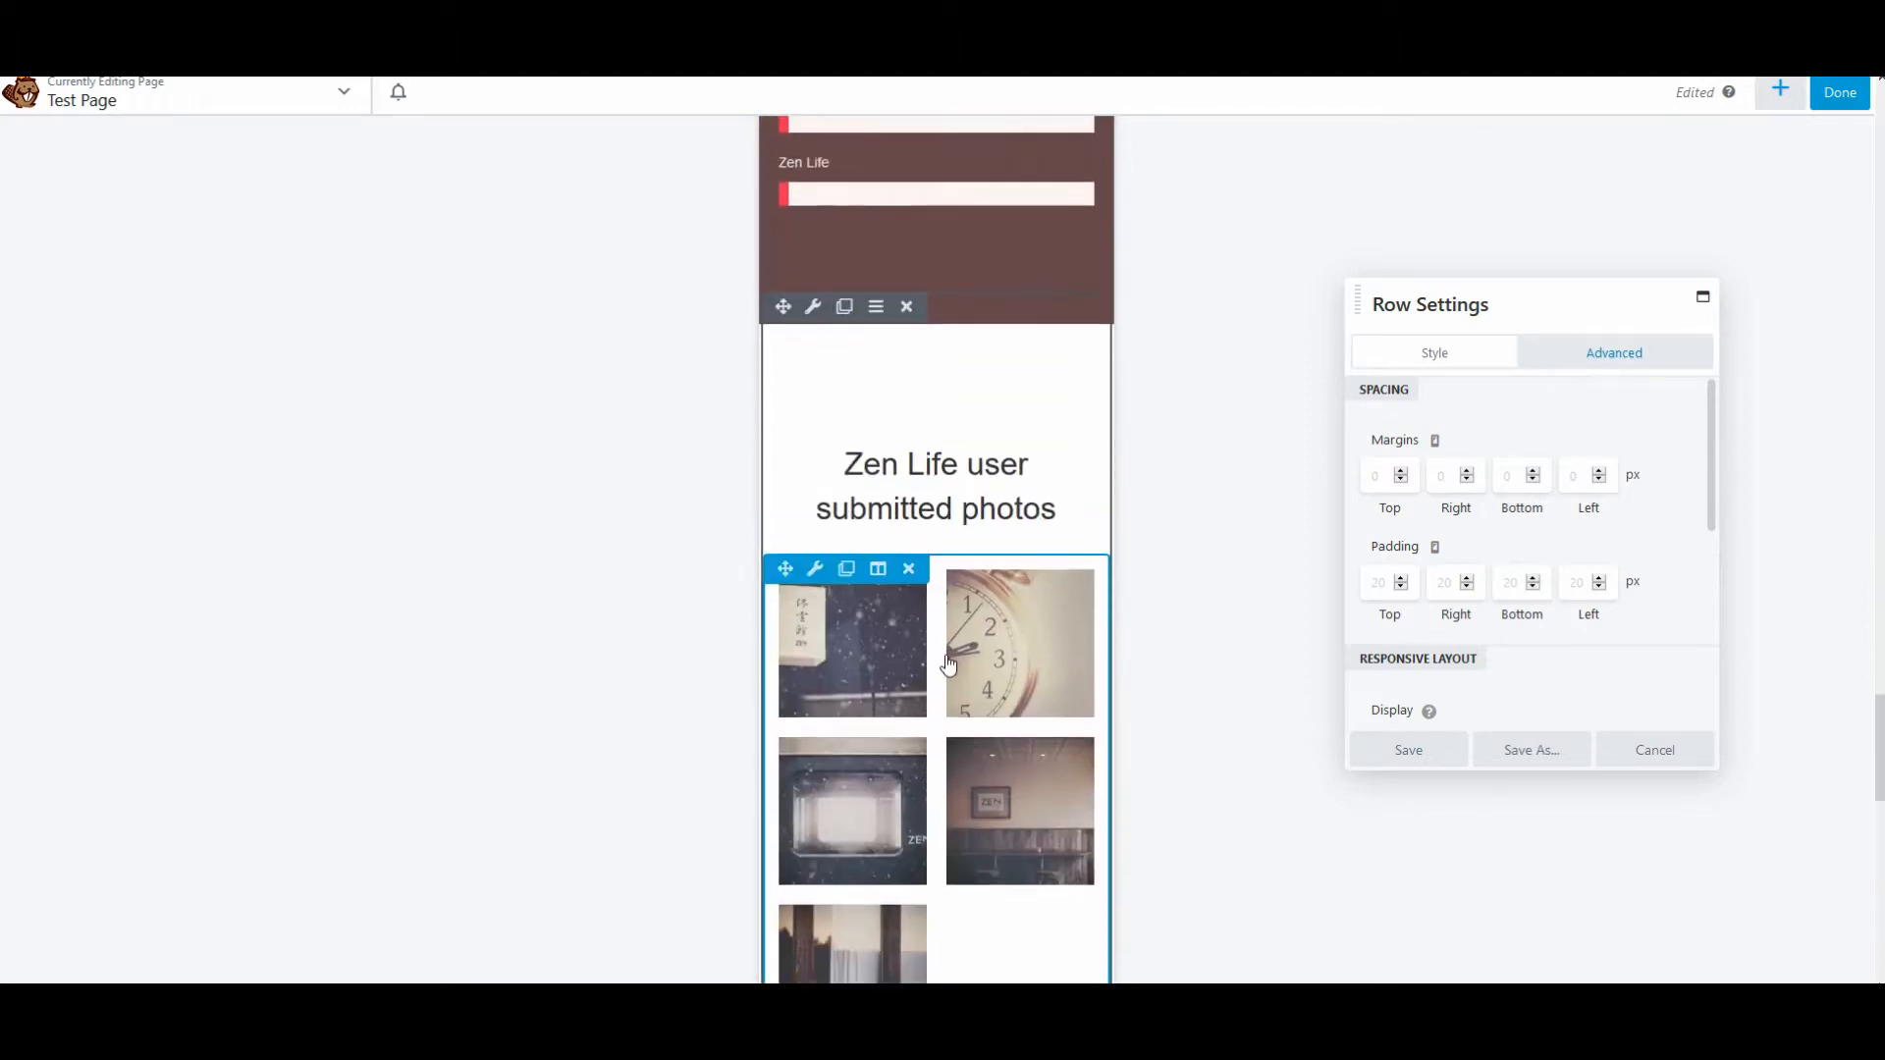
pyautogui.scroll(-4, 948, 665)
pyautogui.scroll(5, 948, 666)
pyautogui.scroll(-5, 947, 666)
pyautogui.scroll(-8, 948, 666)
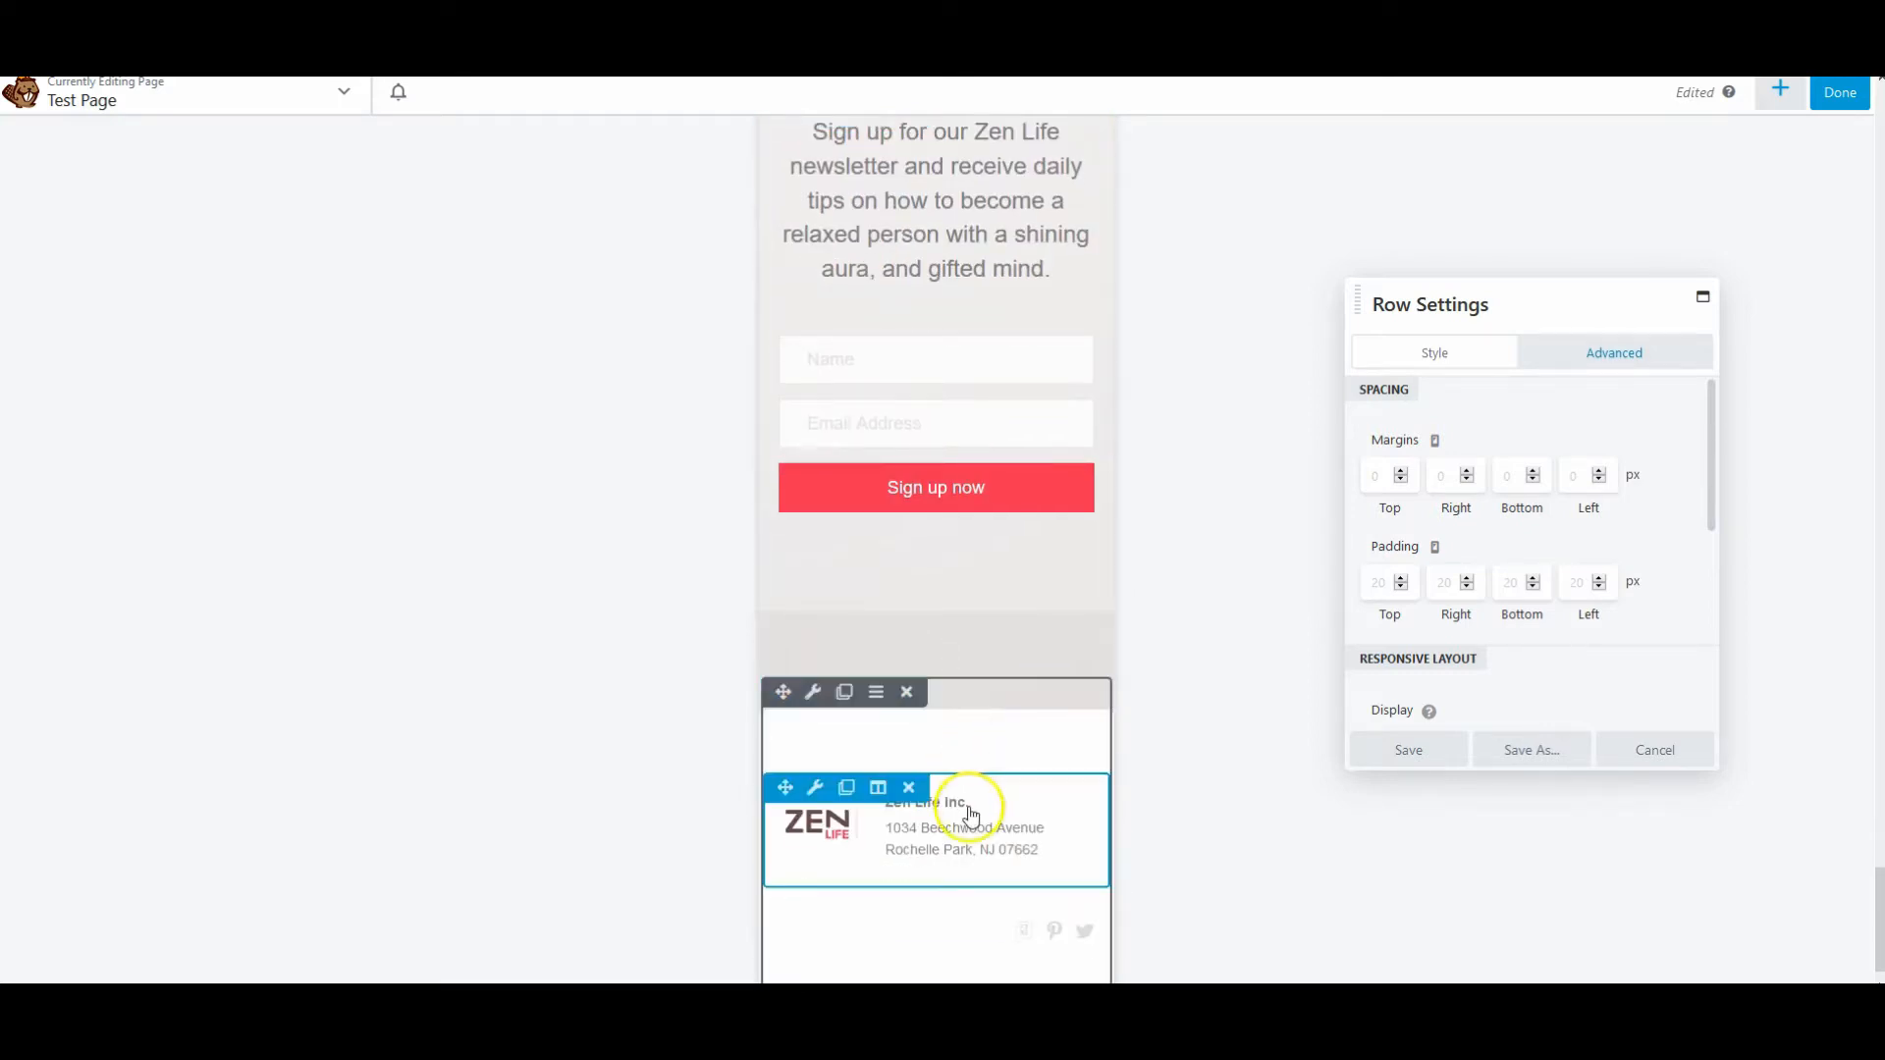
pyautogui.scroll(5, 1087, 666)
# Step: Compare the desktop, tablet and phone layout previews again, and cancel the row settings without saving
pyautogui.click(1434, 441)
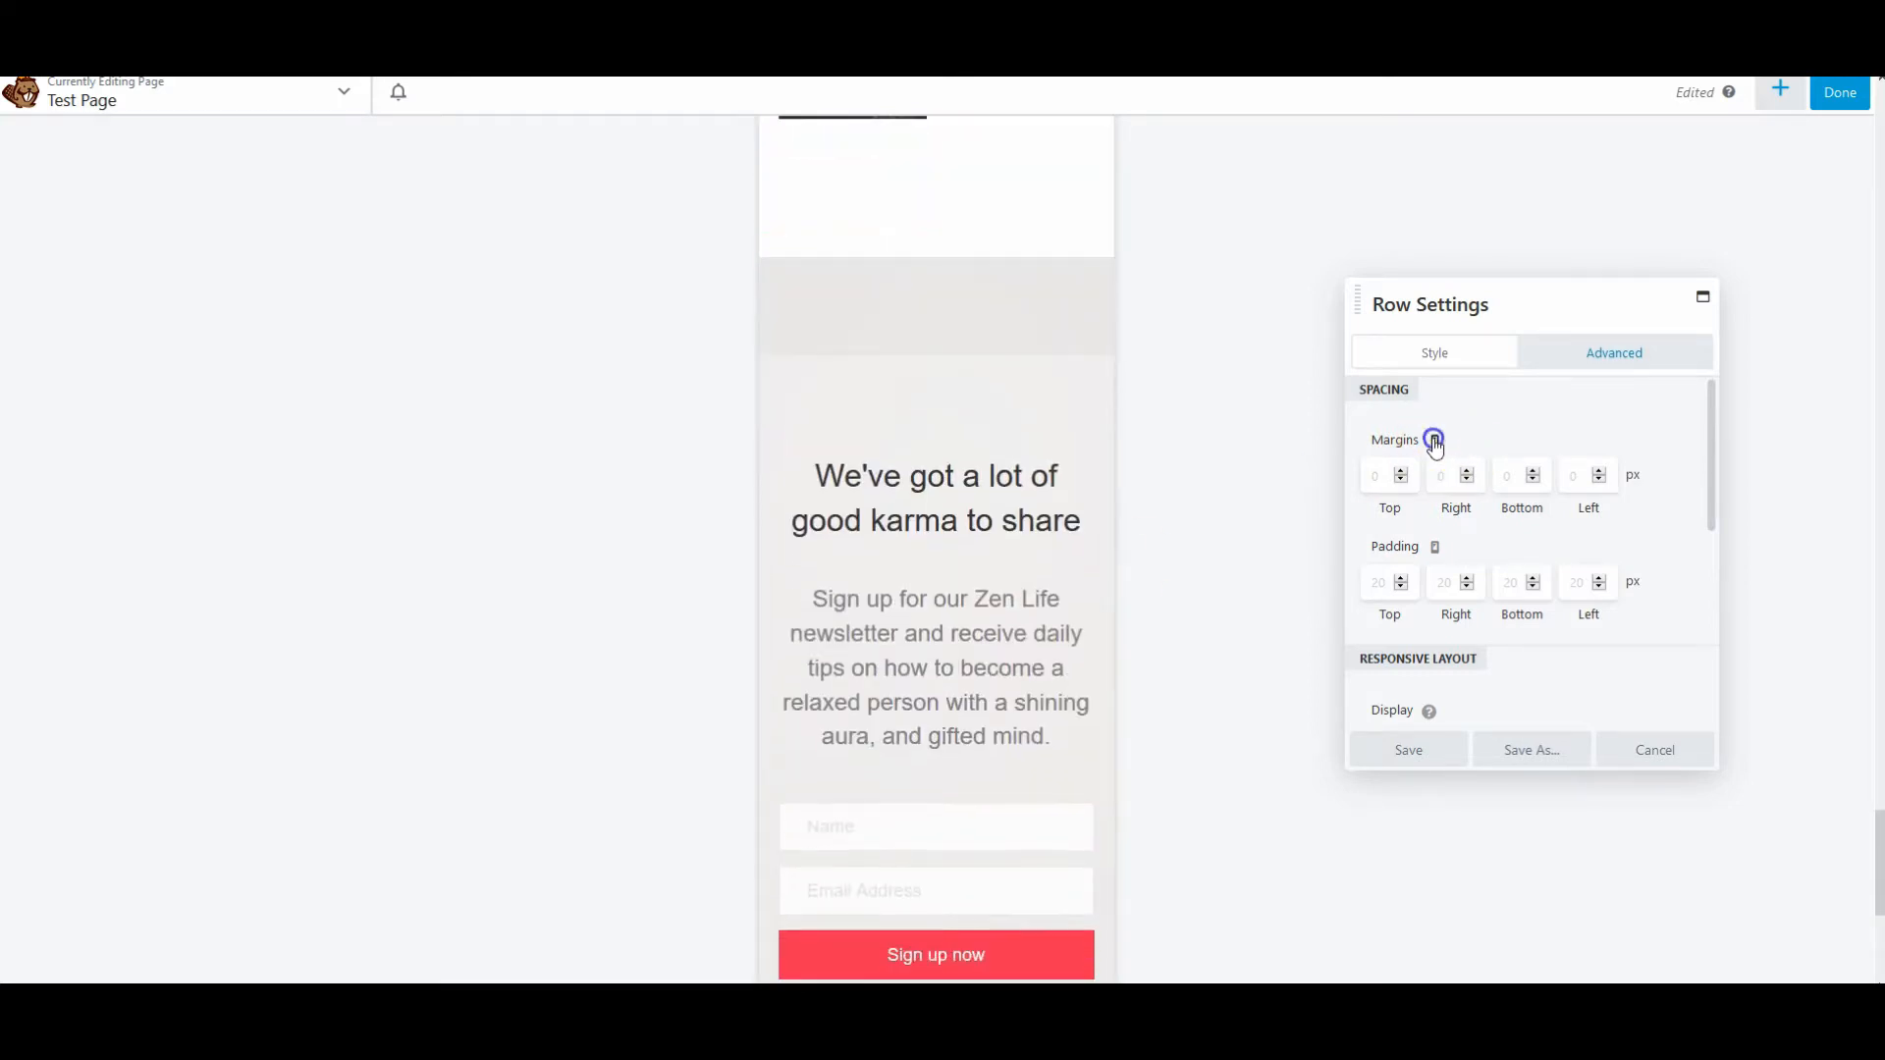
pyautogui.scroll(6, 1107, 469)
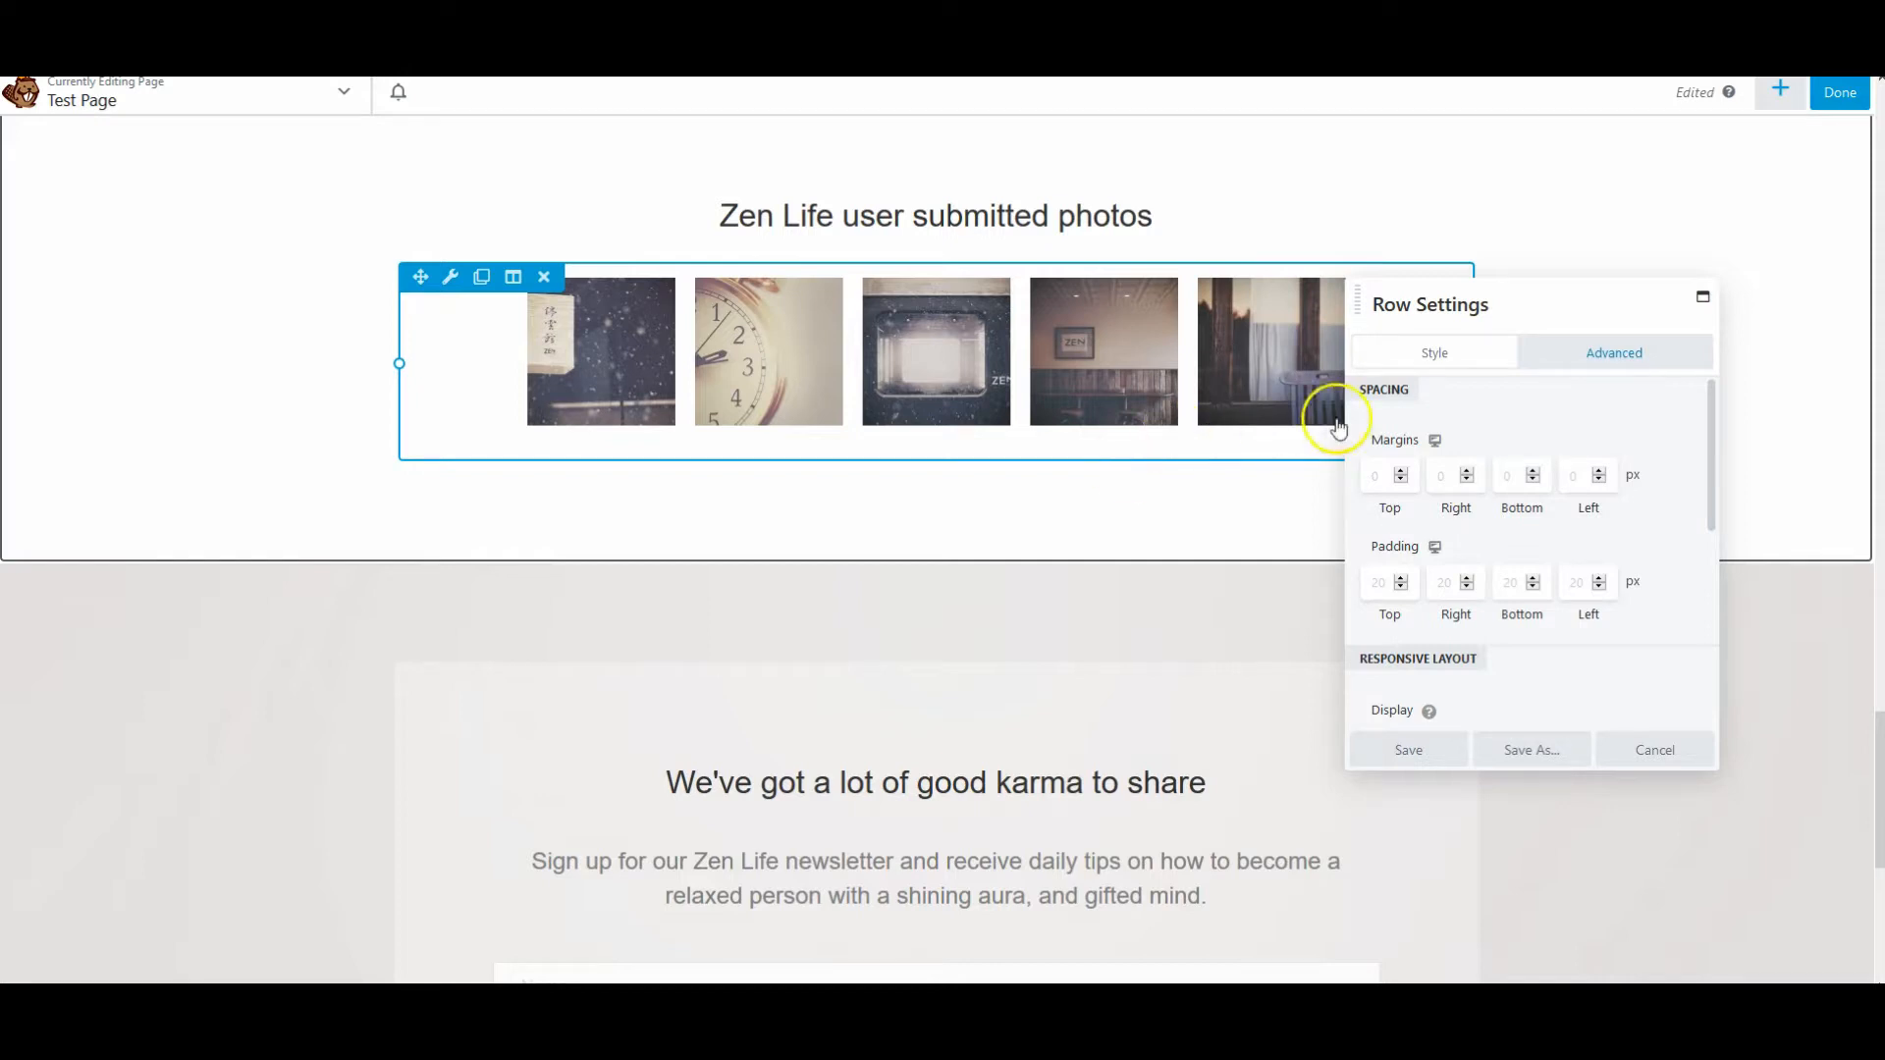
pyautogui.click(1435, 442)
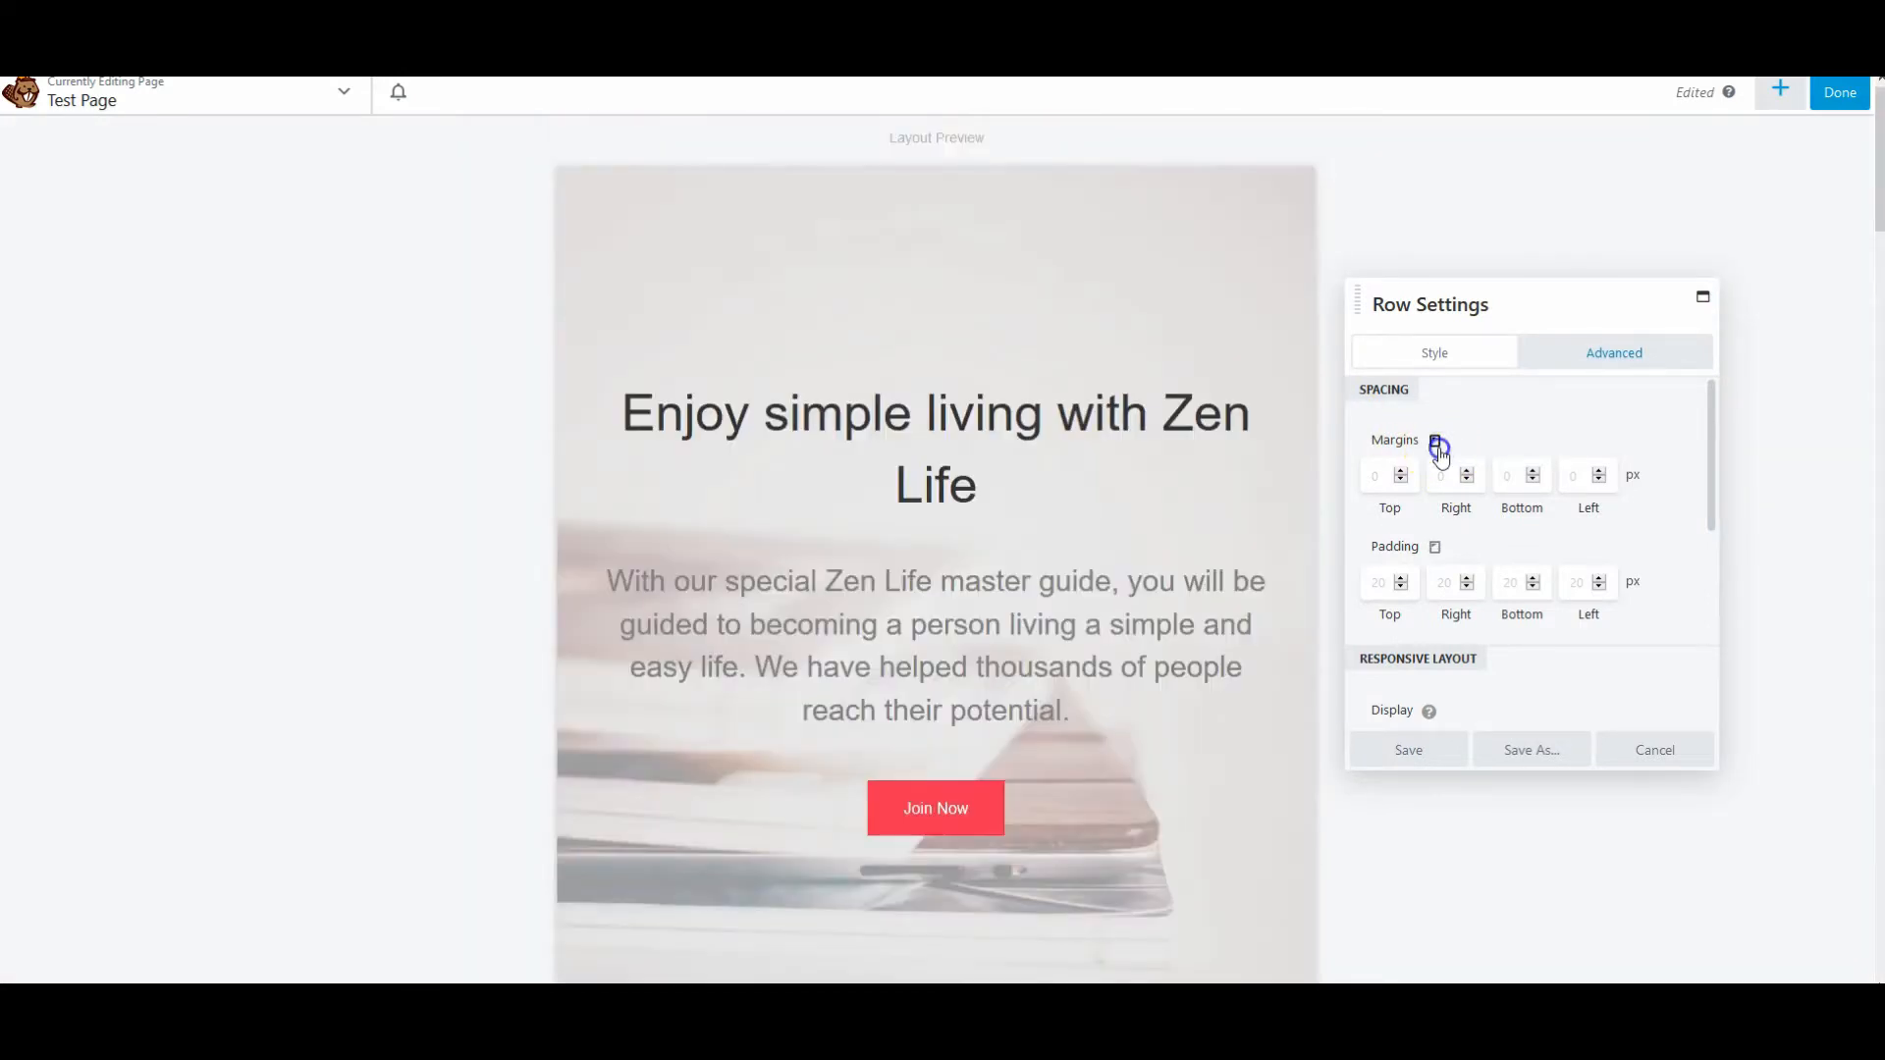
pyautogui.click(1437, 443)
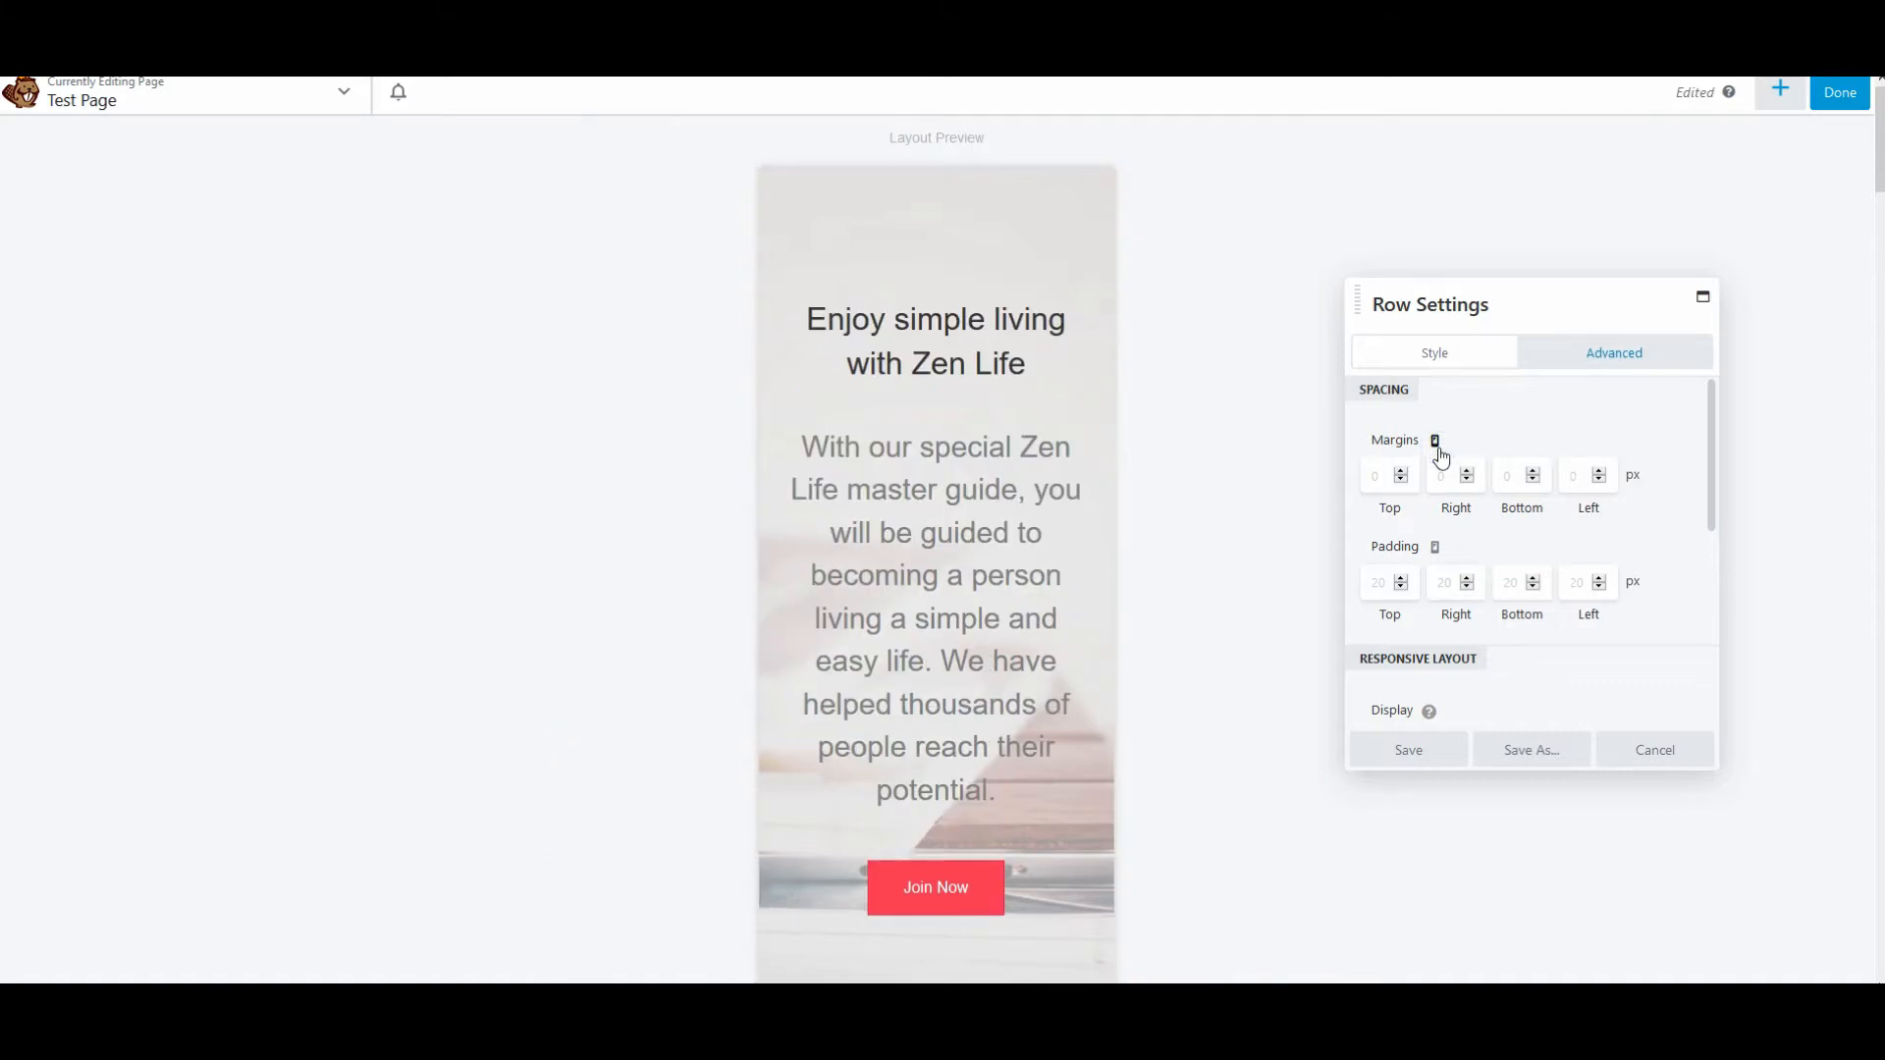
pyautogui.click(1477, 438)
pyautogui.click(1636, 769)
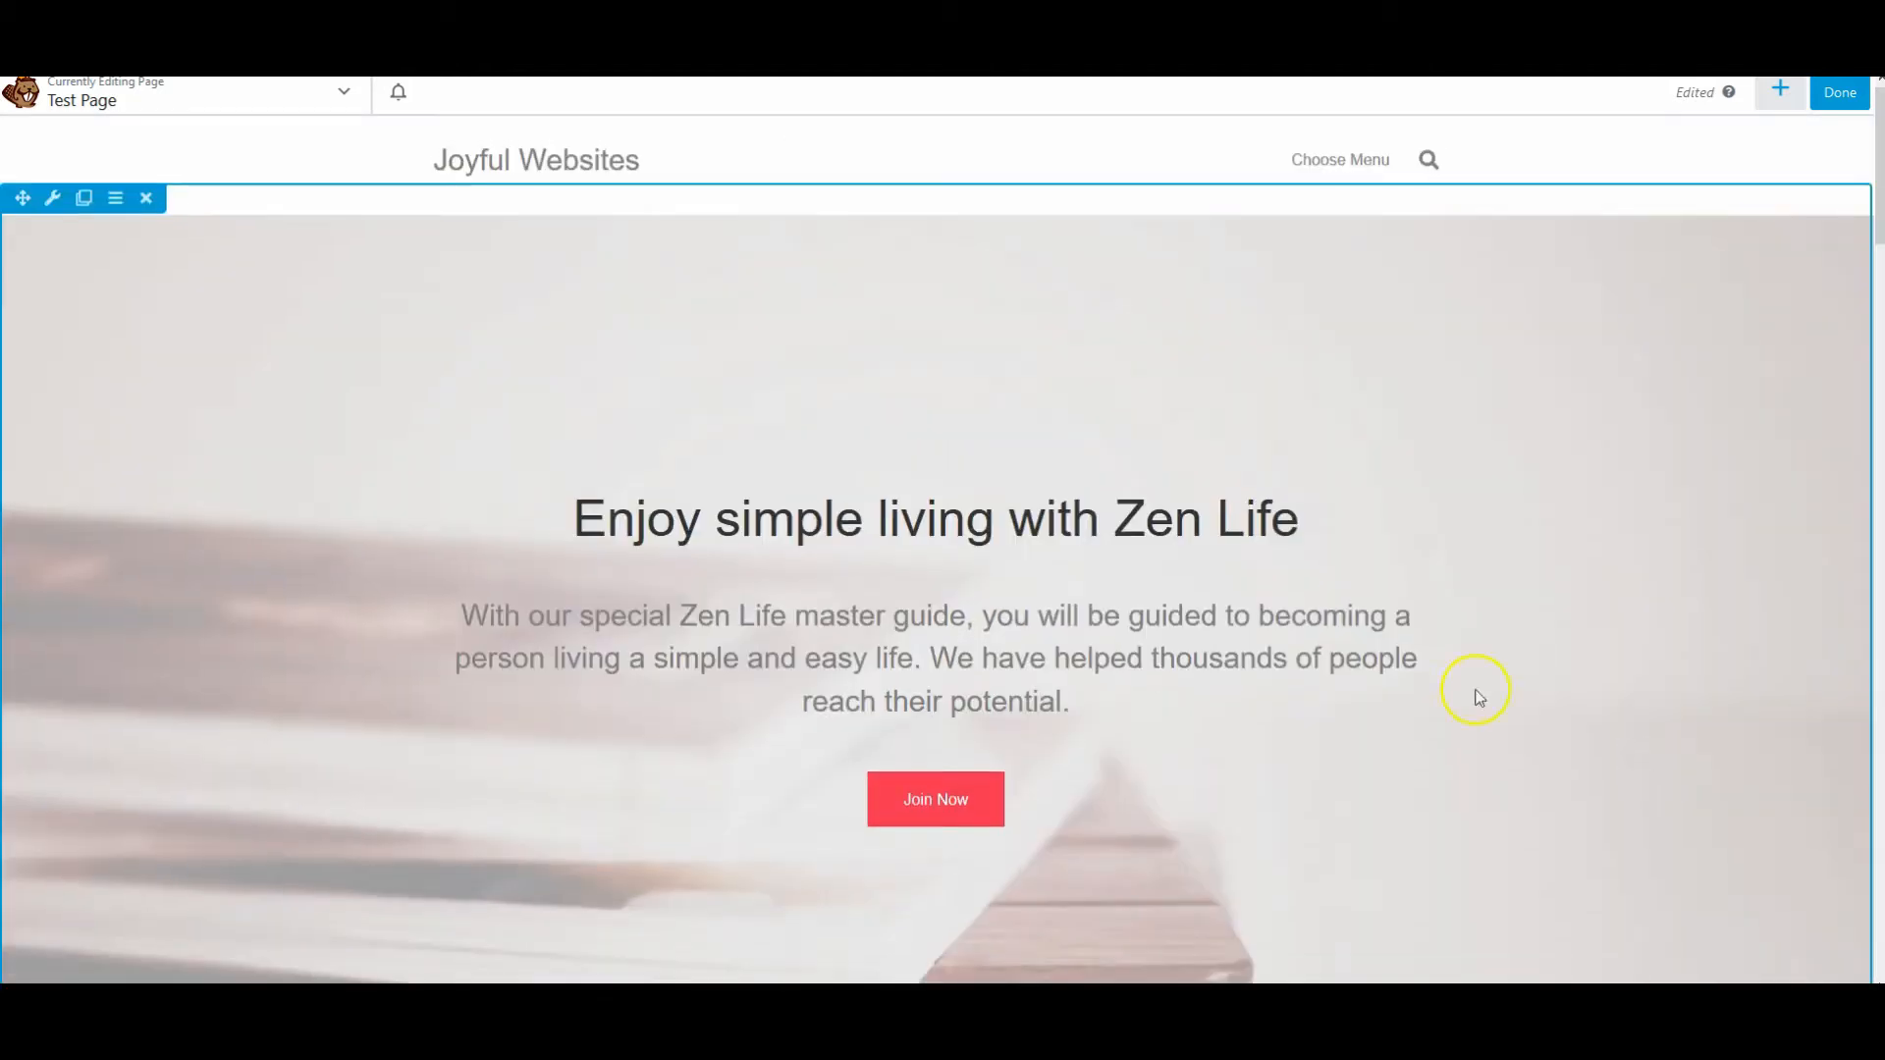
# Step: Show the list of standard modules available for the page
pyautogui.scroll(-1, 661, 445)
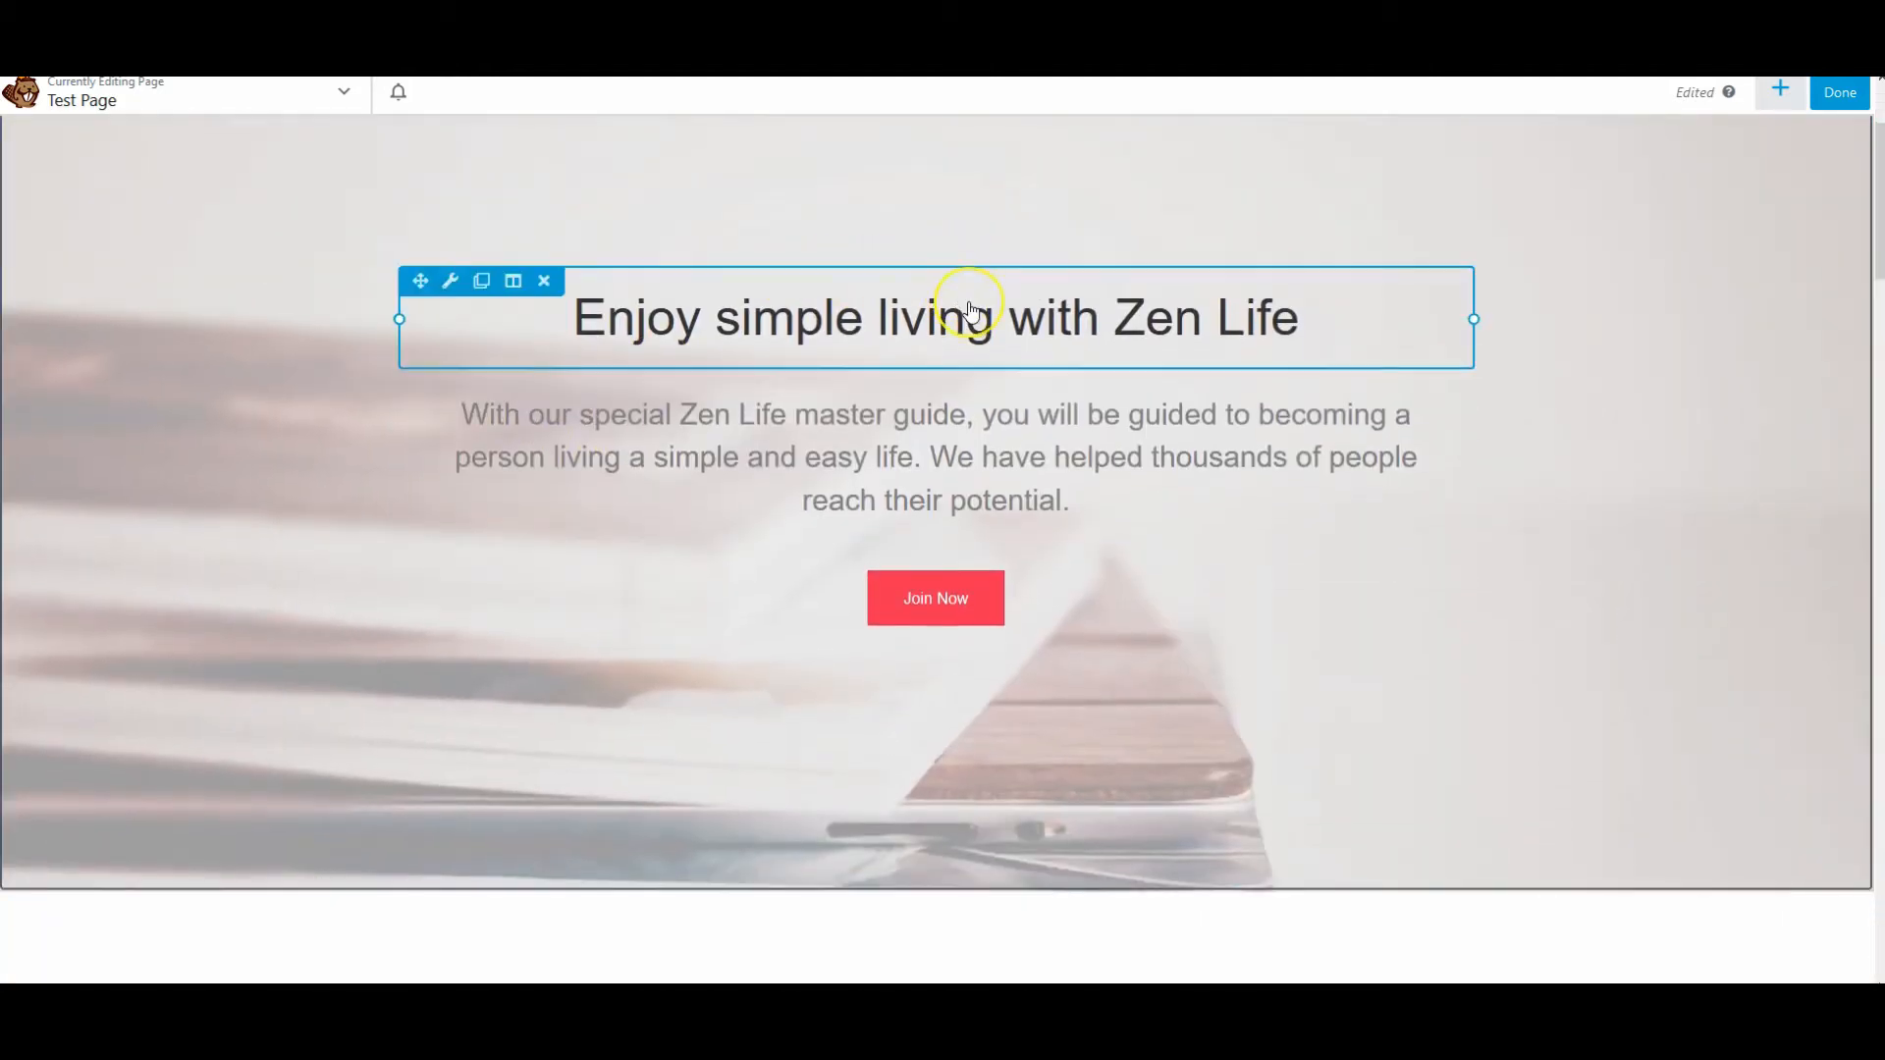
pyautogui.click(1780, 90)
pyautogui.click(1566, 166)
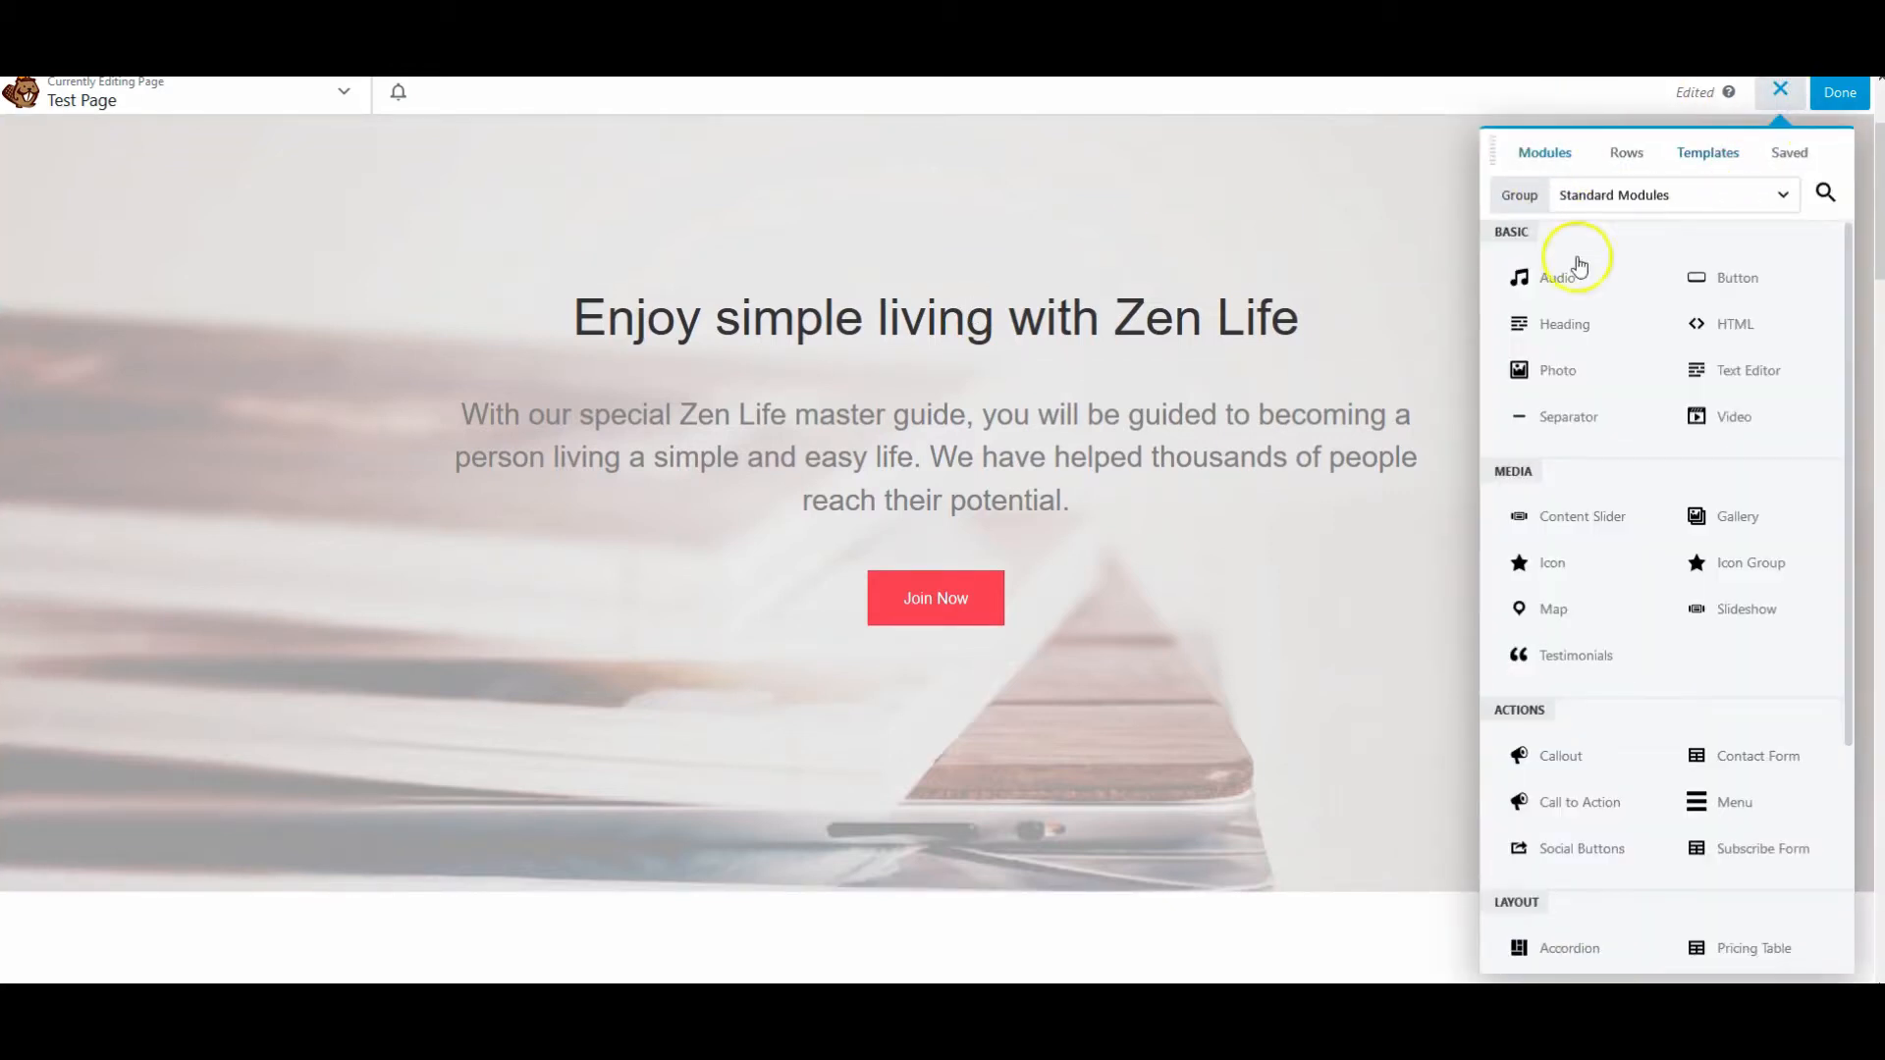
# Step: Open the settings of the Join Now button and examine its text, icon and link options
pyautogui.moveTo(869, 522)
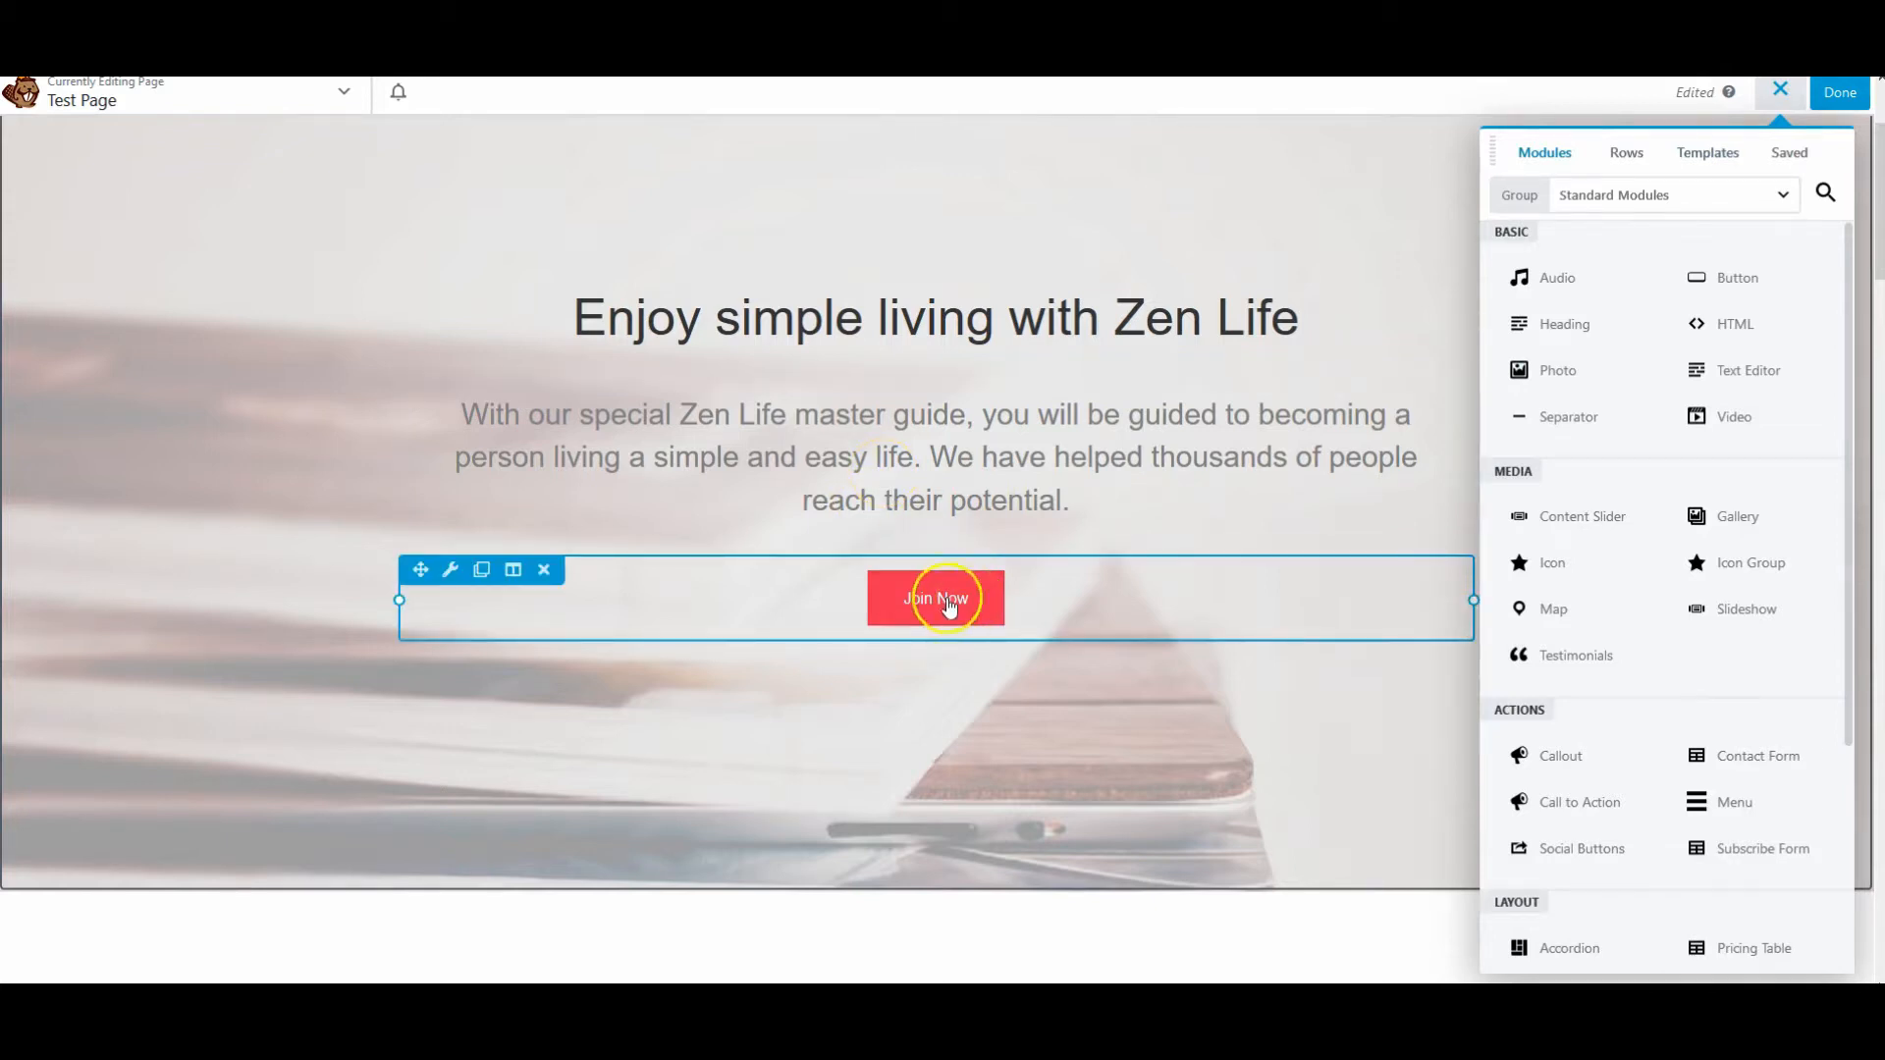
pyautogui.click(878, 598)
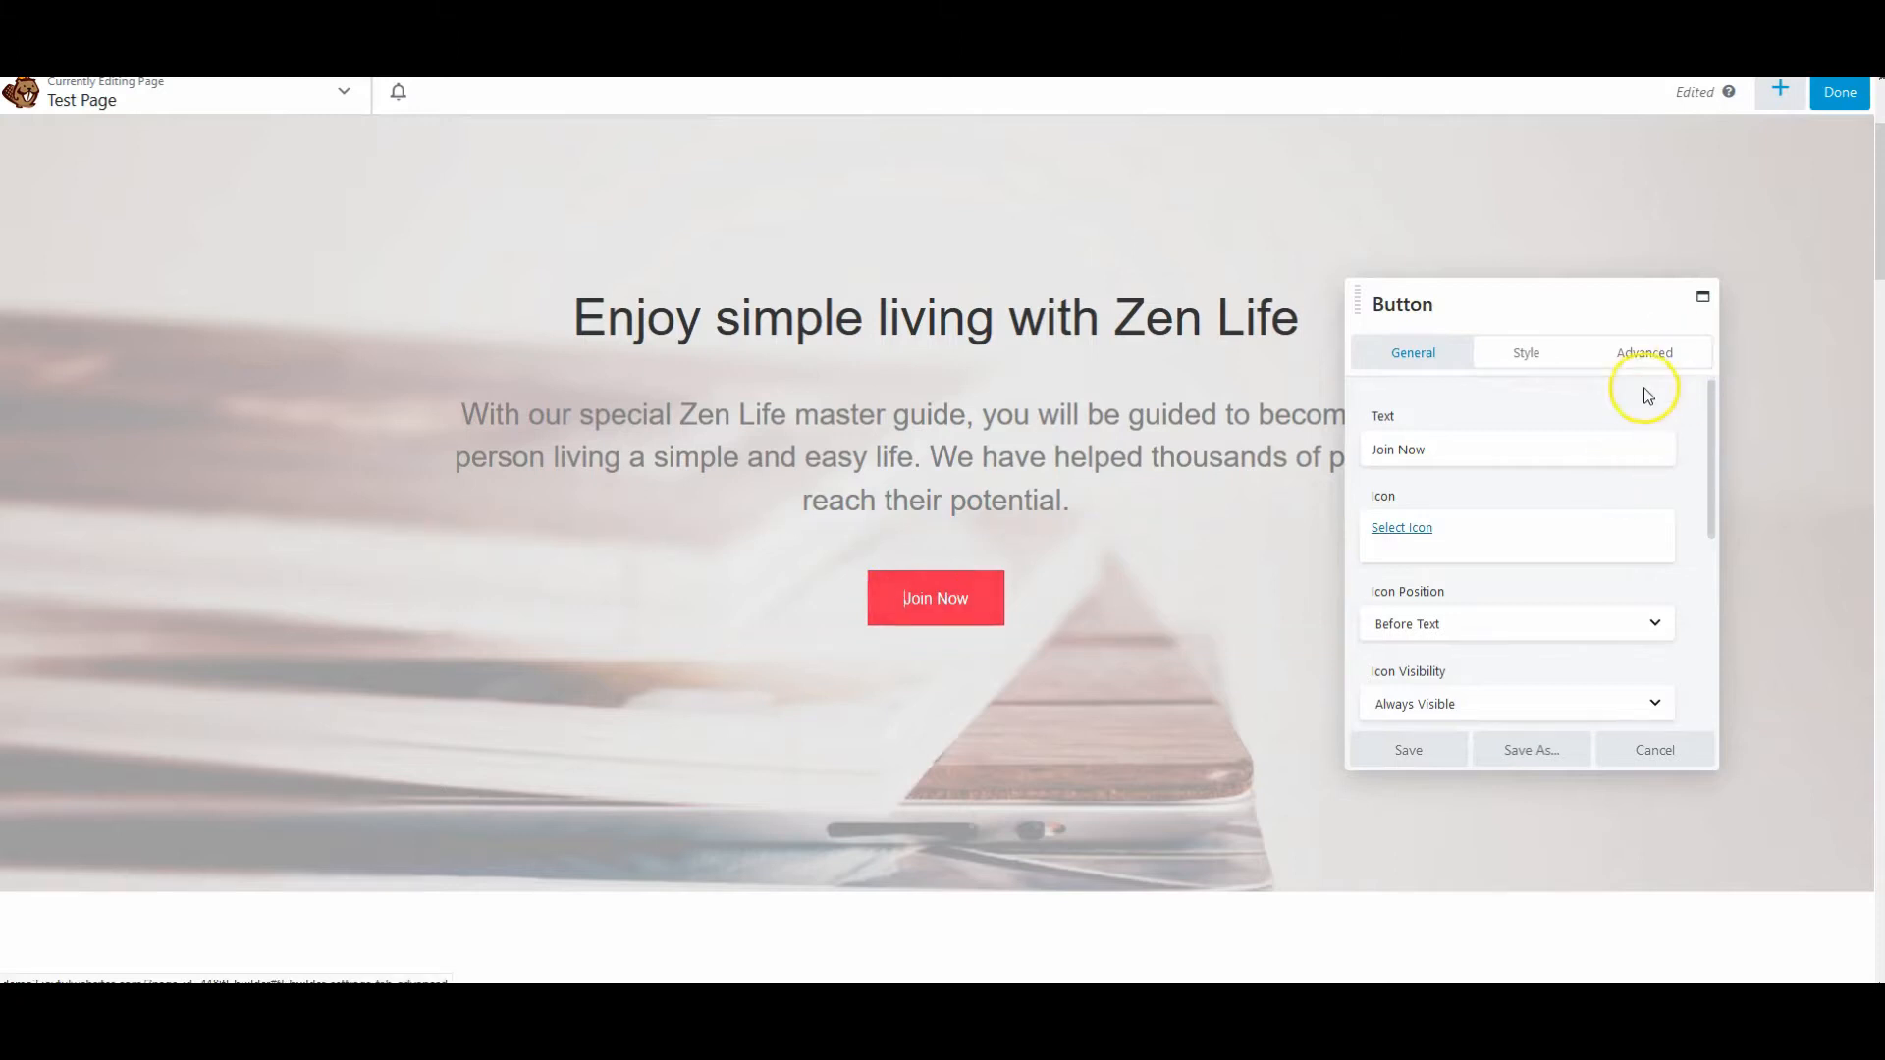
pyautogui.scroll(-5, 1630, 409)
pyautogui.scroll(5, 1630, 410)
pyautogui.scroll(-1, 1512, 444)
pyautogui.scroll(-1, 1517, 454)
pyautogui.scroll(-2, 1517, 453)
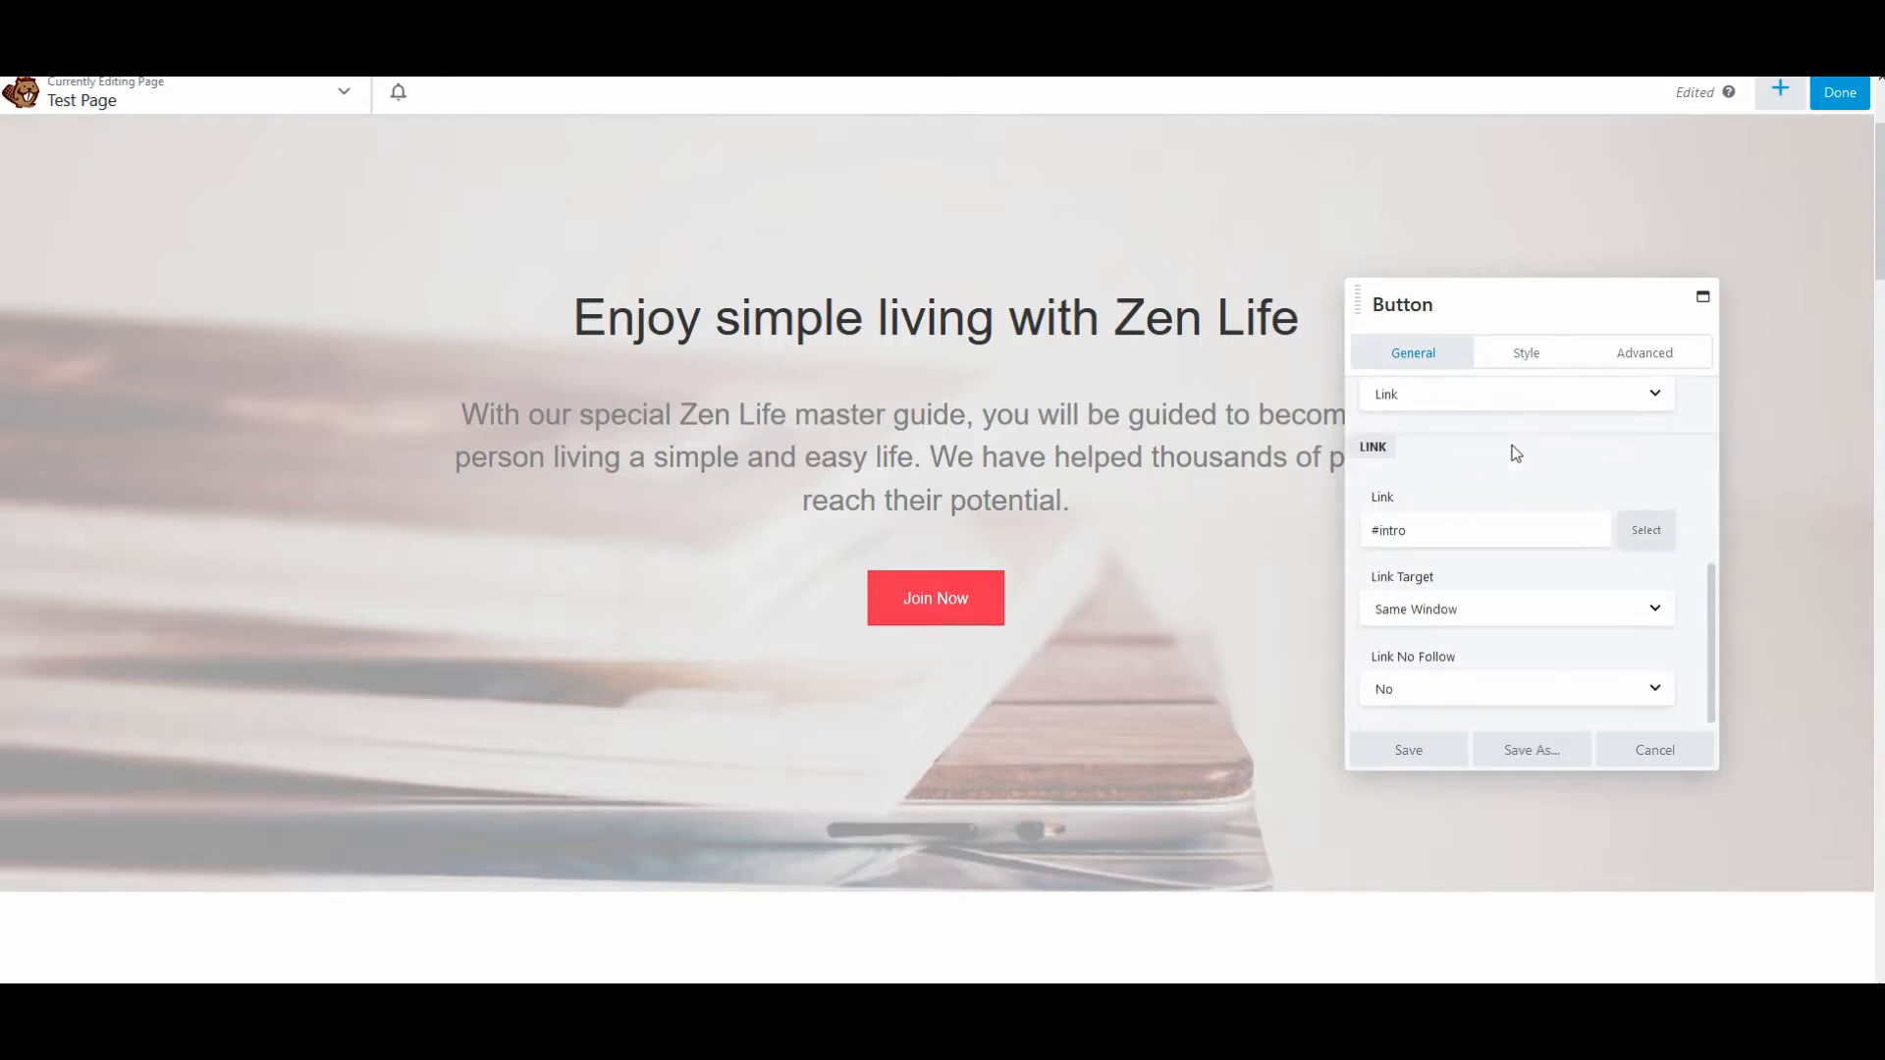
# Step: Examine the Join Now button's color, transition, structure, padding, responsive and advanced settings, and cancel without saving
pyautogui.click(1532, 358)
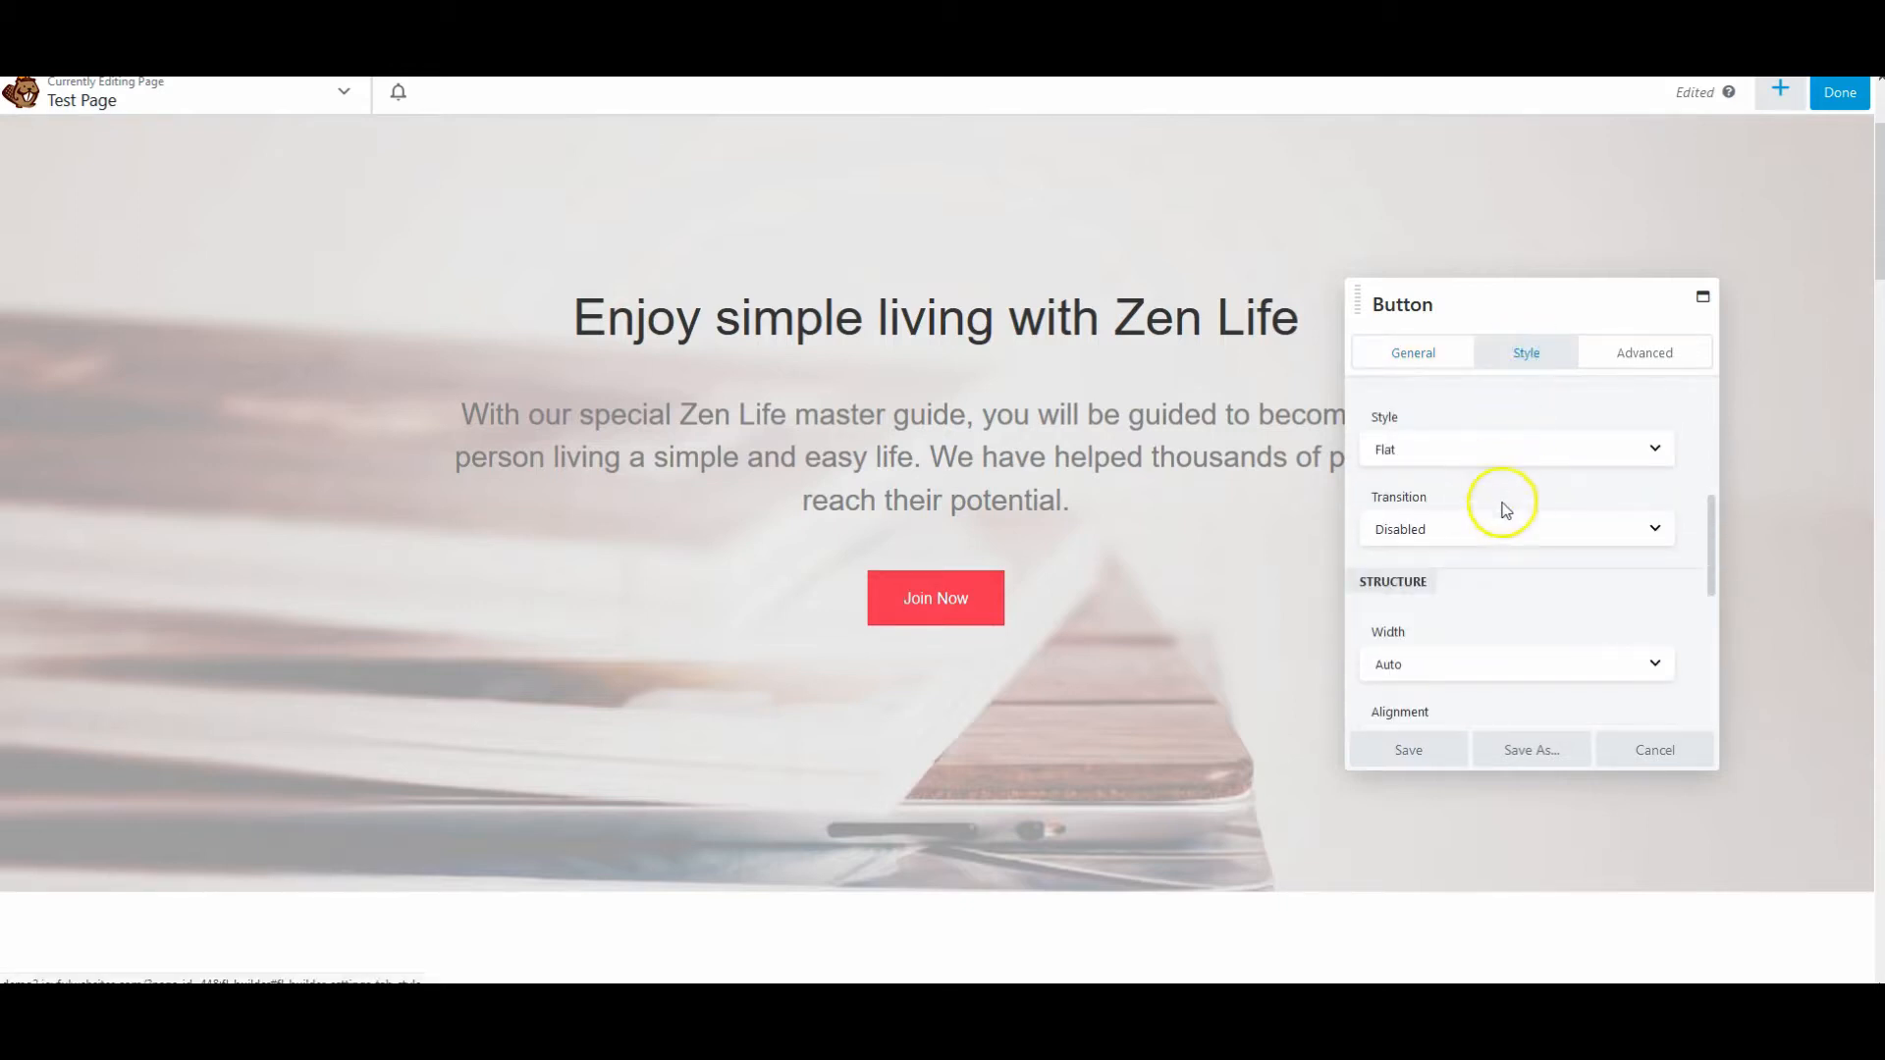
pyautogui.scroll(3, 1507, 510)
pyautogui.scroll(1, 1512, 526)
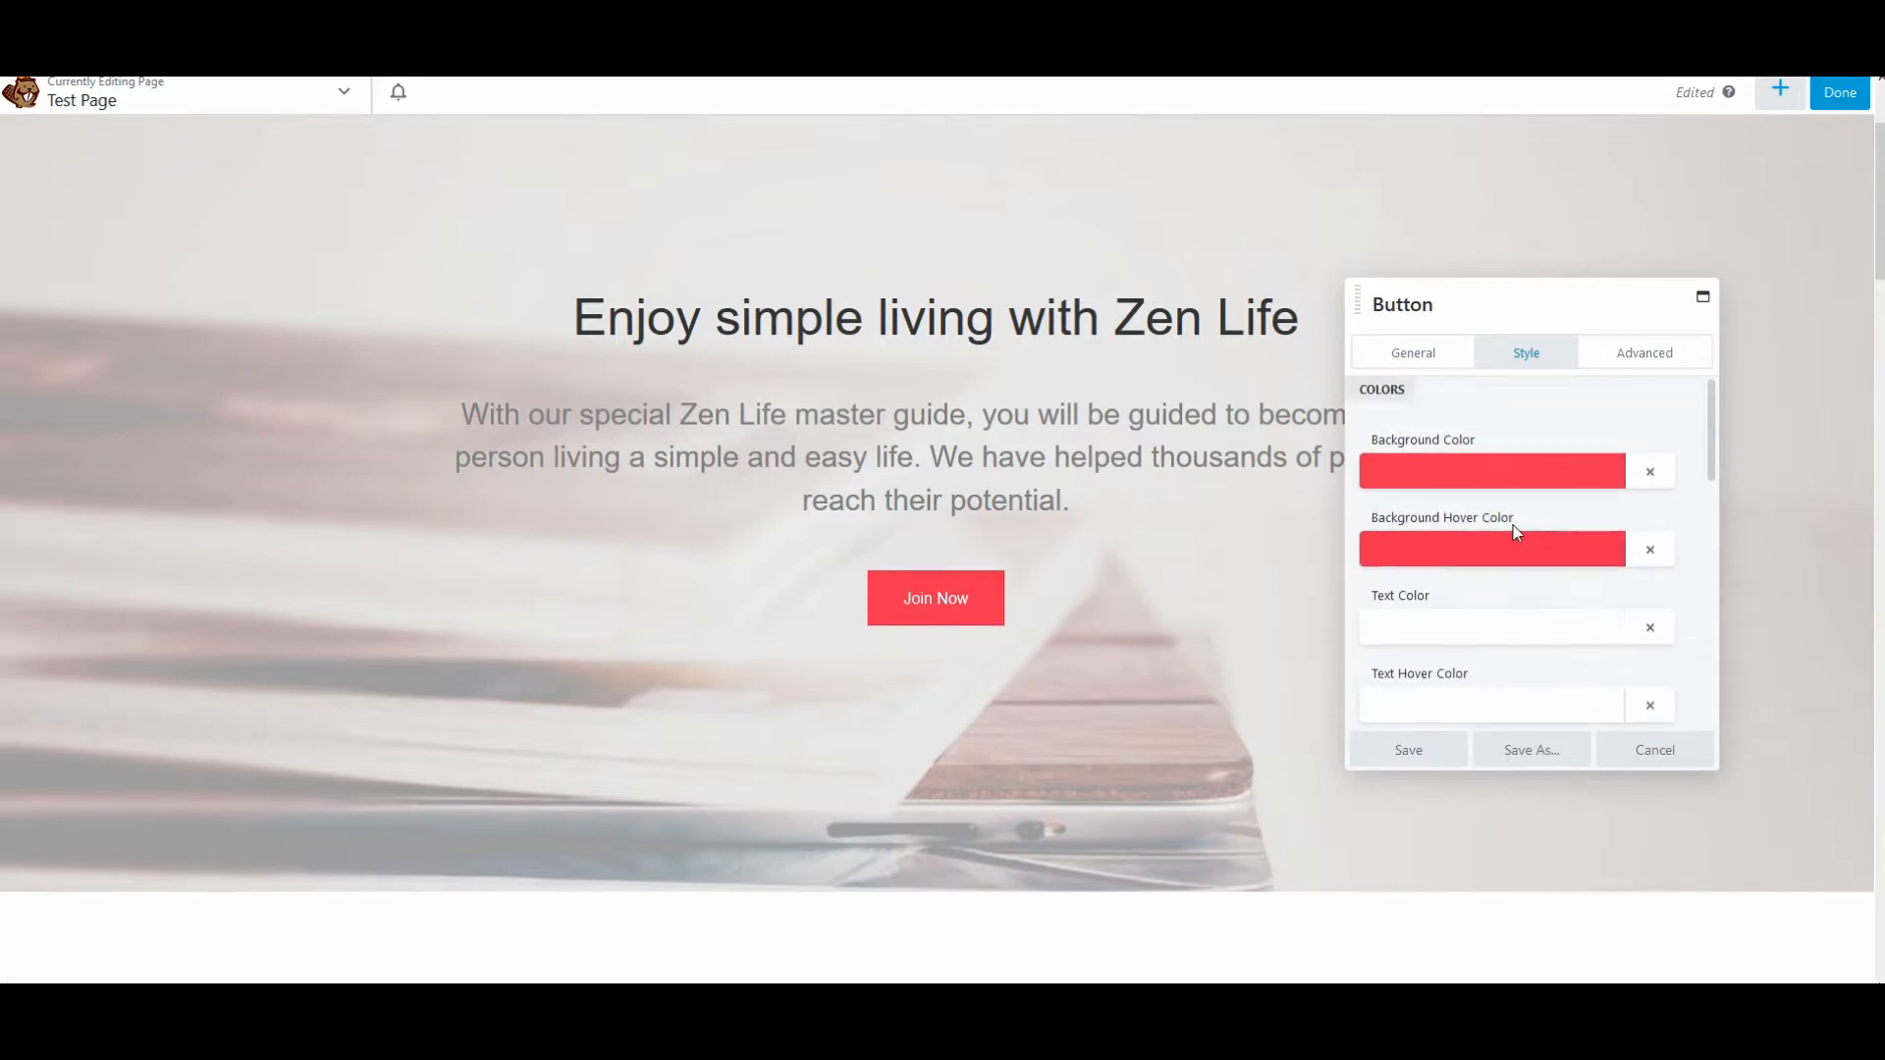
pyautogui.scroll(-3, 1512, 533)
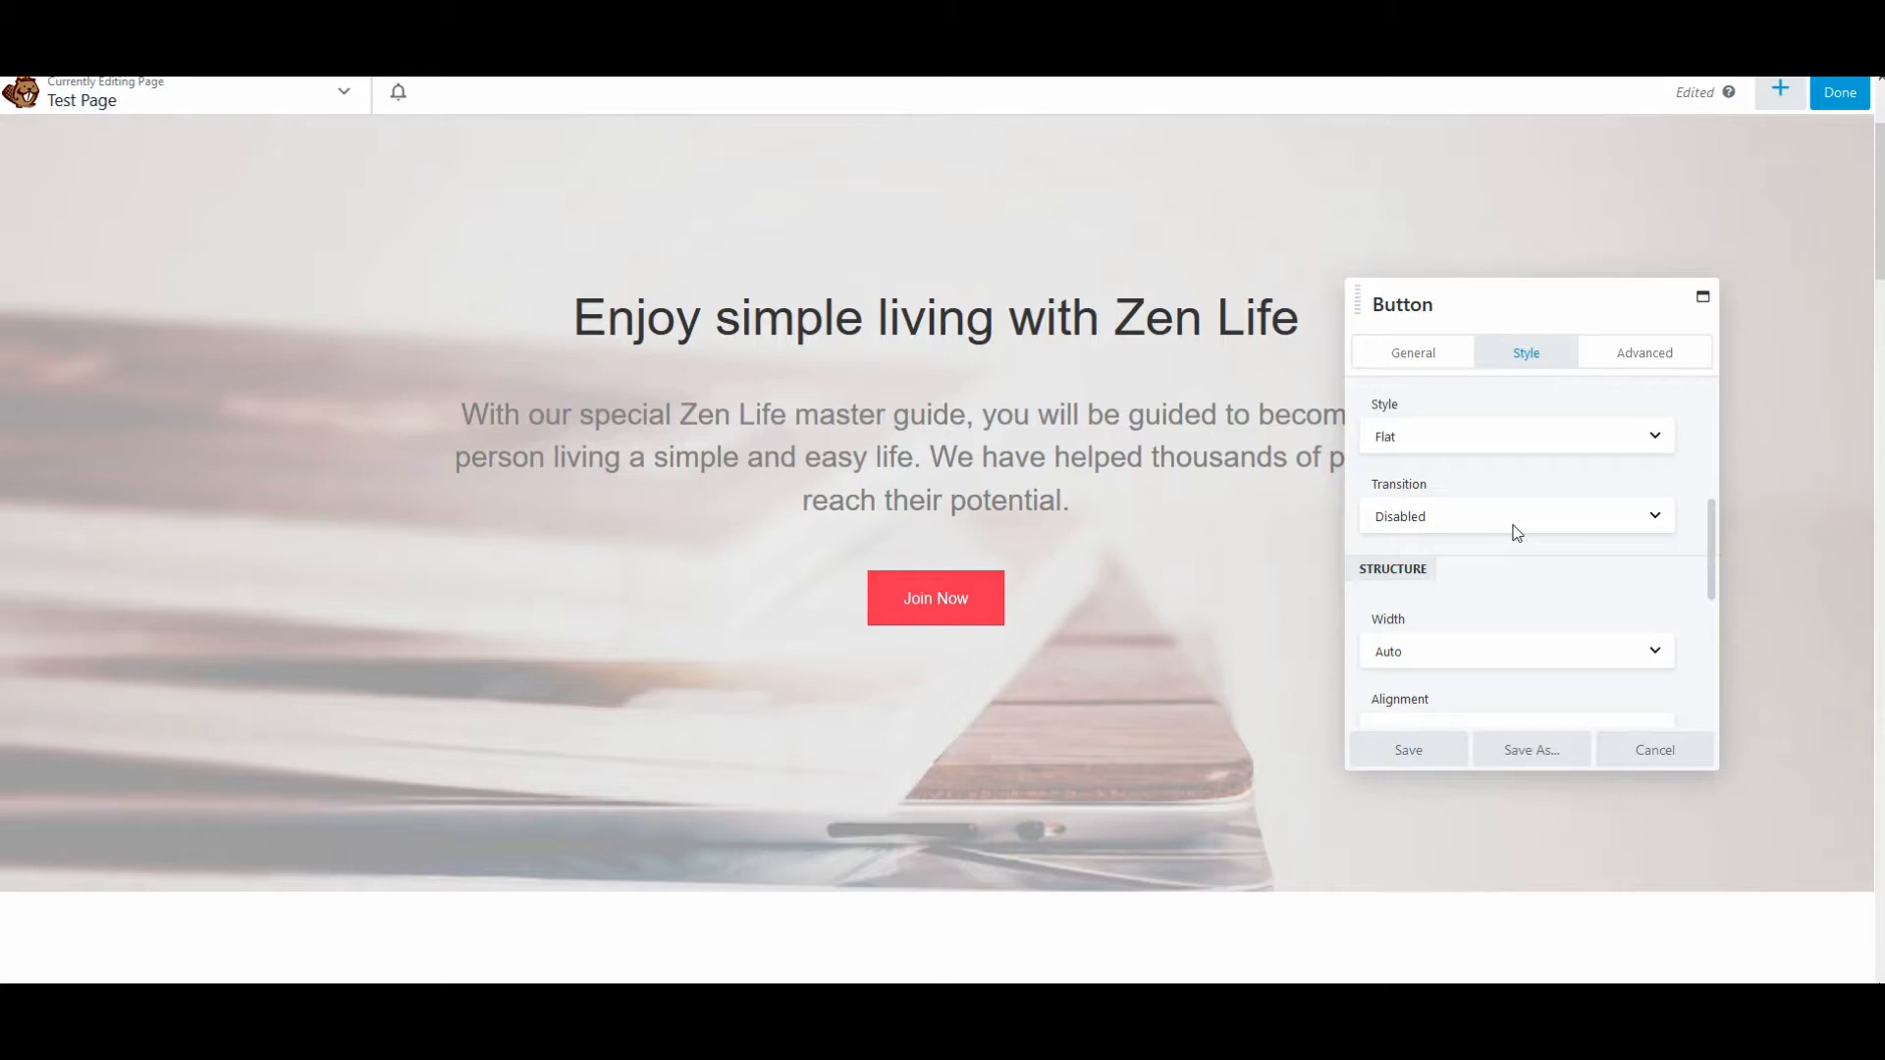
pyautogui.scroll(-2, 1517, 531)
pyautogui.scroll(-4, 1523, 580)
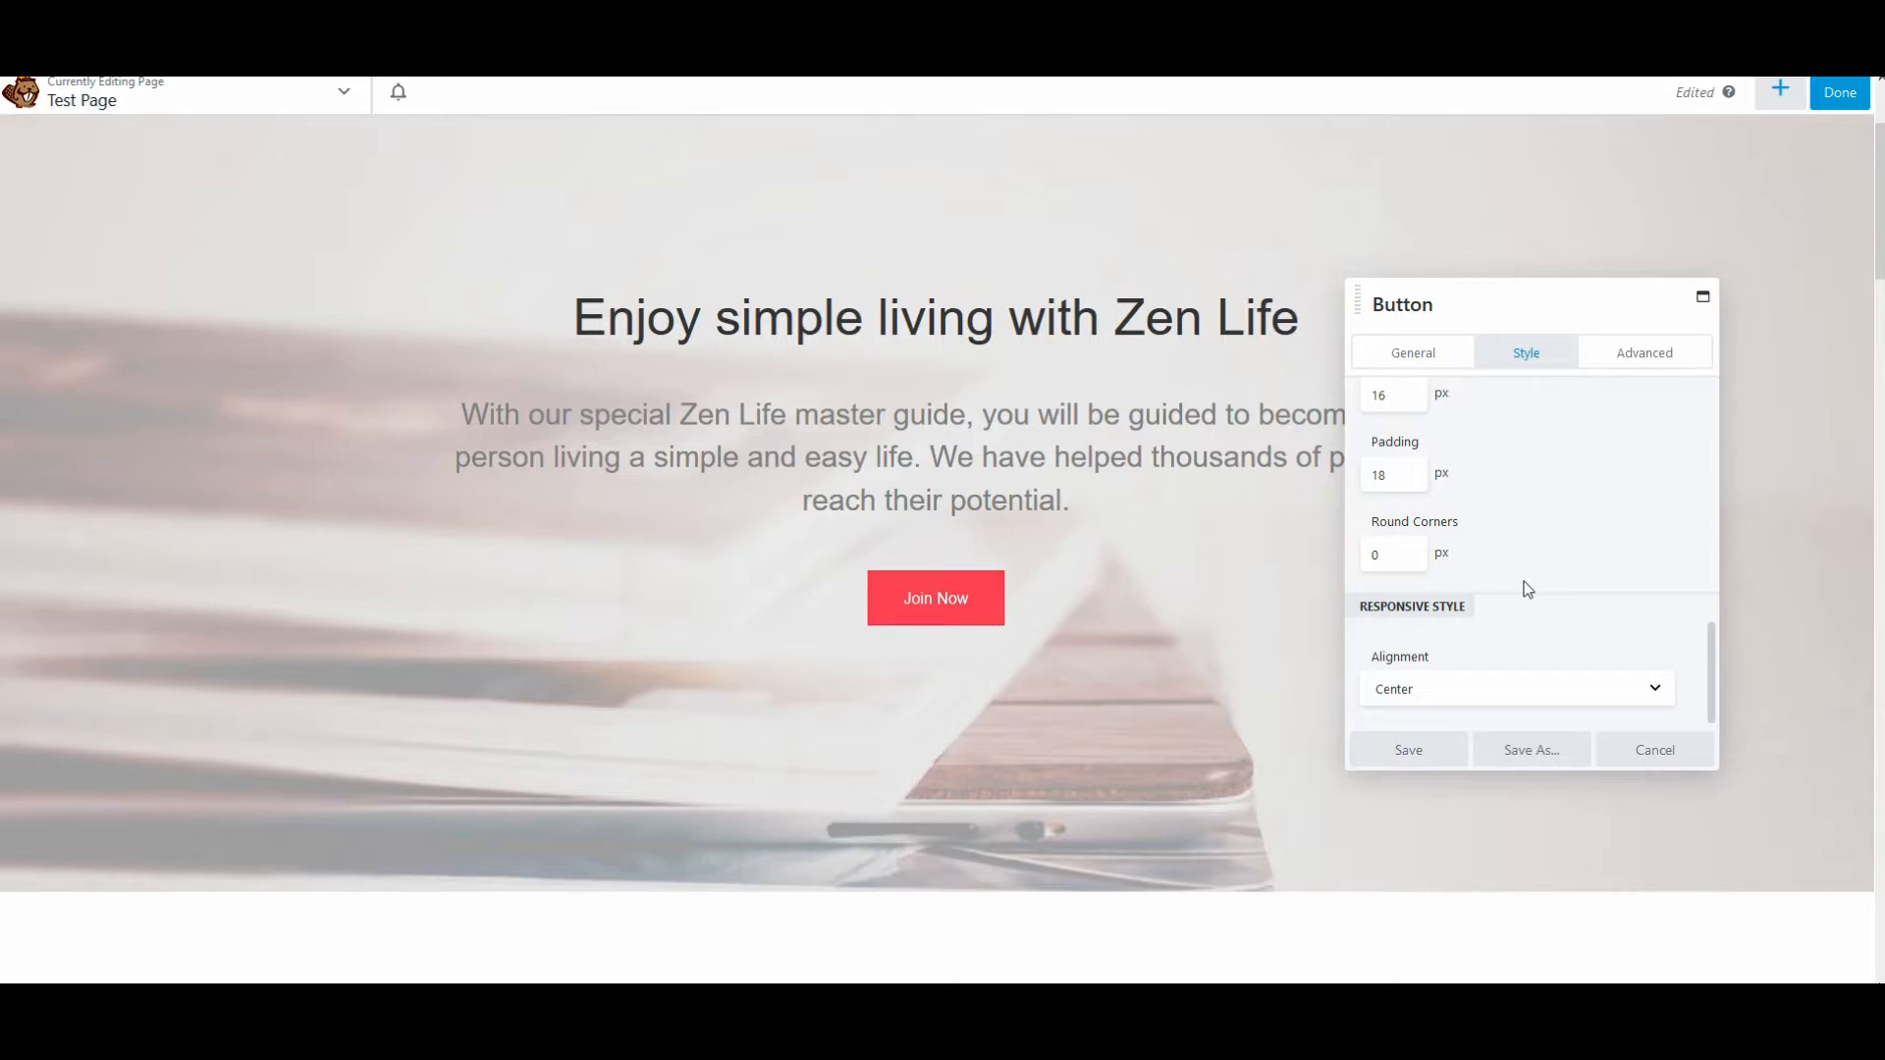
pyautogui.click(1624, 354)
pyautogui.click(1657, 750)
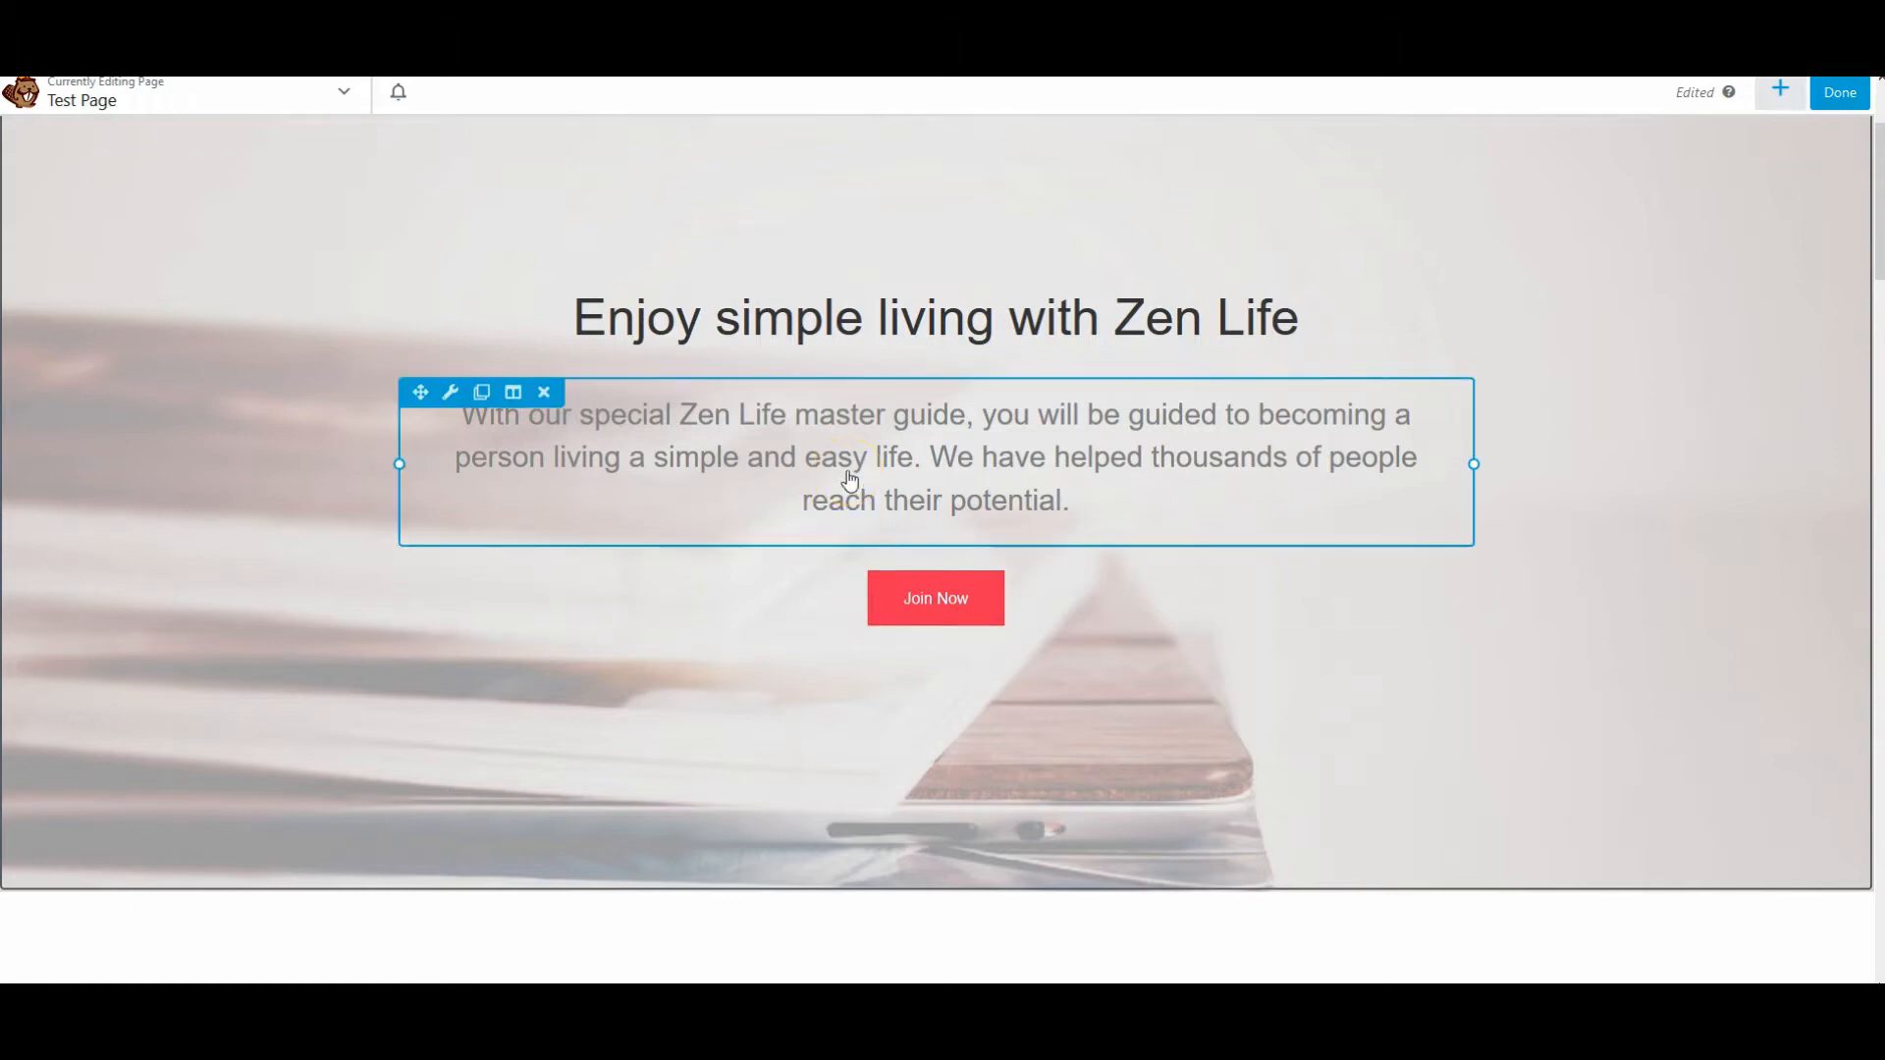
# Step: Open the settings of the 66% number counter and examine its layout, number type, text and animation options
pyautogui.scroll(-4, 851, 479)
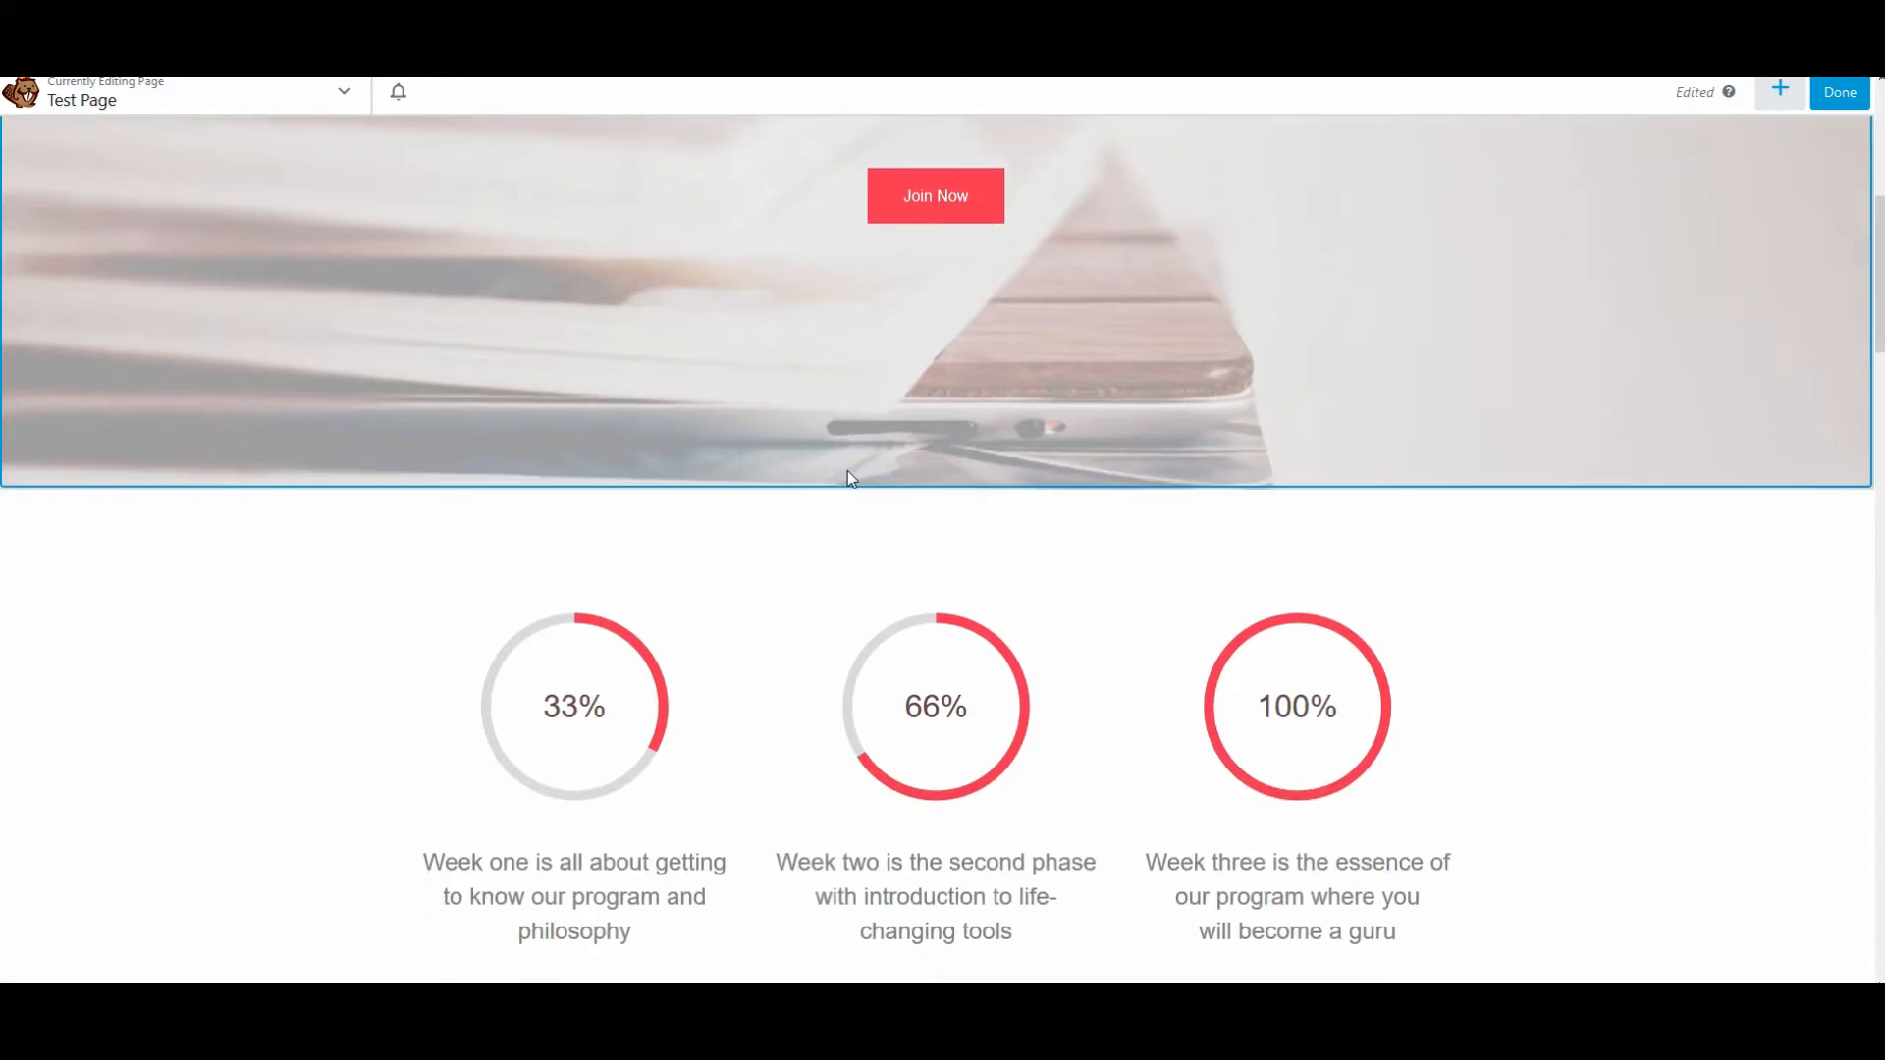
pyautogui.scroll(-2, 846, 470)
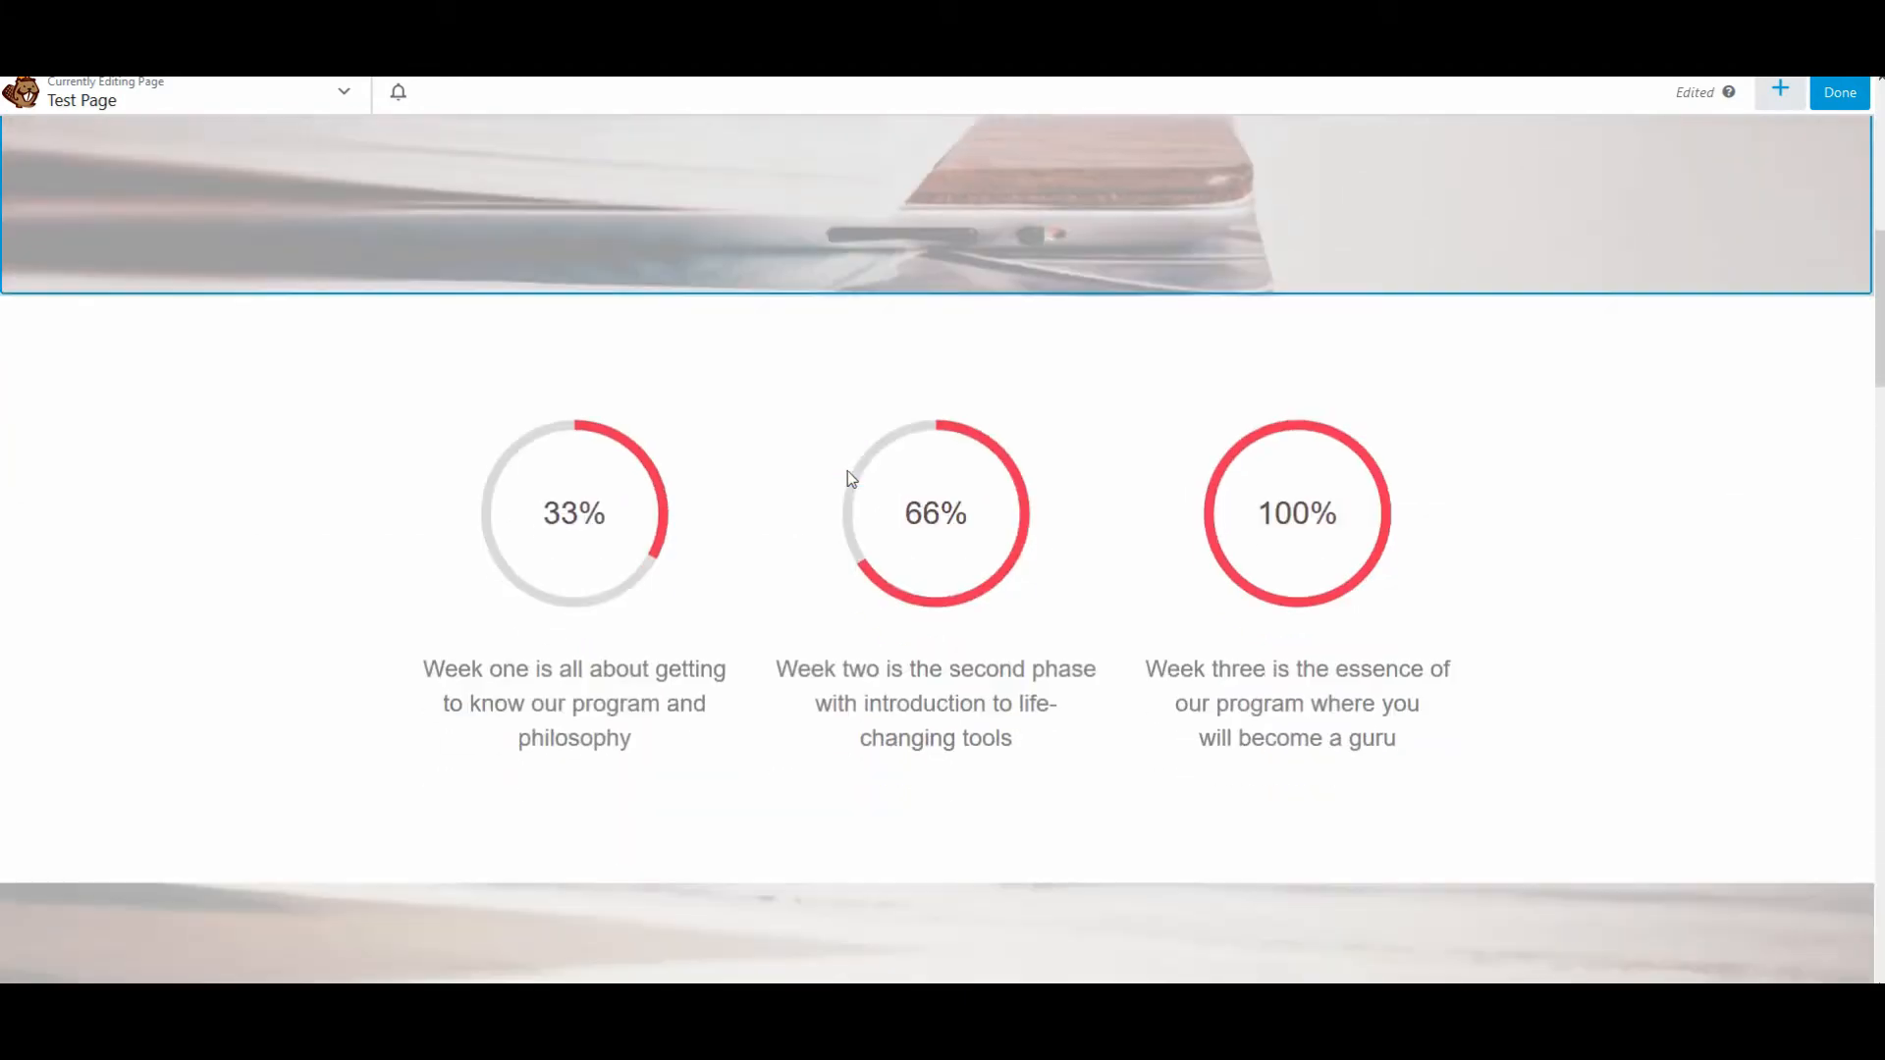
pyautogui.click(994, 567)
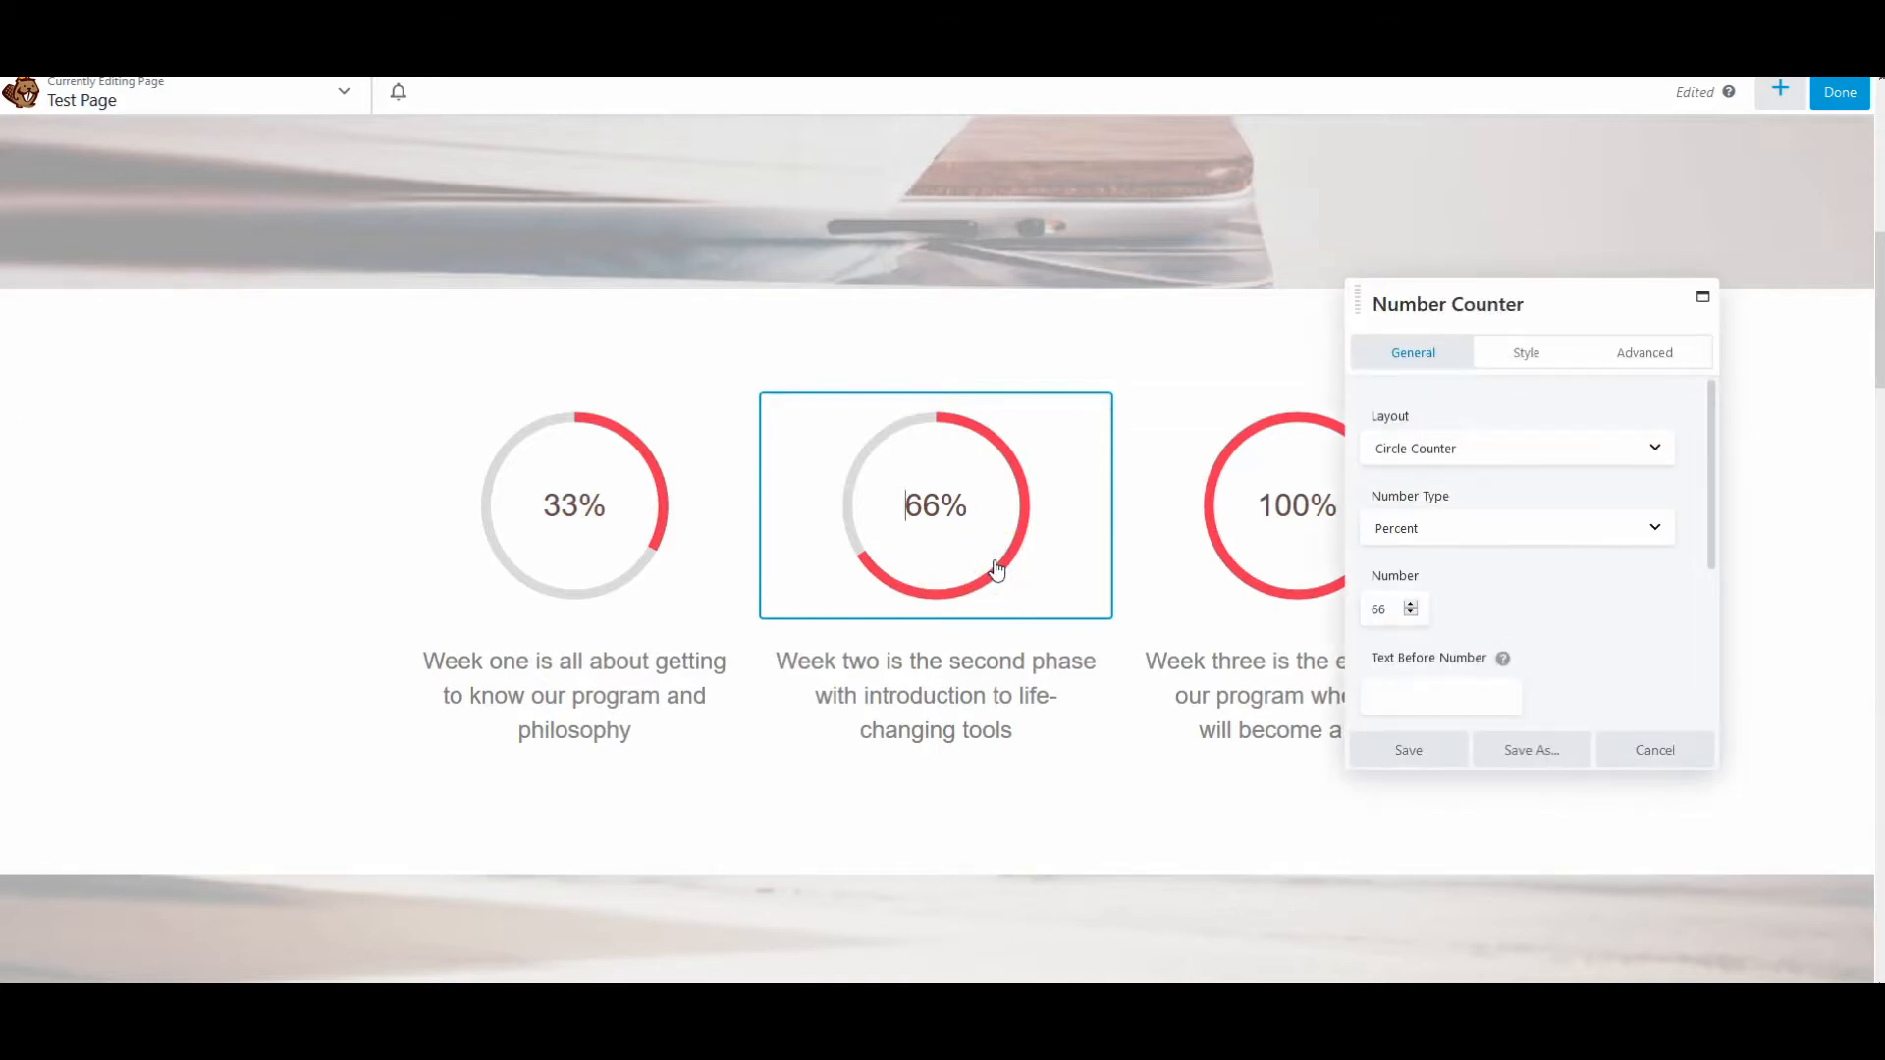
pyautogui.scroll(-3, 1489, 561)
pyautogui.scroll(-1, 1493, 571)
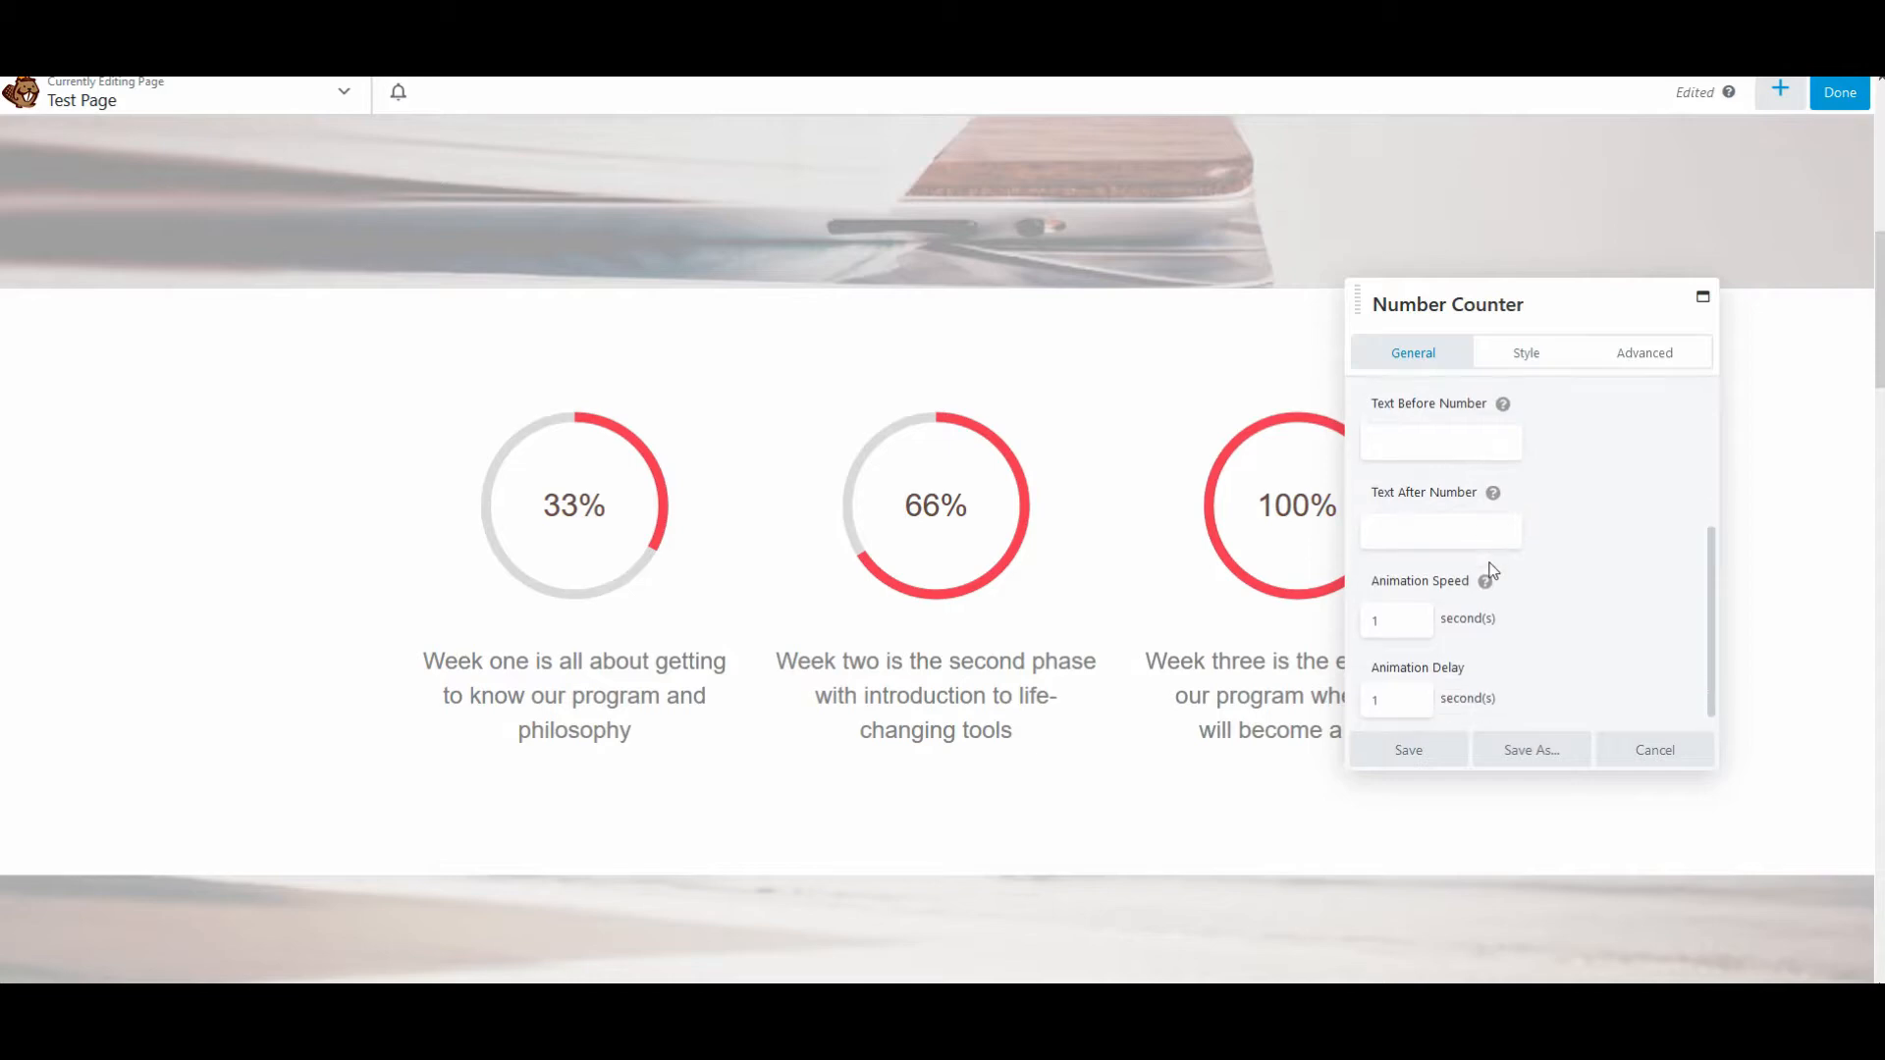
# Step: Save the number counter's settings, and examine the testimonials module's layout and slider options without saving changes
pyautogui.click(1404, 749)
pyautogui.scroll(-5, 749, 555)
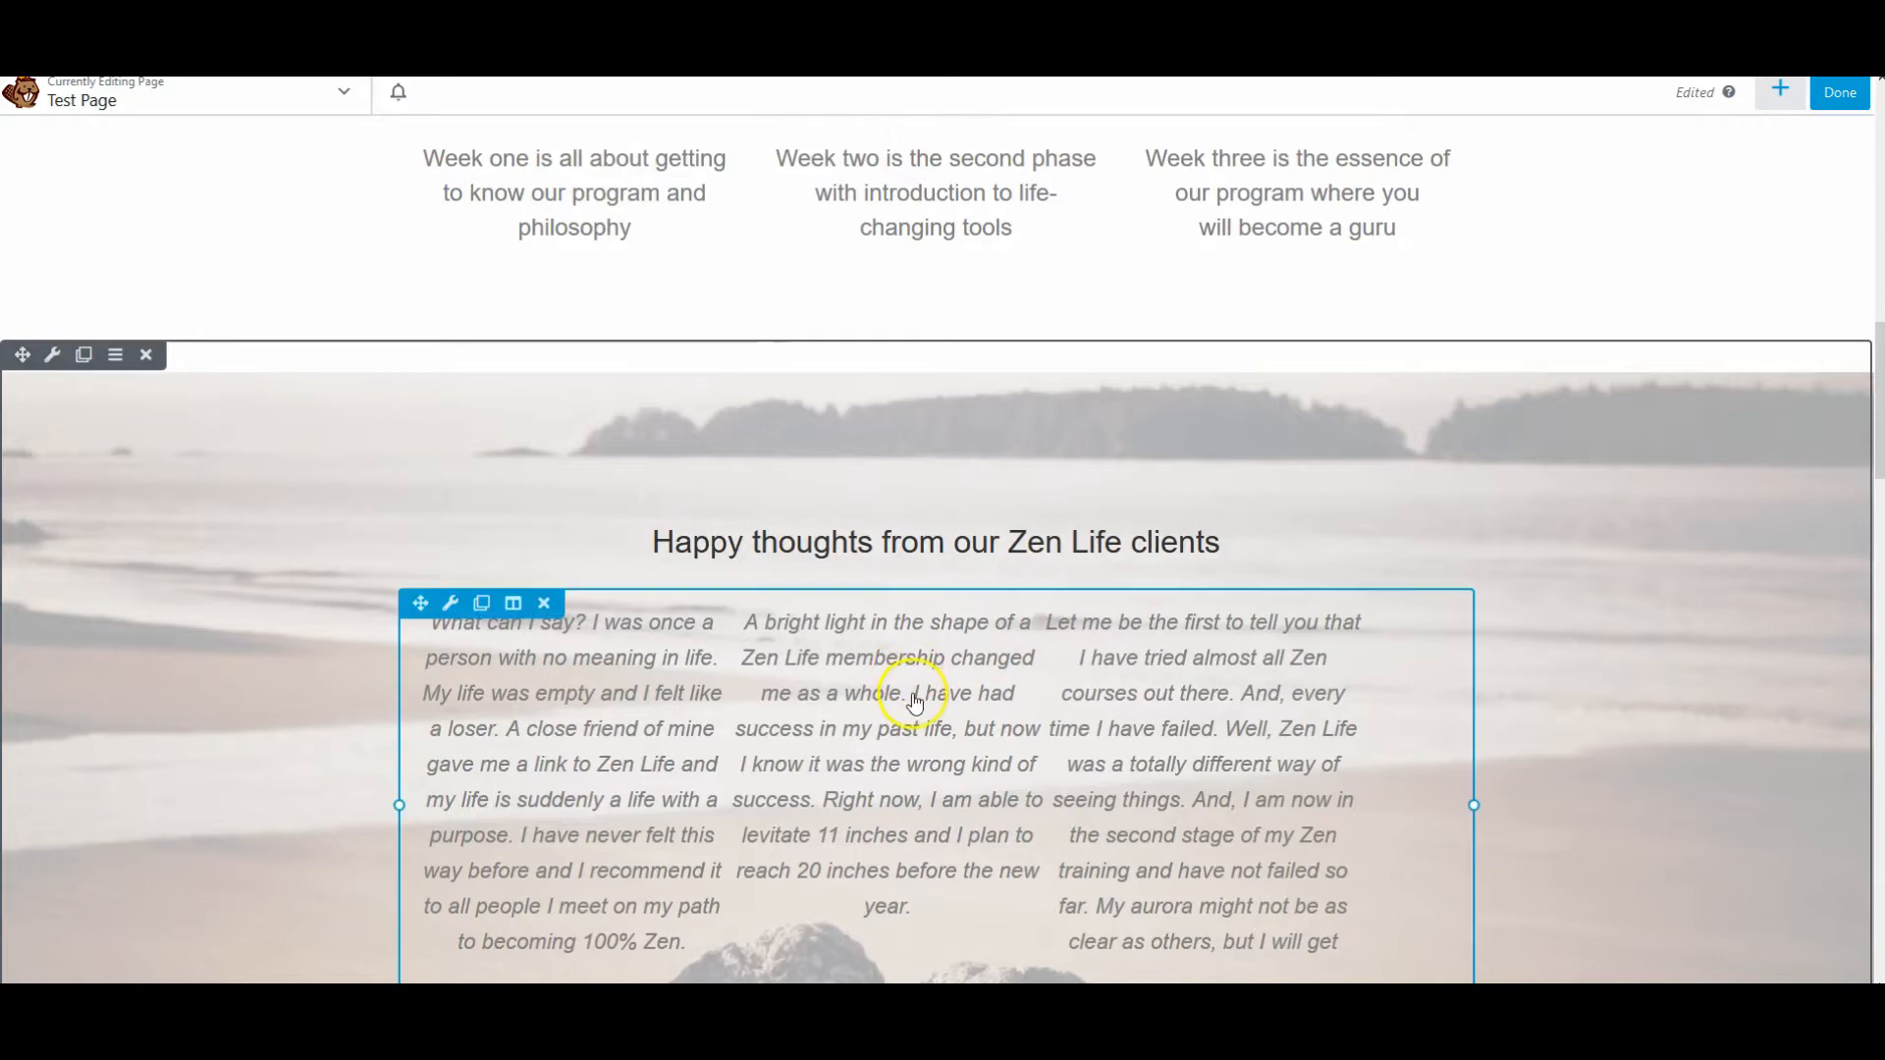
pyautogui.scroll(-3, 911, 687)
pyautogui.click(768, 530)
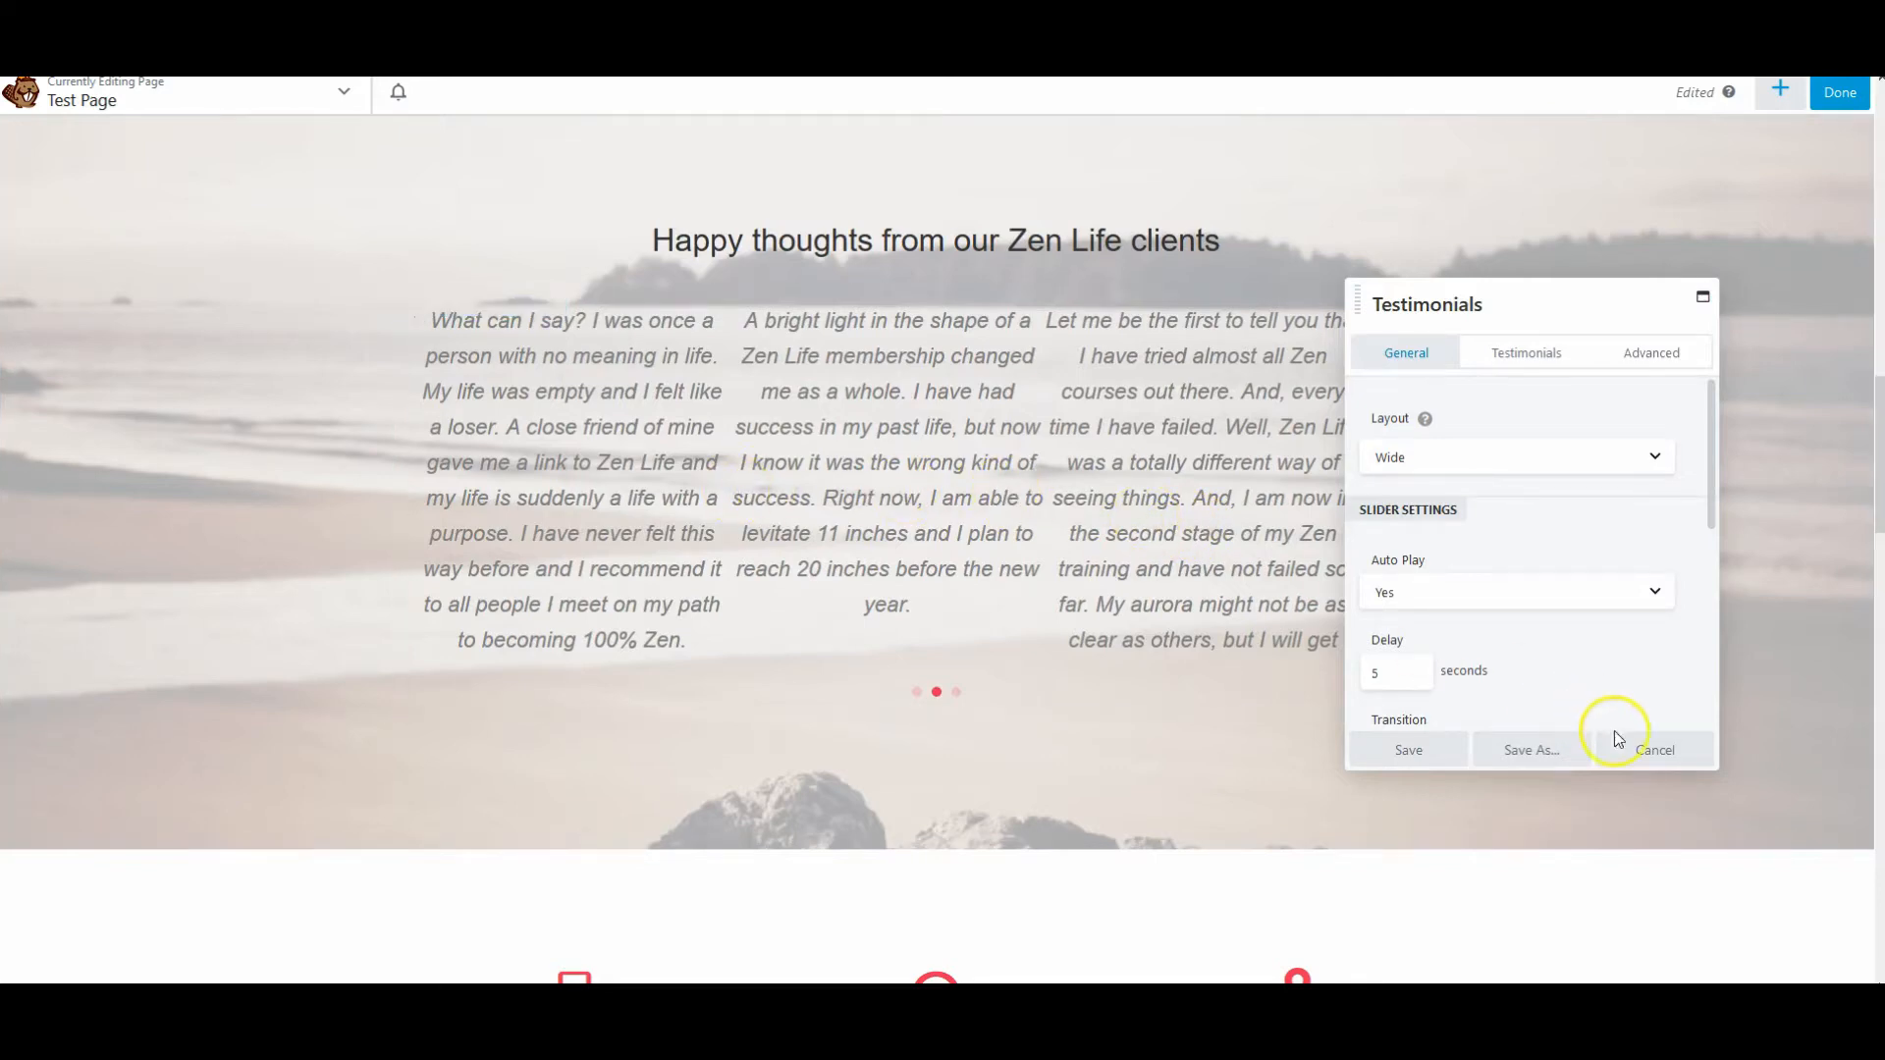
pyautogui.click(1615, 738)
pyautogui.click(959, 699)
pyautogui.click(1652, 751)
# Step: Examine the product and course comparison sections, open the Zen of the Future bar counter's settings, and cancel without saving
pyautogui.scroll(-2, 650, 496)
pyautogui.scroll(-4, 650, 496)
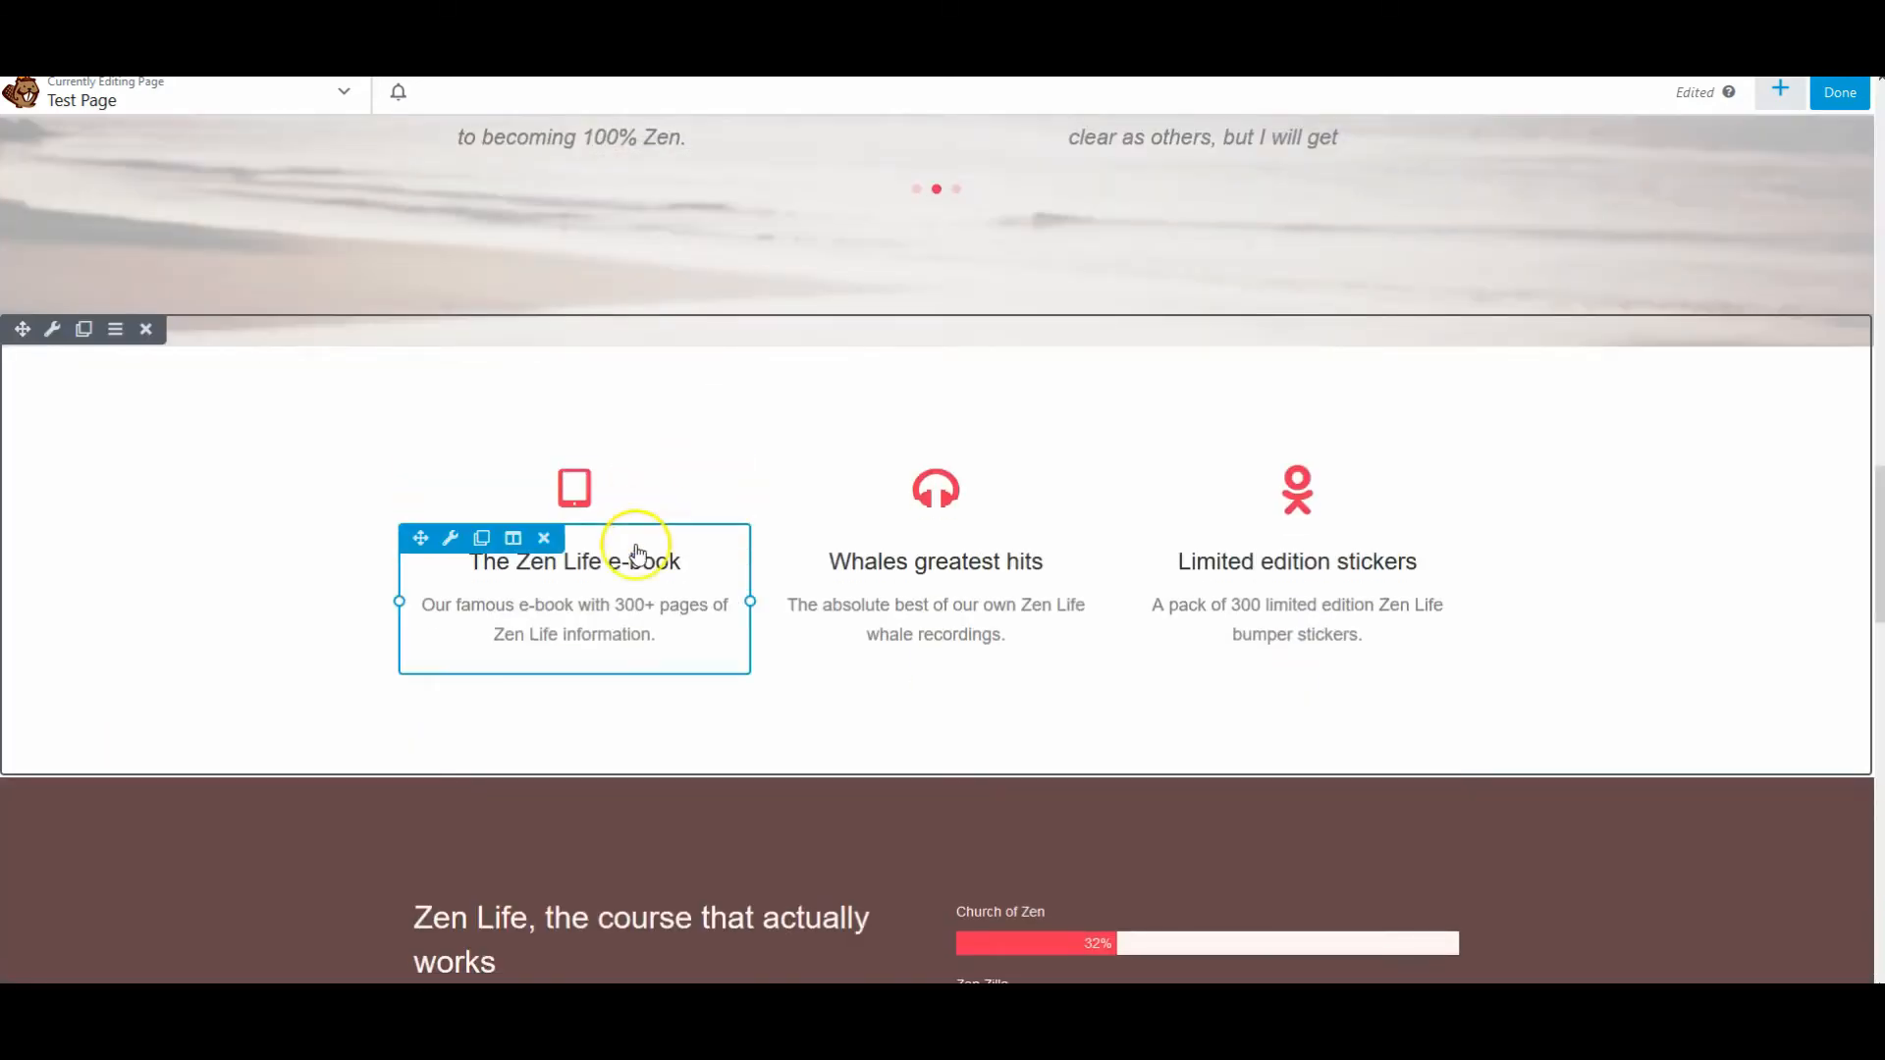
pyautogui.scroll(-5, 628, 579)
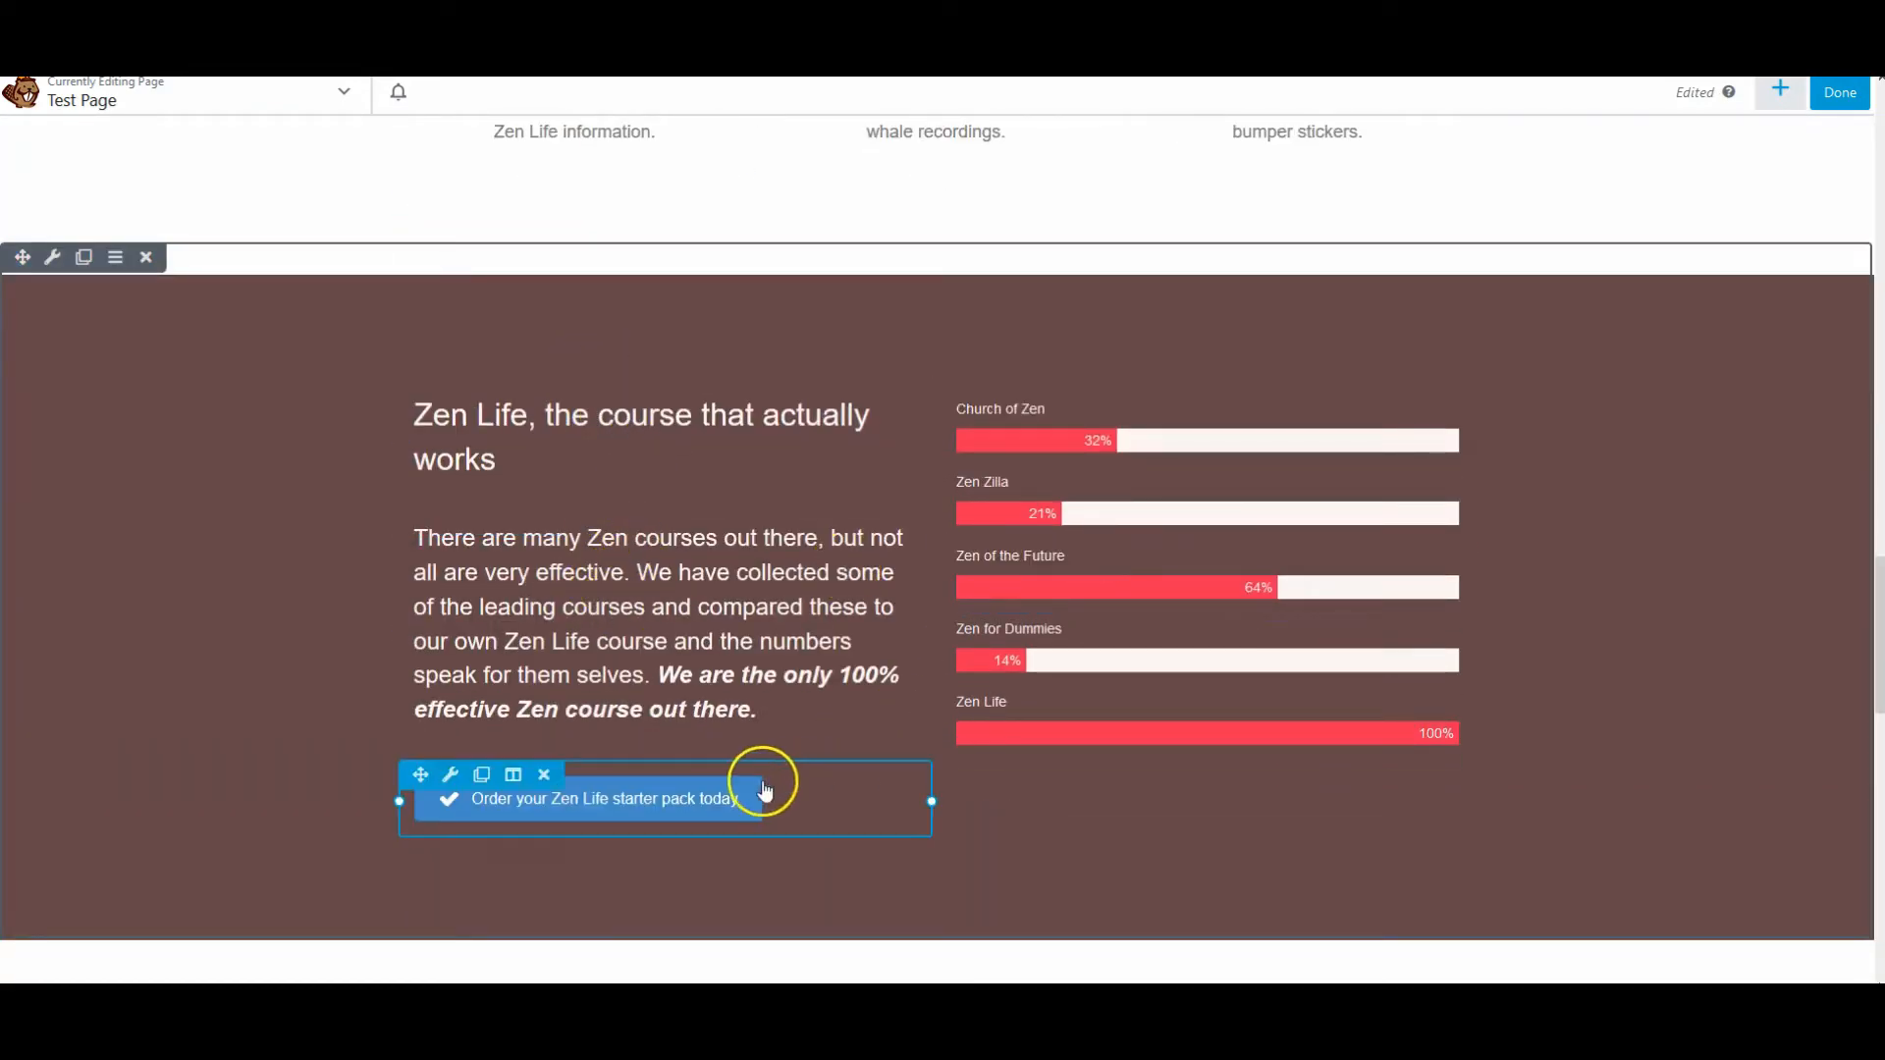
pyautogui.click(1182, 584)
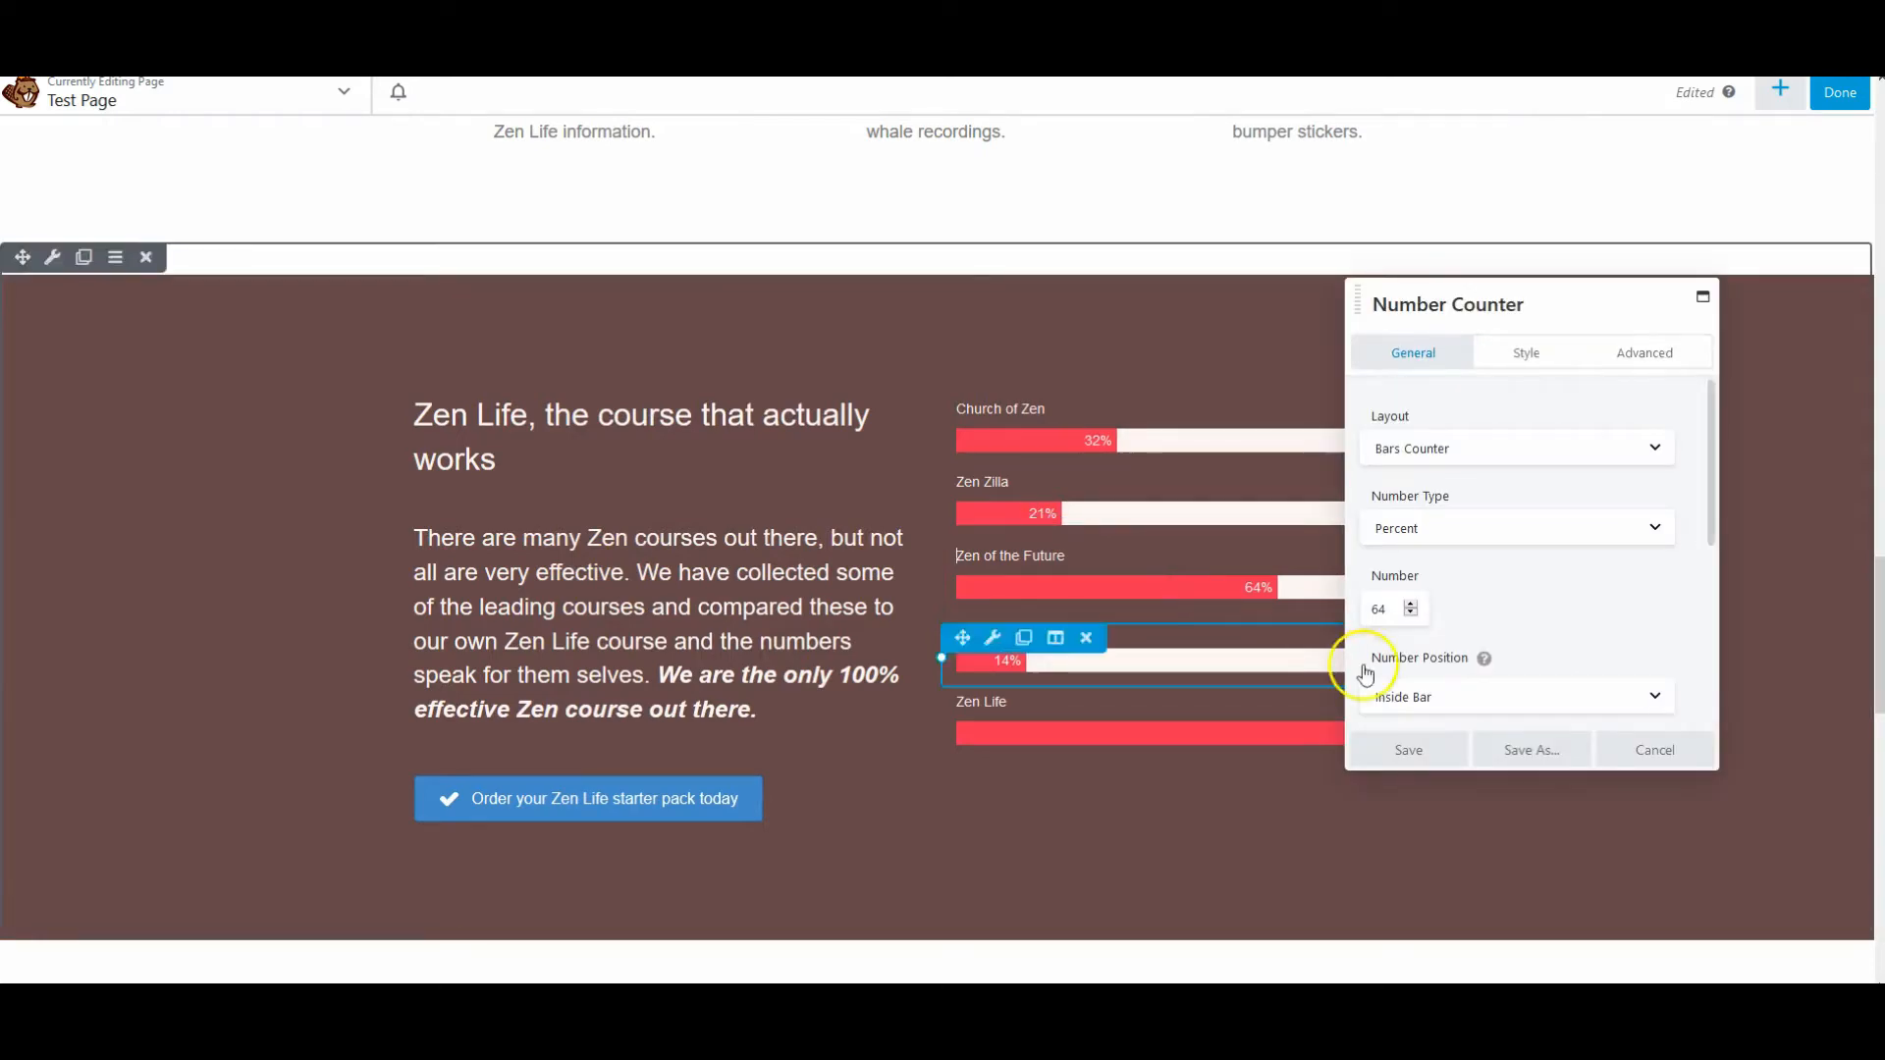
pyautogui.click(1653, 750)
# Step: Look through the user photos, newsletter sign-up and footer sections of the Zen Life layout and return to the page start
pyautogui.scroll(-10, 1214, 757)
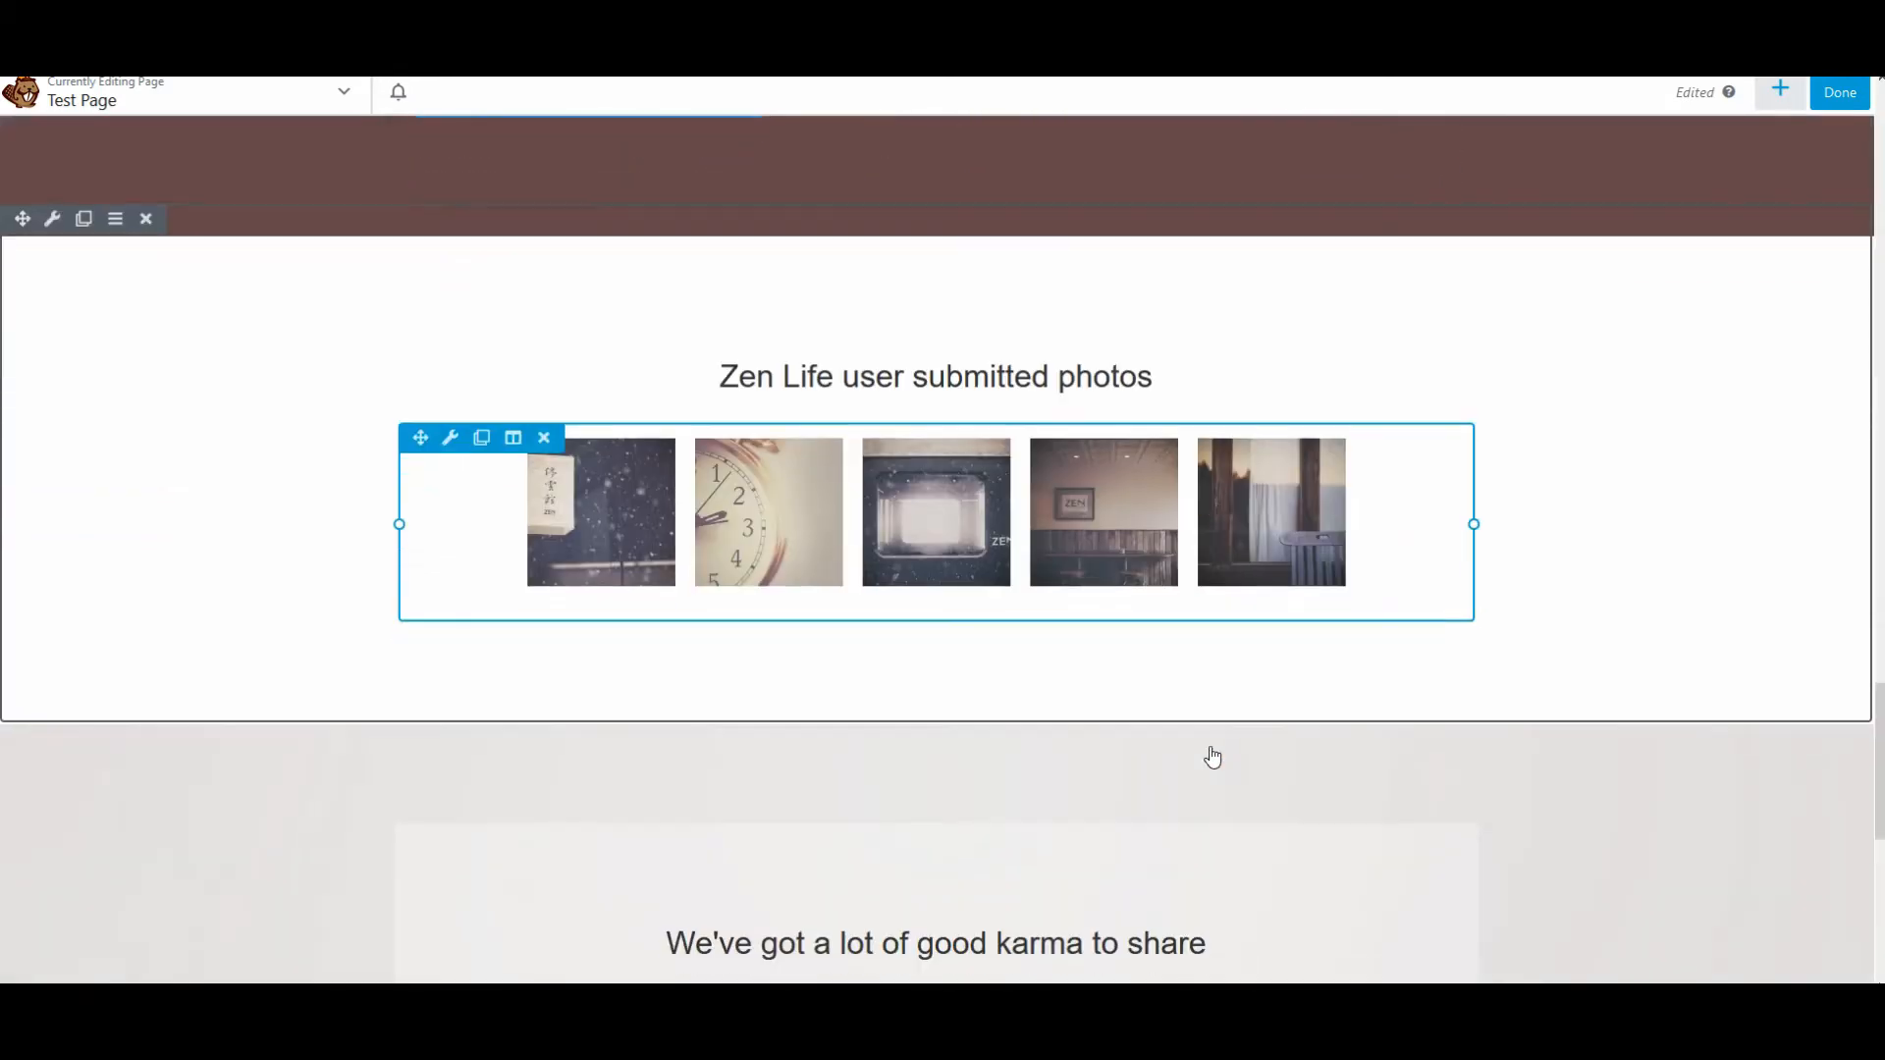
pyautogui.scroll(-5, 1171, 538)
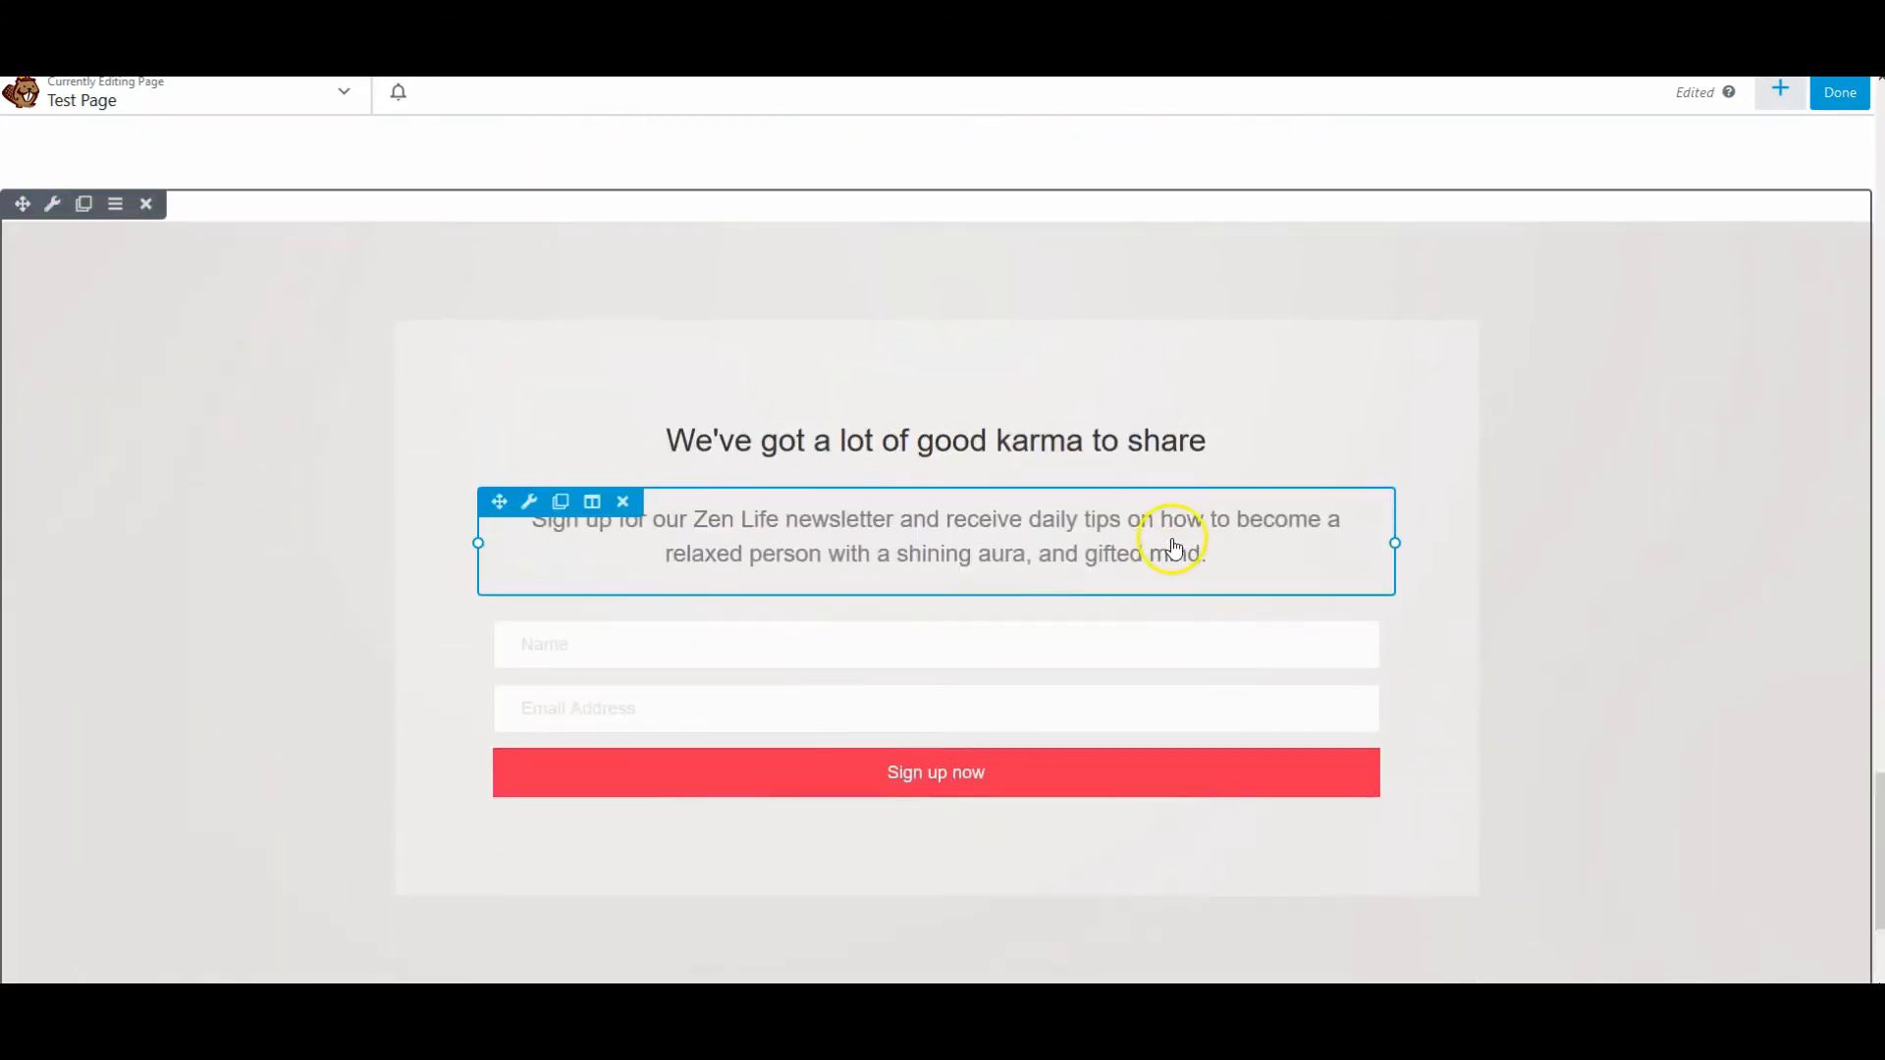
pyautogui.scroll(-3, 1173, 542)
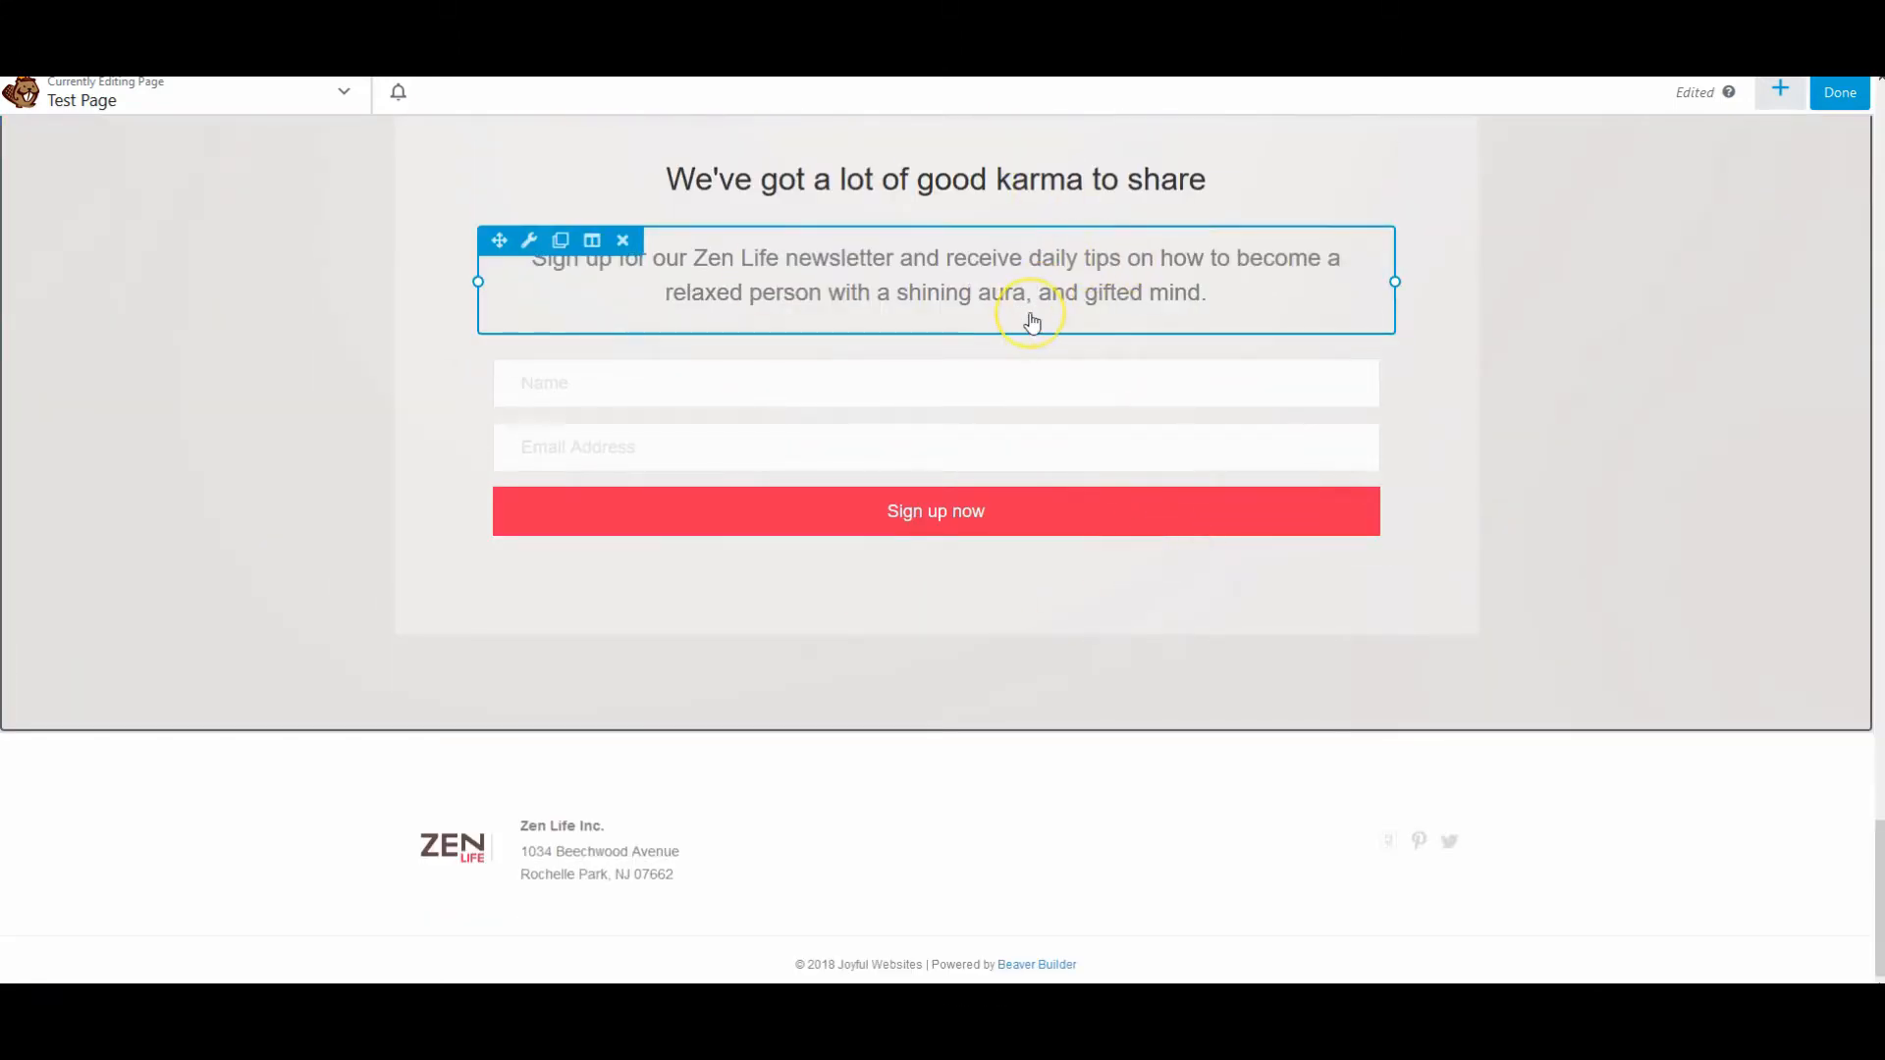
pyautogui.scroll(20, 1048, 321)
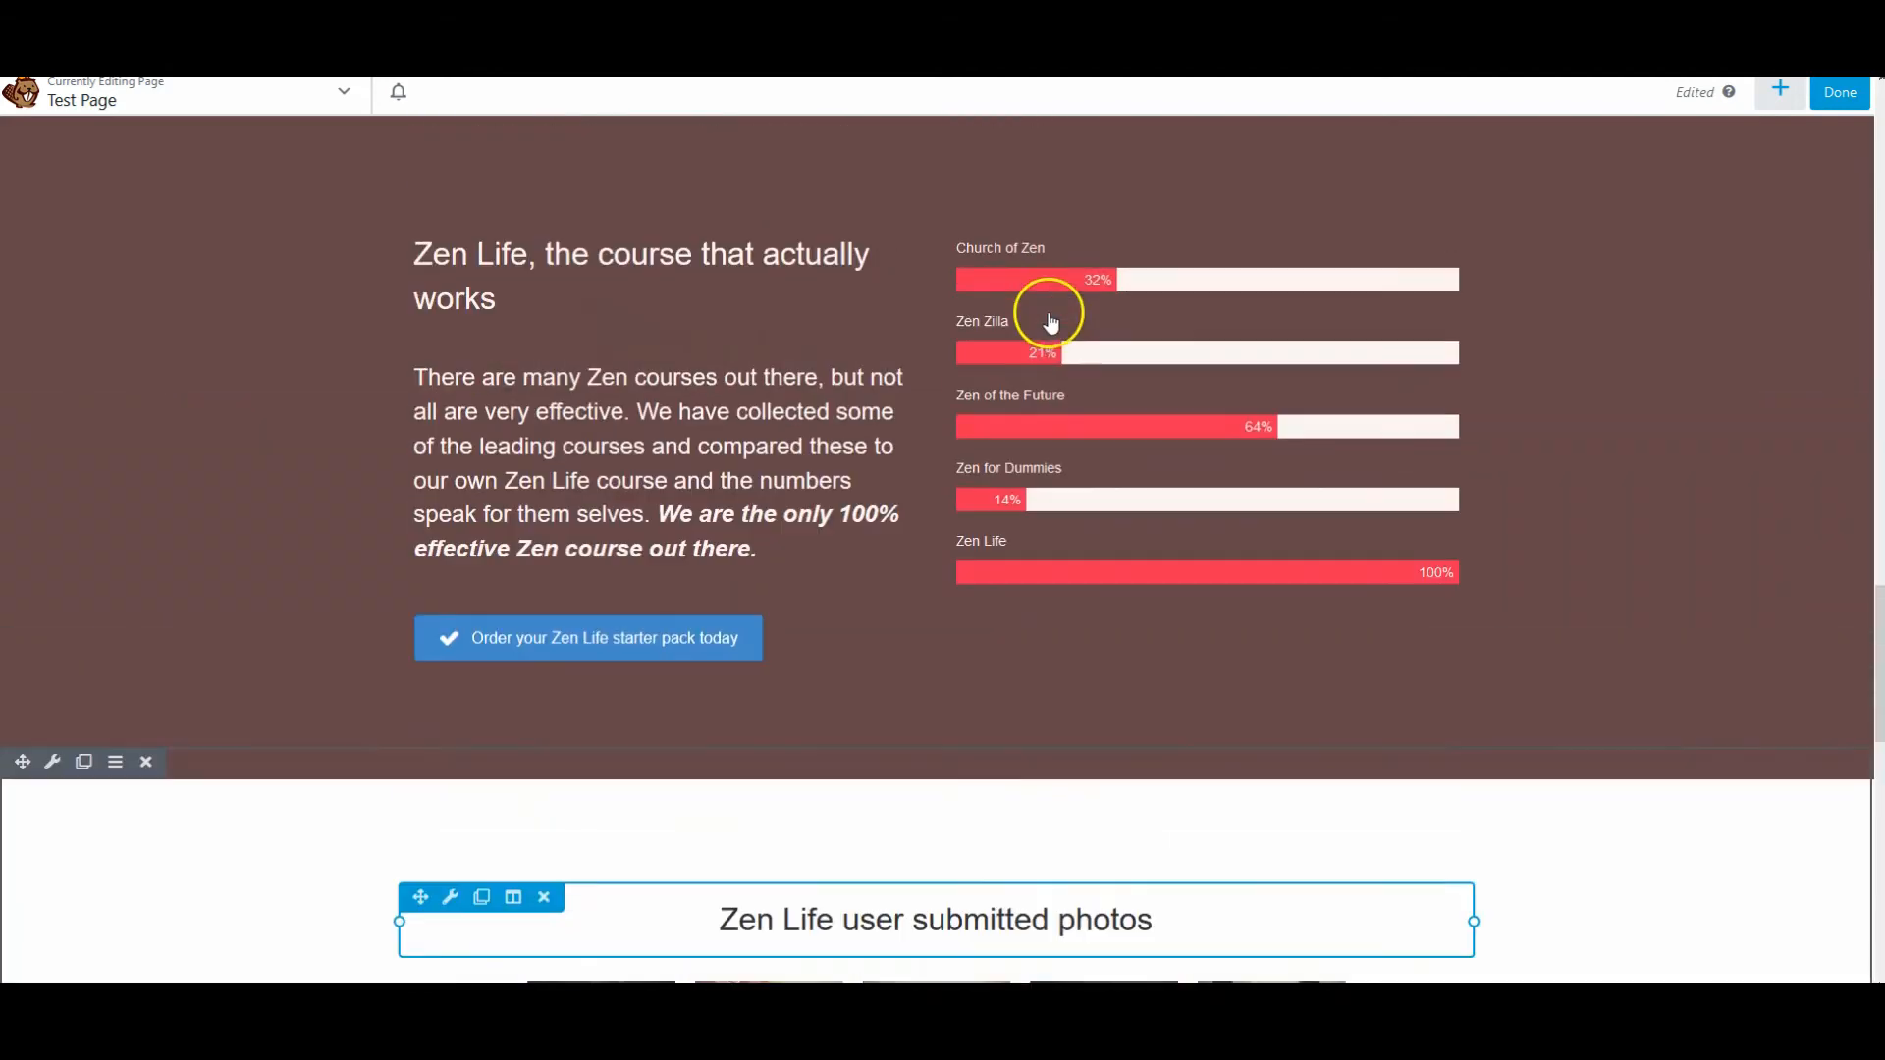
pyautogui.scroll(20, 1048, 321)
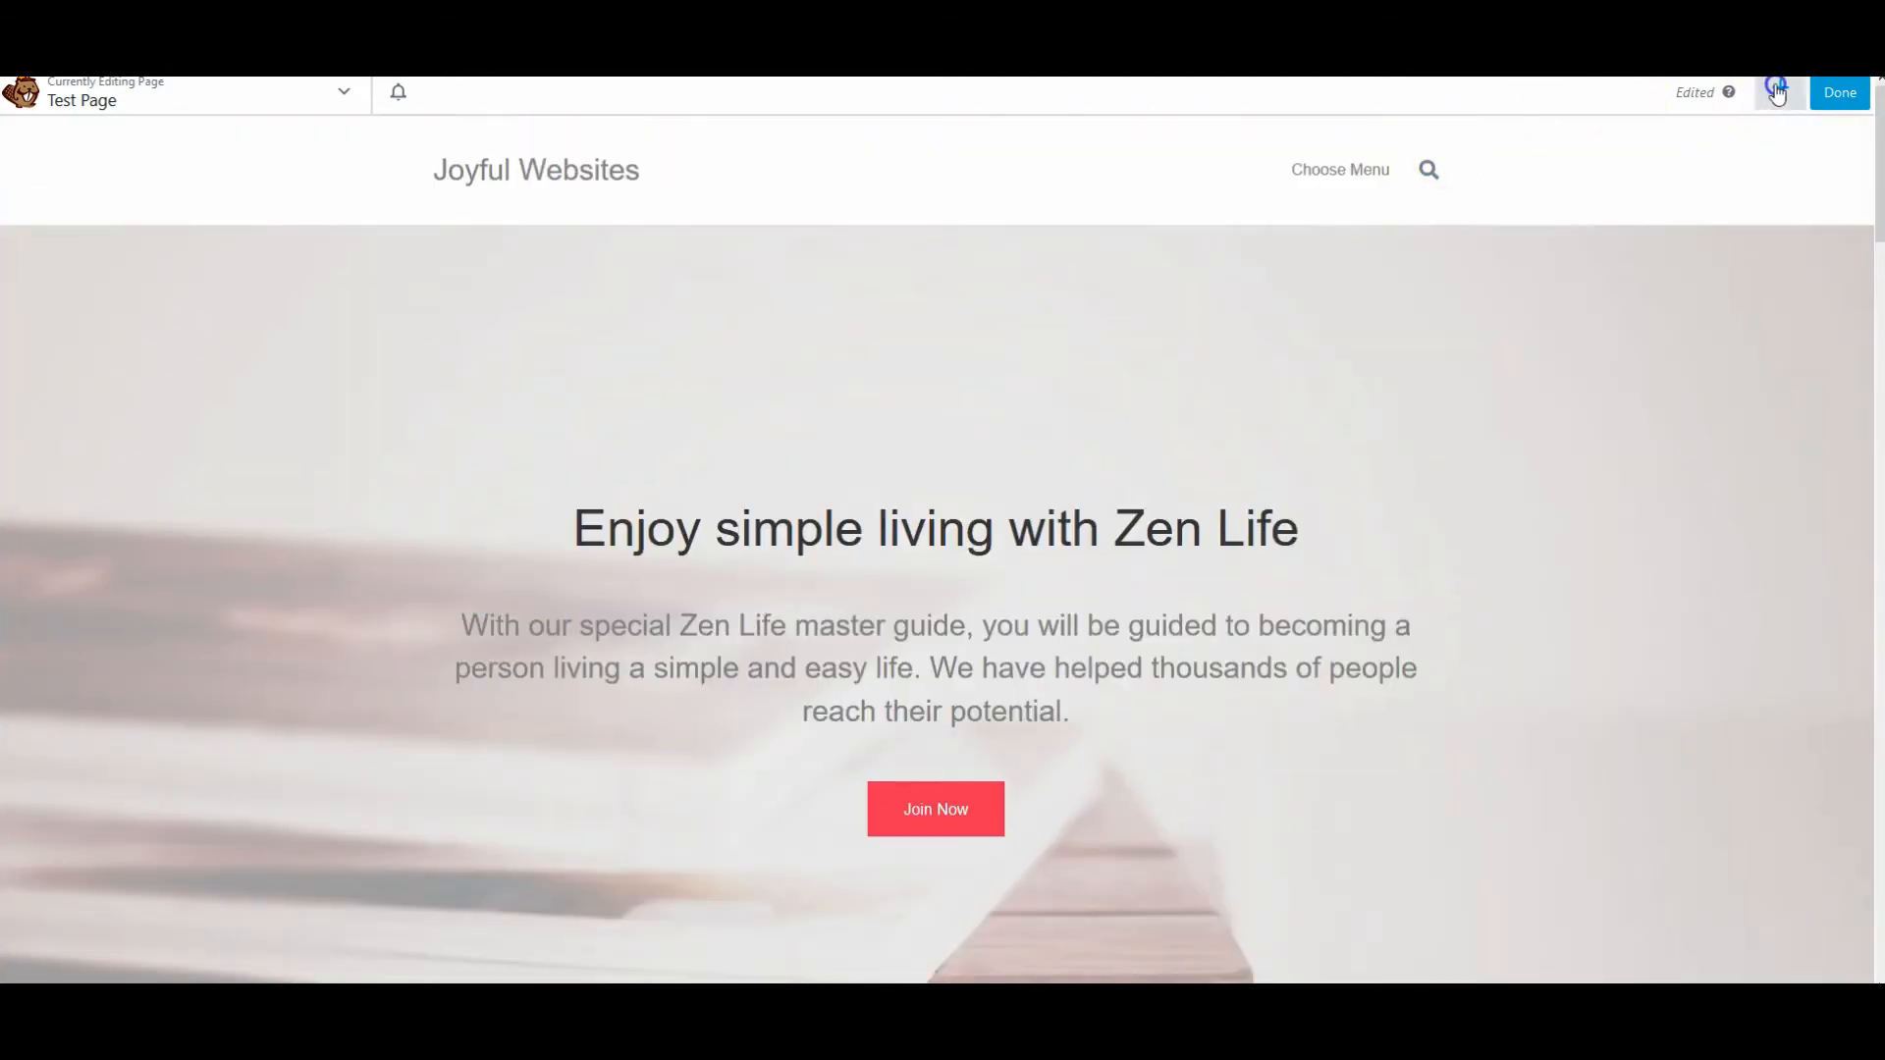
# Step: Replace the page's existing layout with the award-winning photographer landing page template
pyautogui.click(1777, 91)
pyautogui.click(1716, 157)
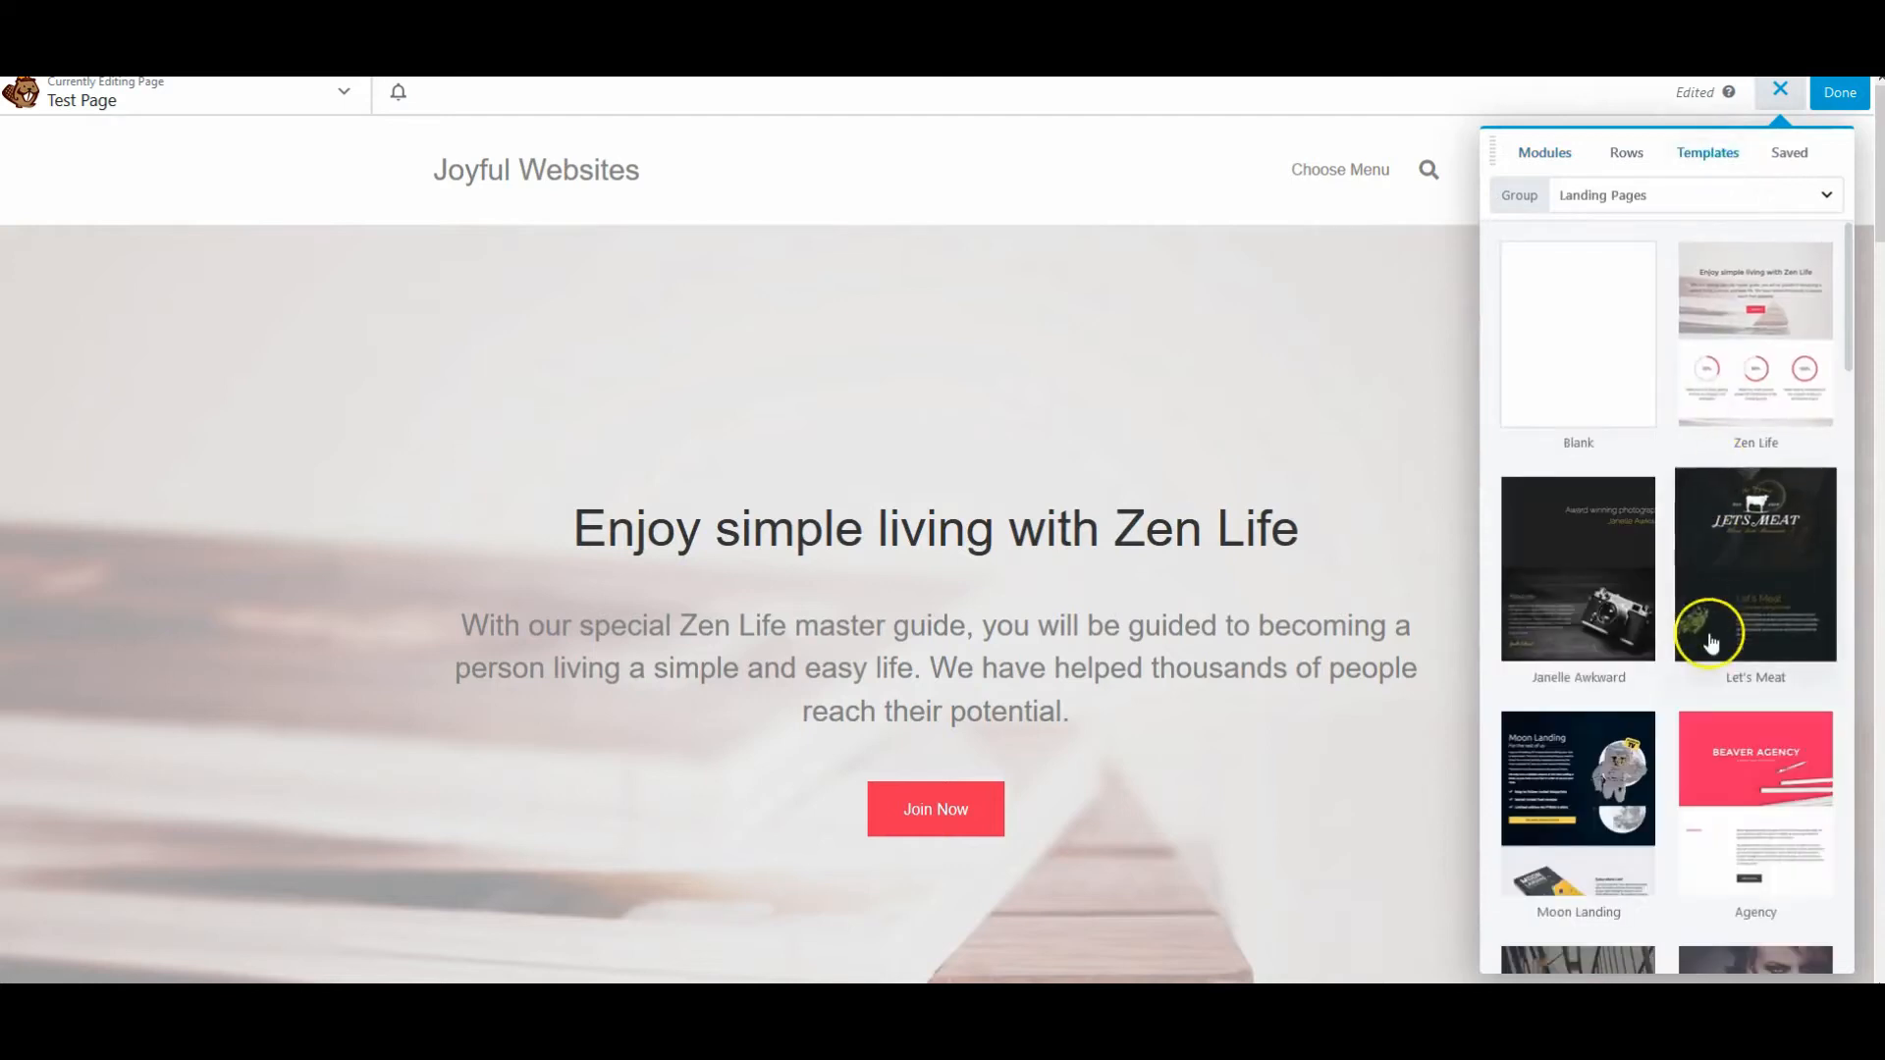
pyautogui.click(1572, 596)
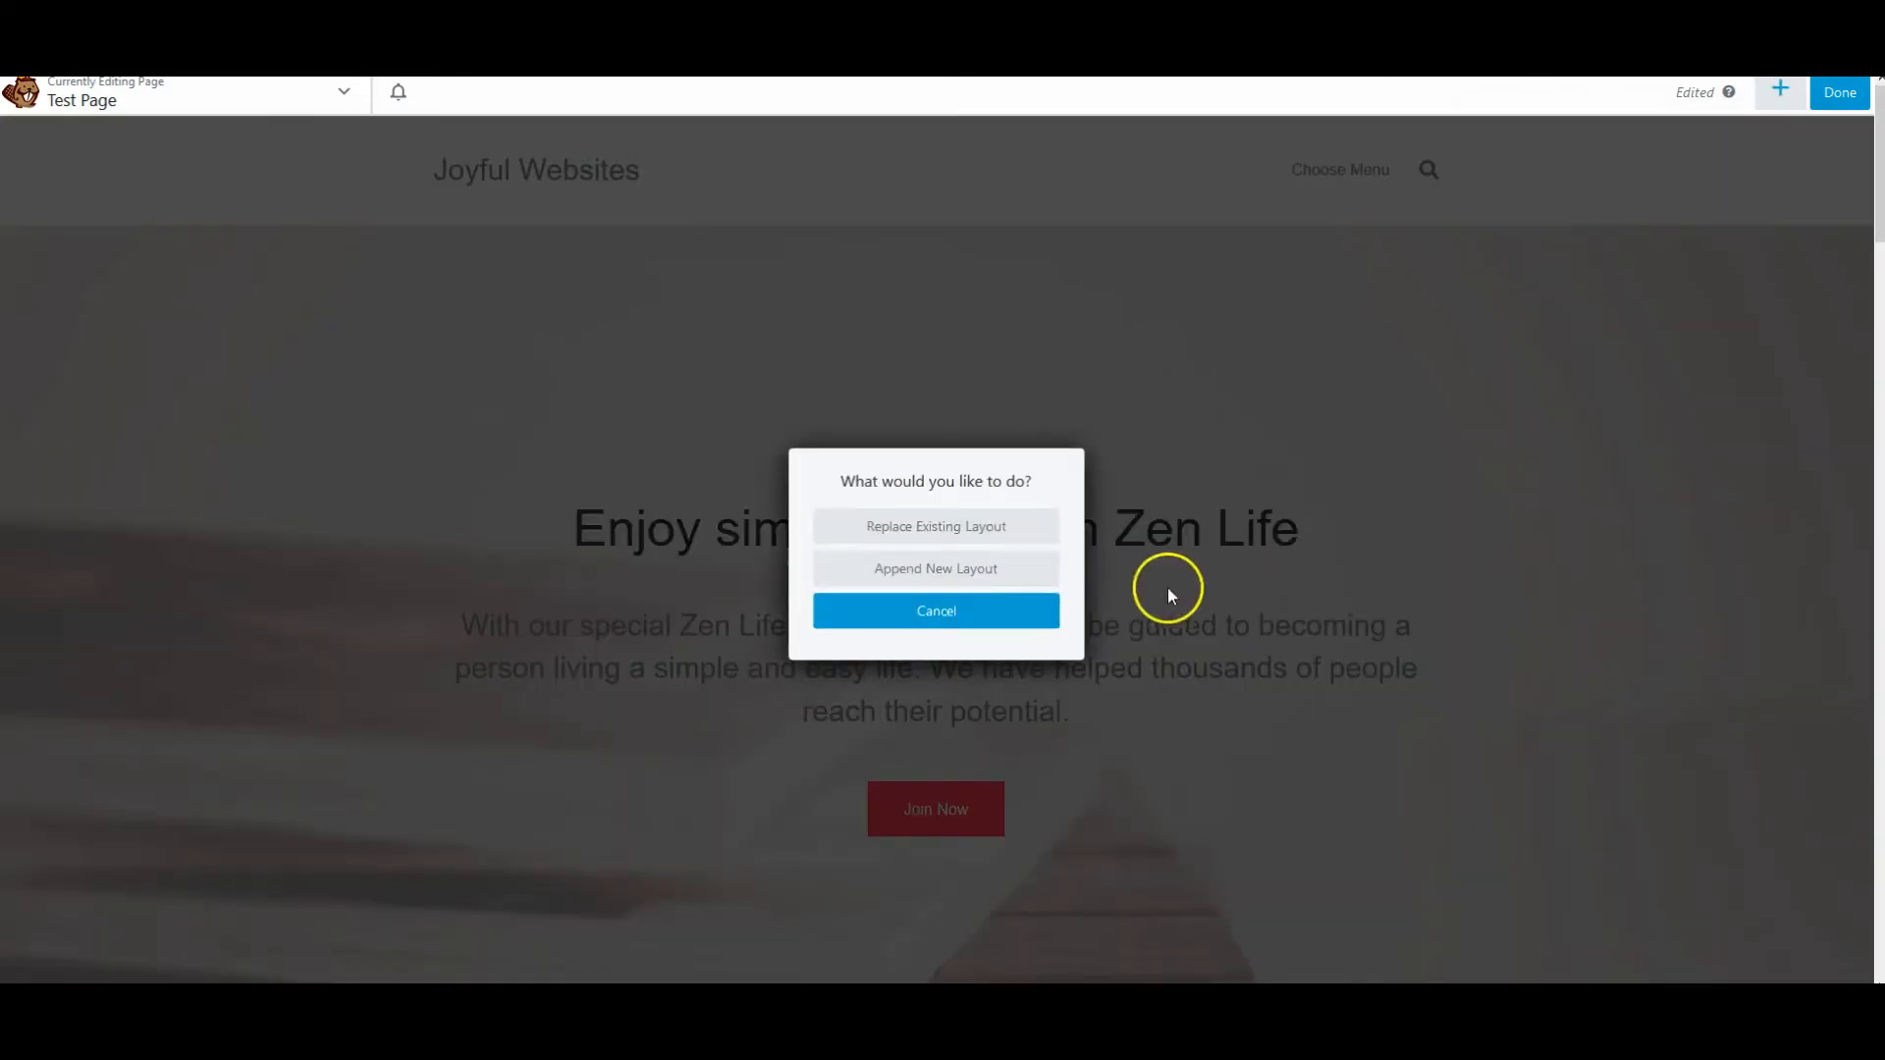
pyautogui.click(928, 526)
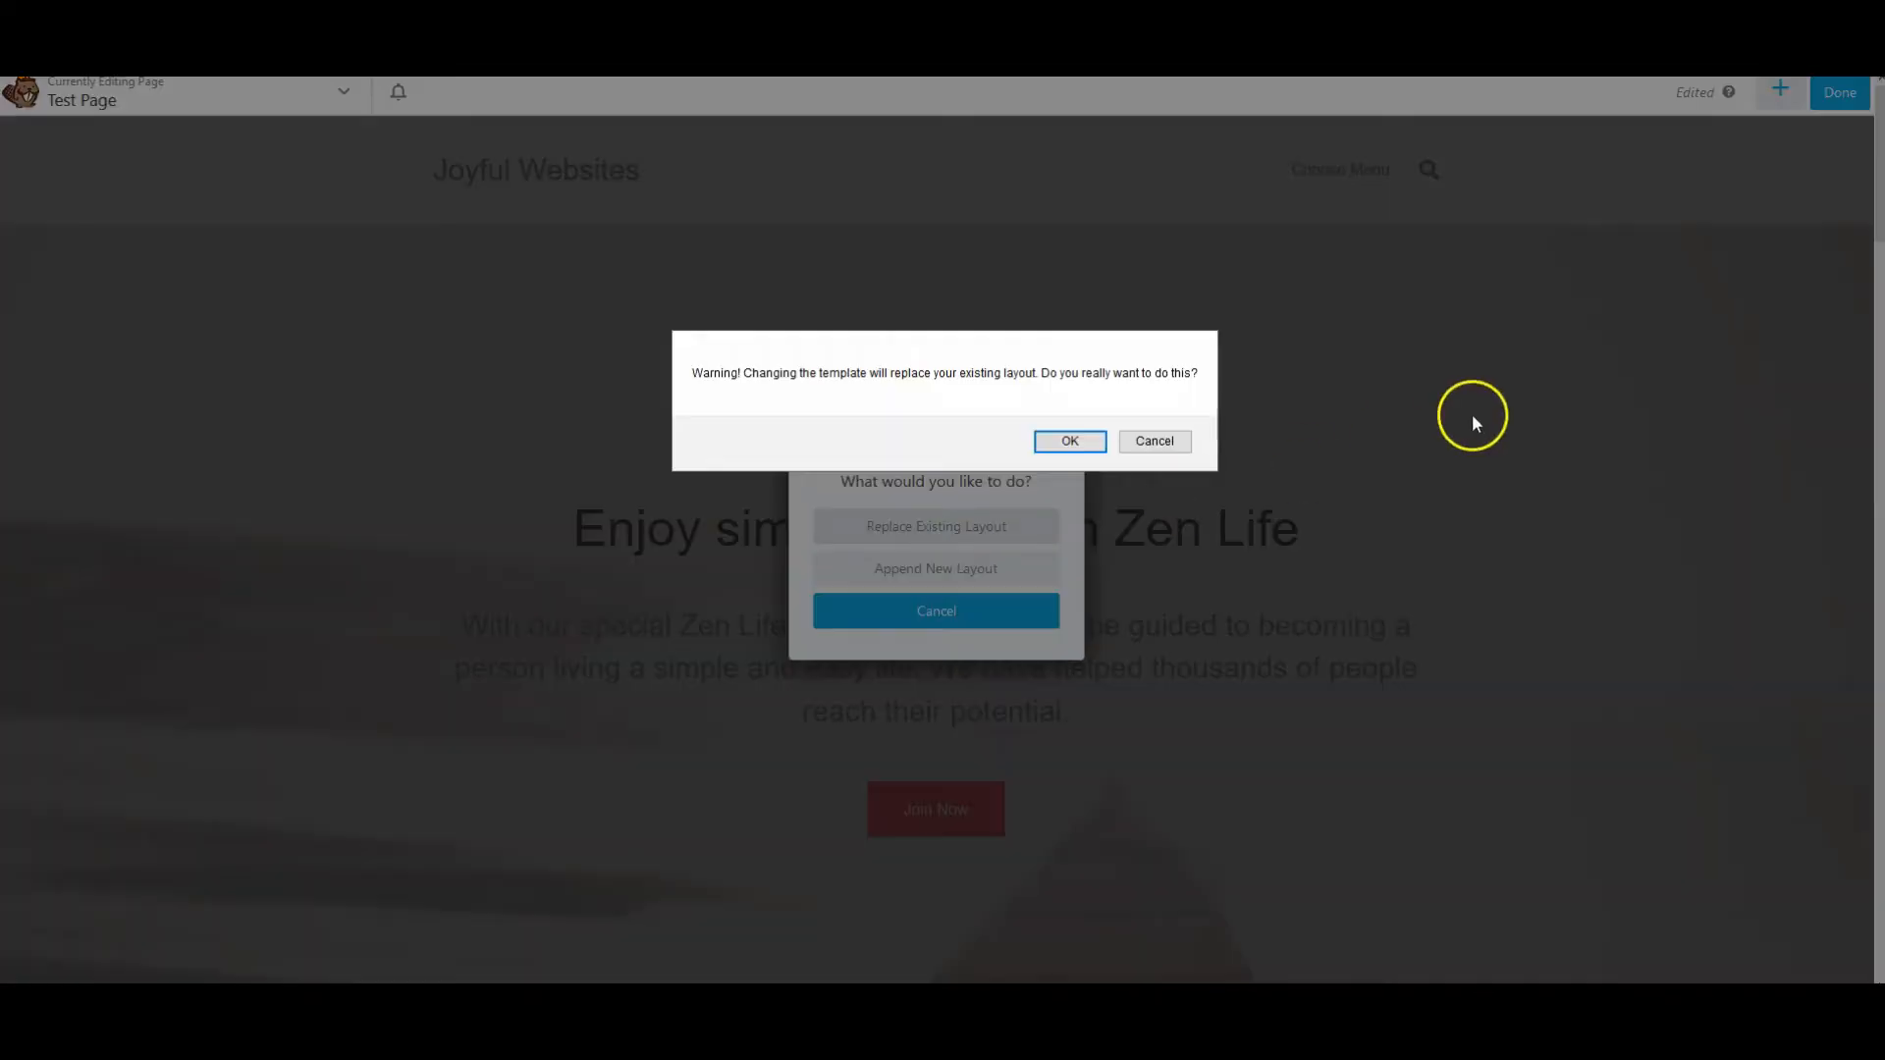
pyautogui.click(1076, 439)
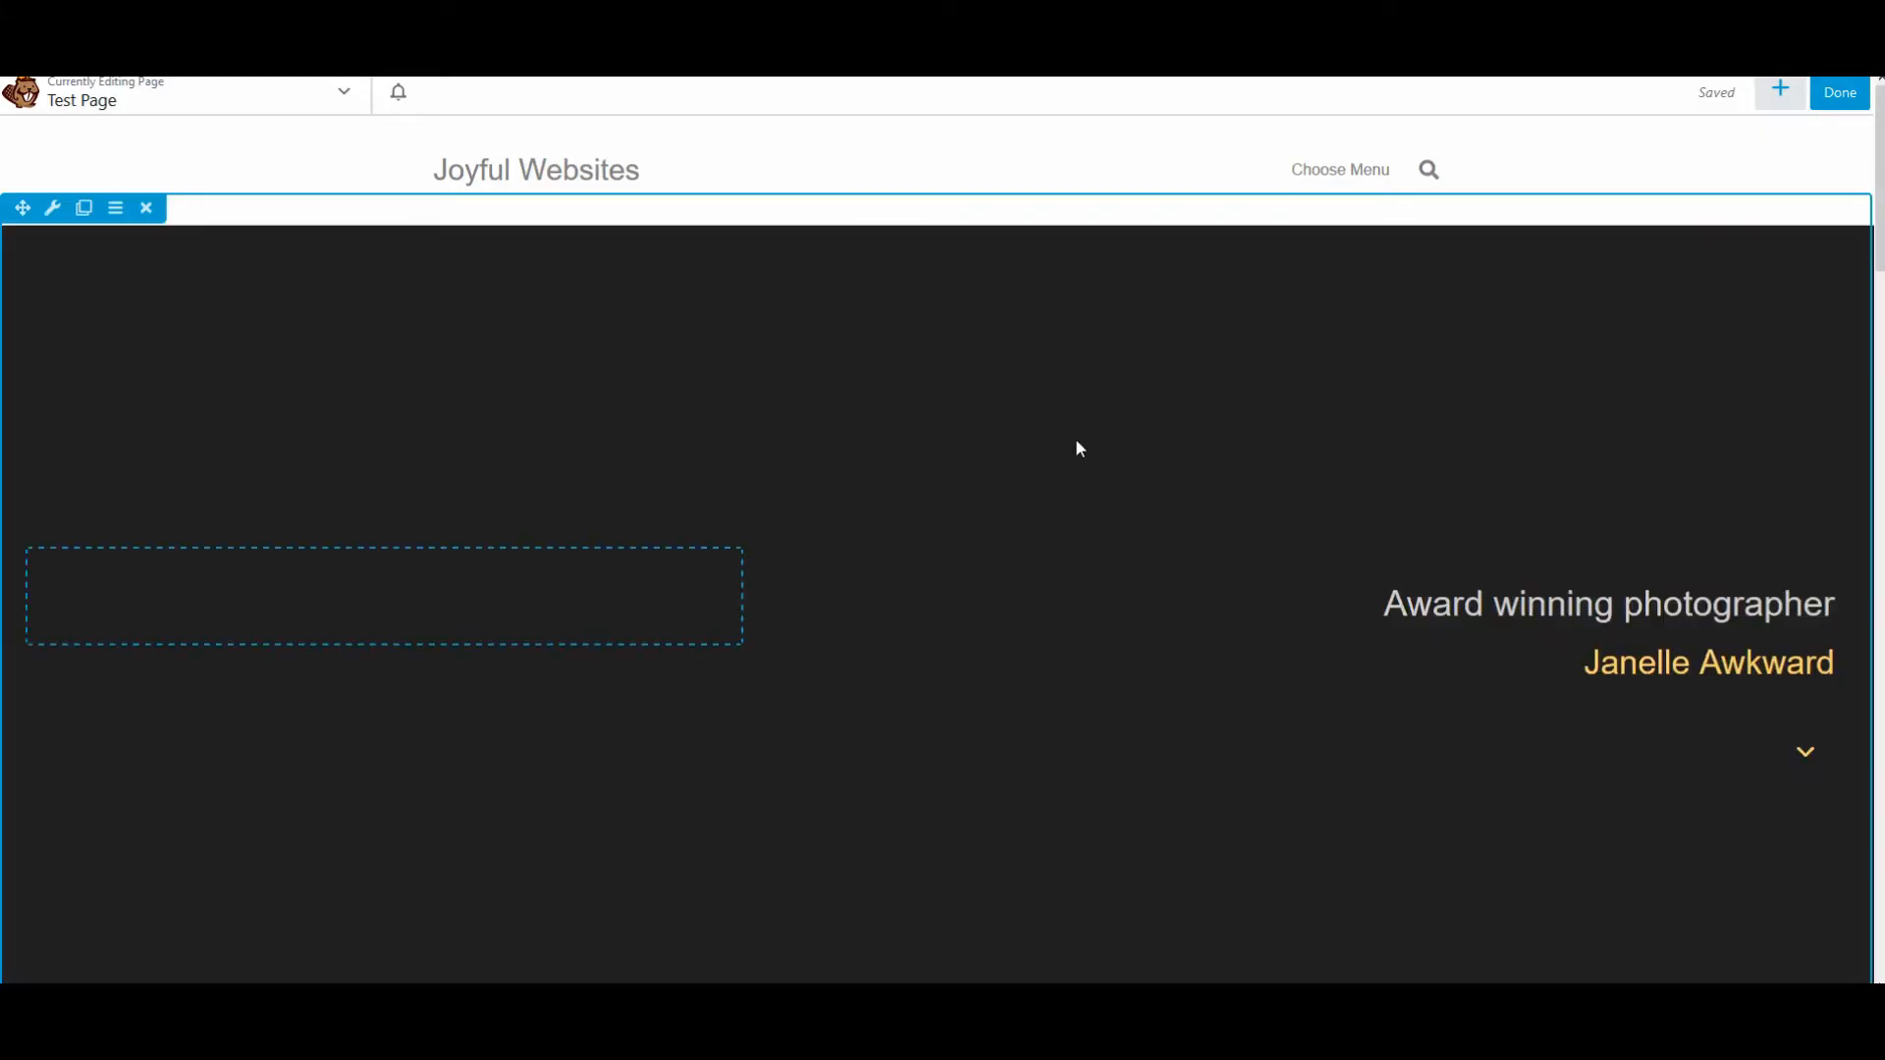
# Step: Examine the photographer layout's About me, reviews, photo gallery, awards and social sections
pyautogui.scroll(-5, 1078, 448)
pyautogui.scroll(-5, 1078, 448)
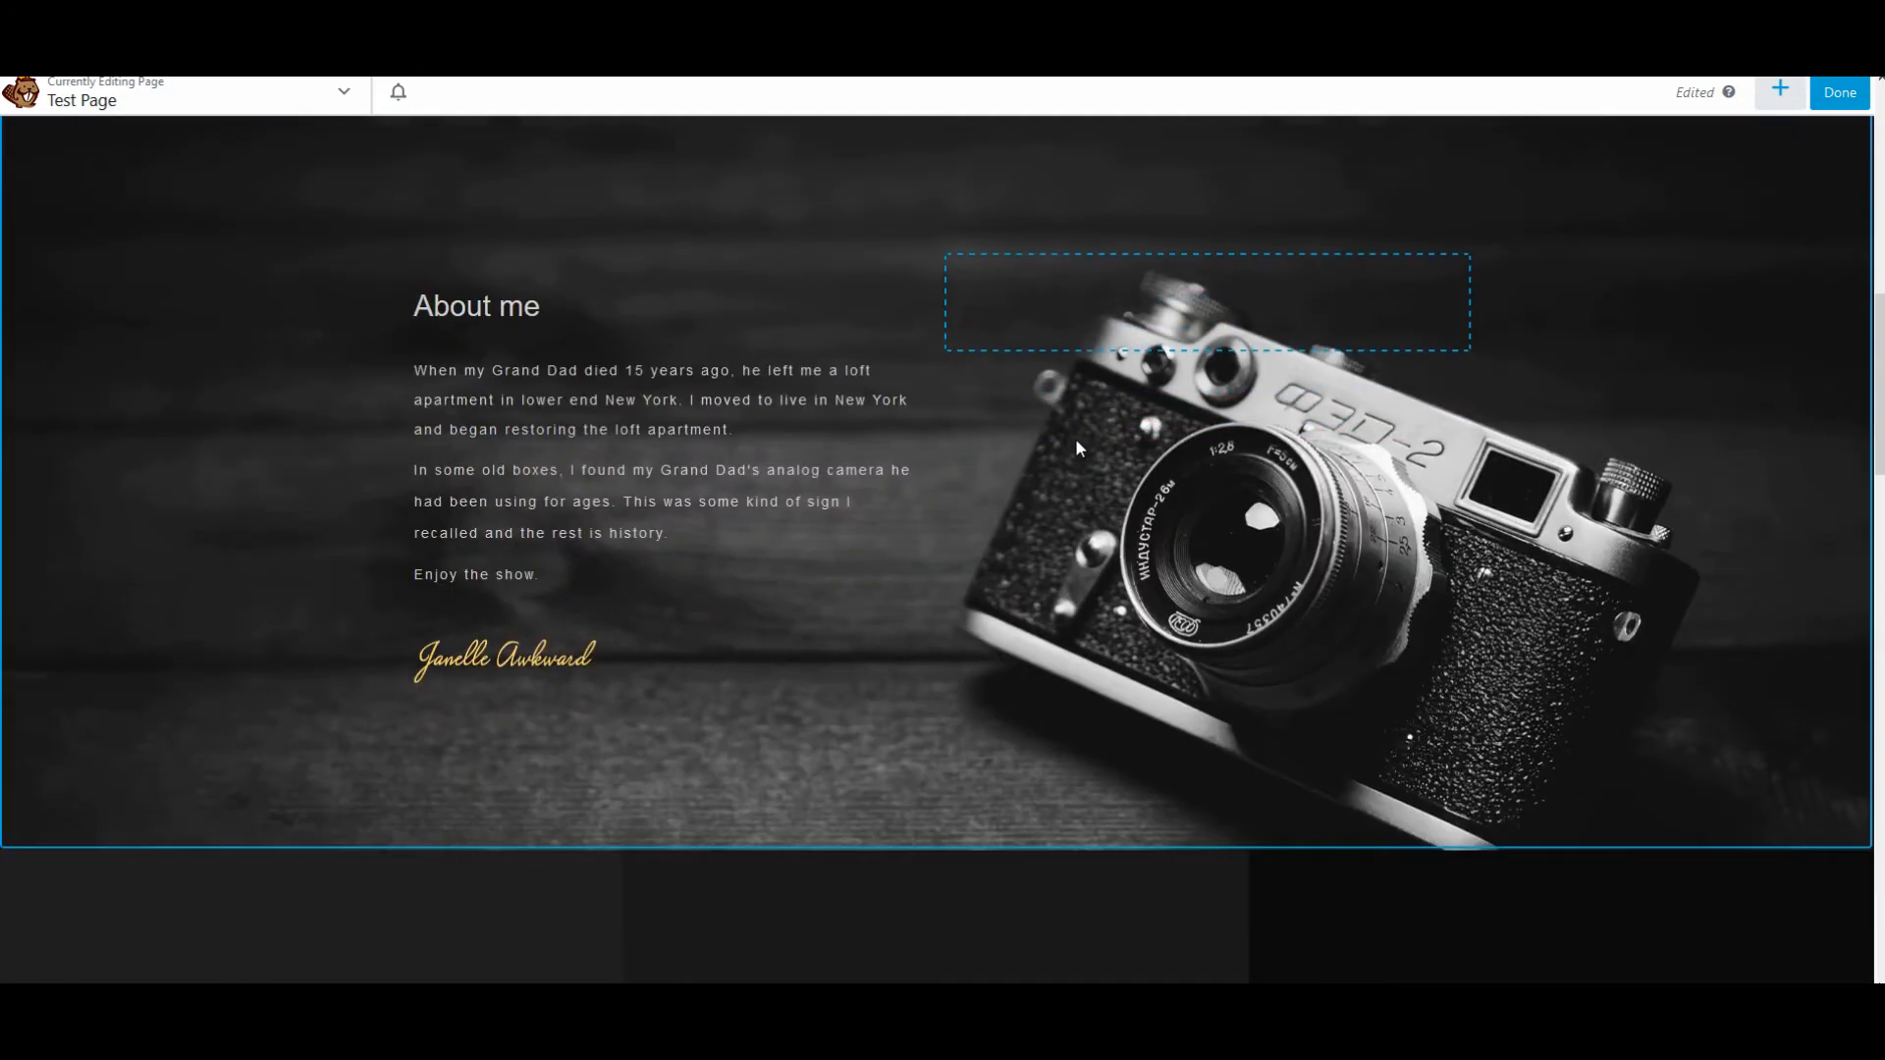
pyautogui.scroll(-5, 1077, 448)
pyautogui.scroll(4, 1077, 443)
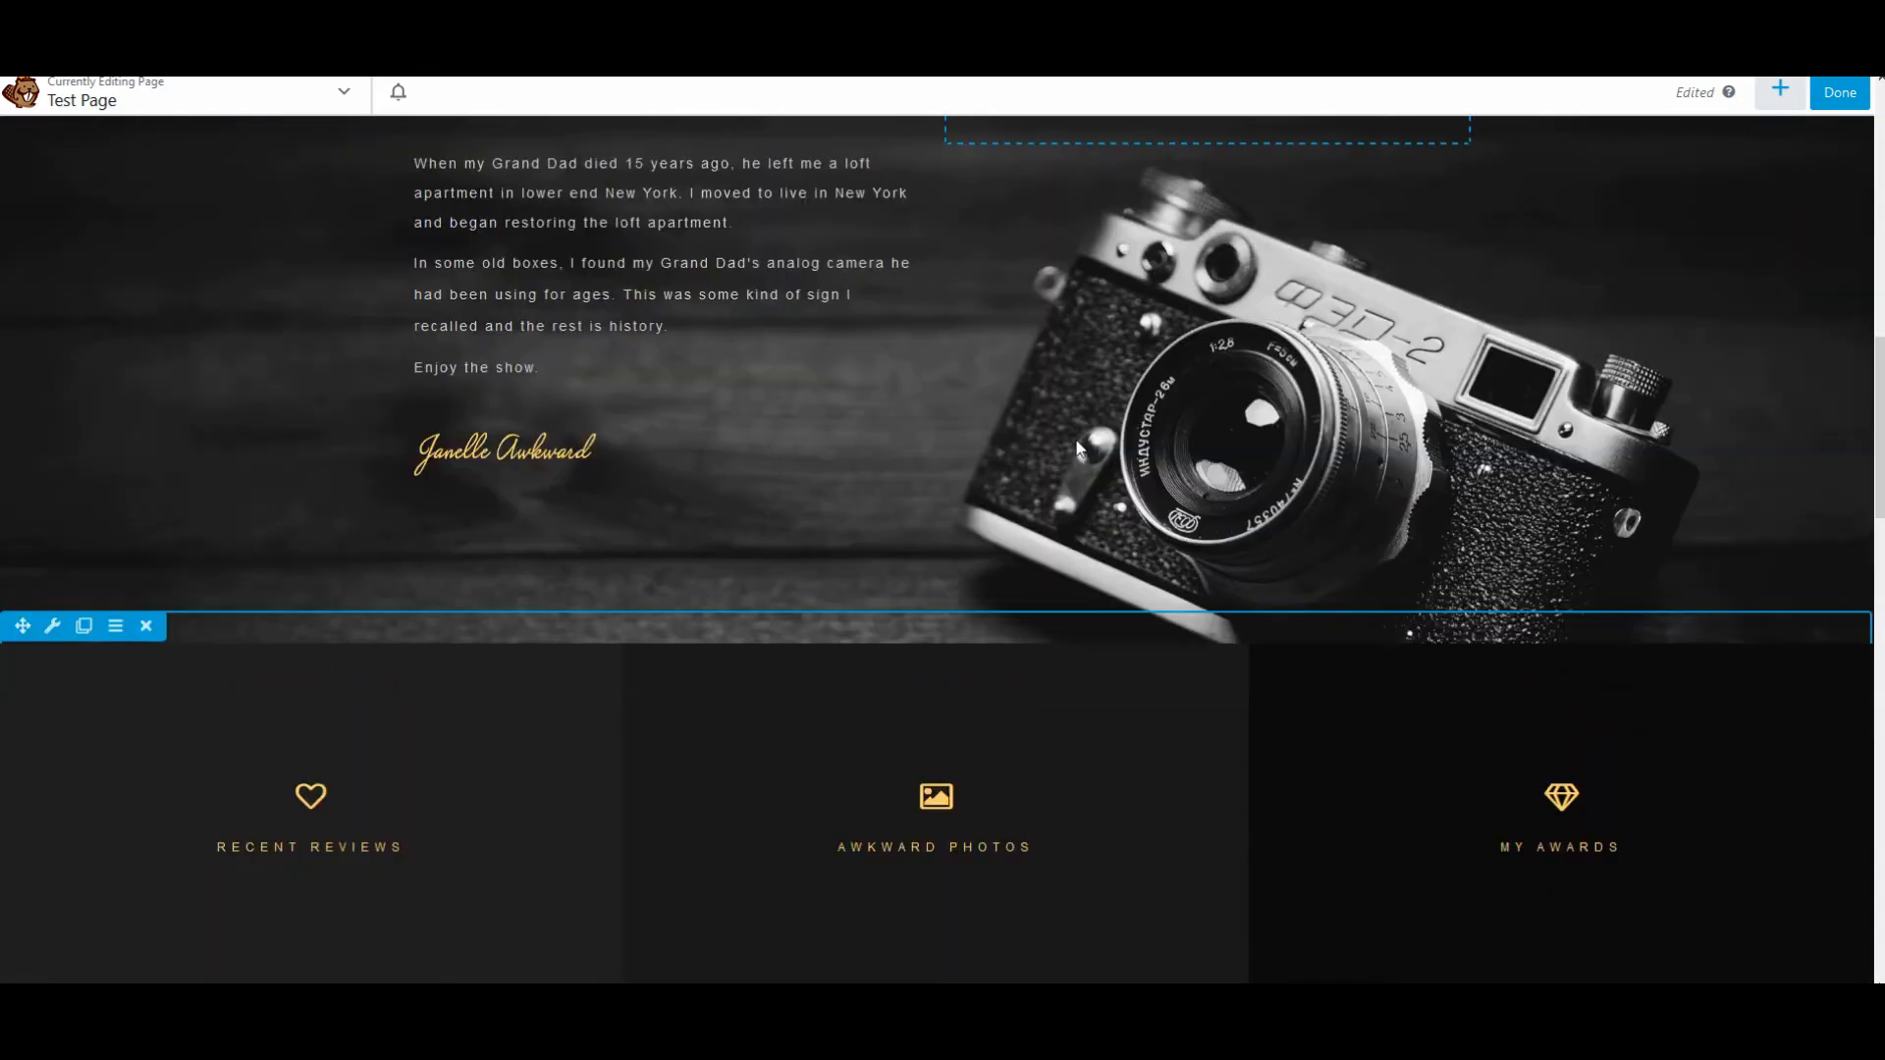
pyautogui.scroll(-5, 1077, 443)
pyautogui.scroll(-10, 1077, 449)
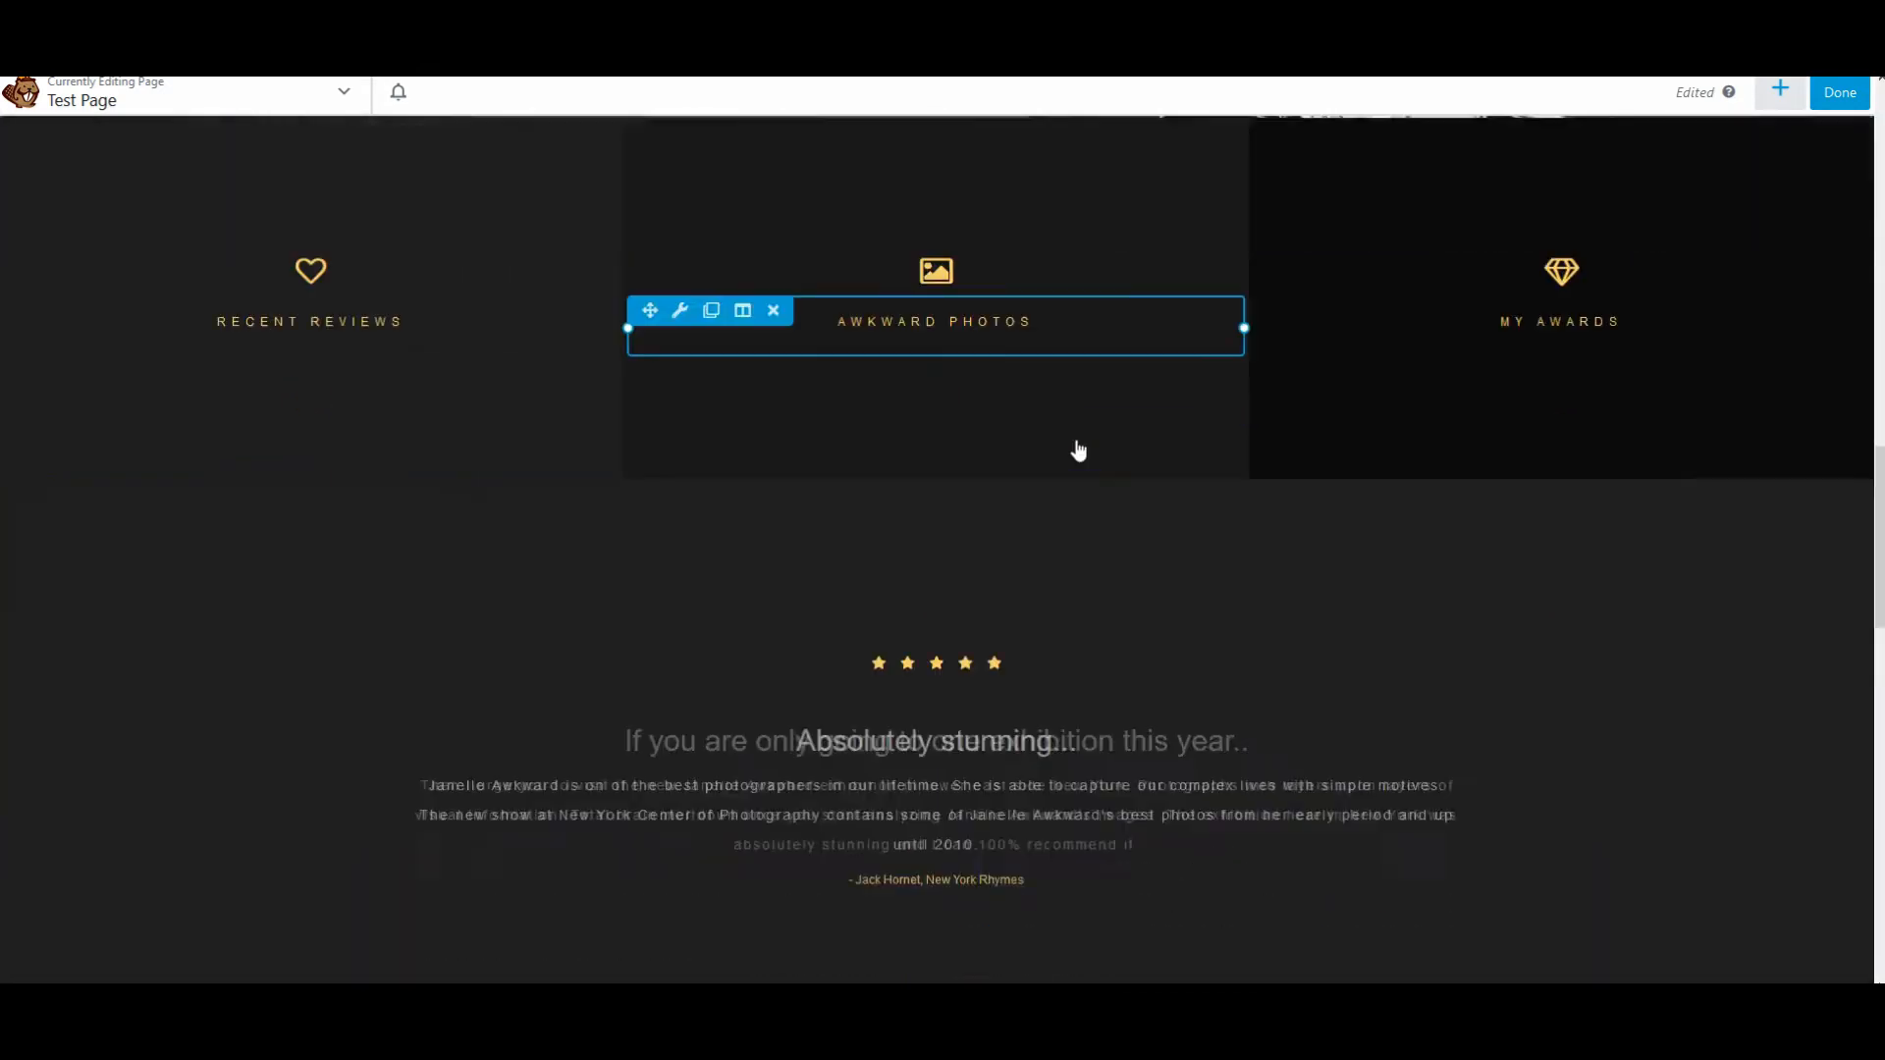
pyautogui.scroll(-3, 1077, 449)
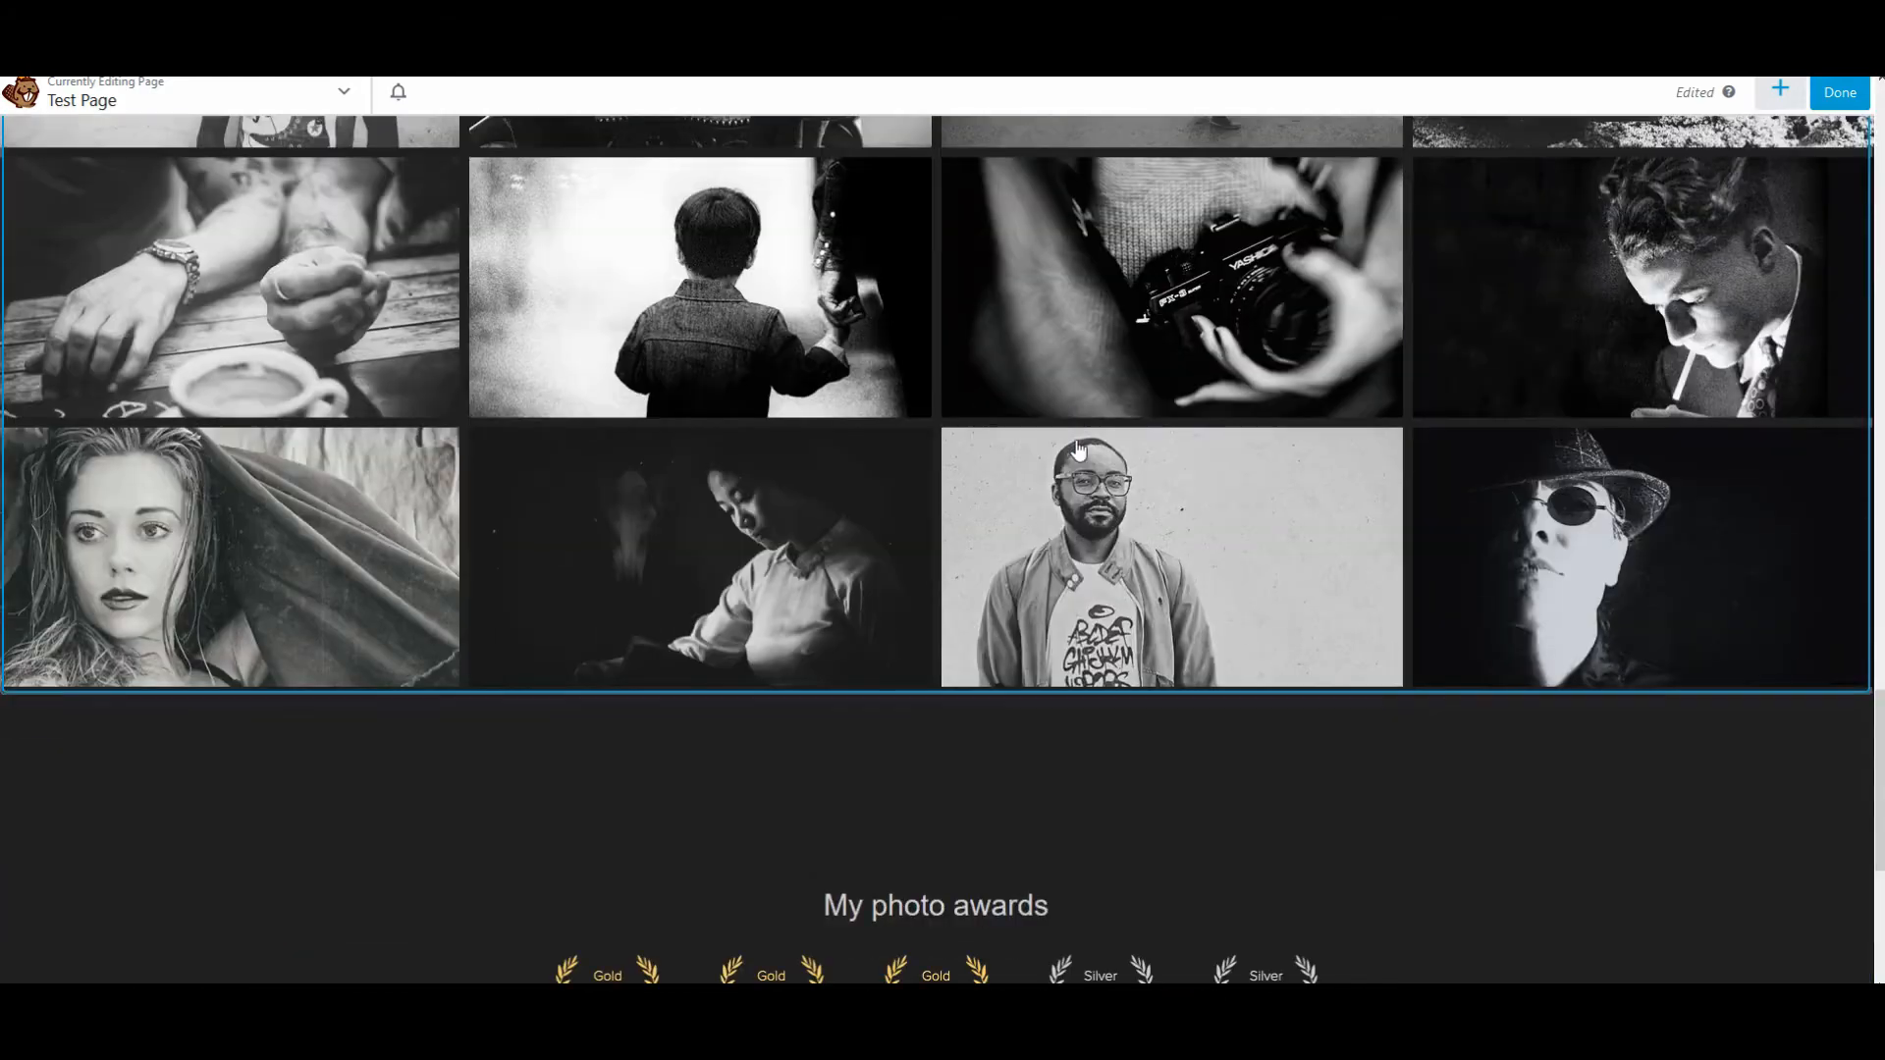
pyautogui.scroll(-4, 1077, 449)
pyautogui.scroll(5, 1078, 444)
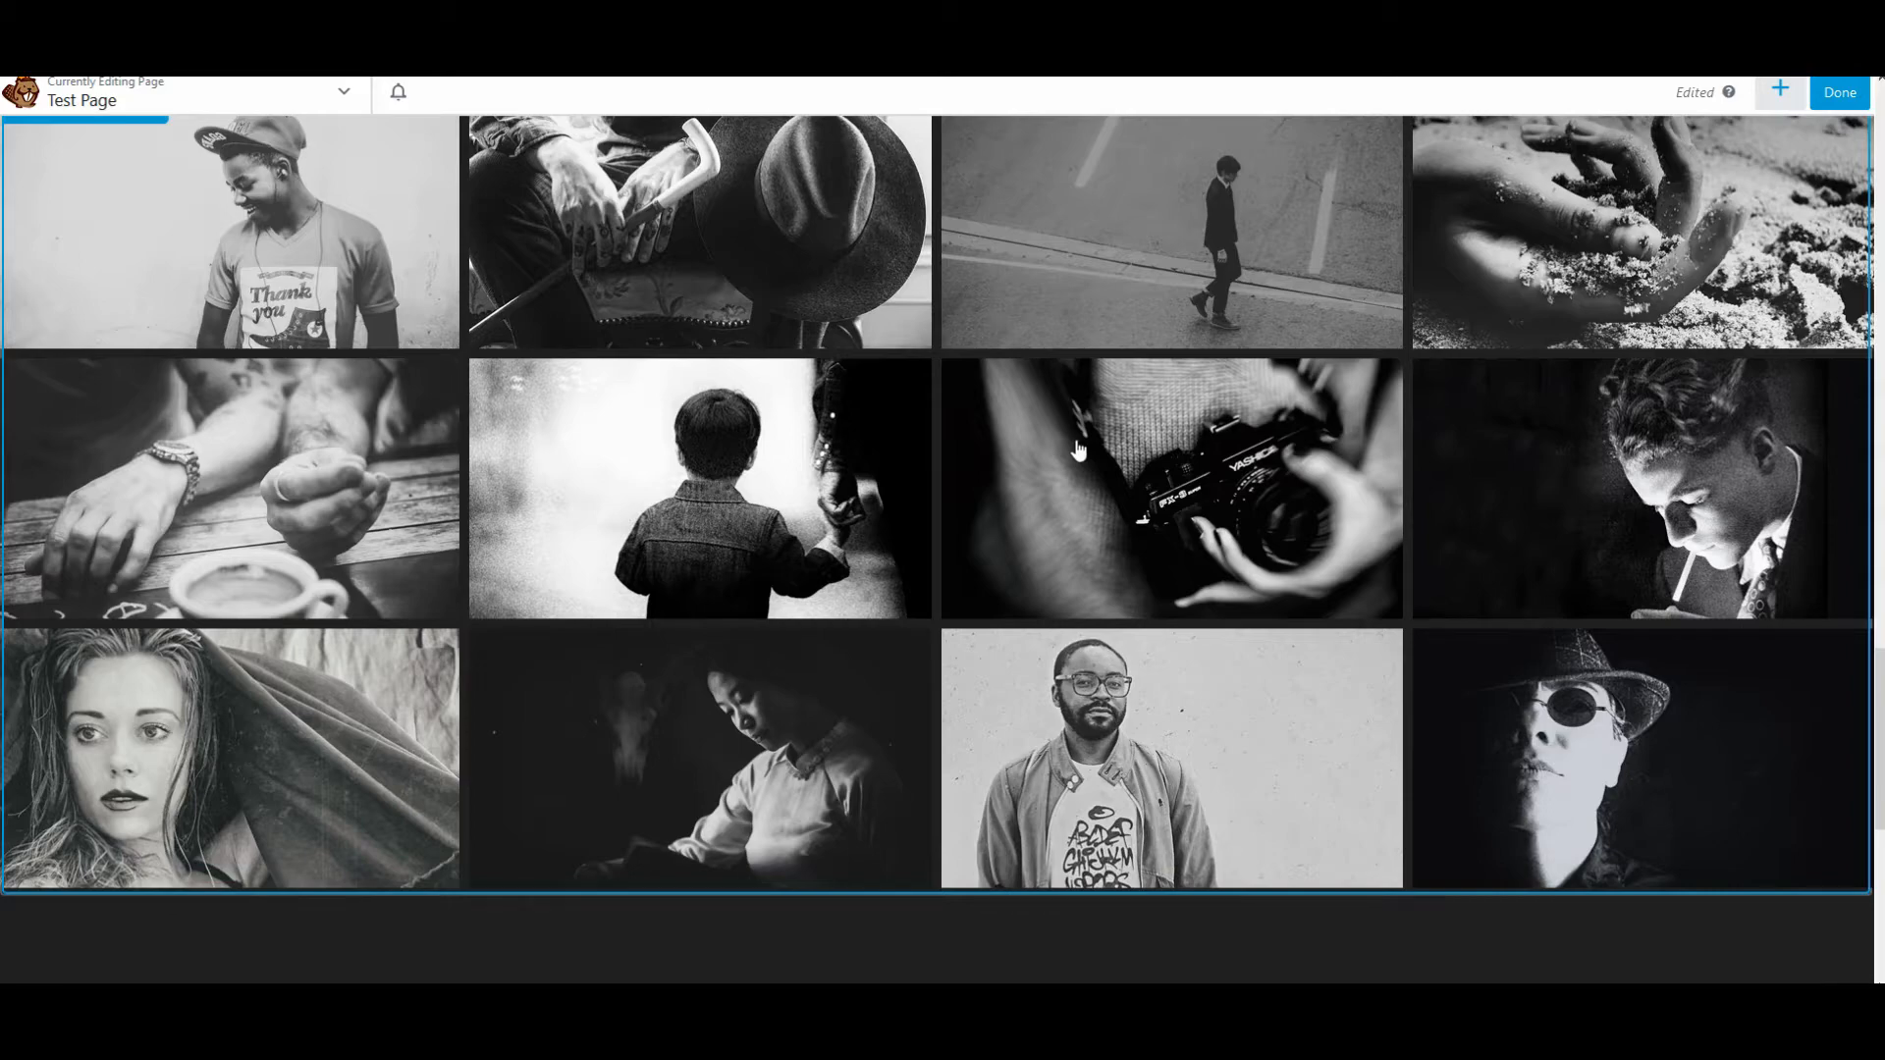
pyautogui.scroll(7, 1077, 449)
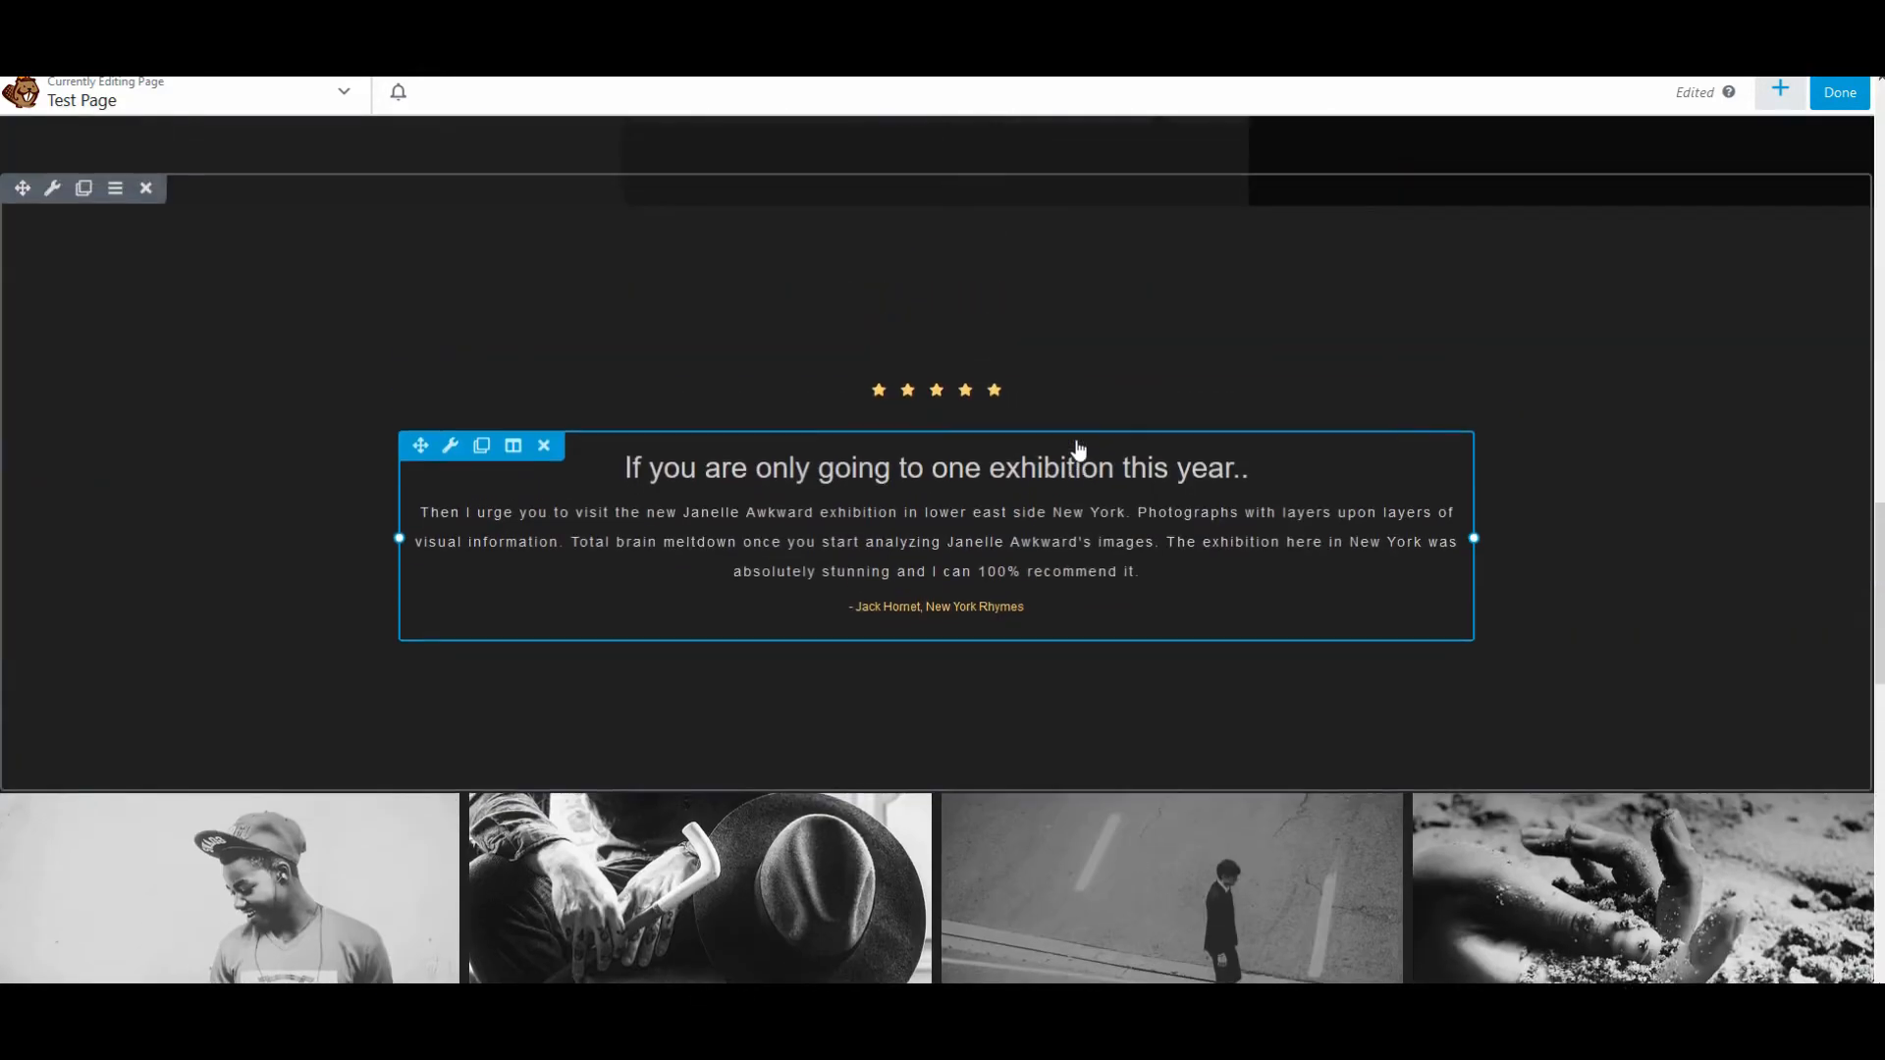
pyautogui.scroll(8, 1077, 448)
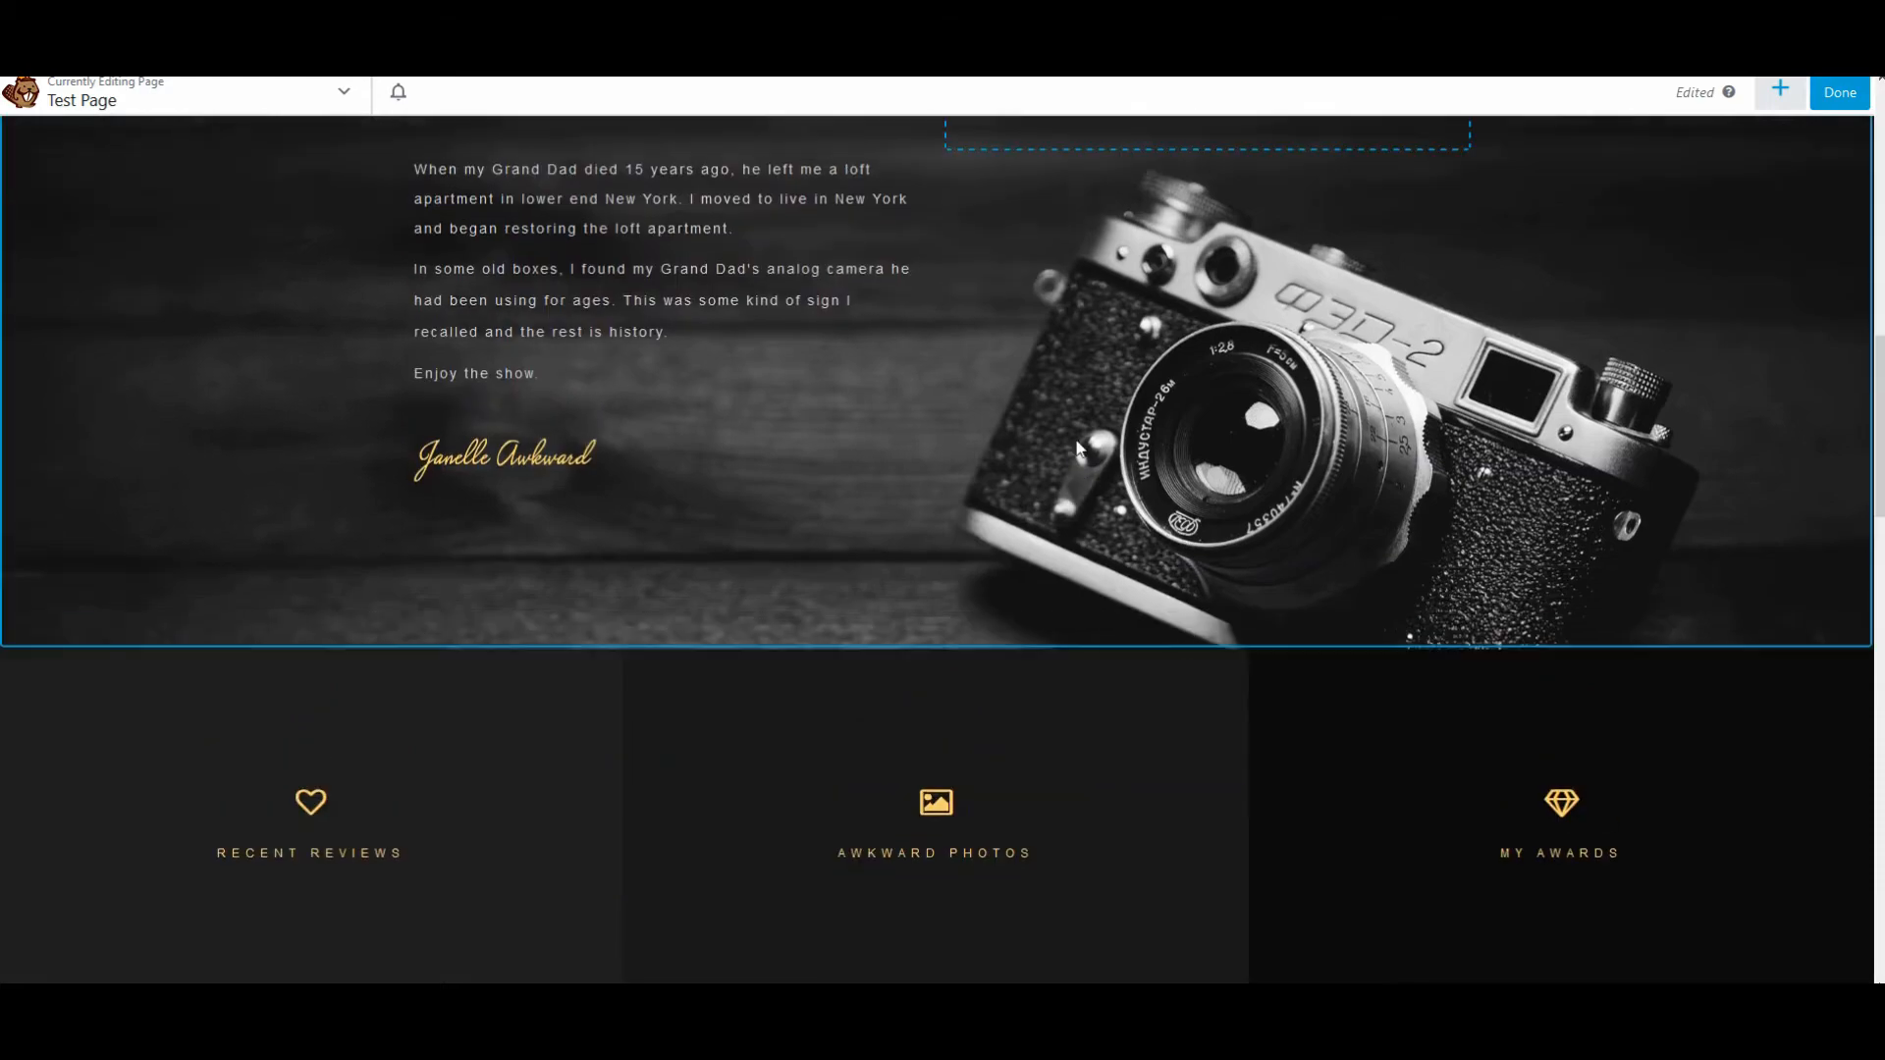
pyautogui.scroll(4, 1077, 447)
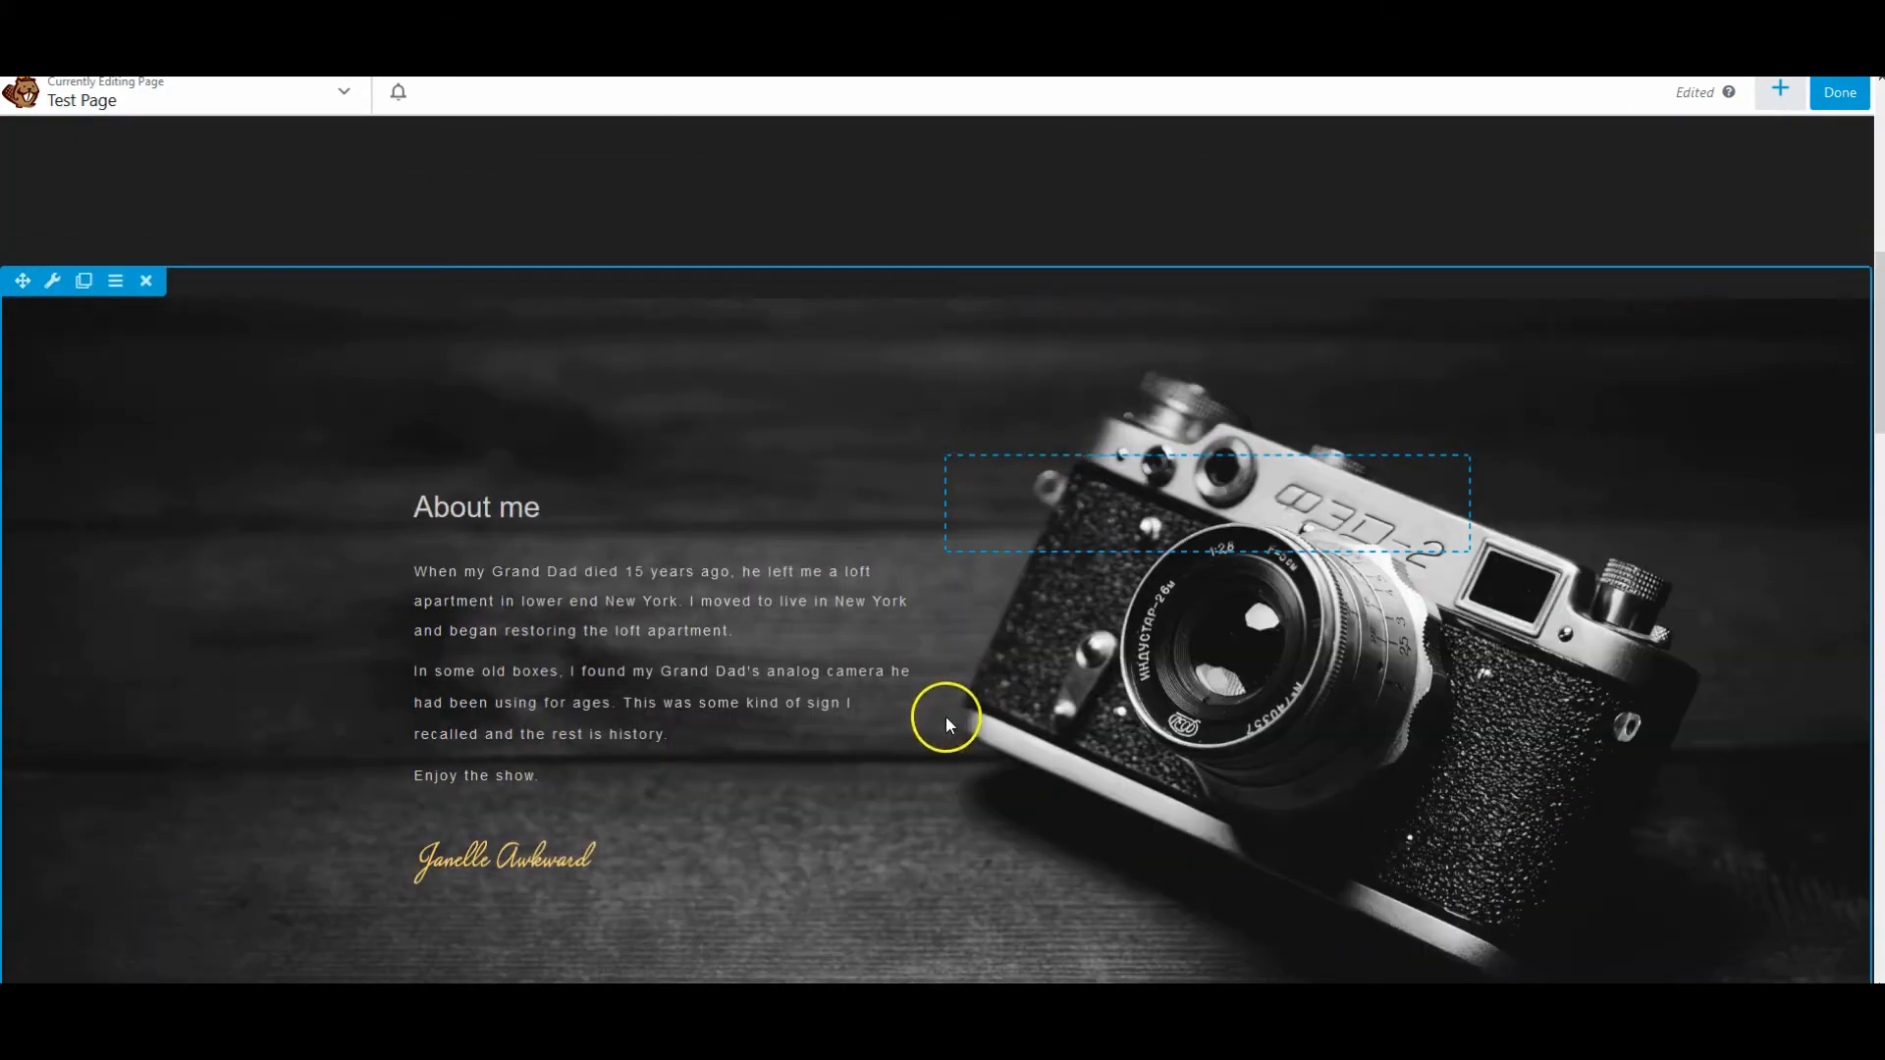
pyautogui.scroll(-15, 945, 718)
pyautogui.scroll(-6, 946, 728)
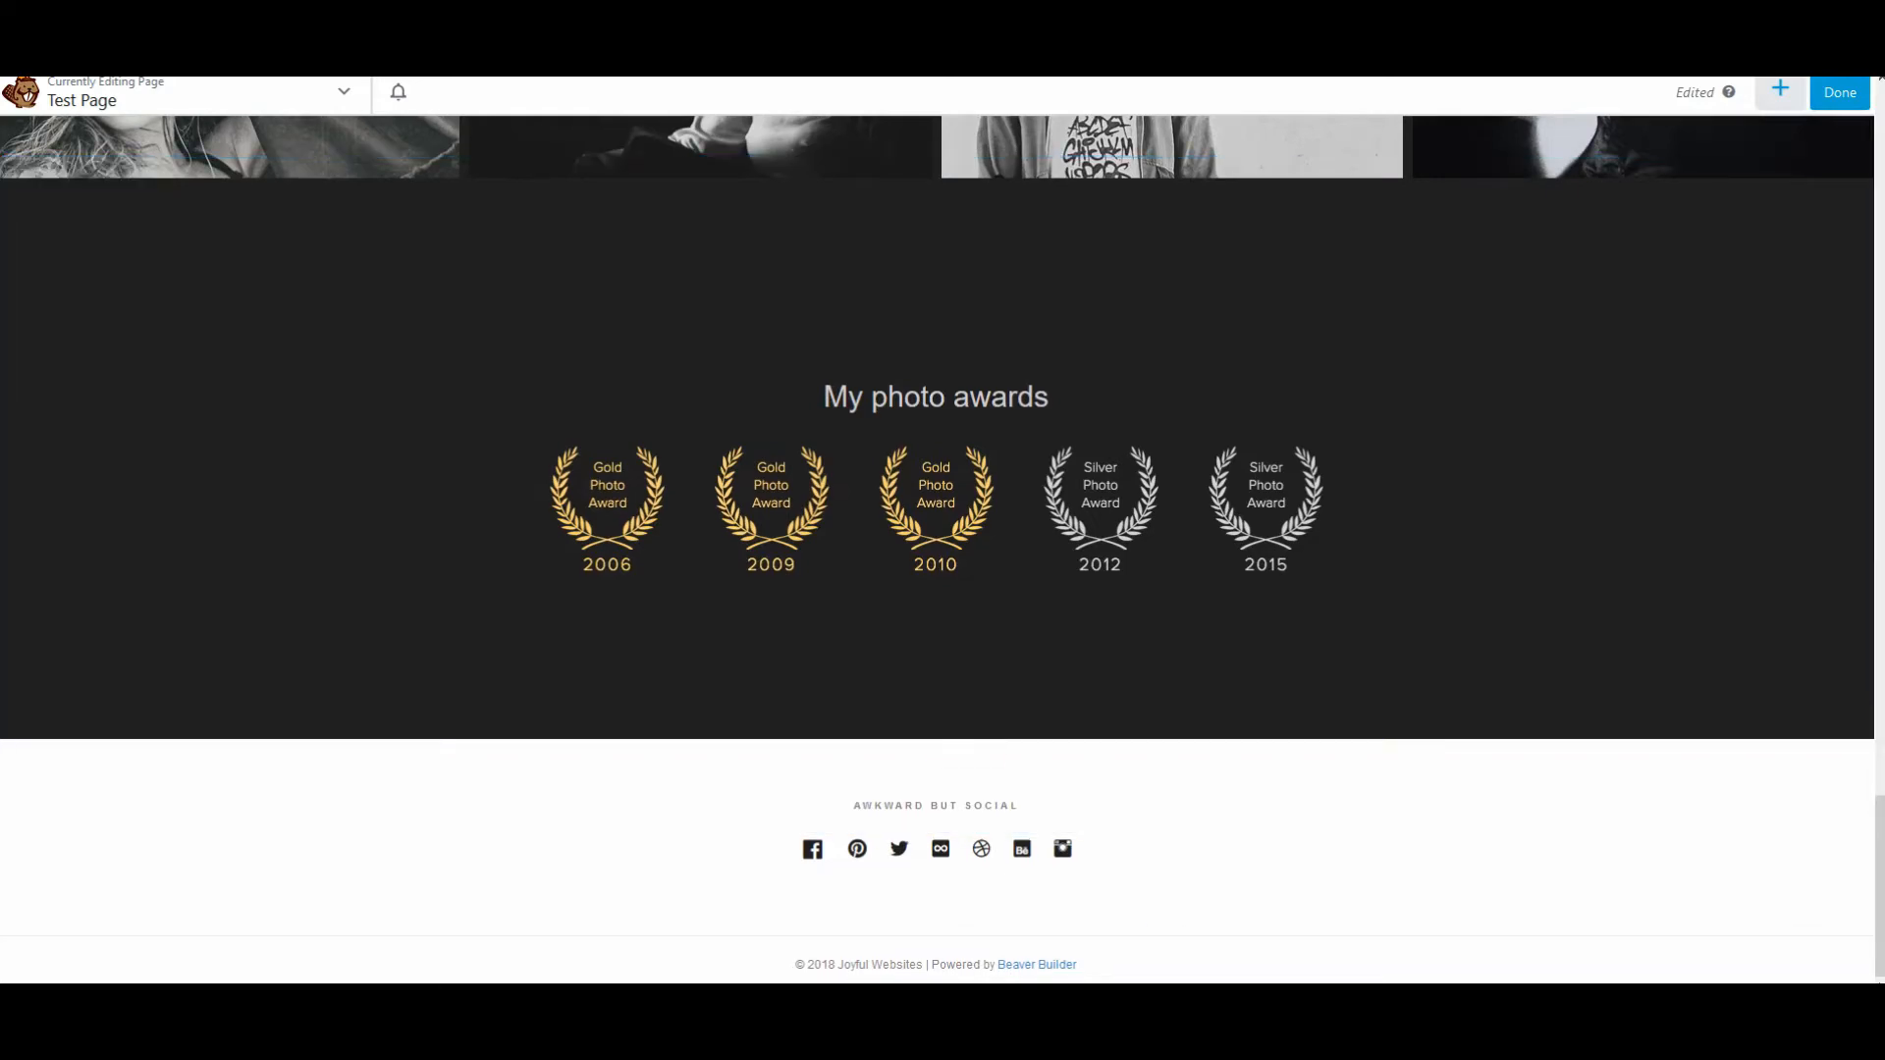
pyautogui.scroll(8, 1322, 854)
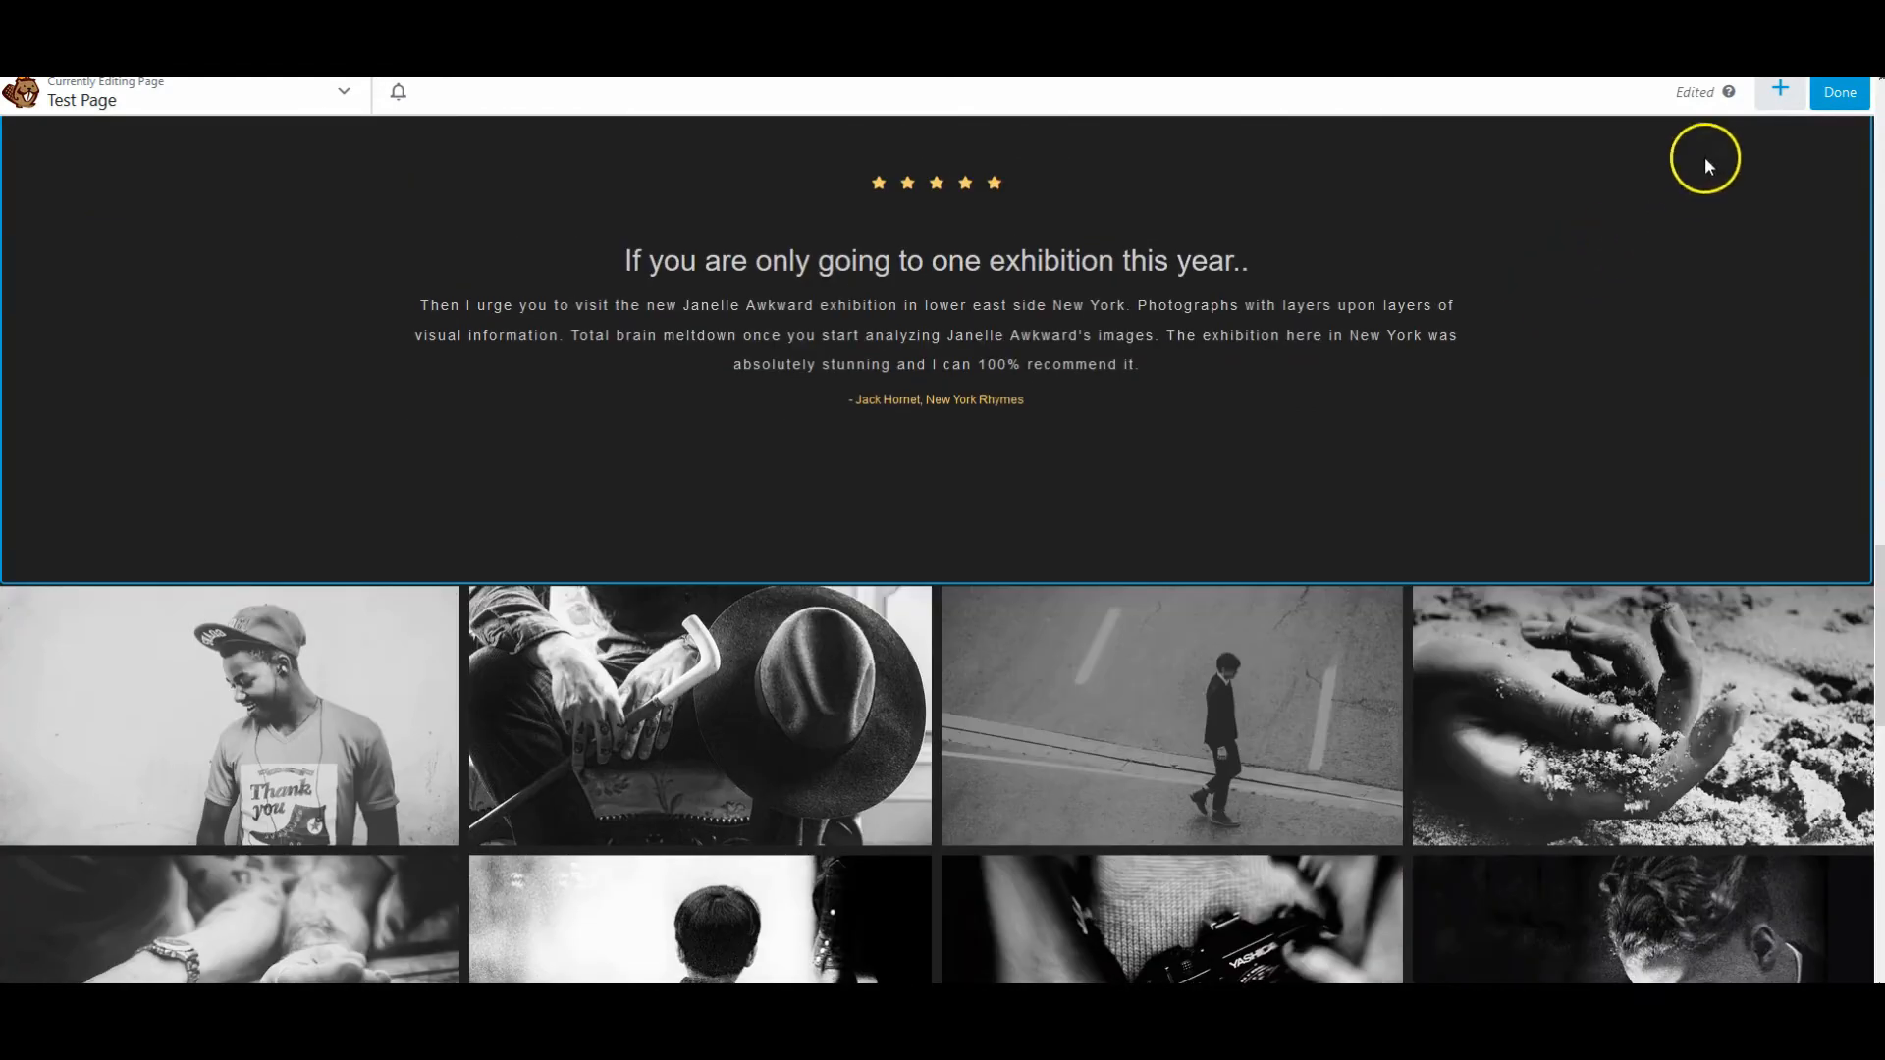
# Step: Replace the page's existing layout with the Procraz landing page template
pyautogui.click(1780, 91)
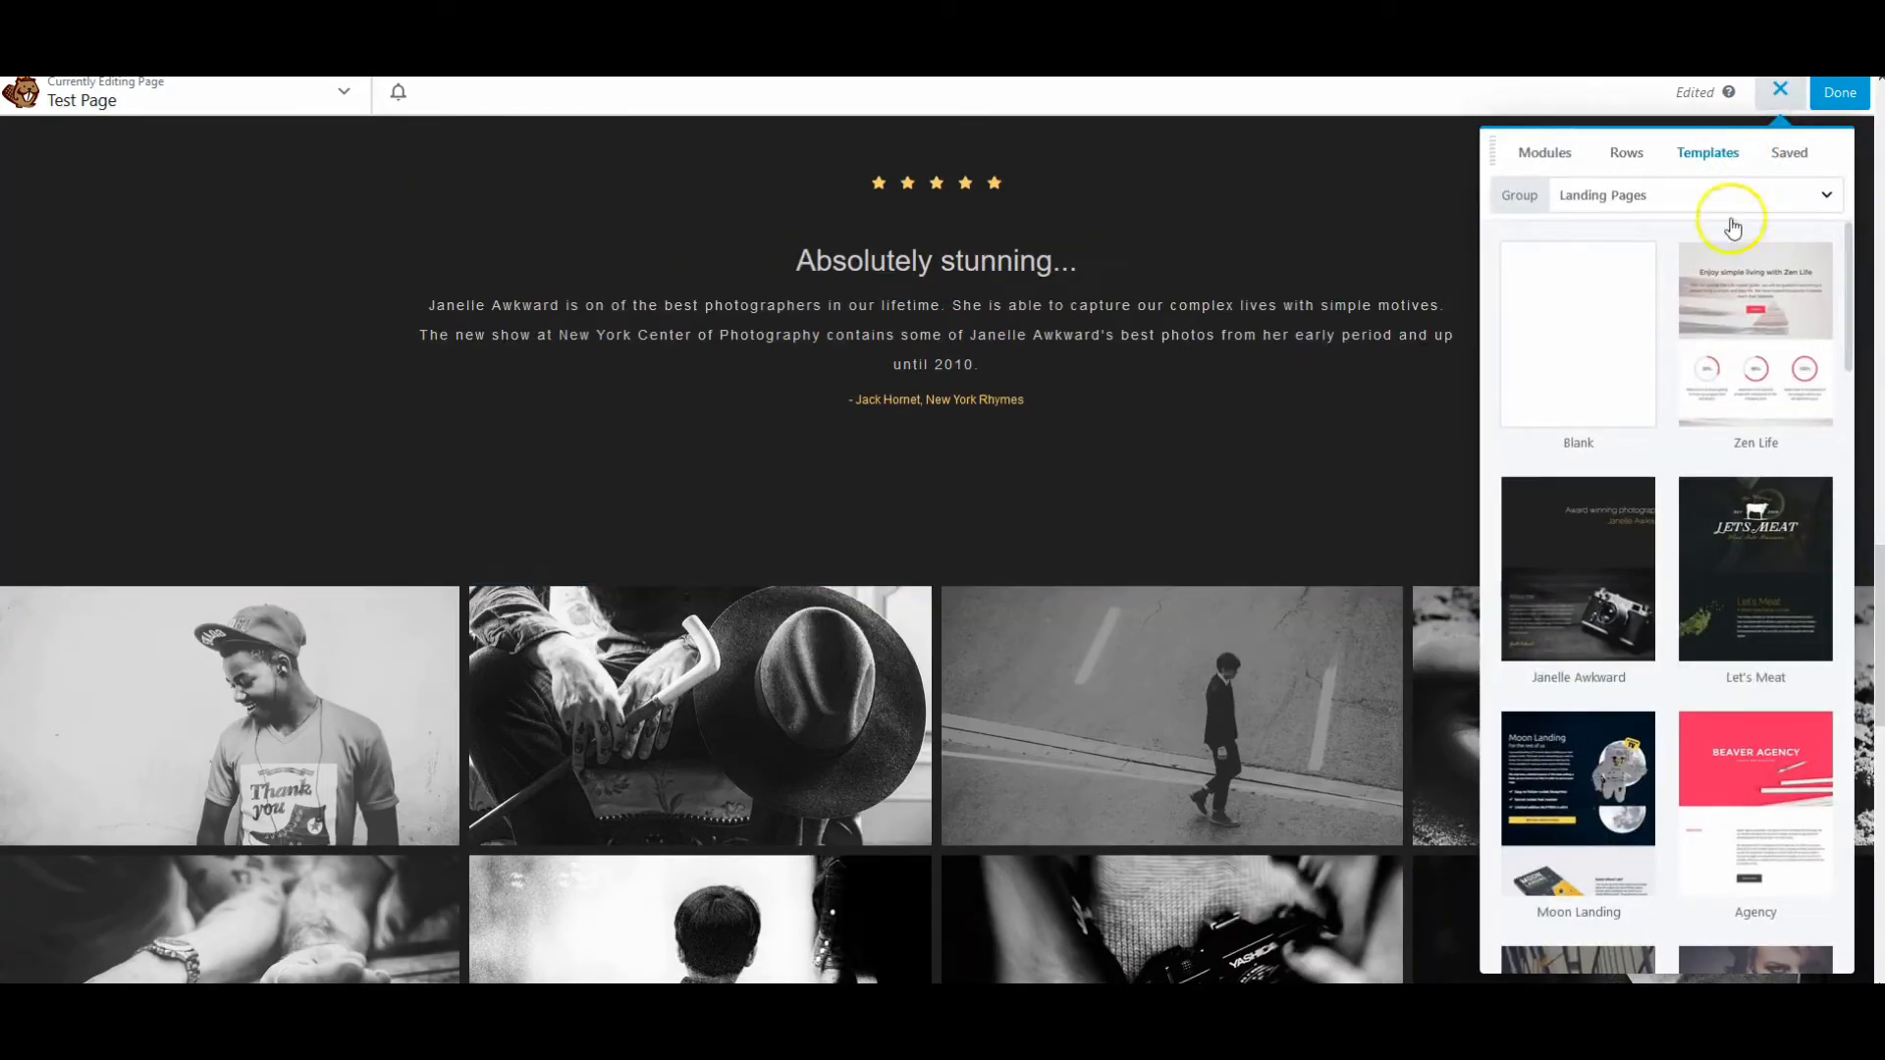
pyautogui.scroll(-5, 1715, 793)
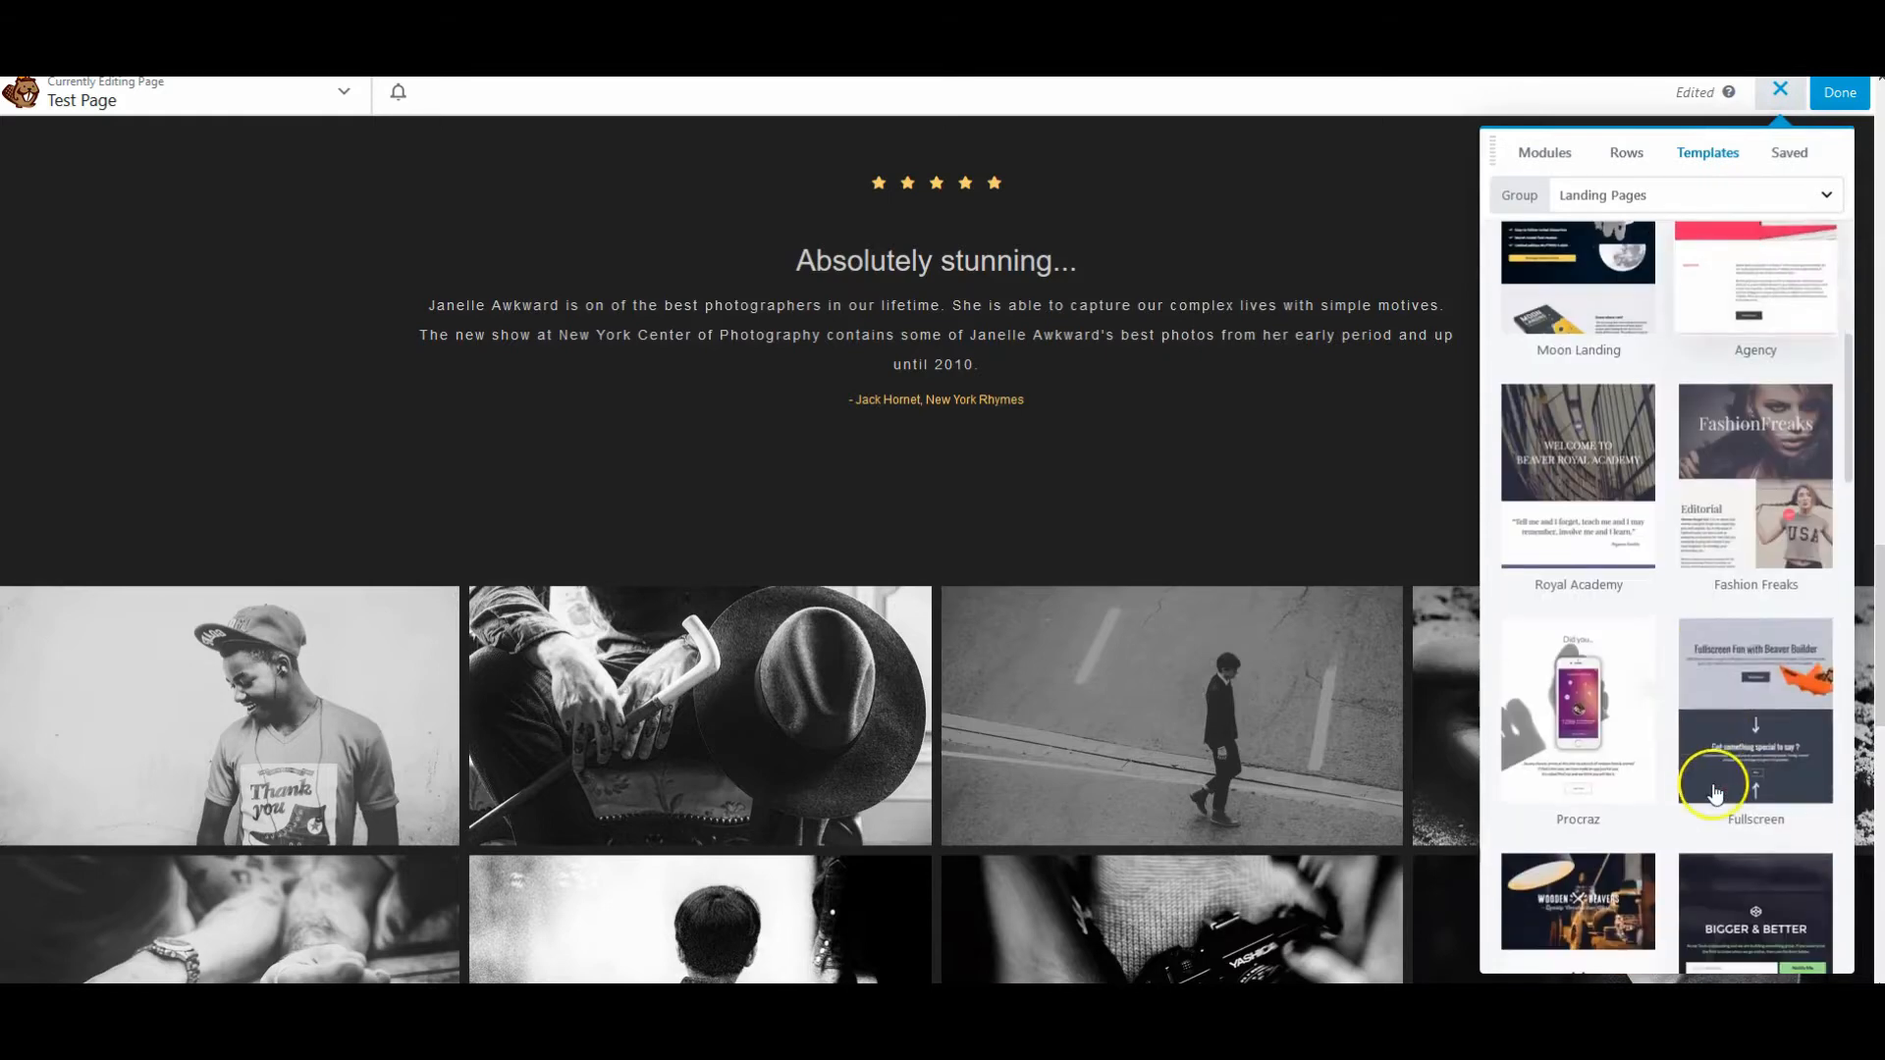
pyautogui.click(1567, 717)
pyautogui.click(938, 526)
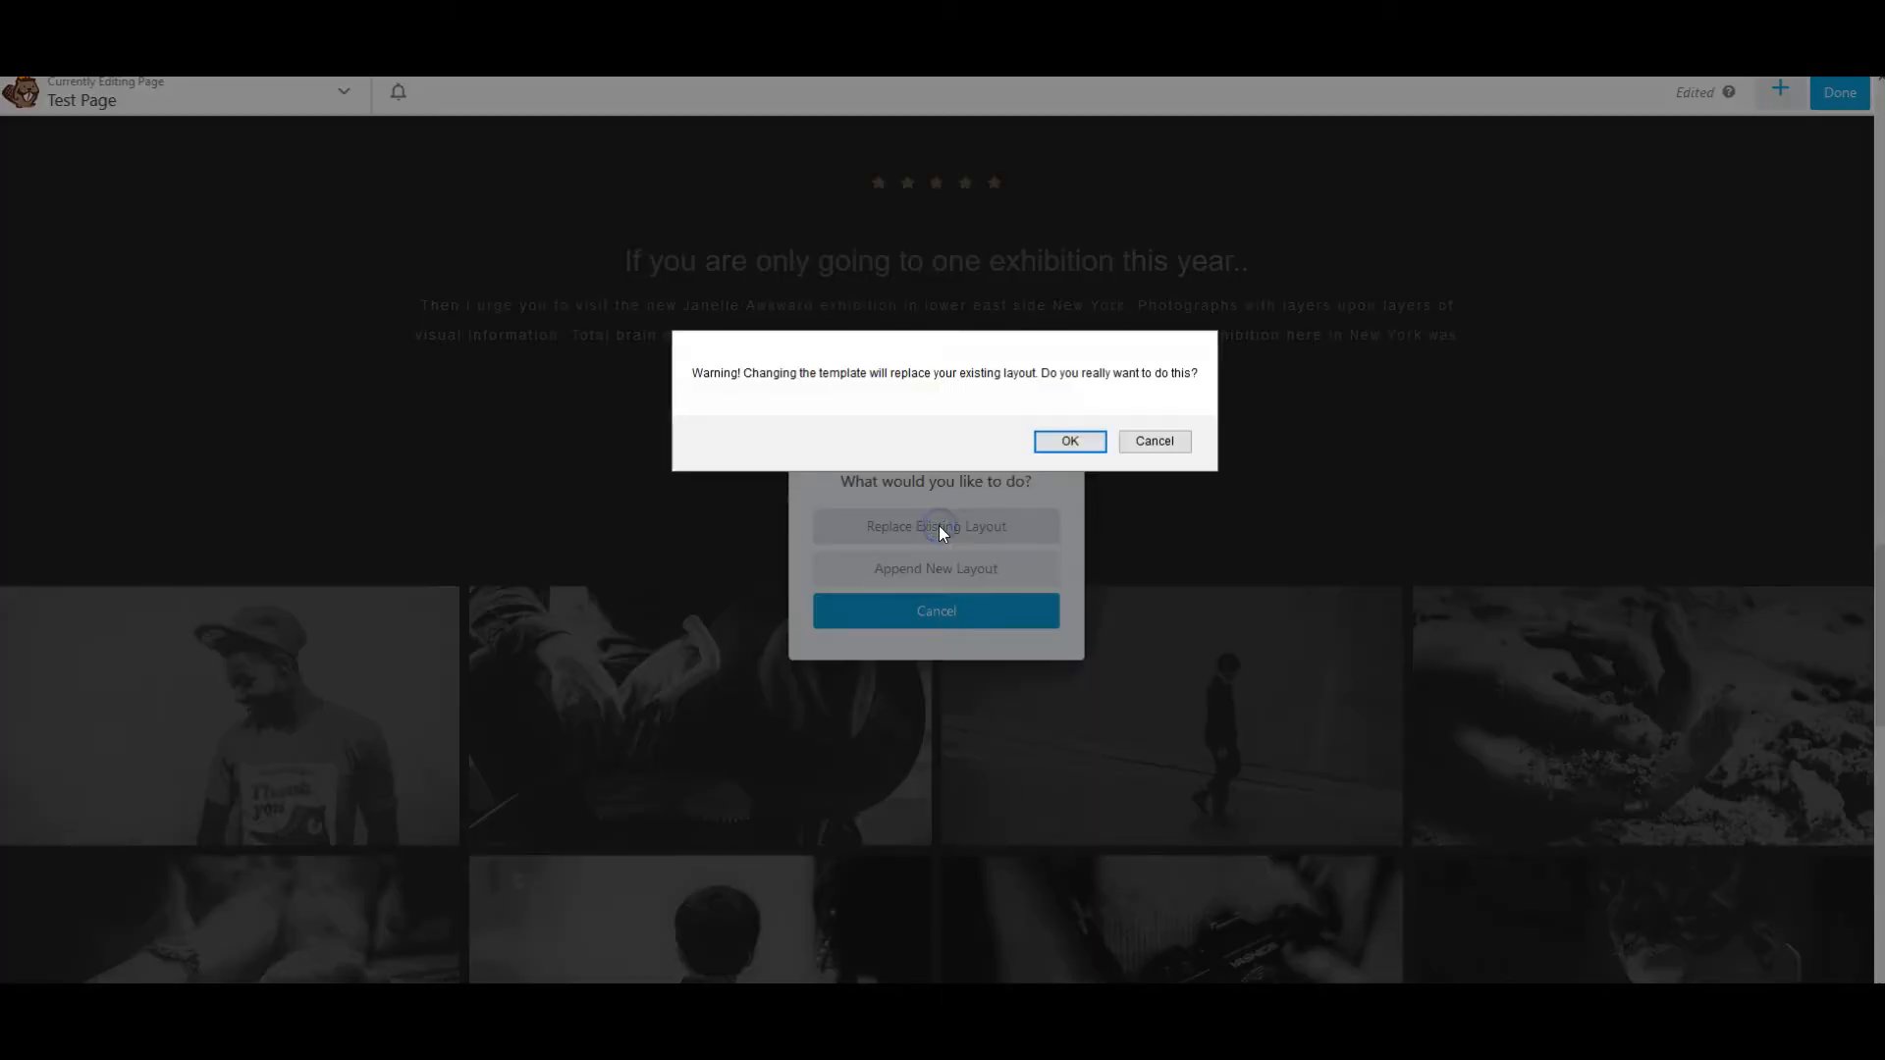
pyautogui.click(1069, 441)
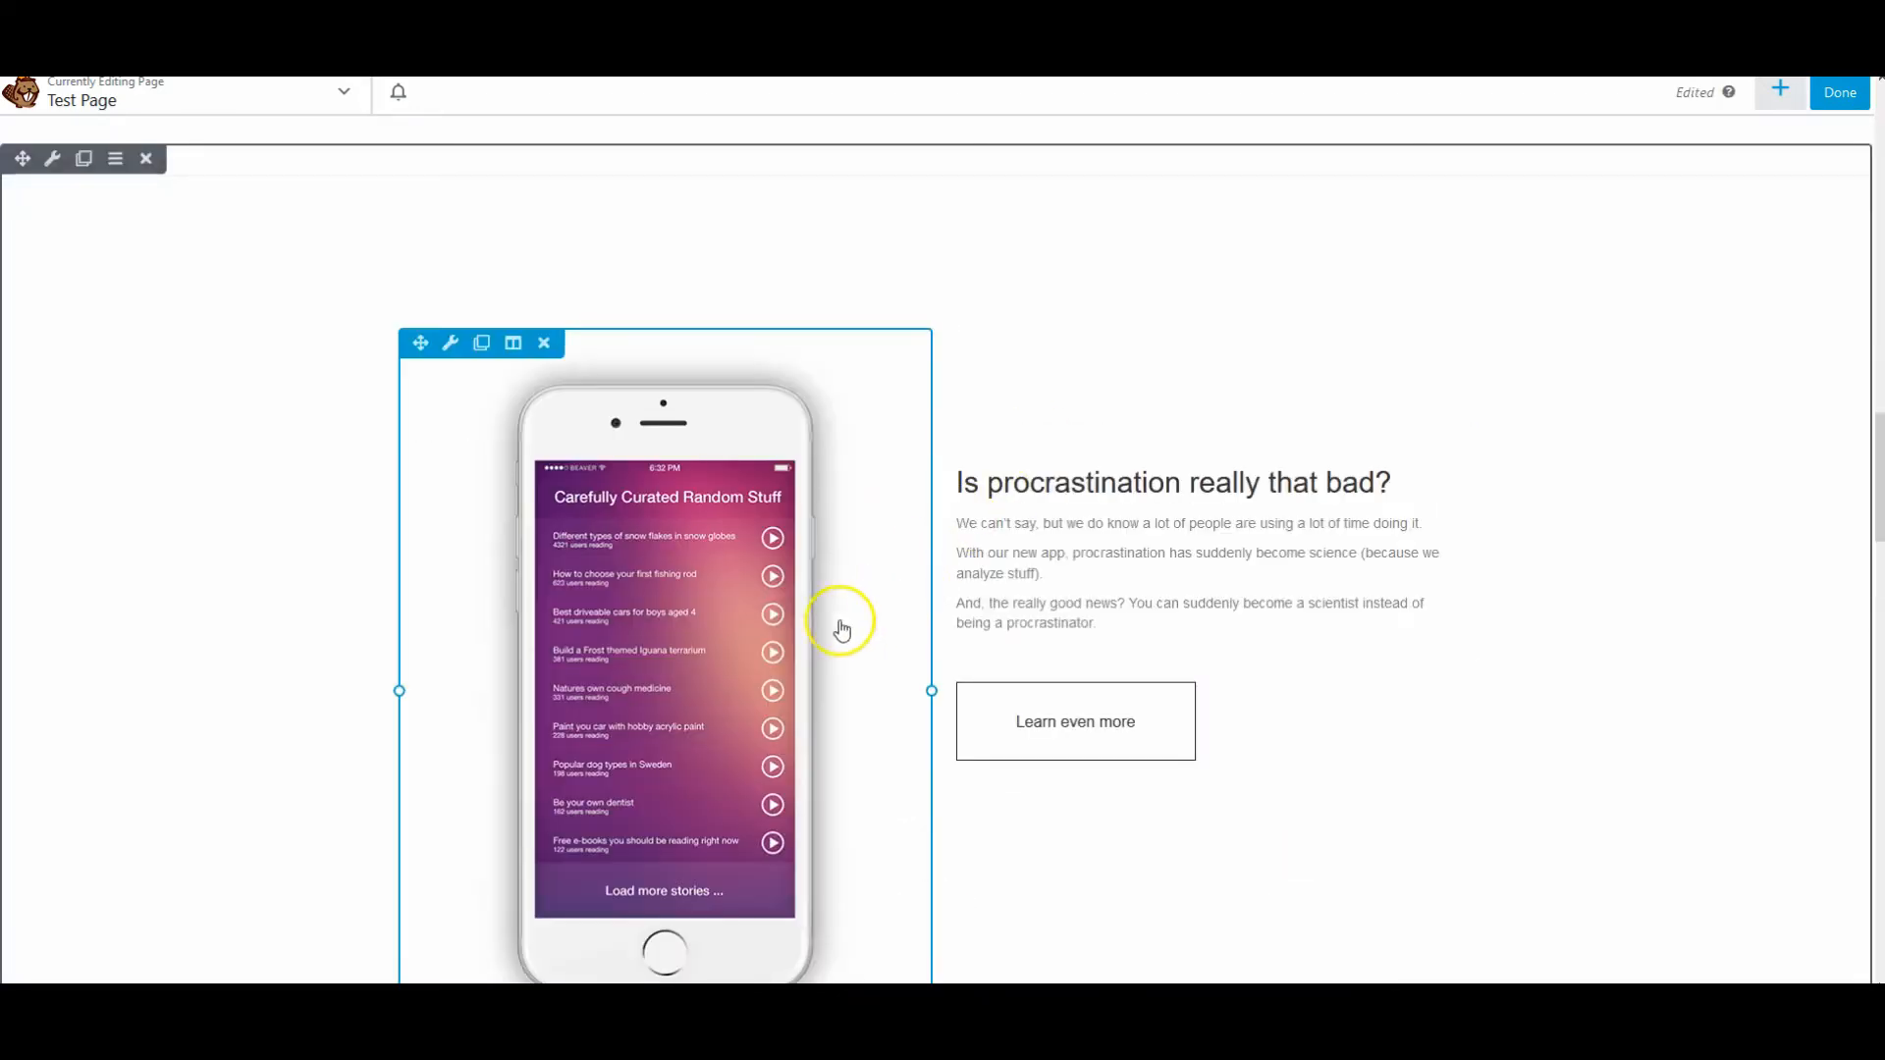
# Step: Examine the settings of the phone photo and the ProCraZ pricing table, cancelling both without saving
pyautogui.click(730, 569)
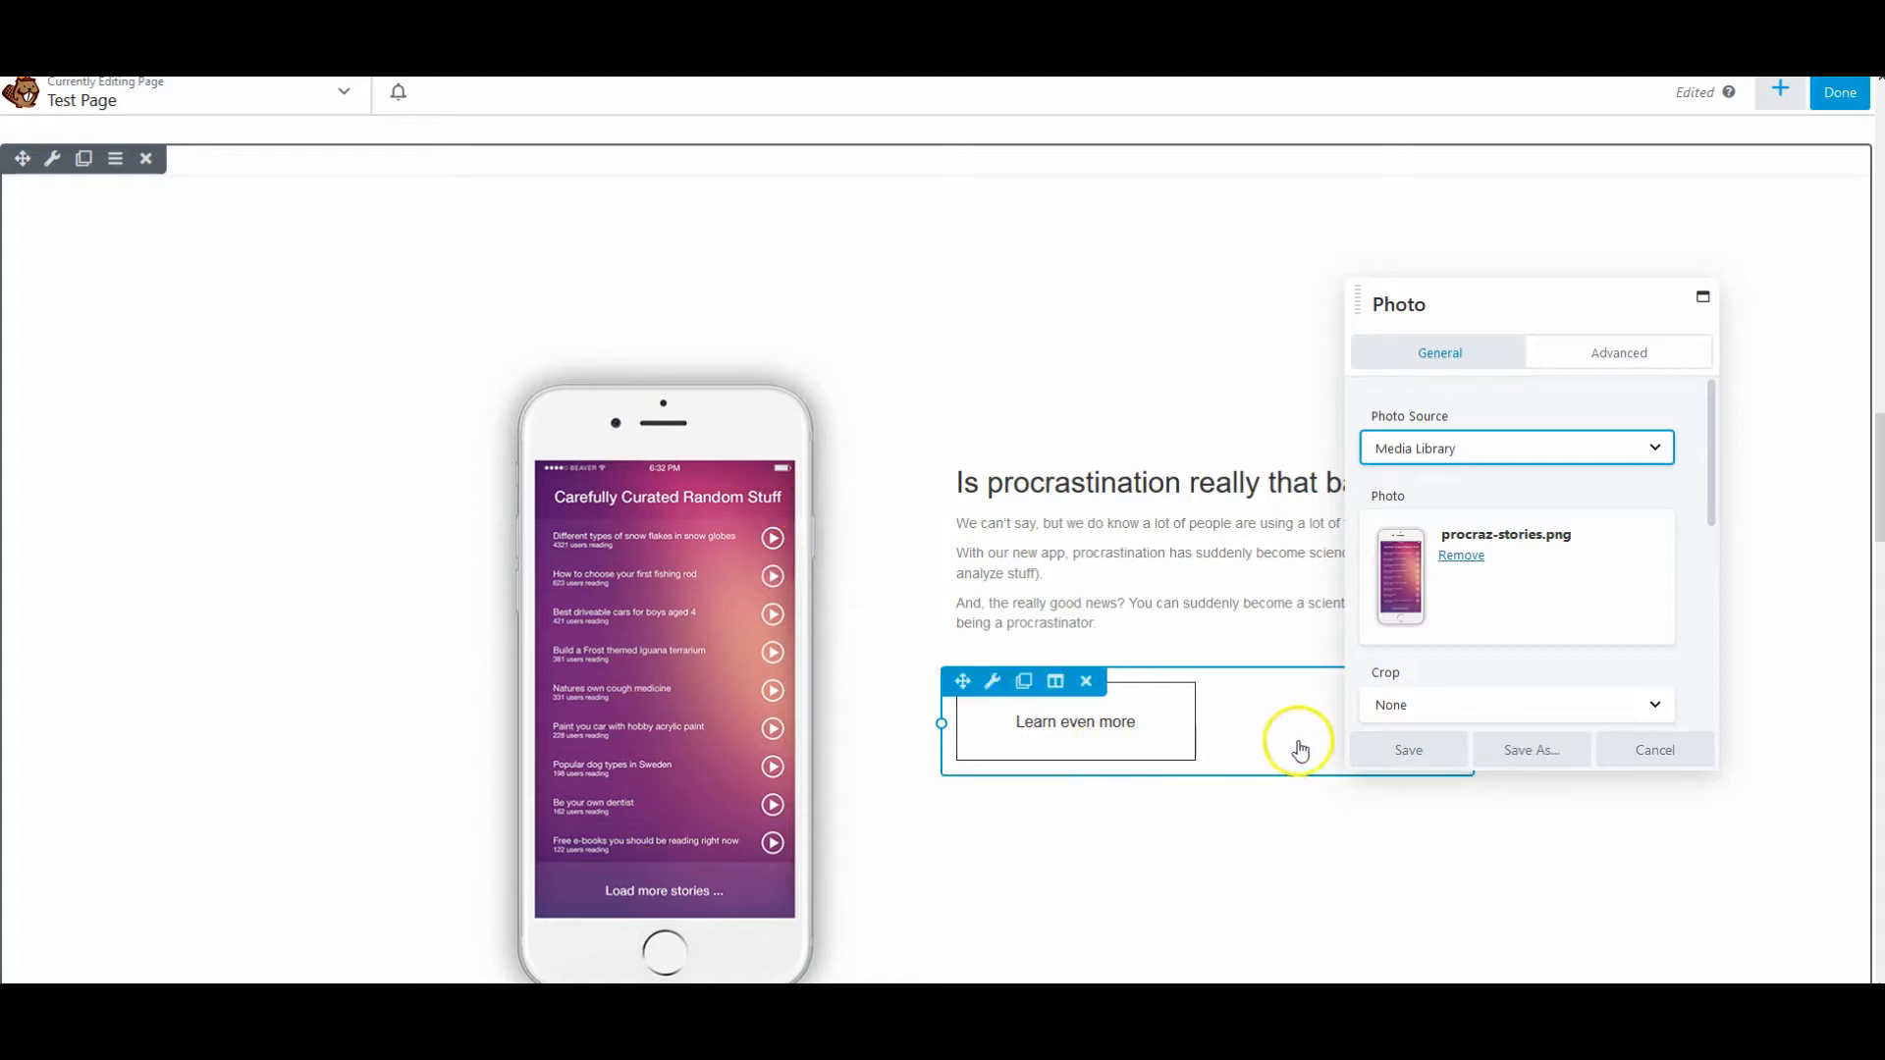
pyautogui.click(1666, 750)
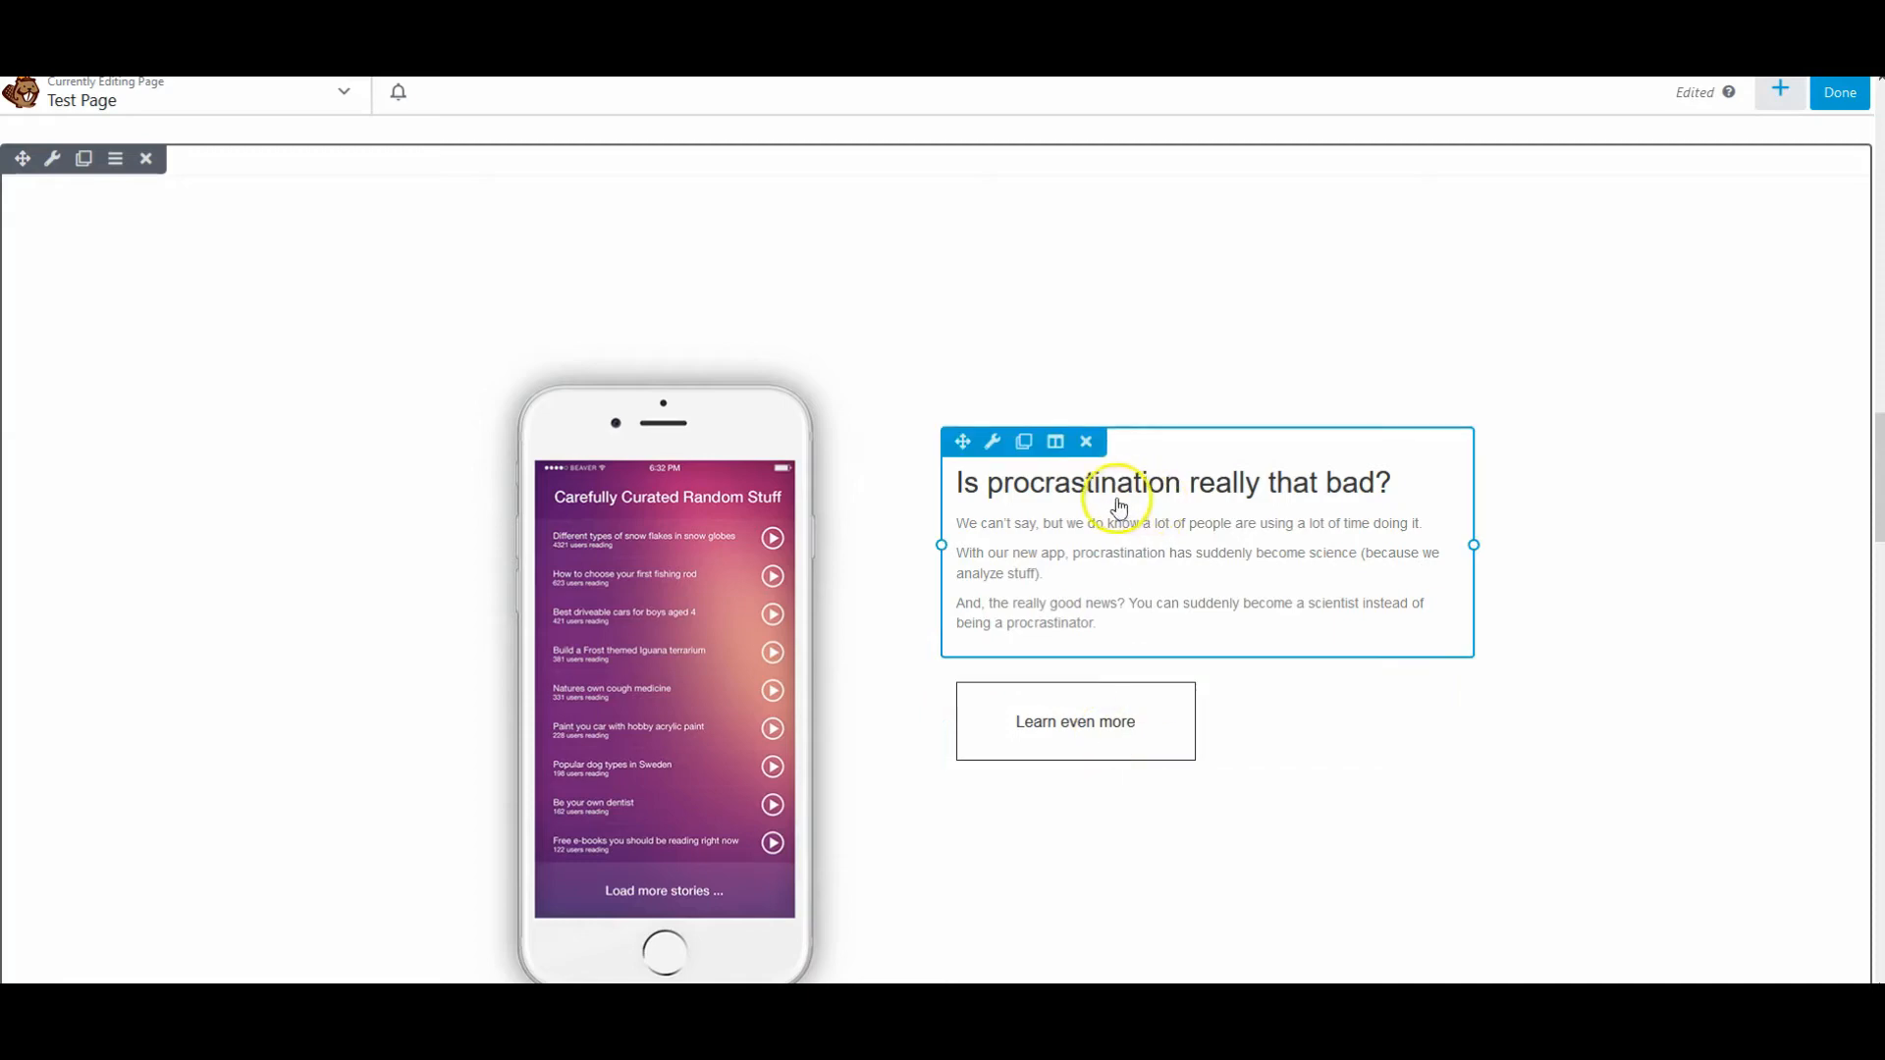
pyautogui.scroll(-5, 987, 645)
pyautogui.scroll(-5, 987, 645)
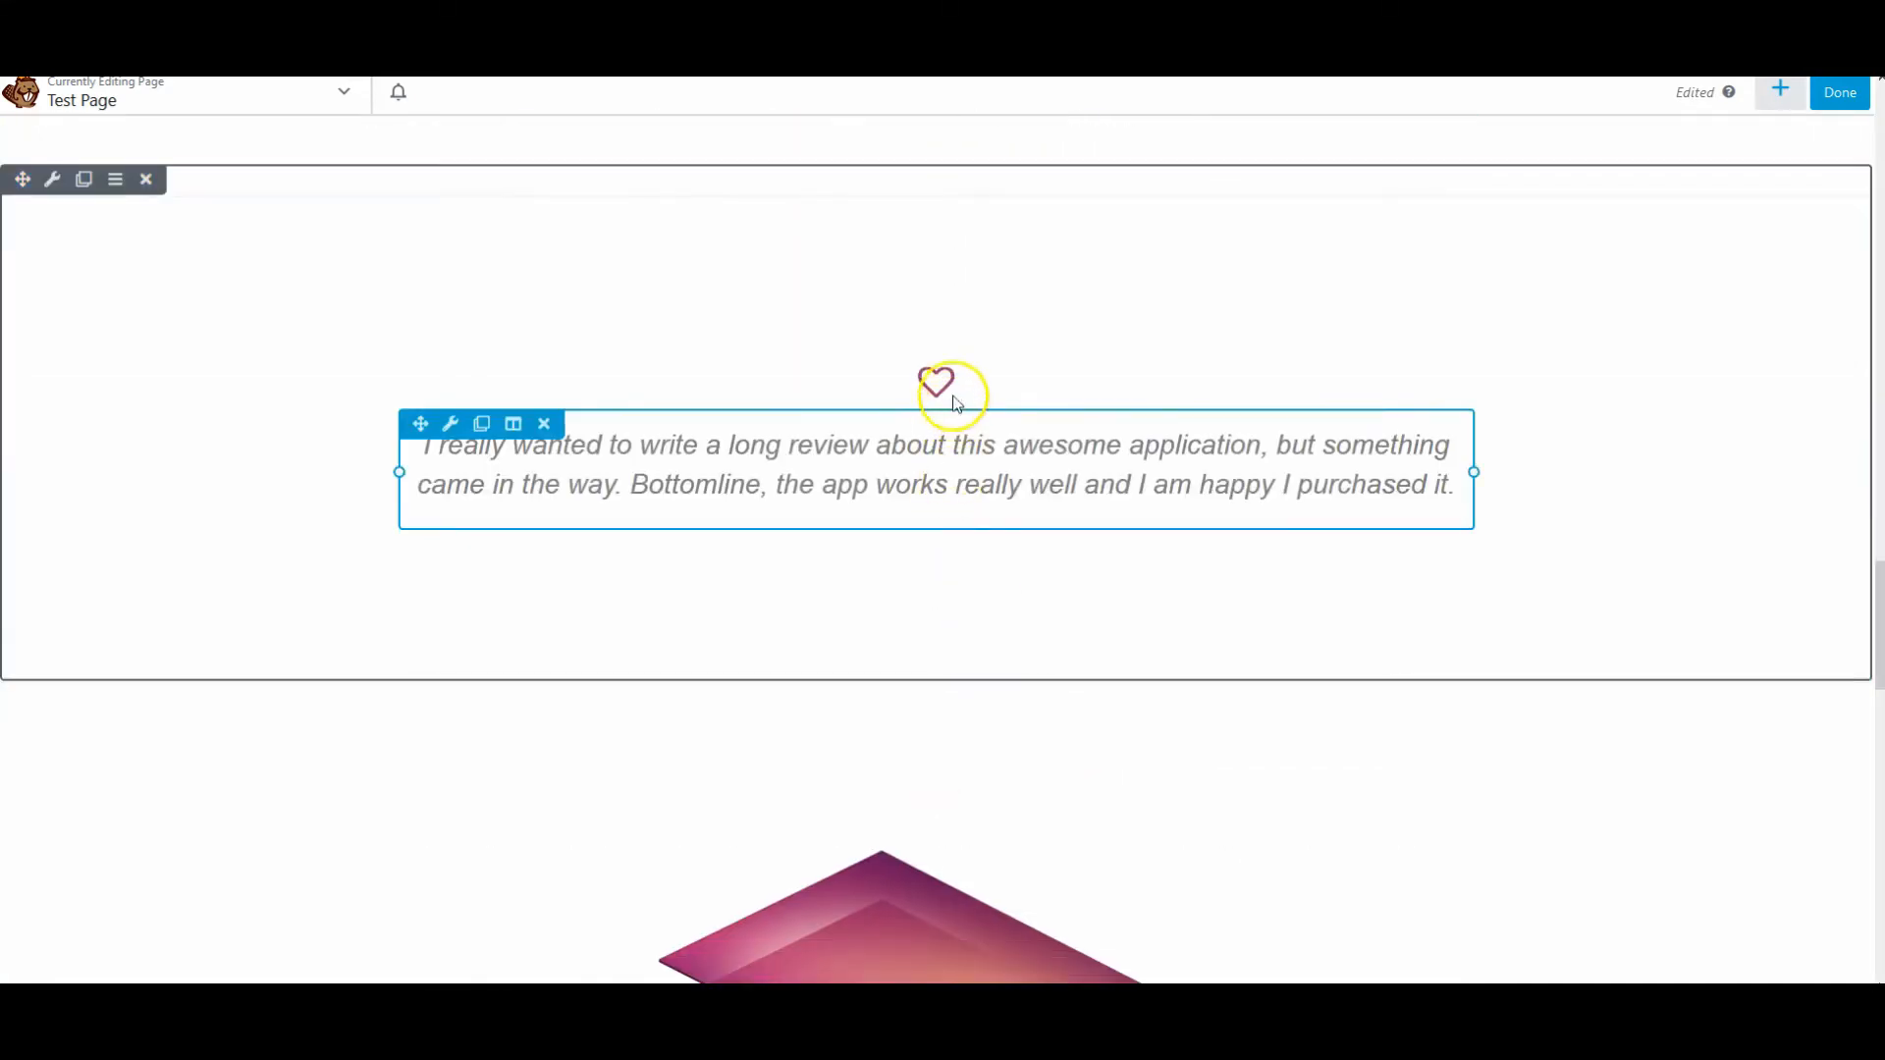
pyautogui.scroll(-9, 996, 502)
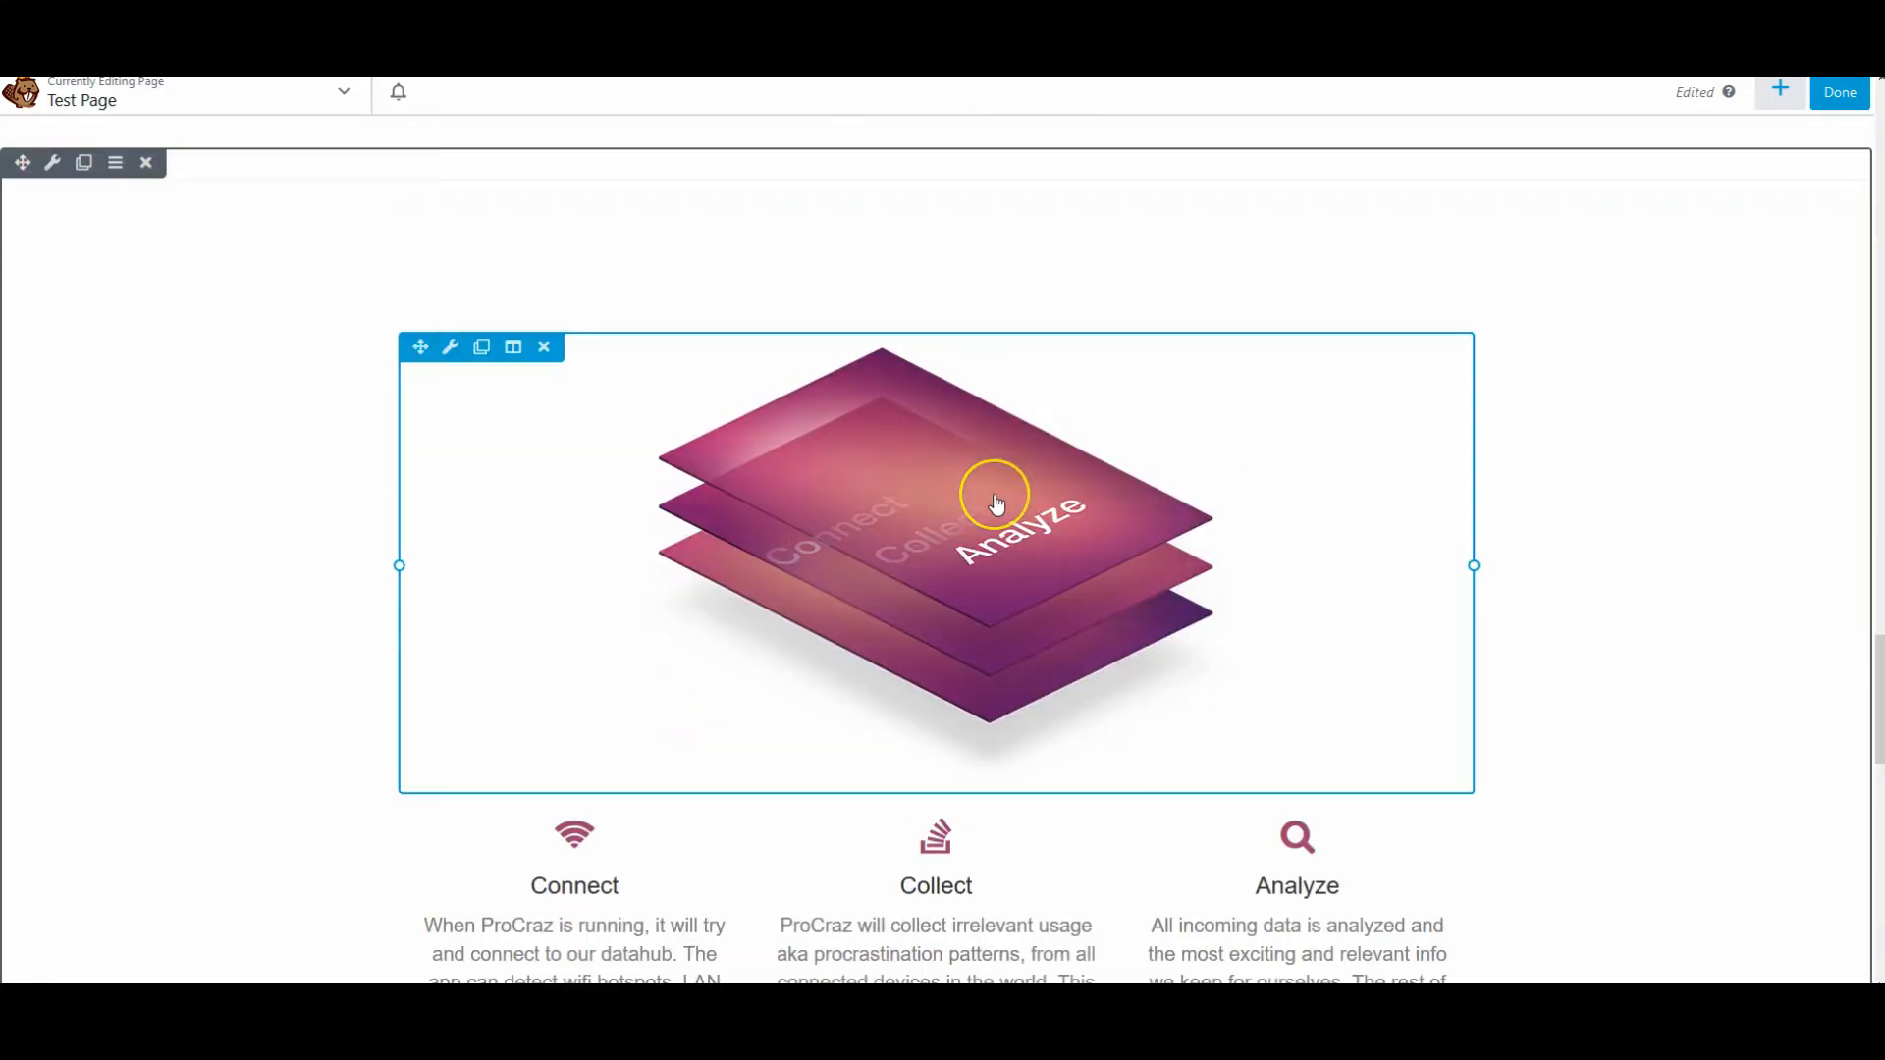
pyautogui.scroll(-9, 1370, 652)
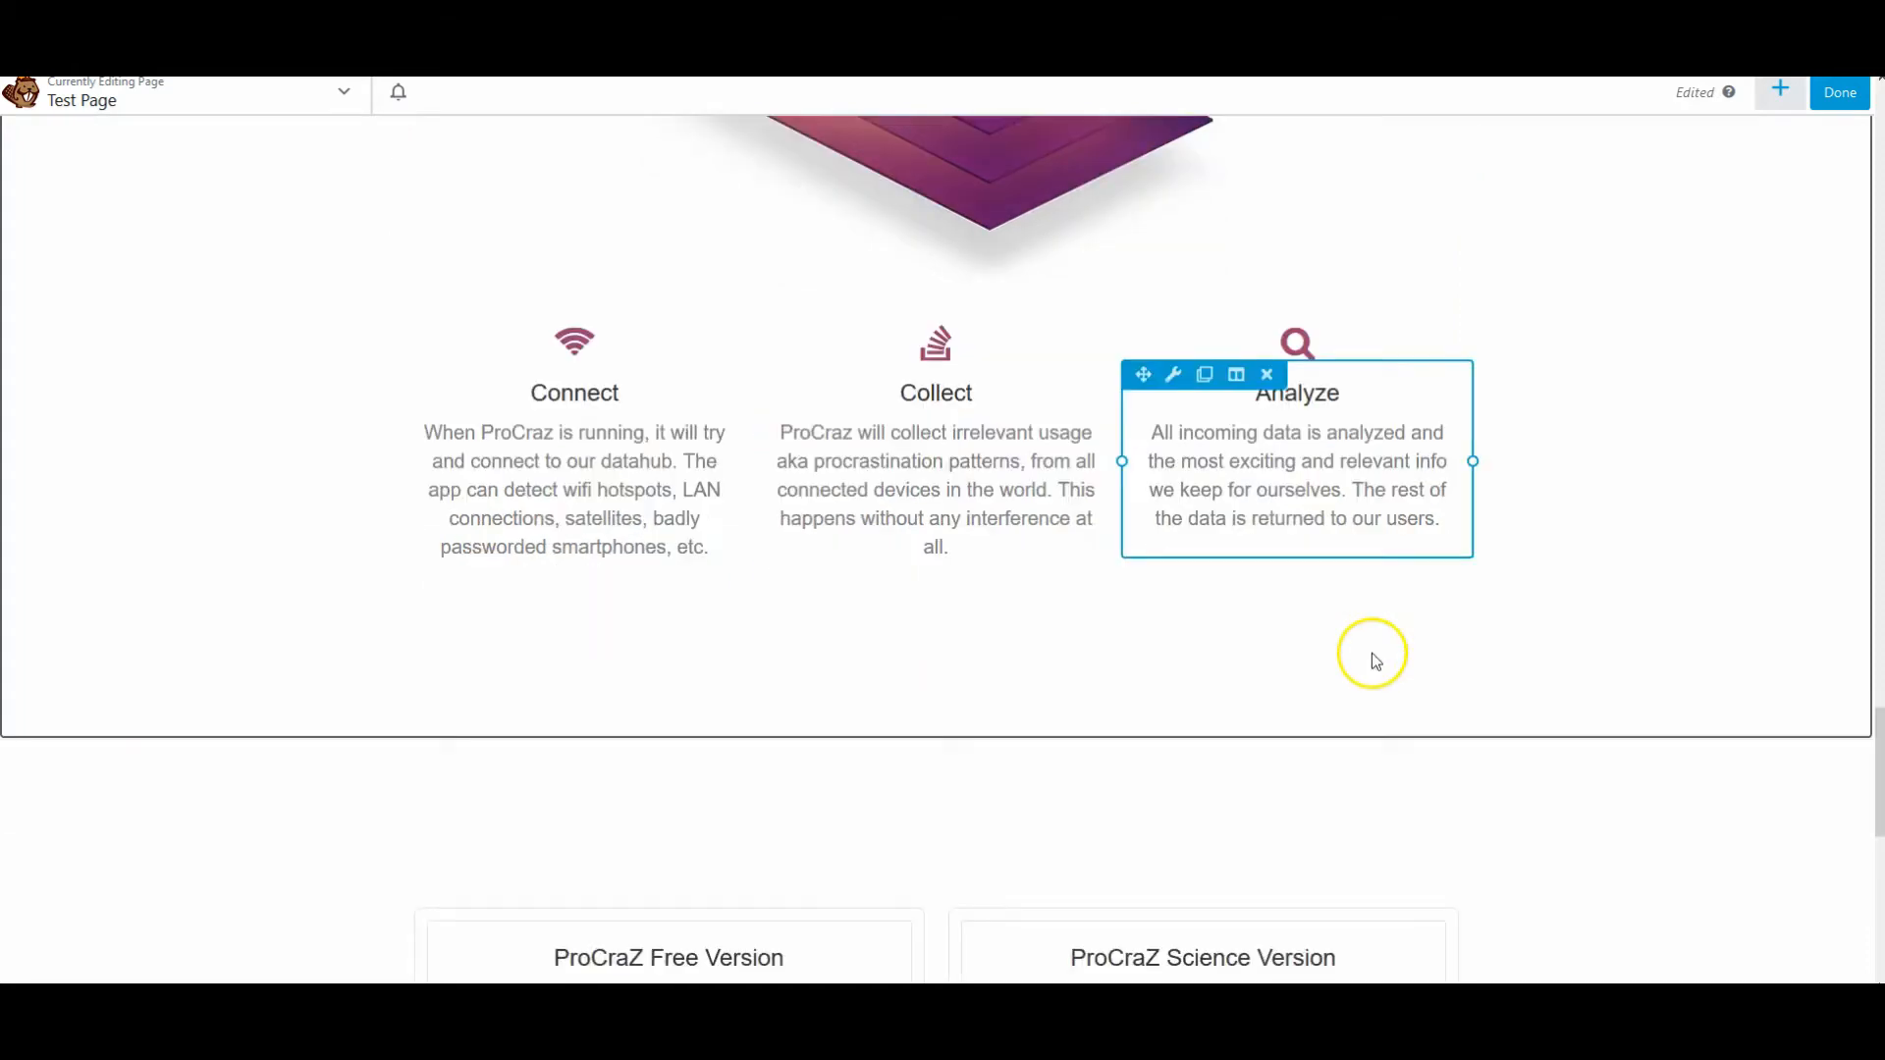
pyautogui.click(891, 319)
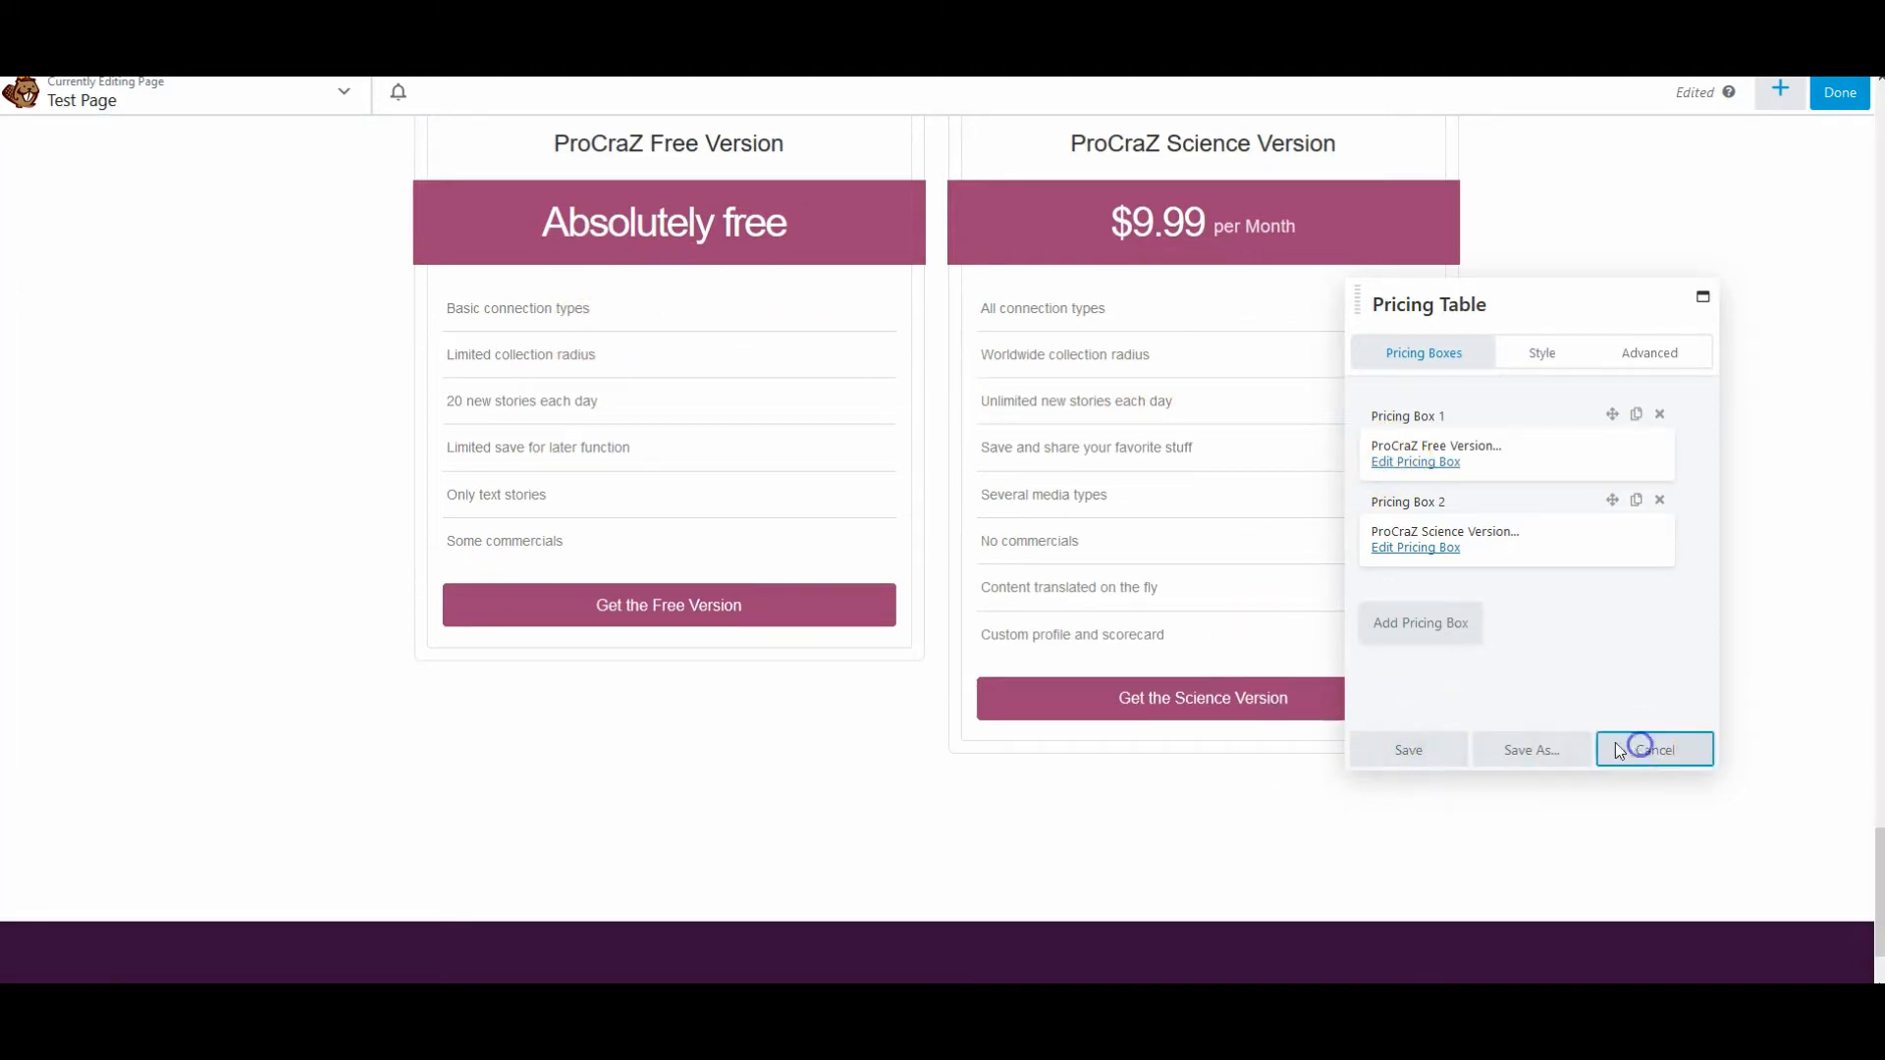
pyautogui.click(1638, 751)
# Step: Show the list of landing page templates again
pyautogui.scroll(-2, 828, 498)
pyautogui.click(1777, 92)
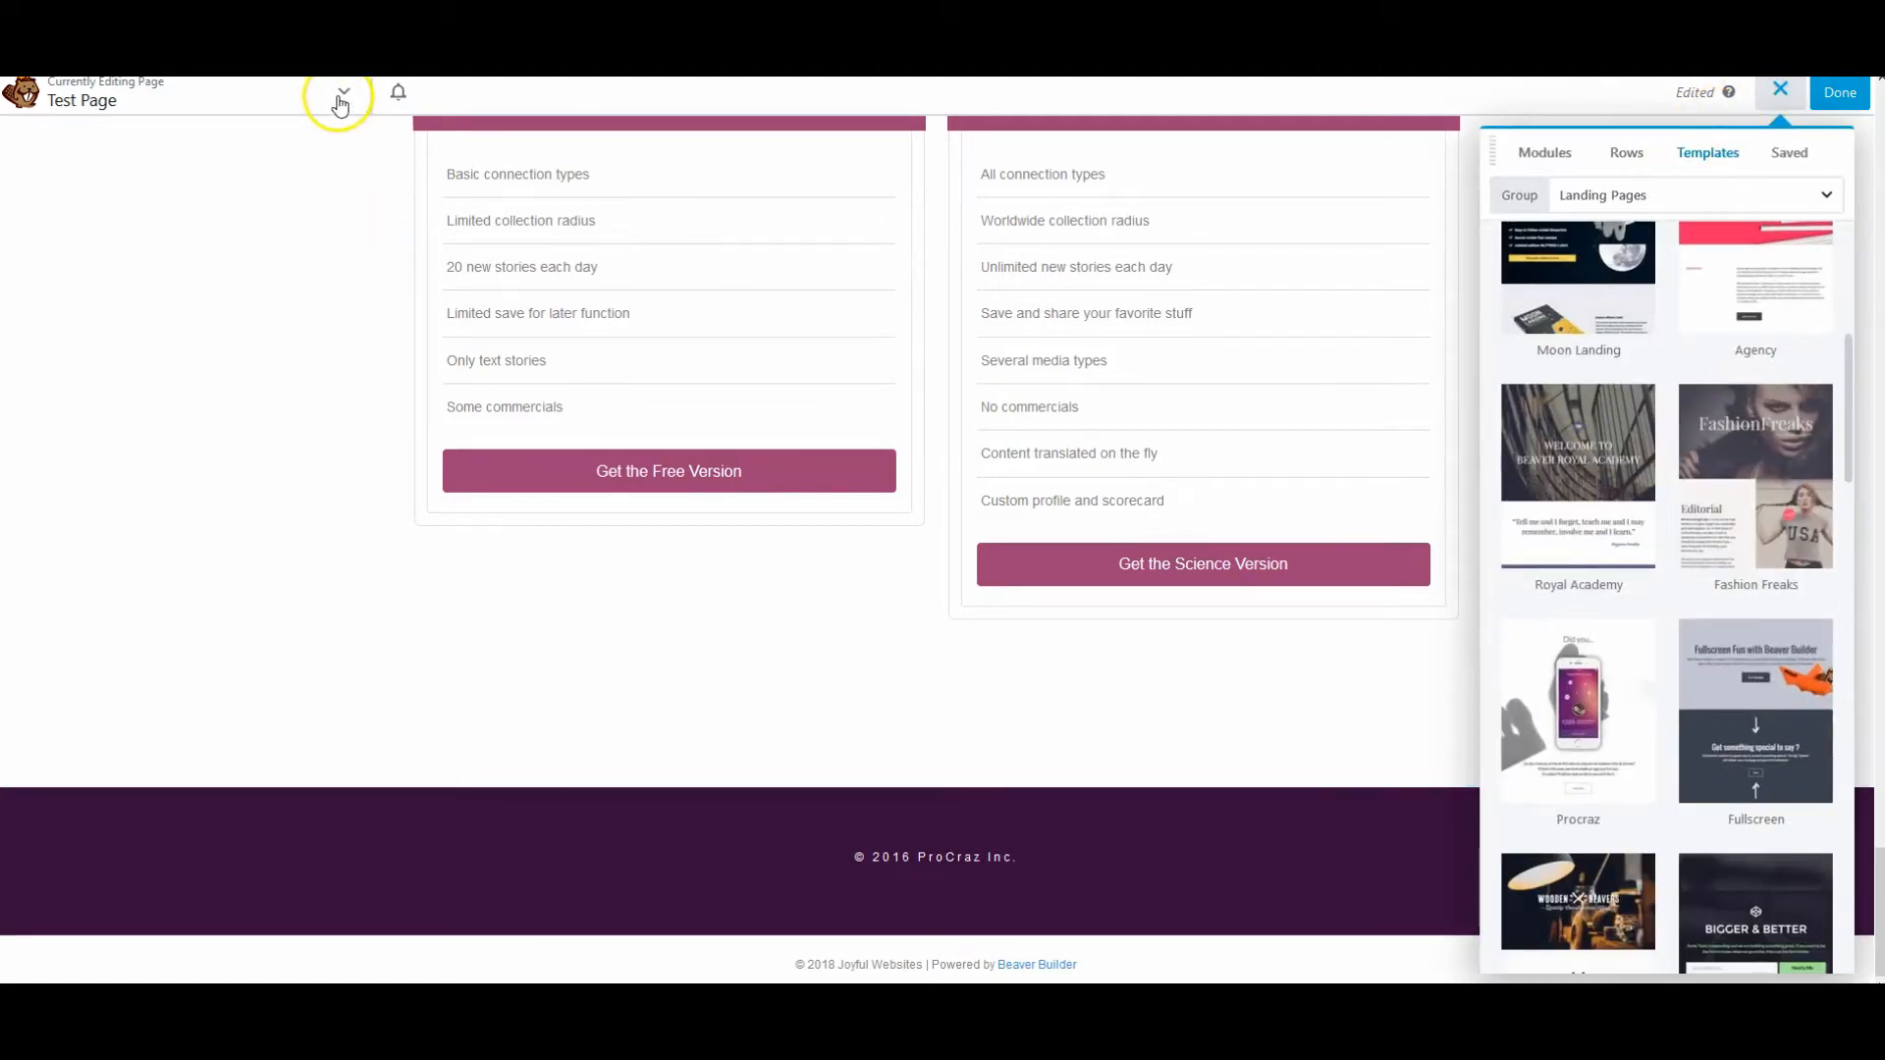
# Step: Move the Connect text and its wifi icon from the first column to the top of the Collect column
pyautogui.scroll(9, 894, 440)
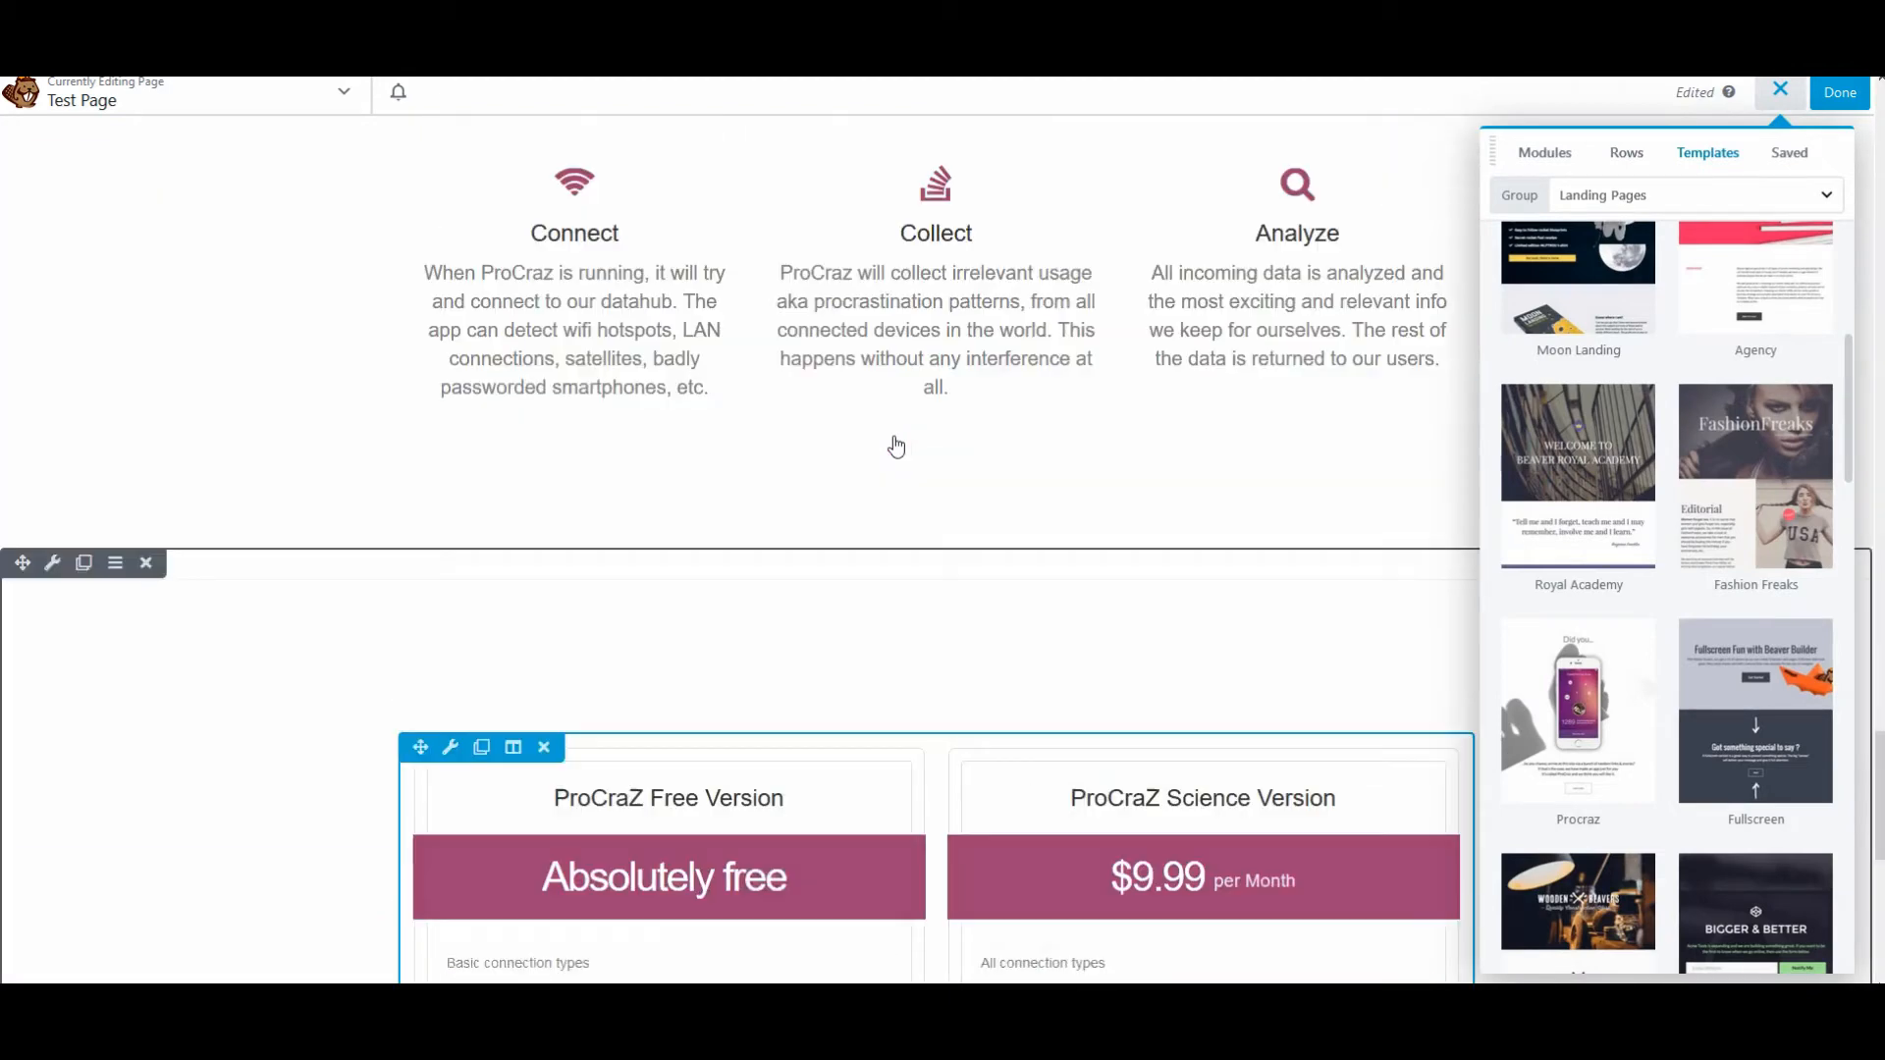
pyautogui.scroll(4, 897, 447)
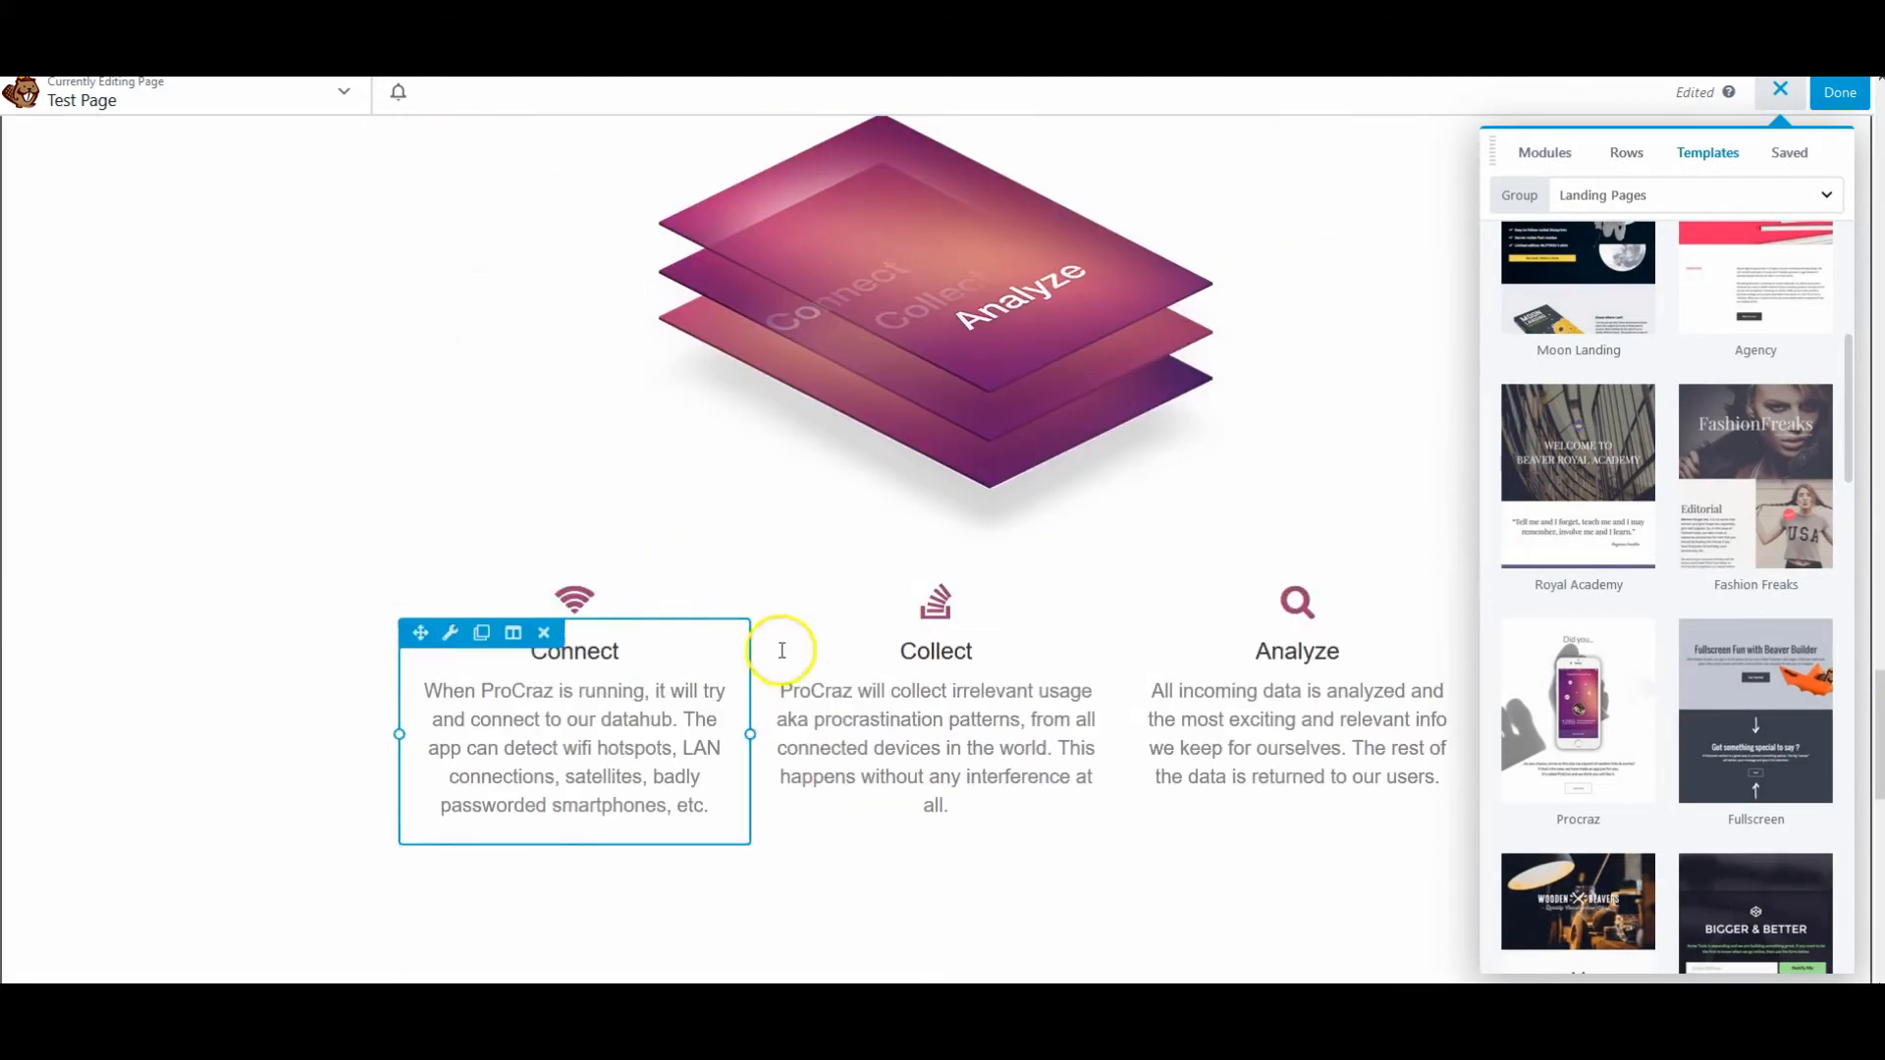
pyautogui.moveTo(425, 632); pyautogui.dragTo(913, 594)
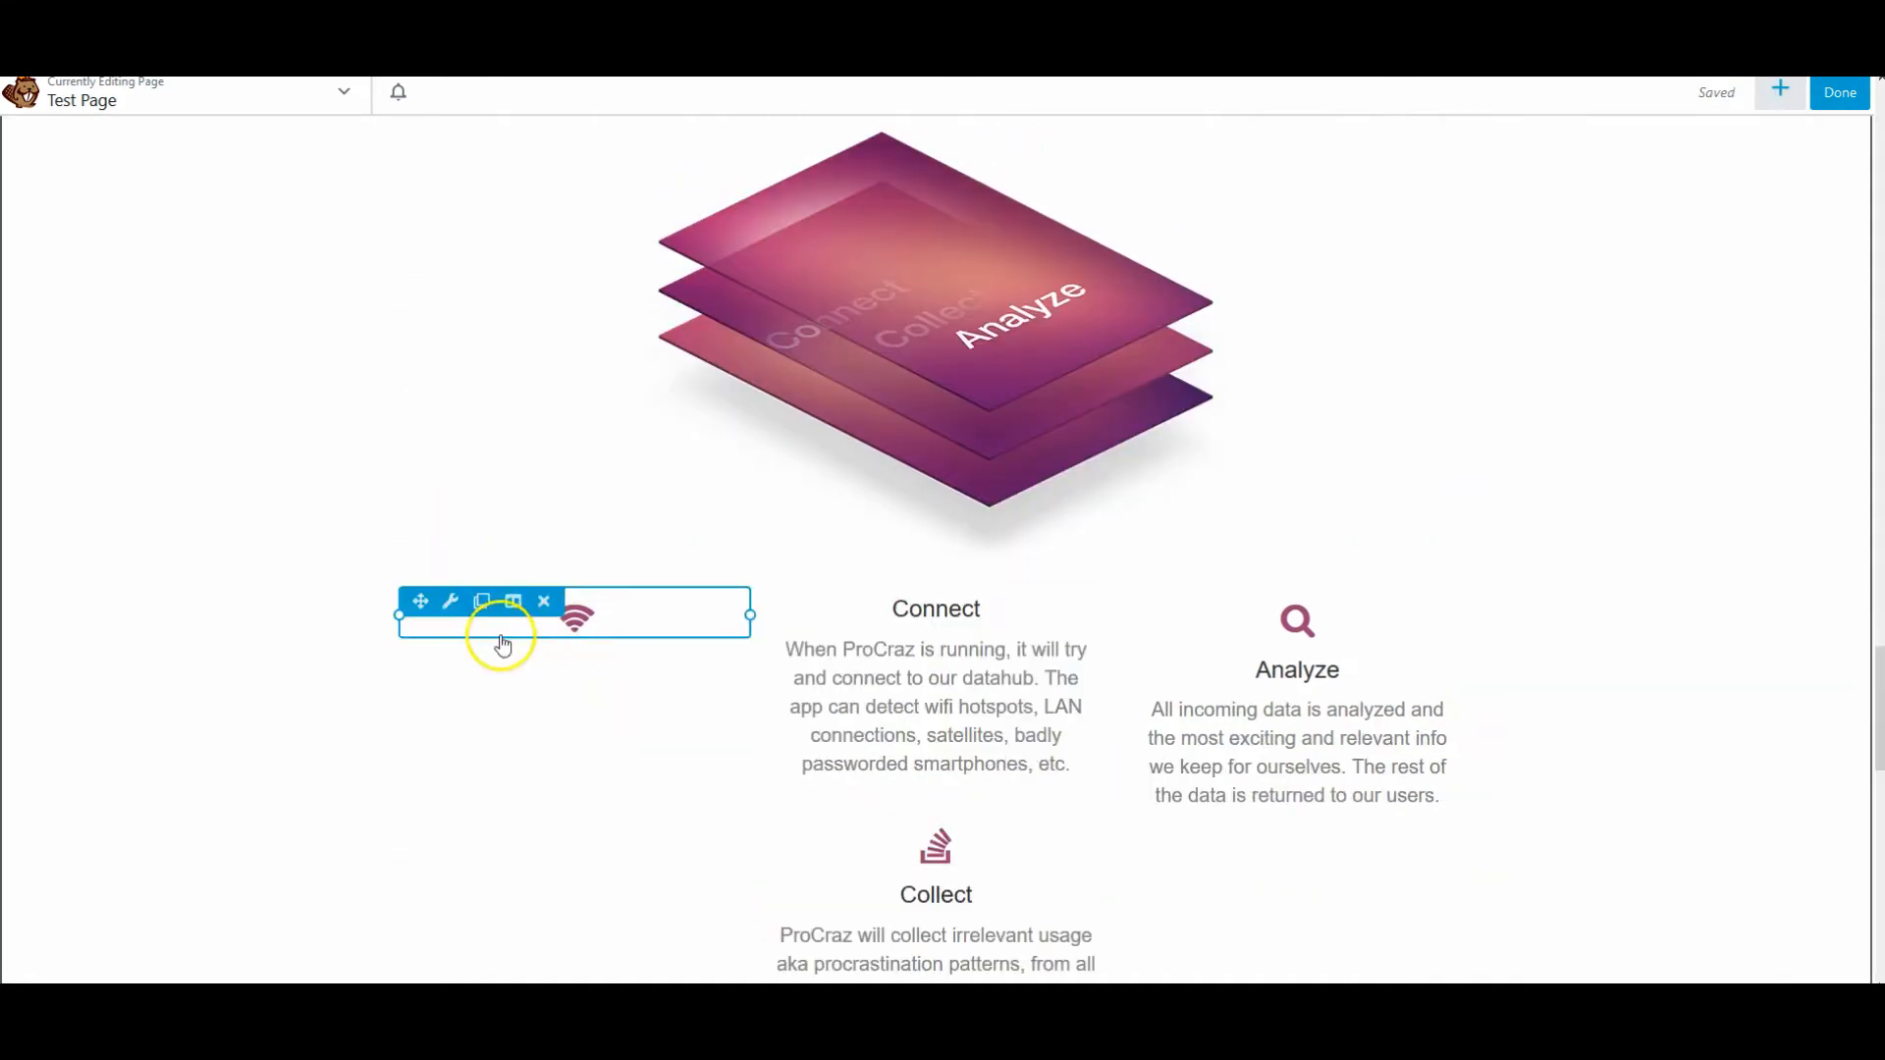
pyautogui.moveTo(421, 601); pyautogui.dragTo(923, 611)
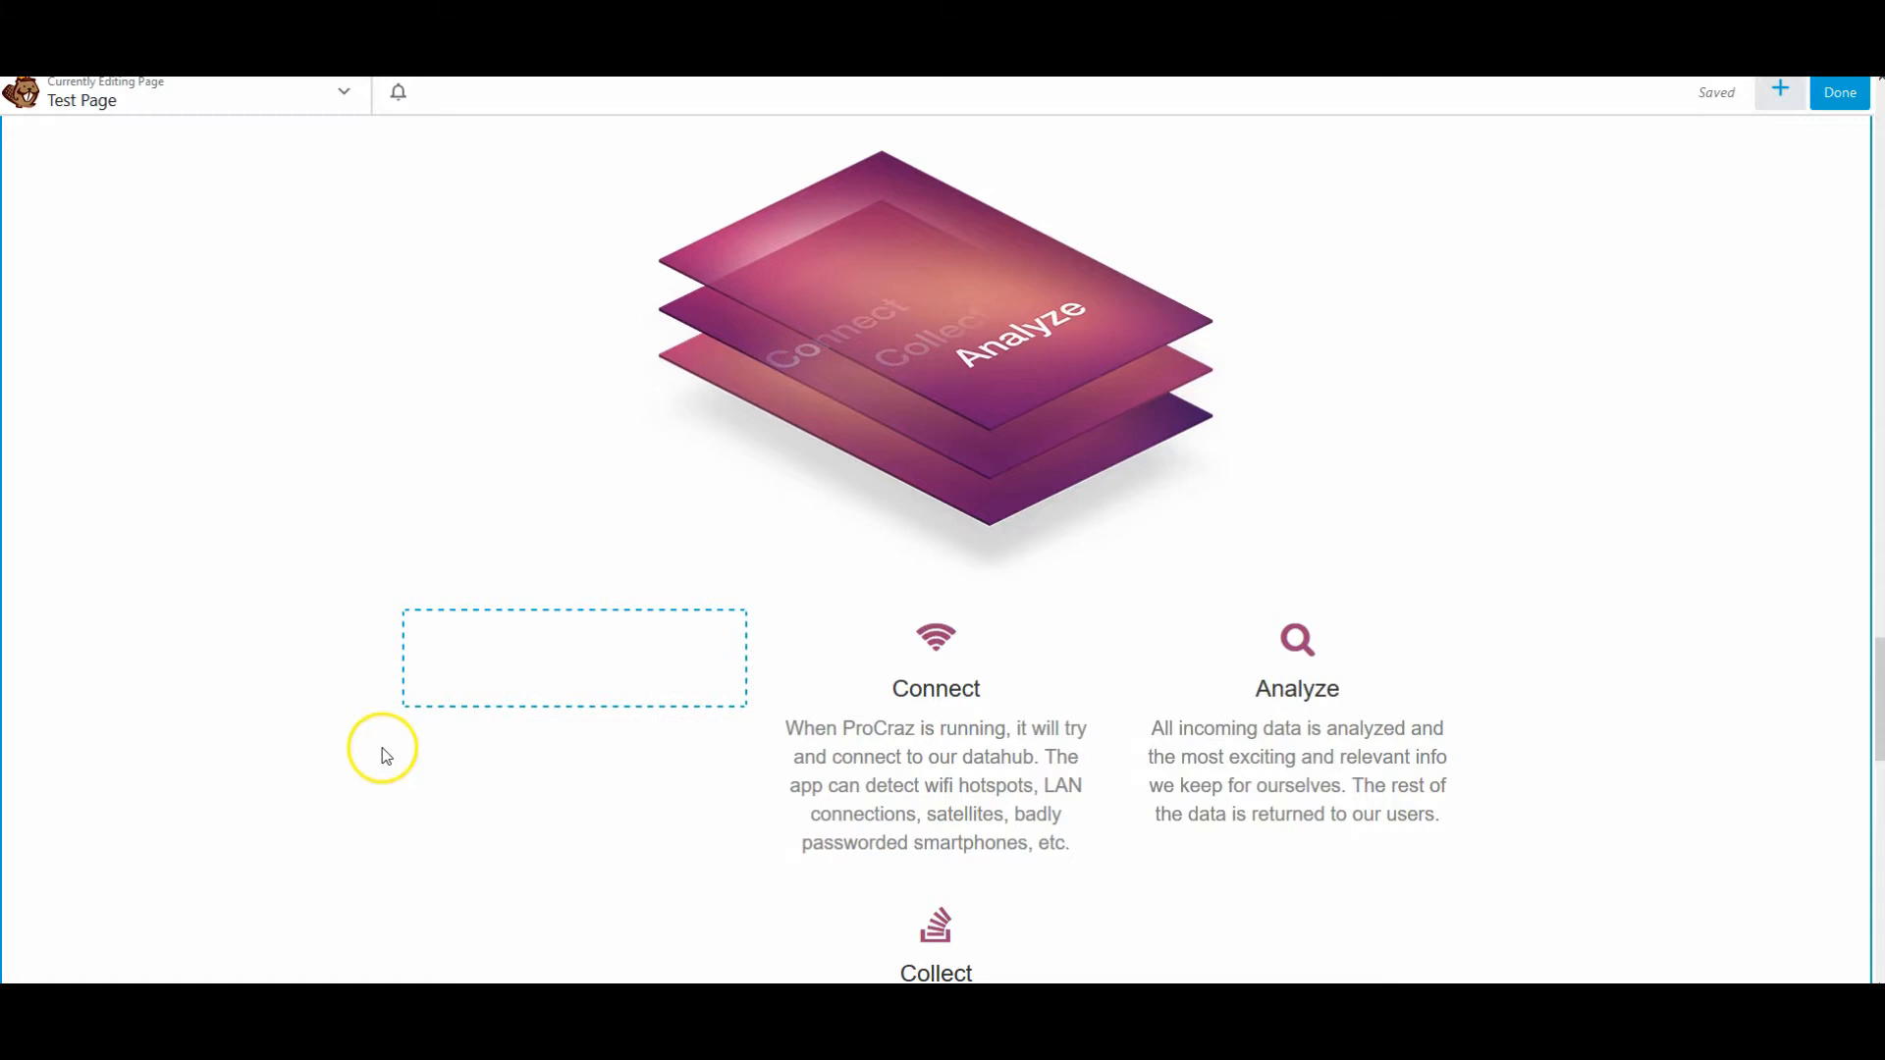
# Step: Move the wifi icon and the Connect text back into the empty first column
pyautogui.moveTo(783, 619)
pyautogui.moveTo(783, 618); pyautogui.dragTo(614, 638)
pyautogui.moveTo(786, 622); pyautogui.dragTo(568, 741)
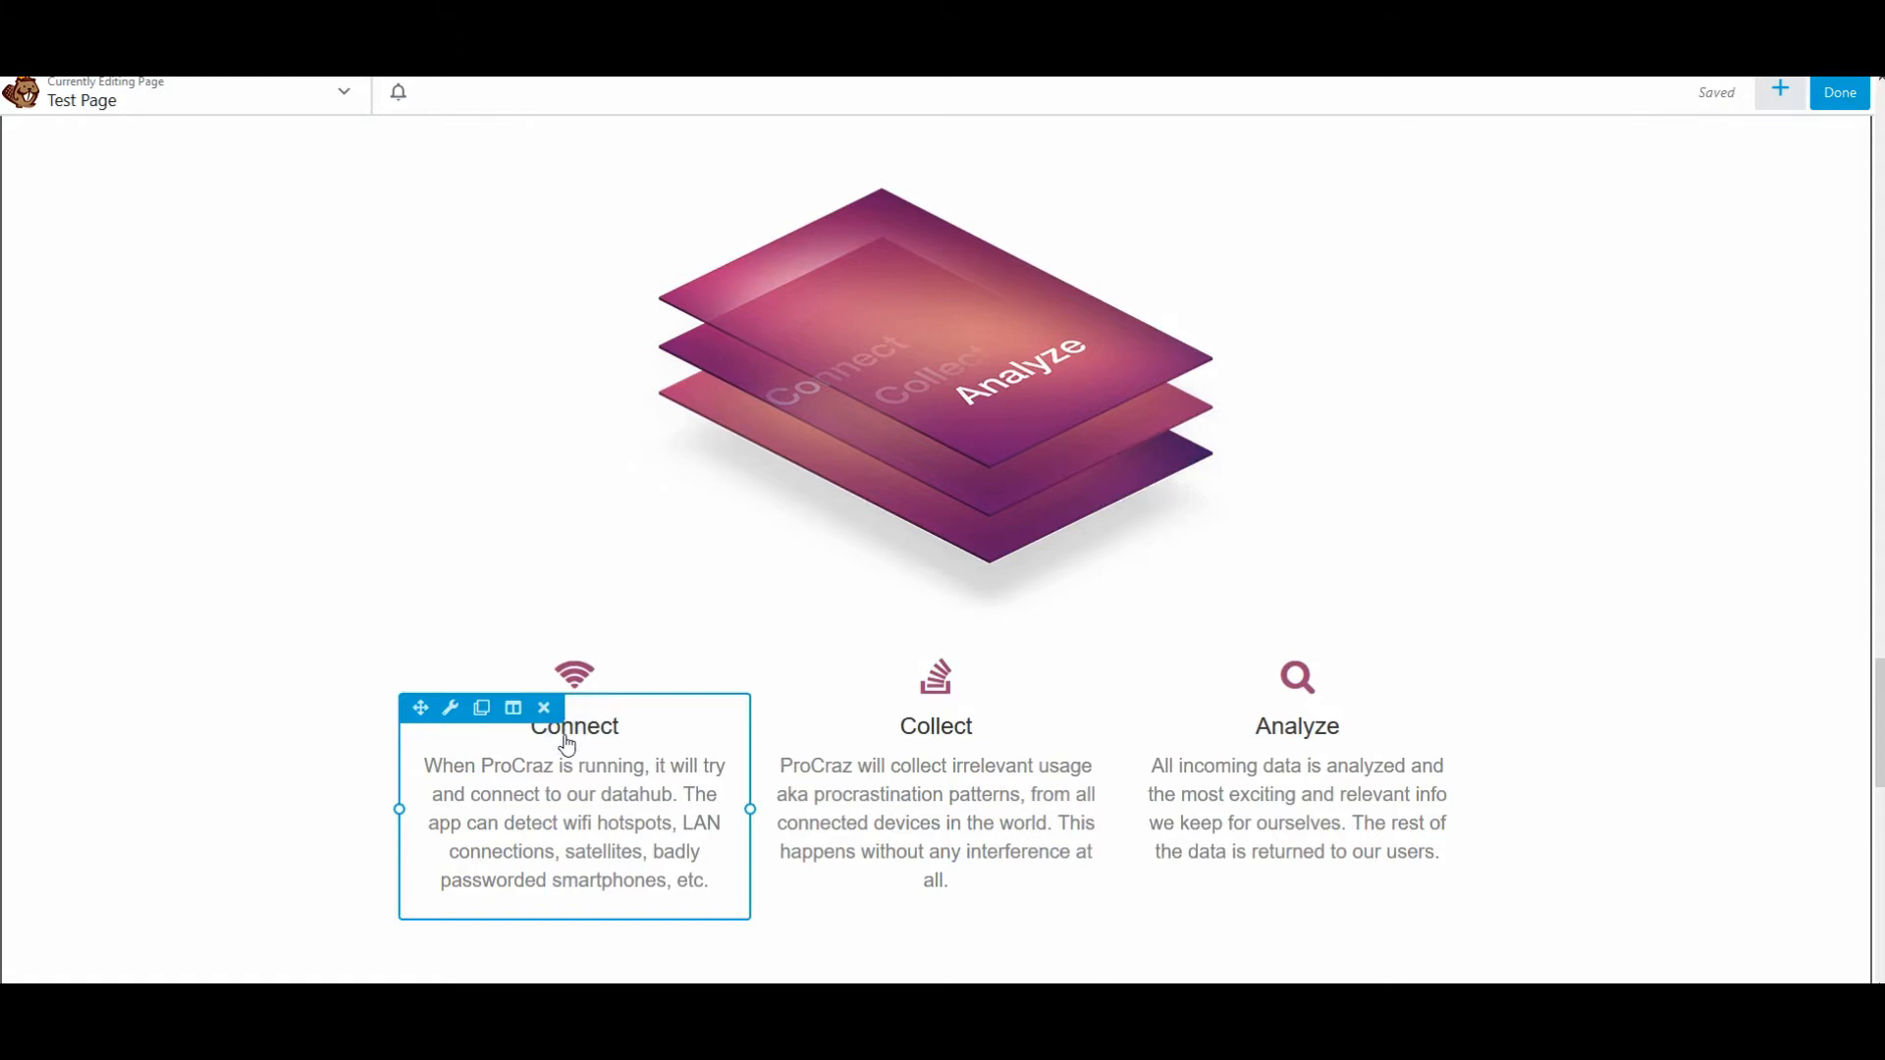
# Step: Narrow the content width of the layered-image row, then widen it slightly past its original width
pyautogui.scroll(5, 366, 400)
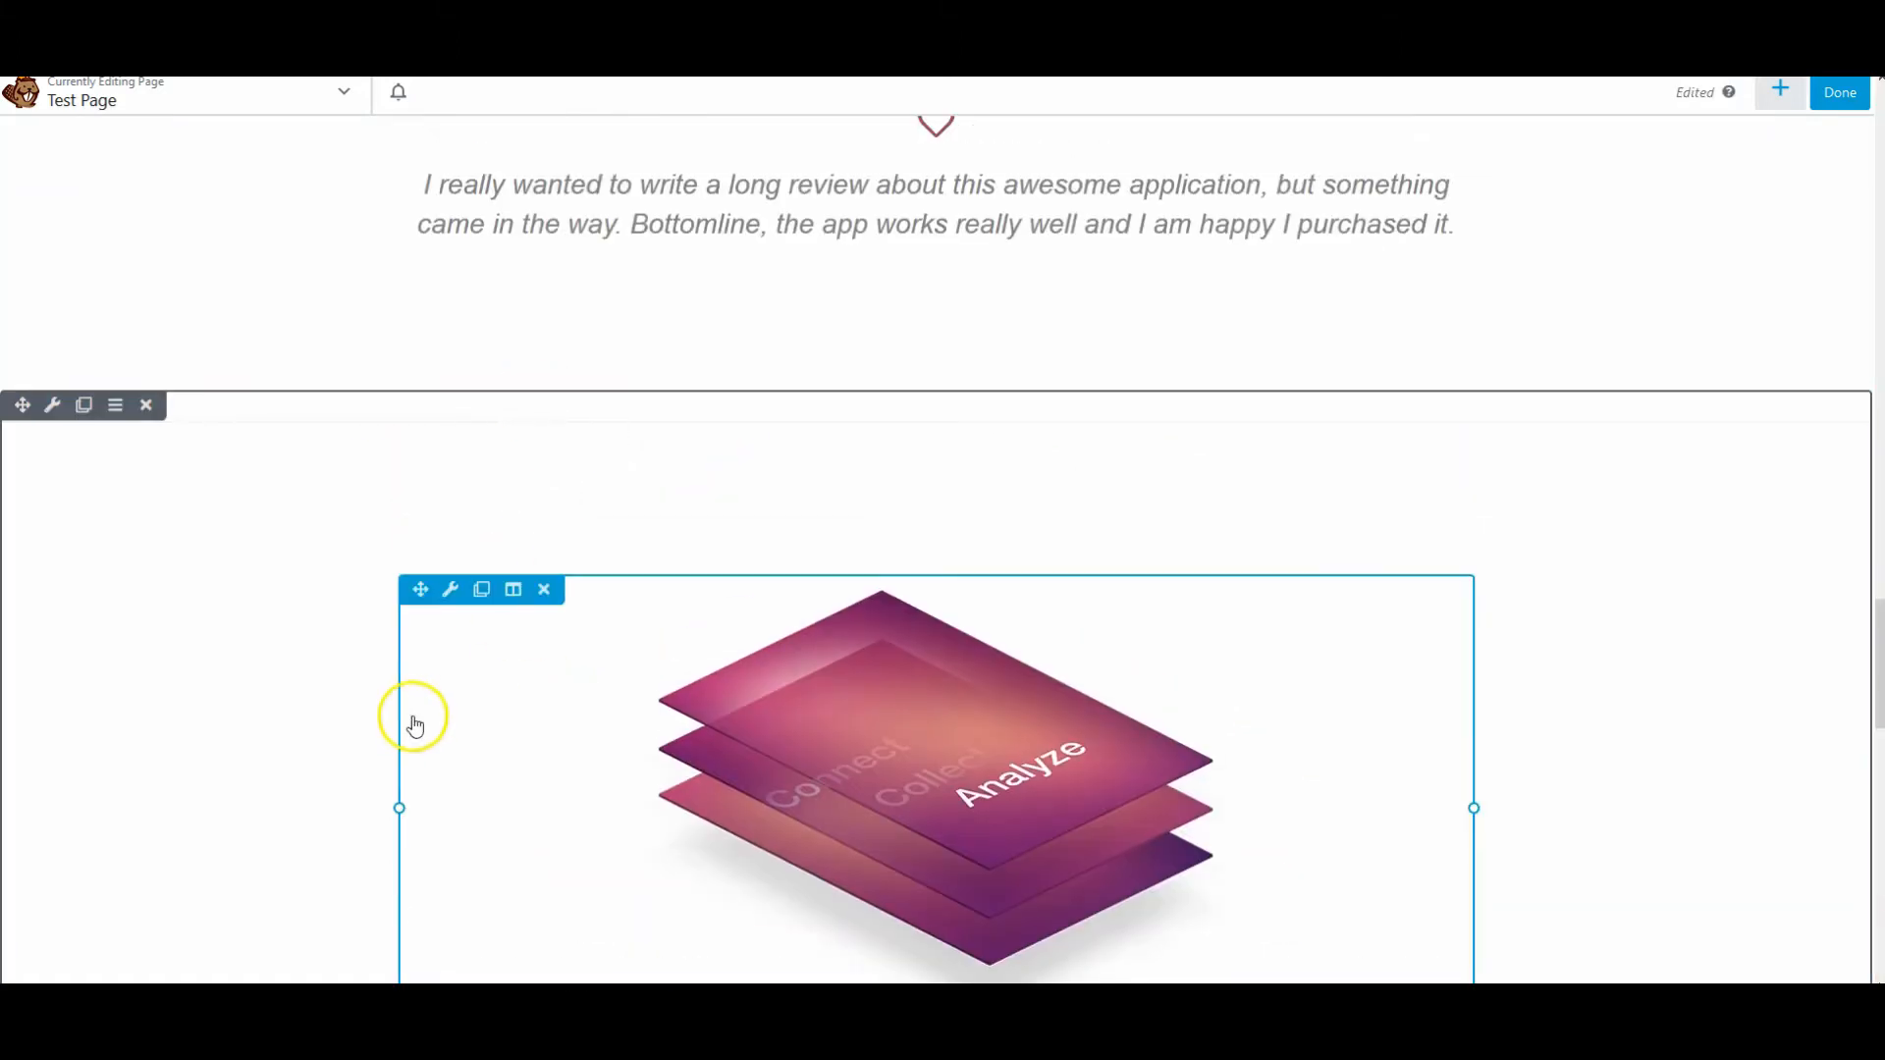
pyautogui.moveTo(398, 811); pyautogui.dragTo(500, 792)
pyautogui.scroll(-2, 501, 792)
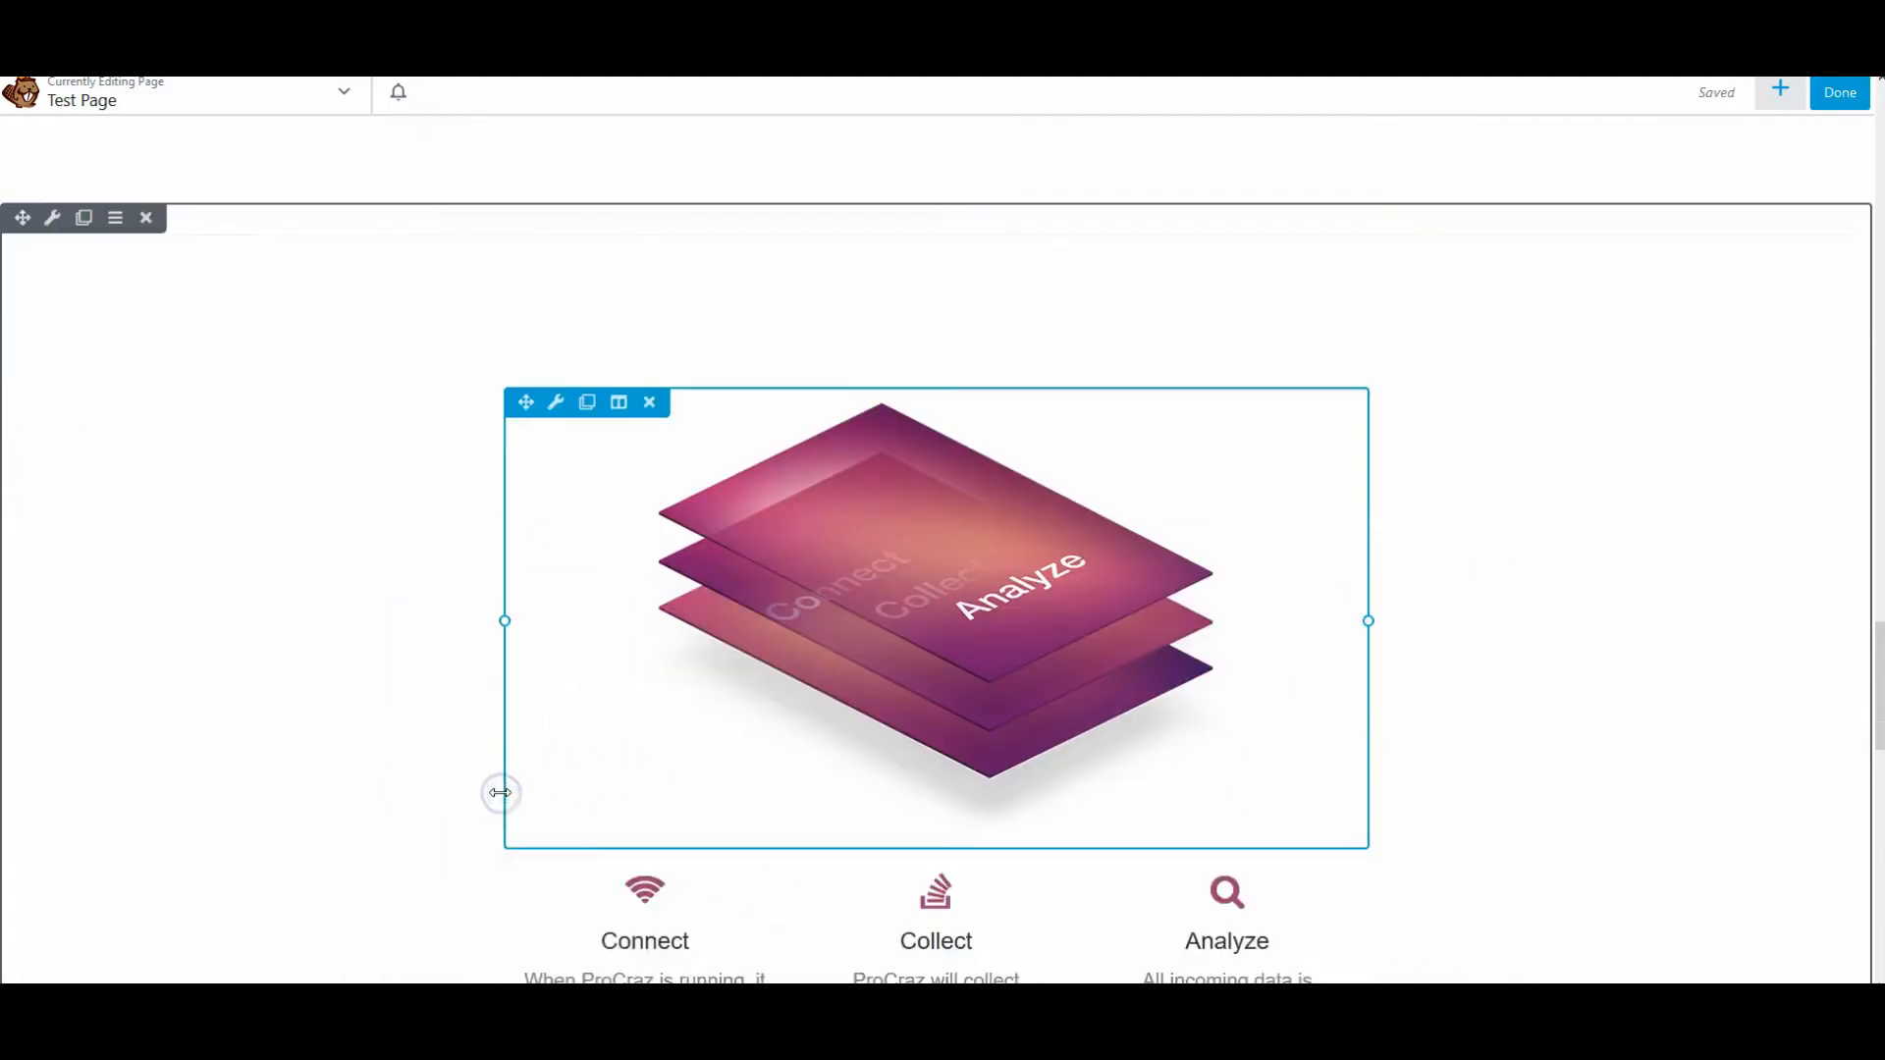
pyautogui.scroll(-1, 500, 792)
pyautogui.moveTo(505, 510); pyautogui.dragTo(370, 514)
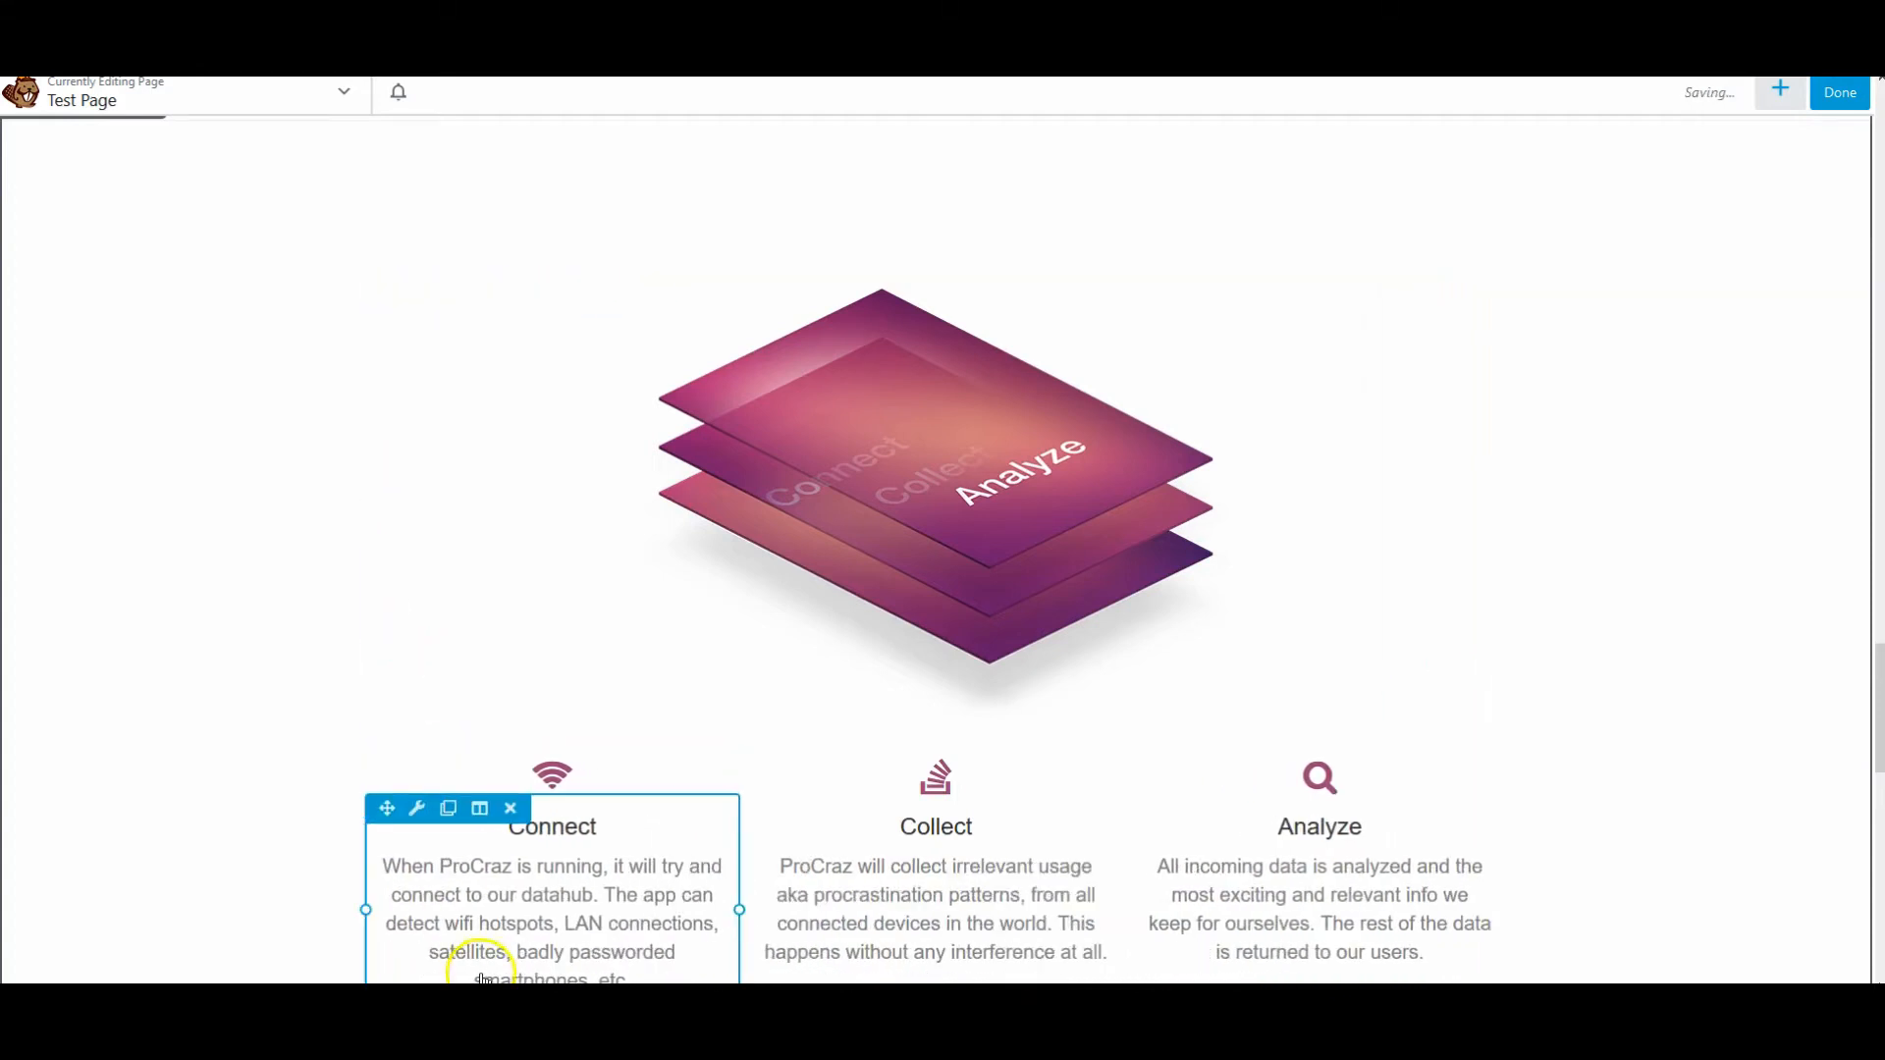
pyautogui.moveTo(366, 508)
pyautogui.mouseDown()
pyautogui.moveTo(514, 516)
pyautogui.moveTo(362, 514)
pyautogui.mouseUp()
# Step: Review the page's builder tools and switch the UI brightness to dark and back to light
pyautogui.scroll(4, 231, 524)
pyautogui.scroll(-4, 230, 524)
pyautogui.scroll(6, 231, 524)
pyautogui.click(297, 101)
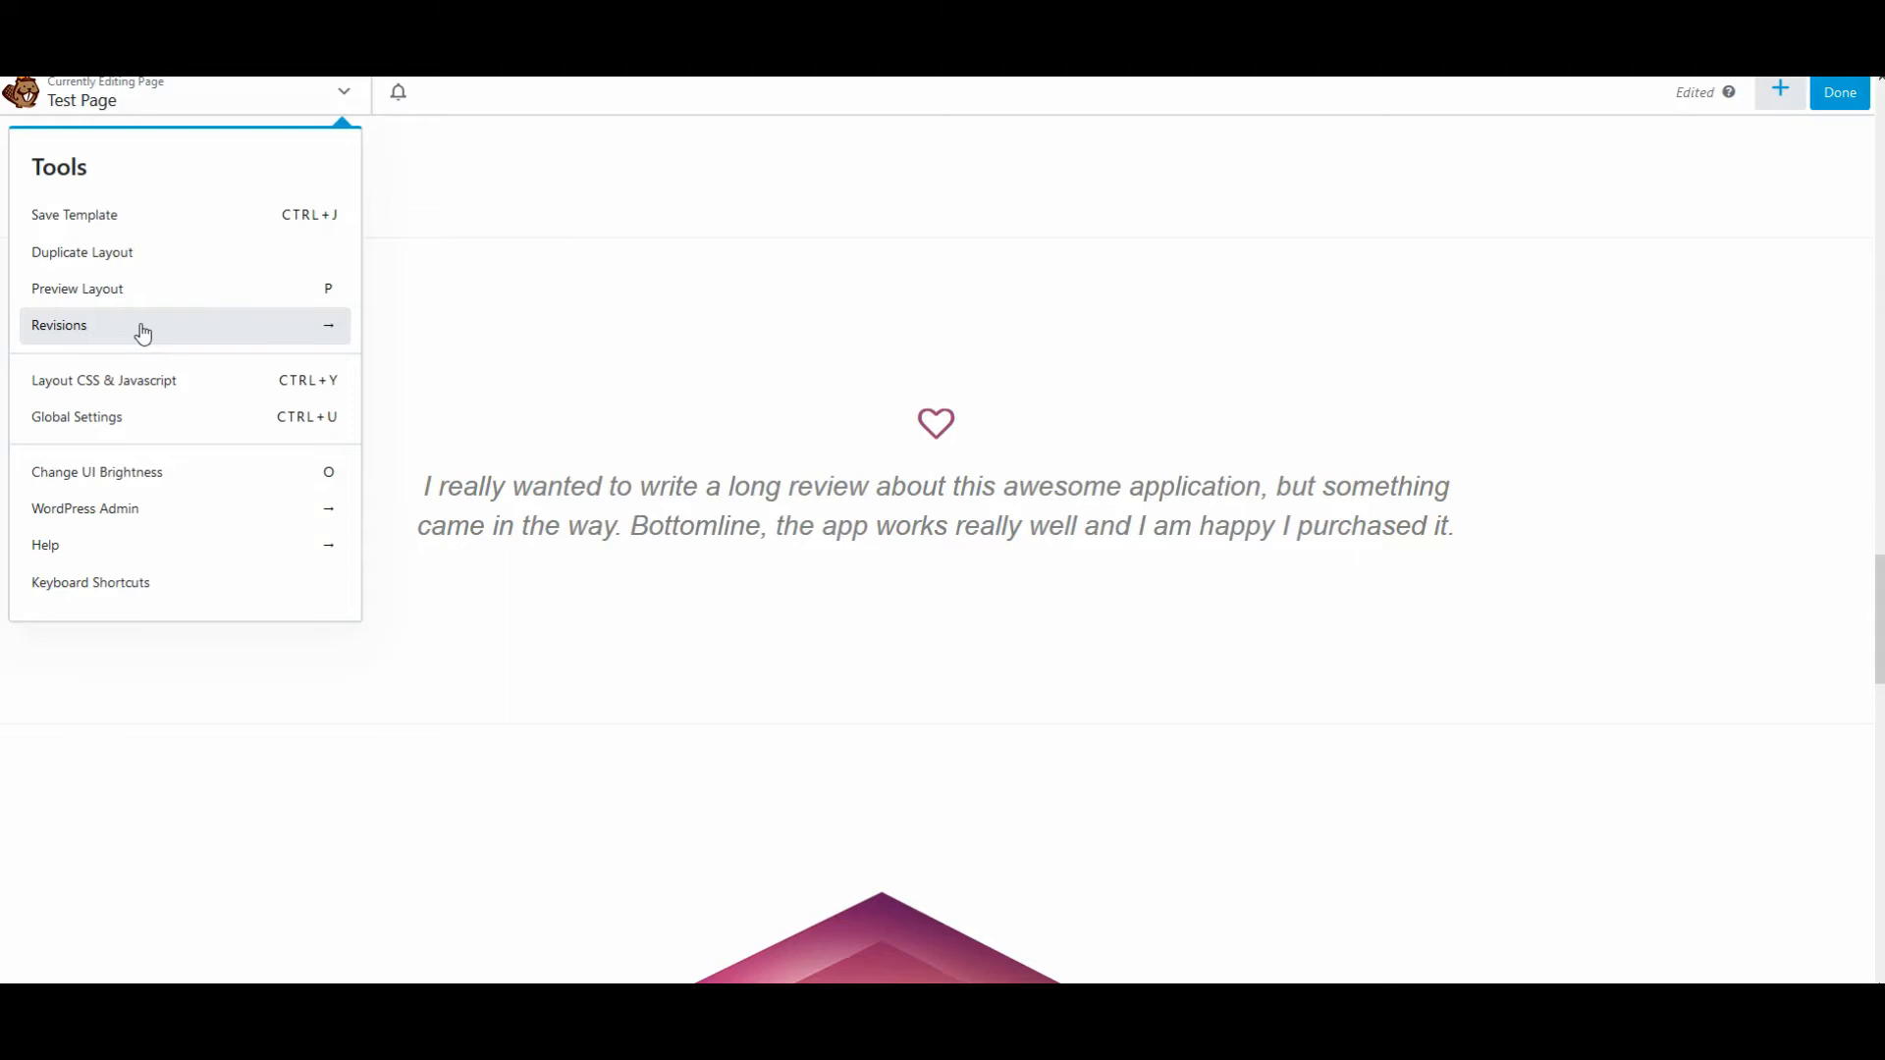
pyautogui.click(133, 383)
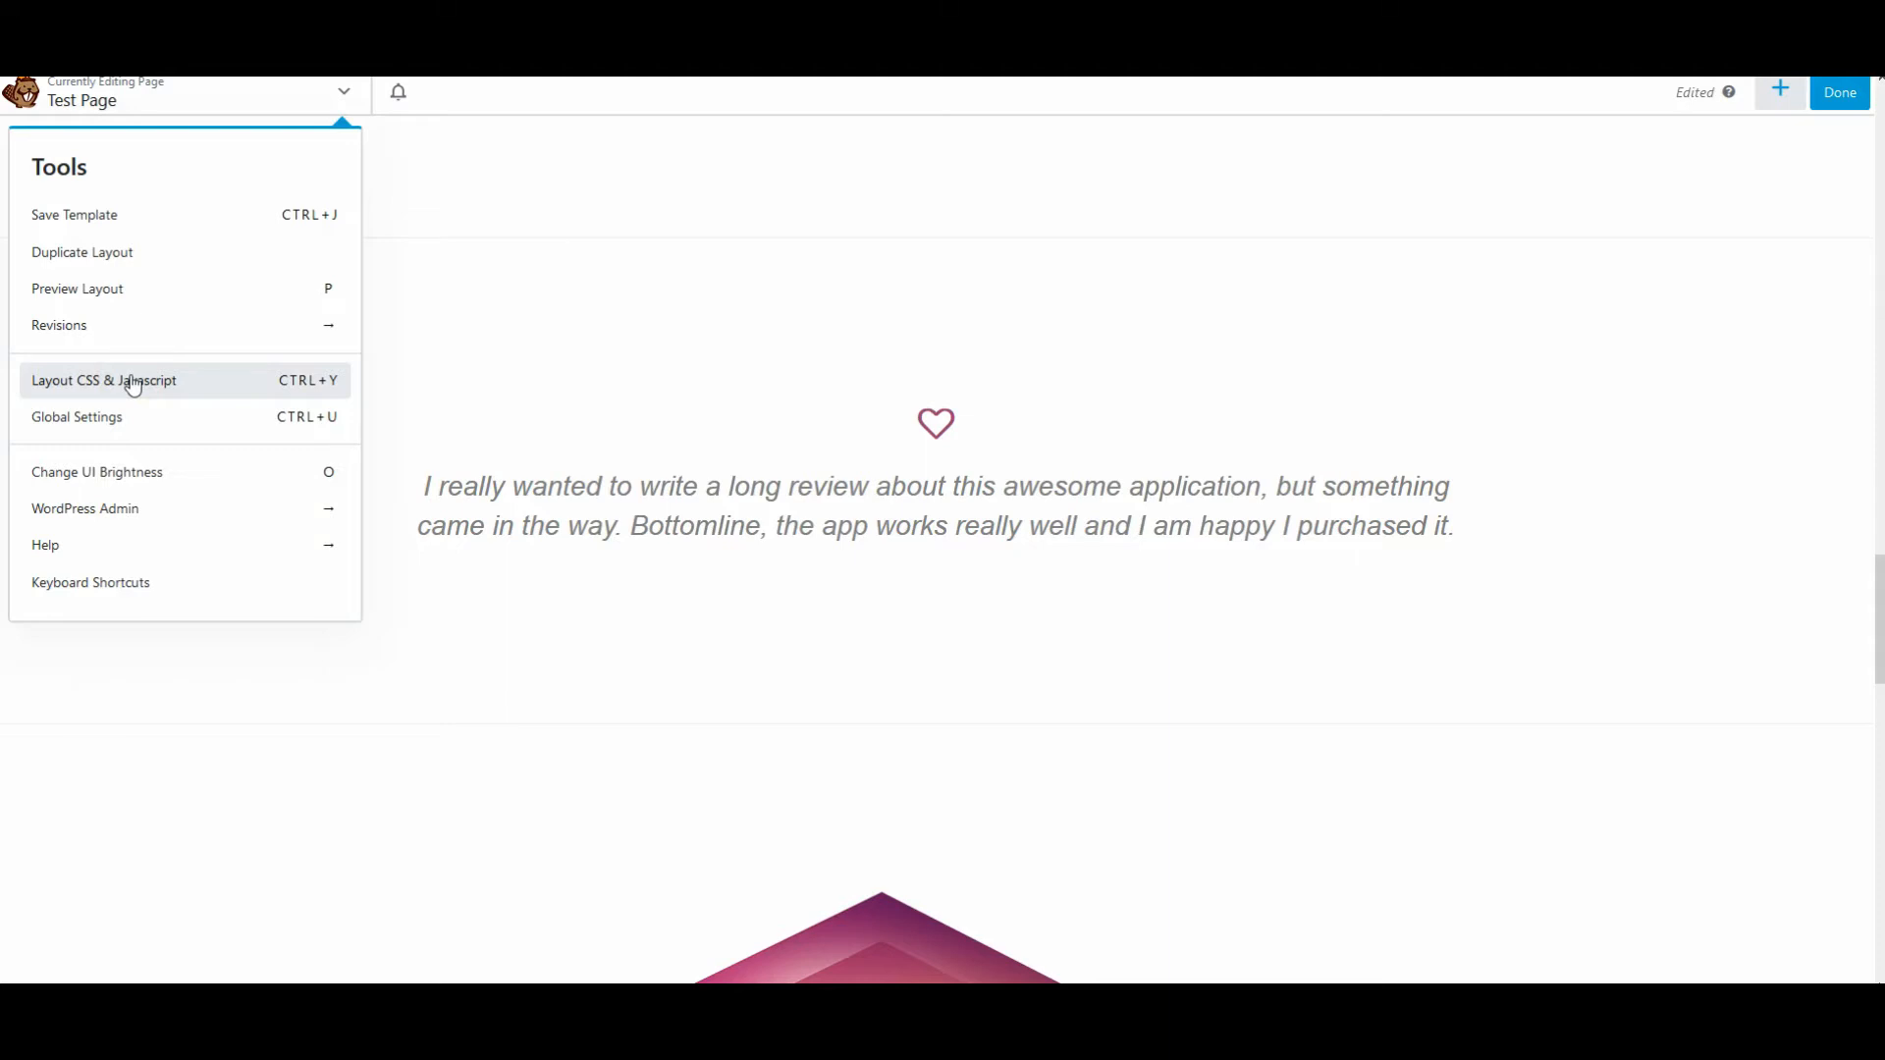
pyautogui.click(109, 422)
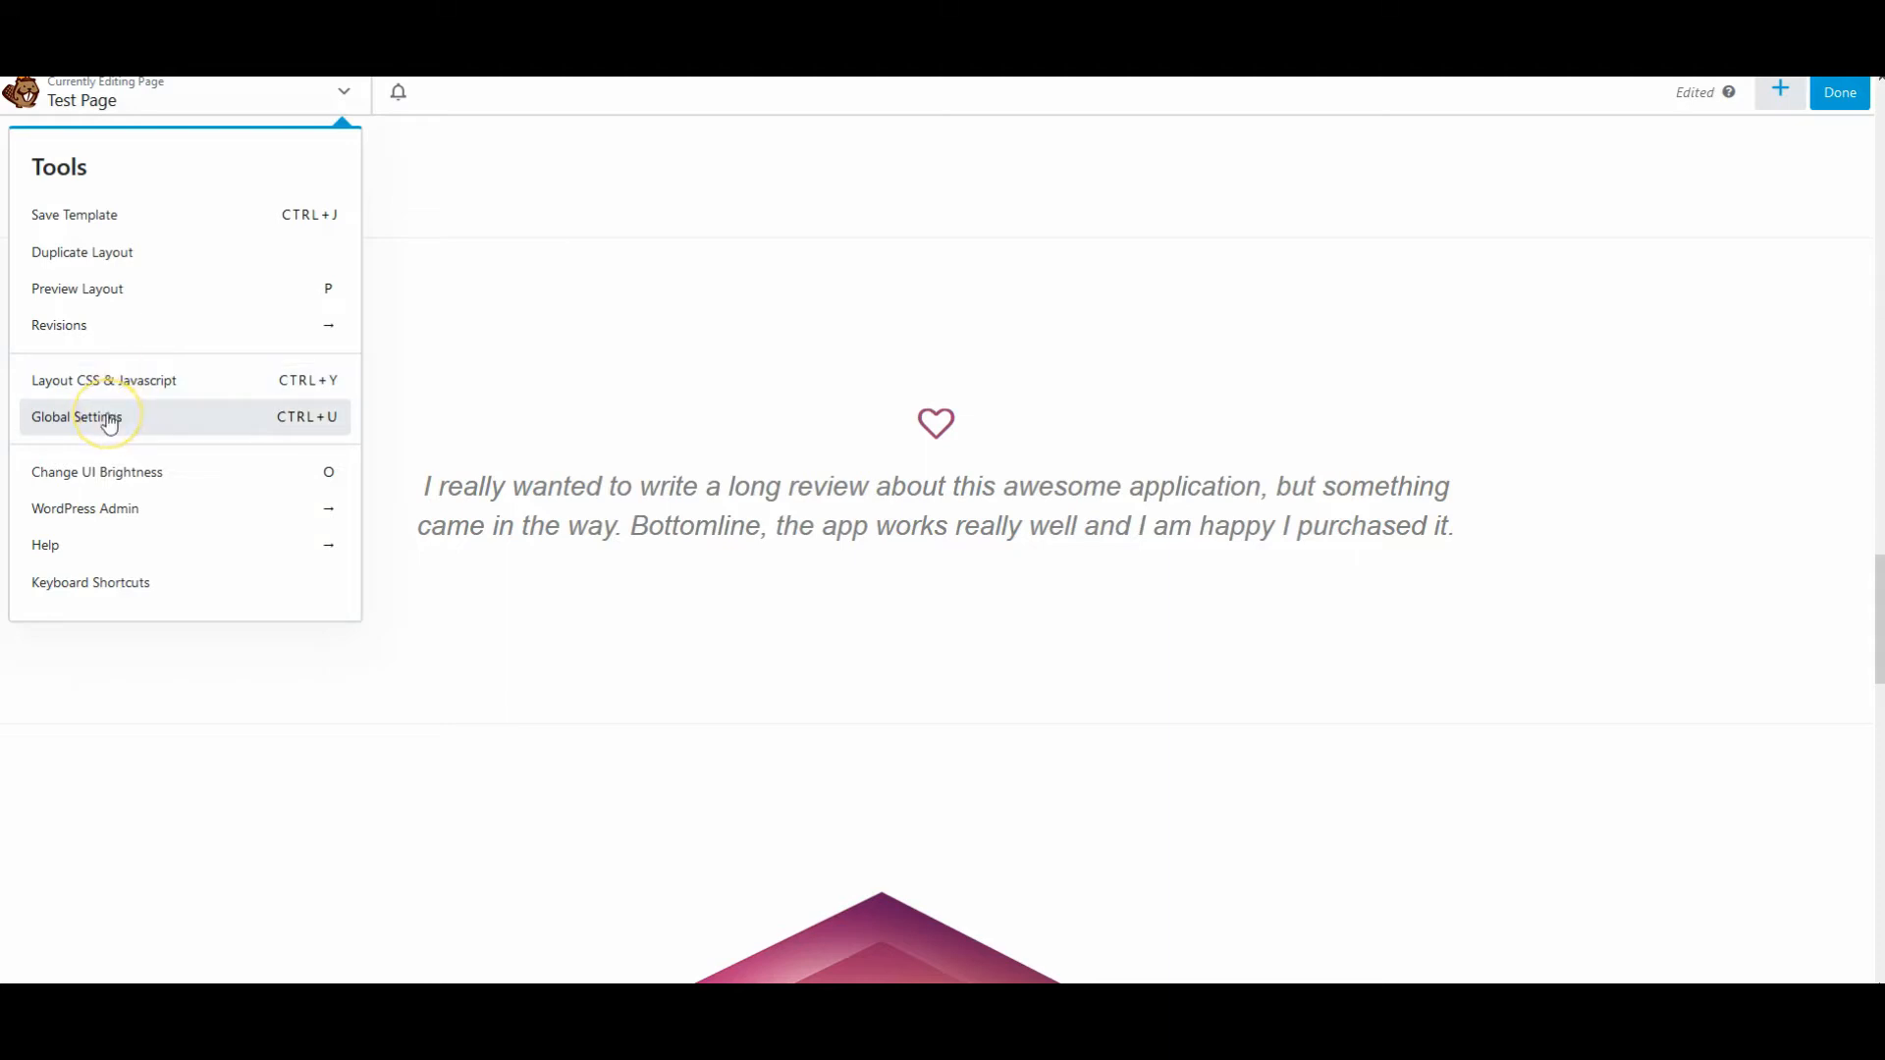
pyautogui.click(116, 469)
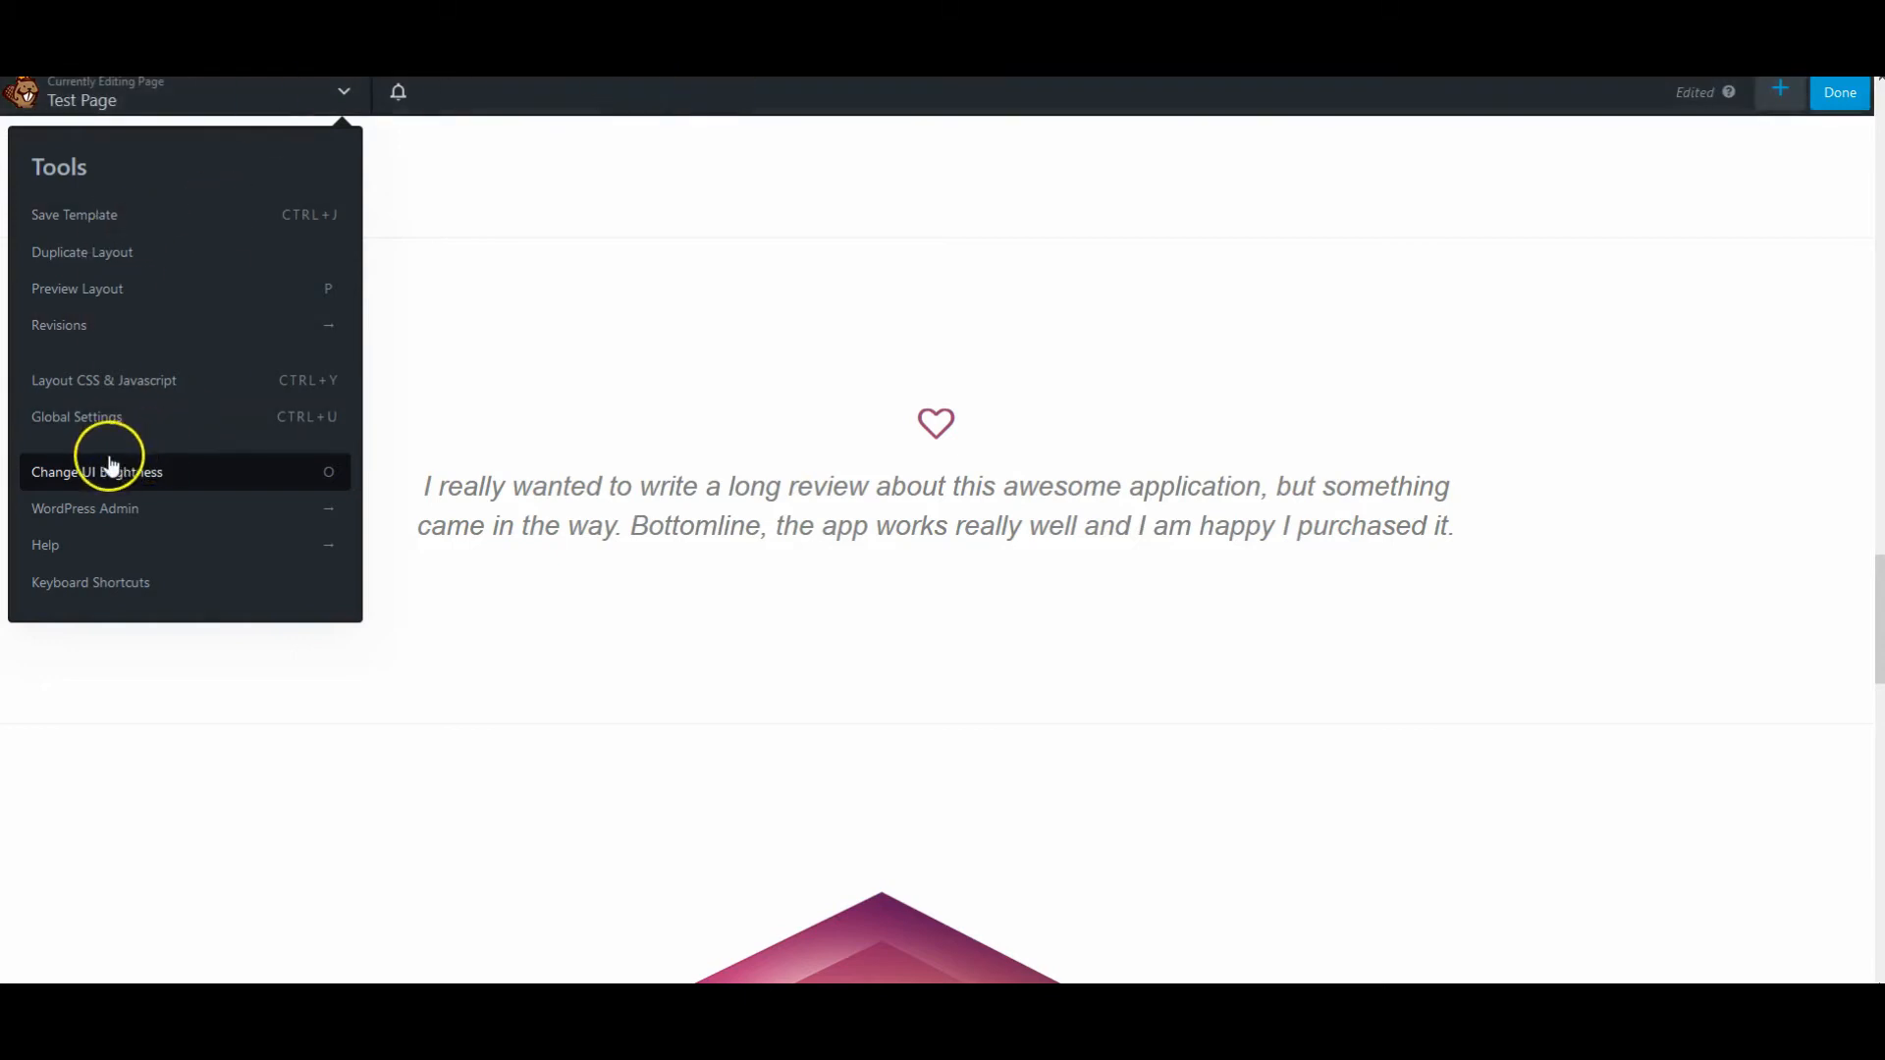
pyautogui.click(93, 471)
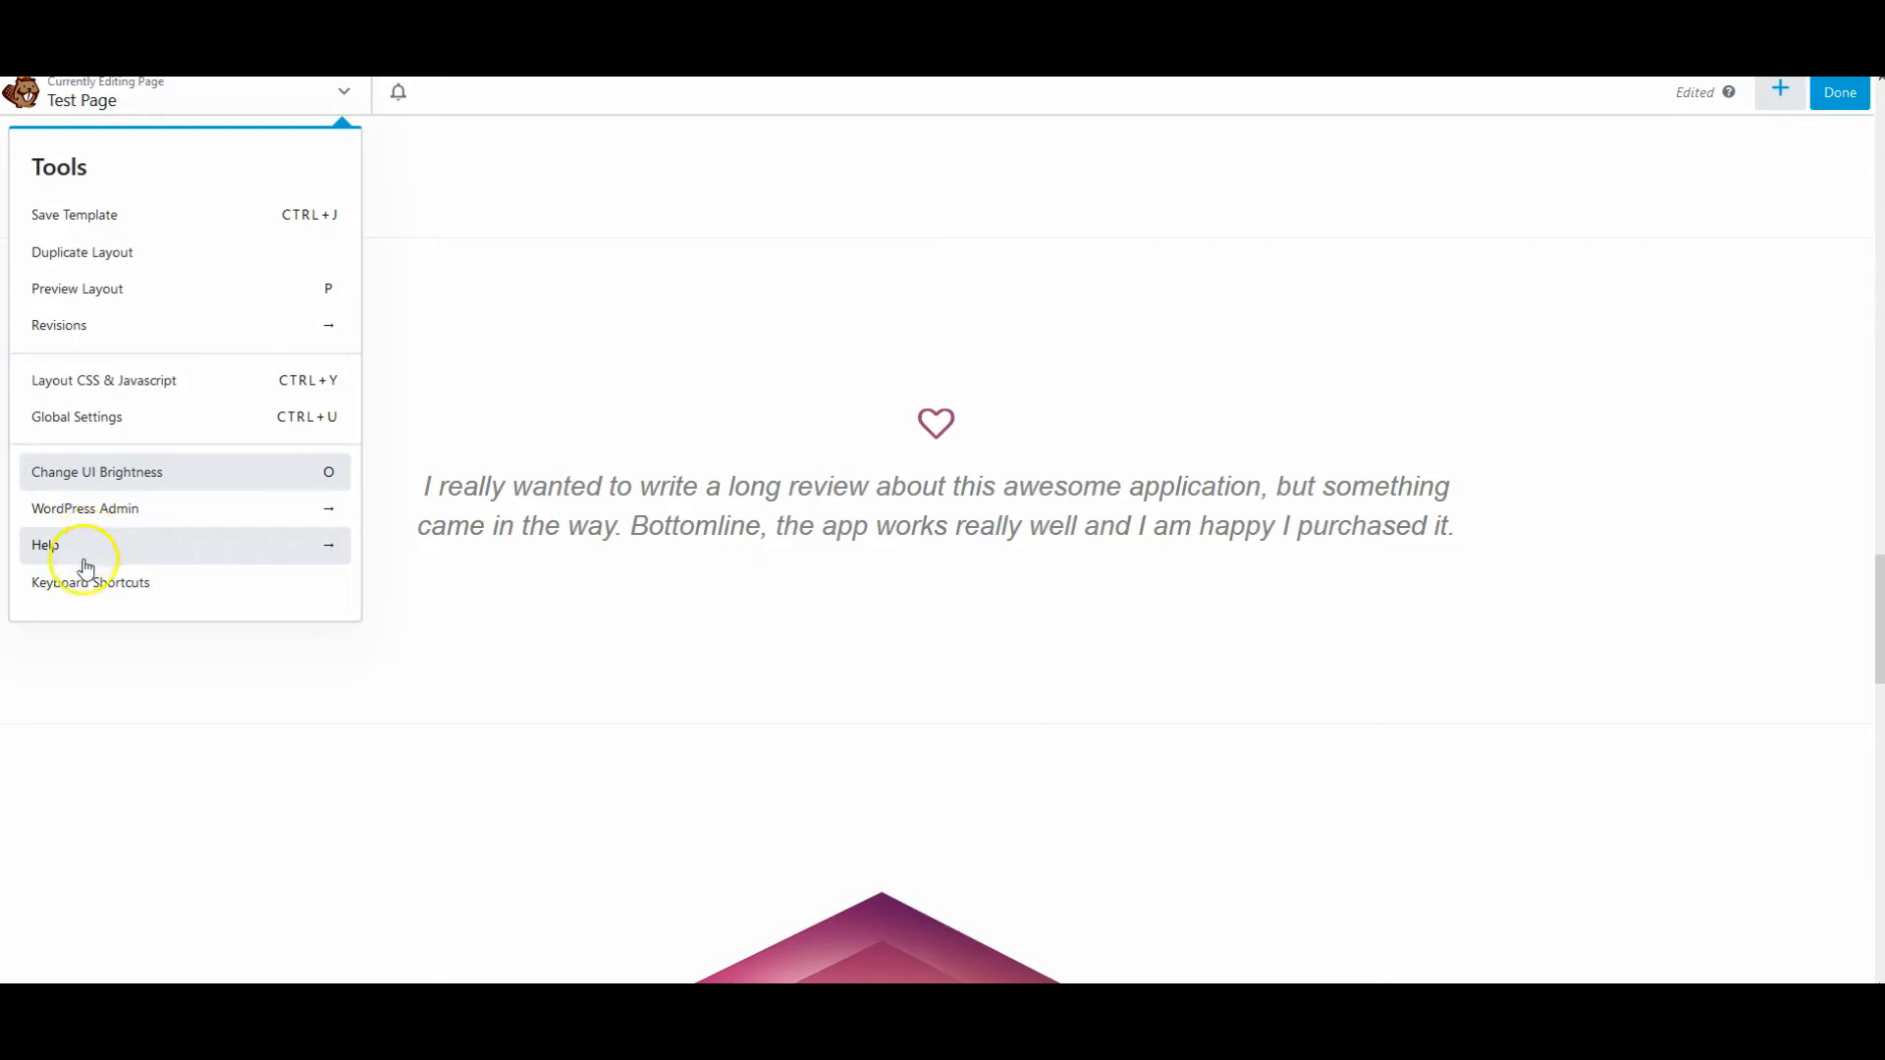
pyautogui.click(346, 94)
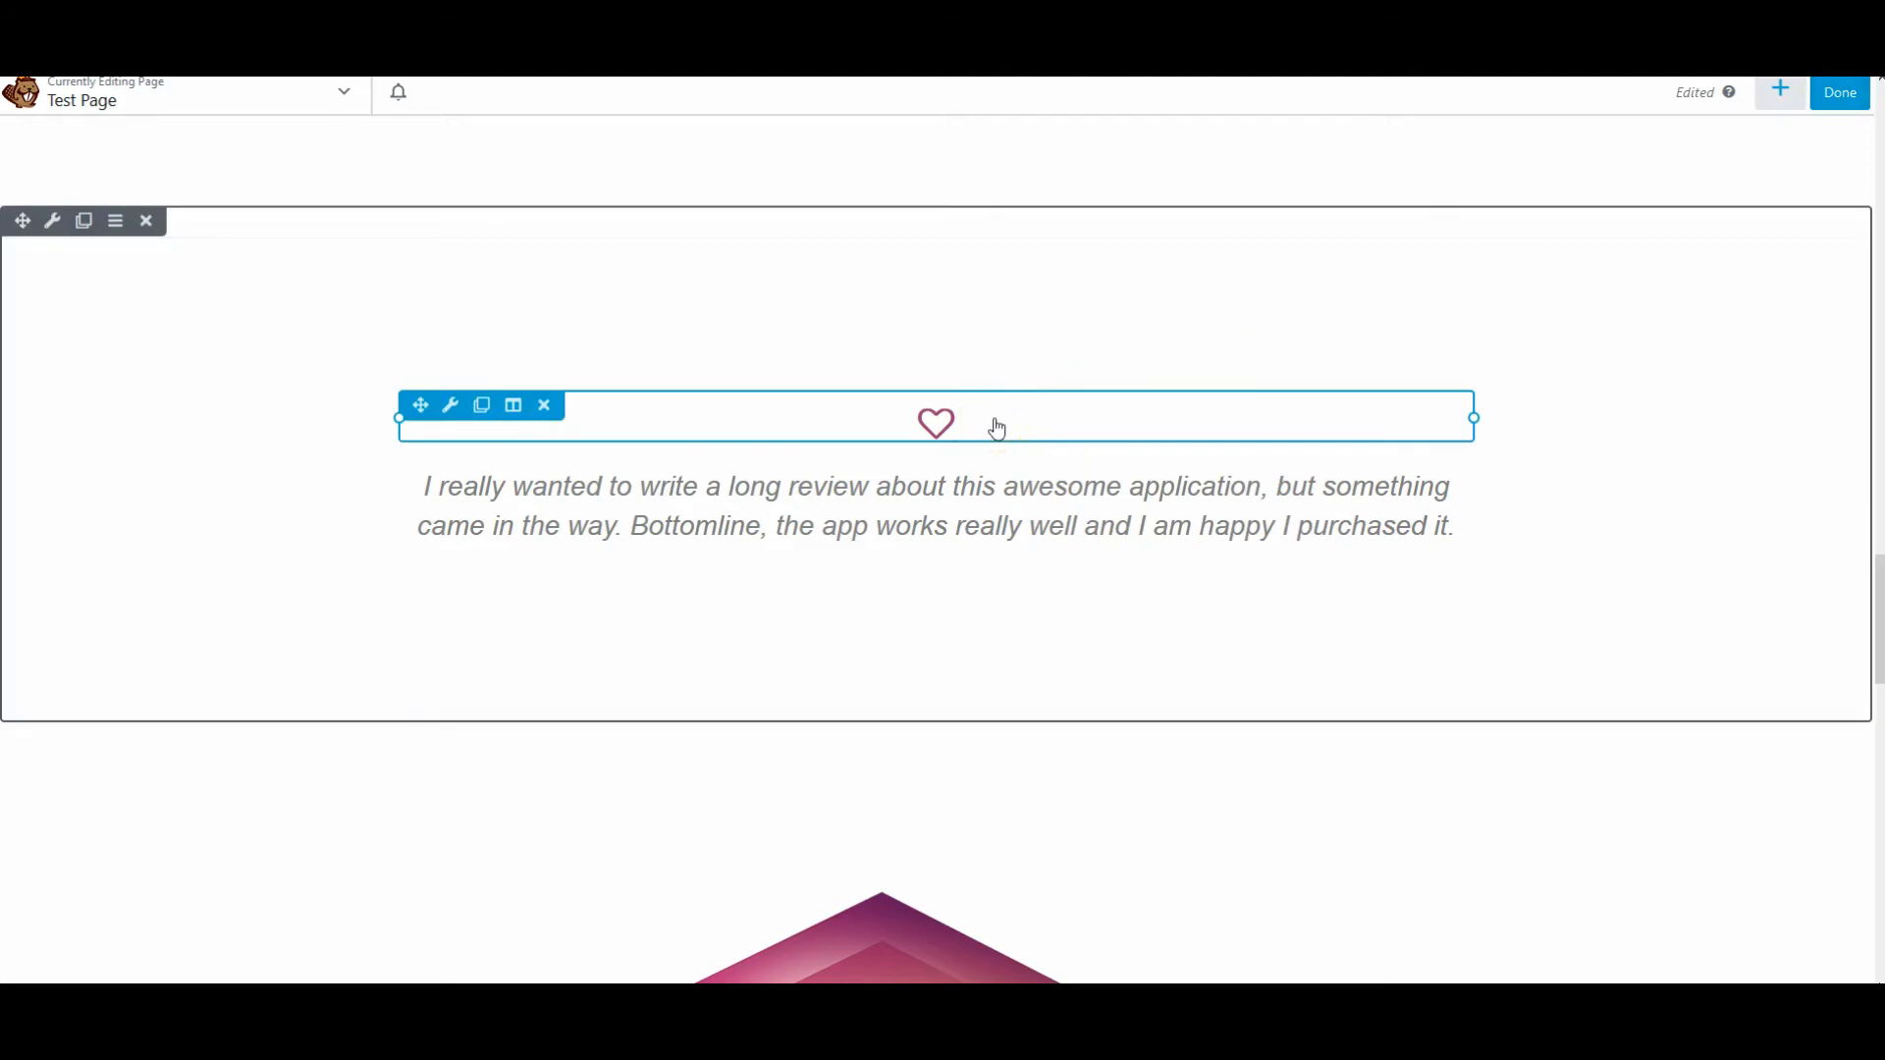
# Step: Finish editing Test Page by discarding all unpublished layout changes and leaving the builder
pyautogui.click(1838, 95)
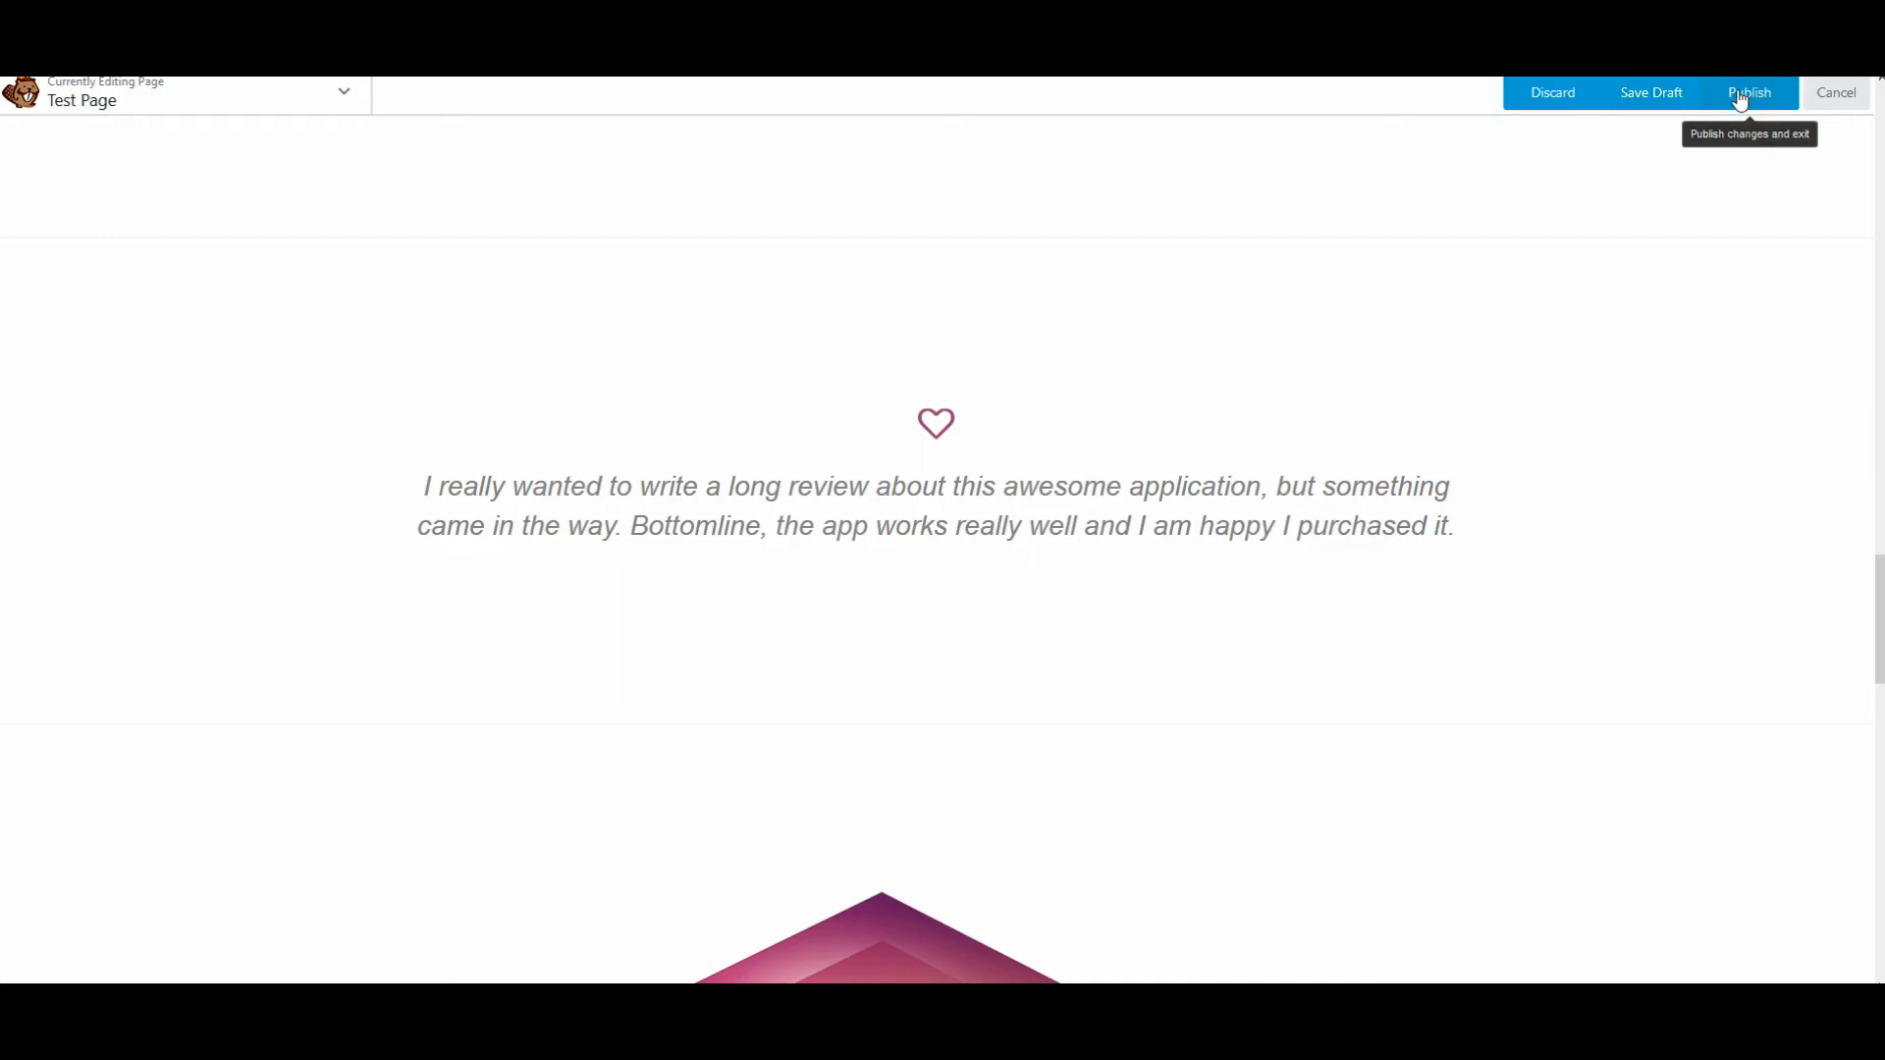
pyautogui.click(1833, 94)
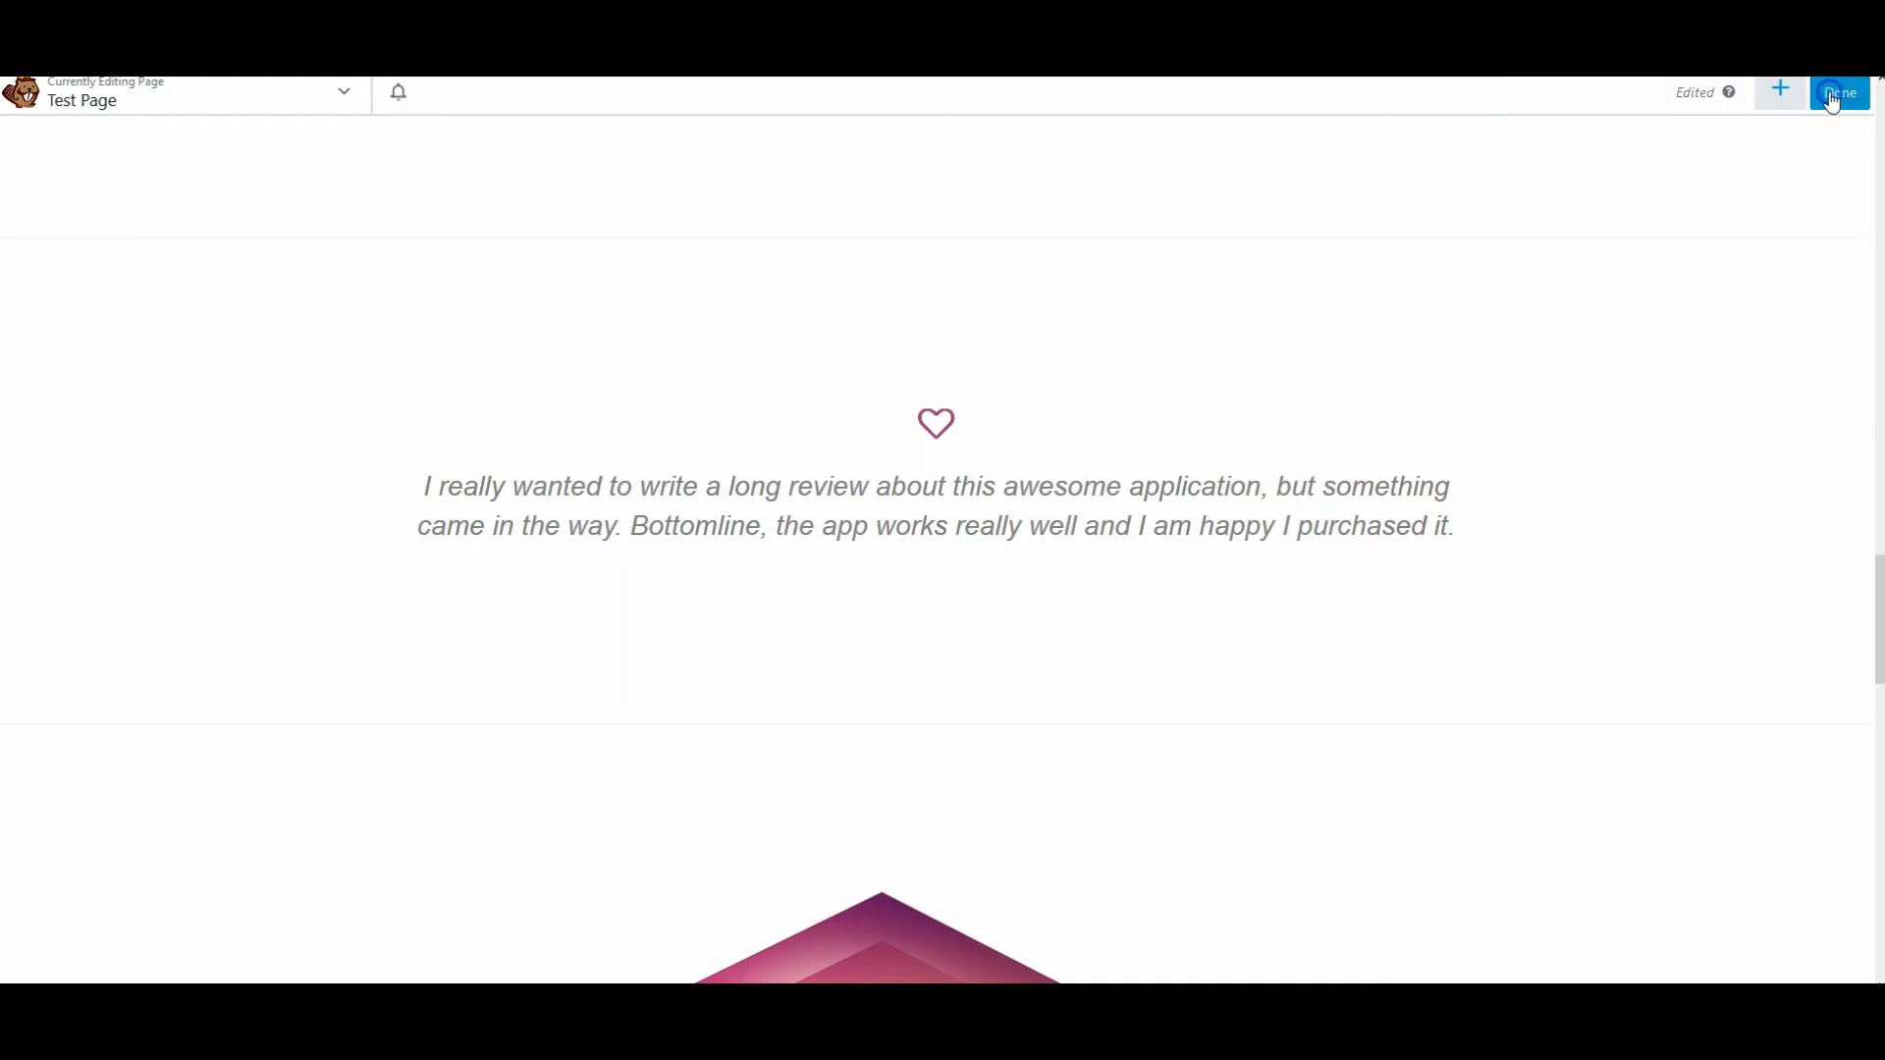
pyautogui.click(1832, 95)
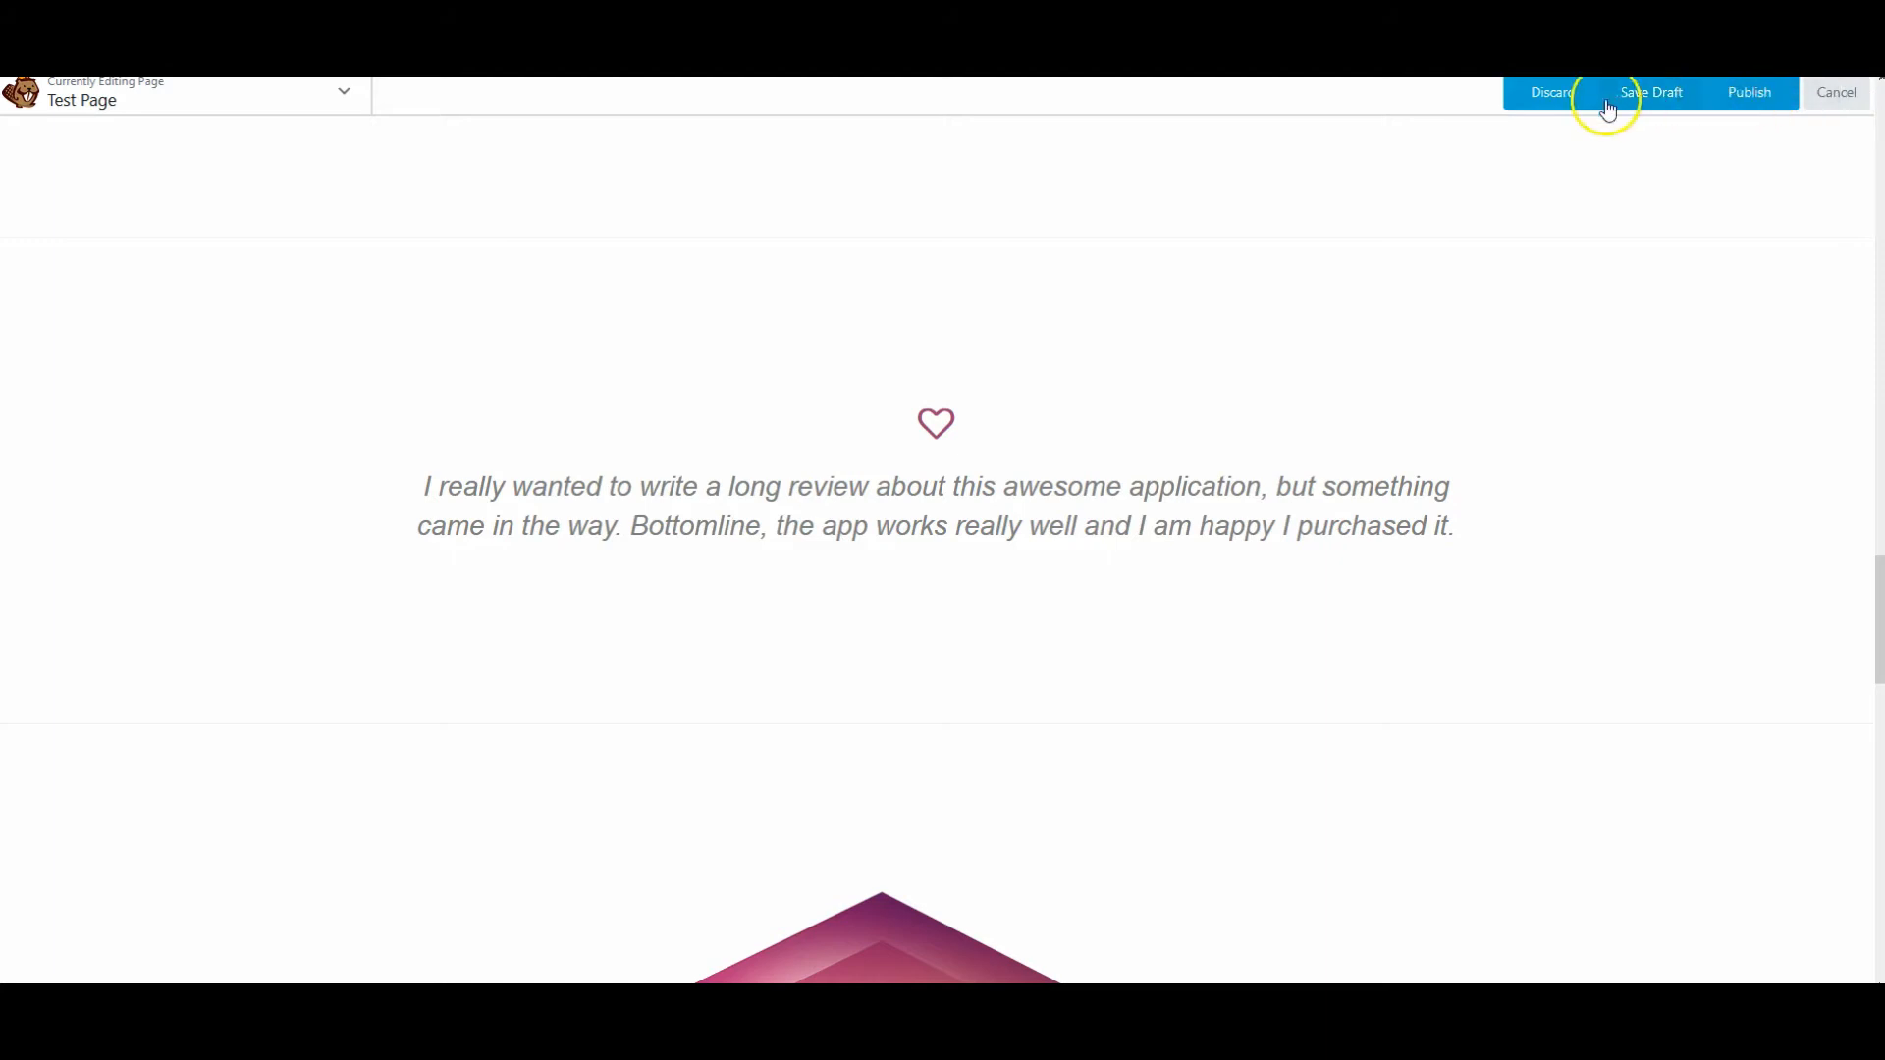
pyautogui.click(1560, 100)
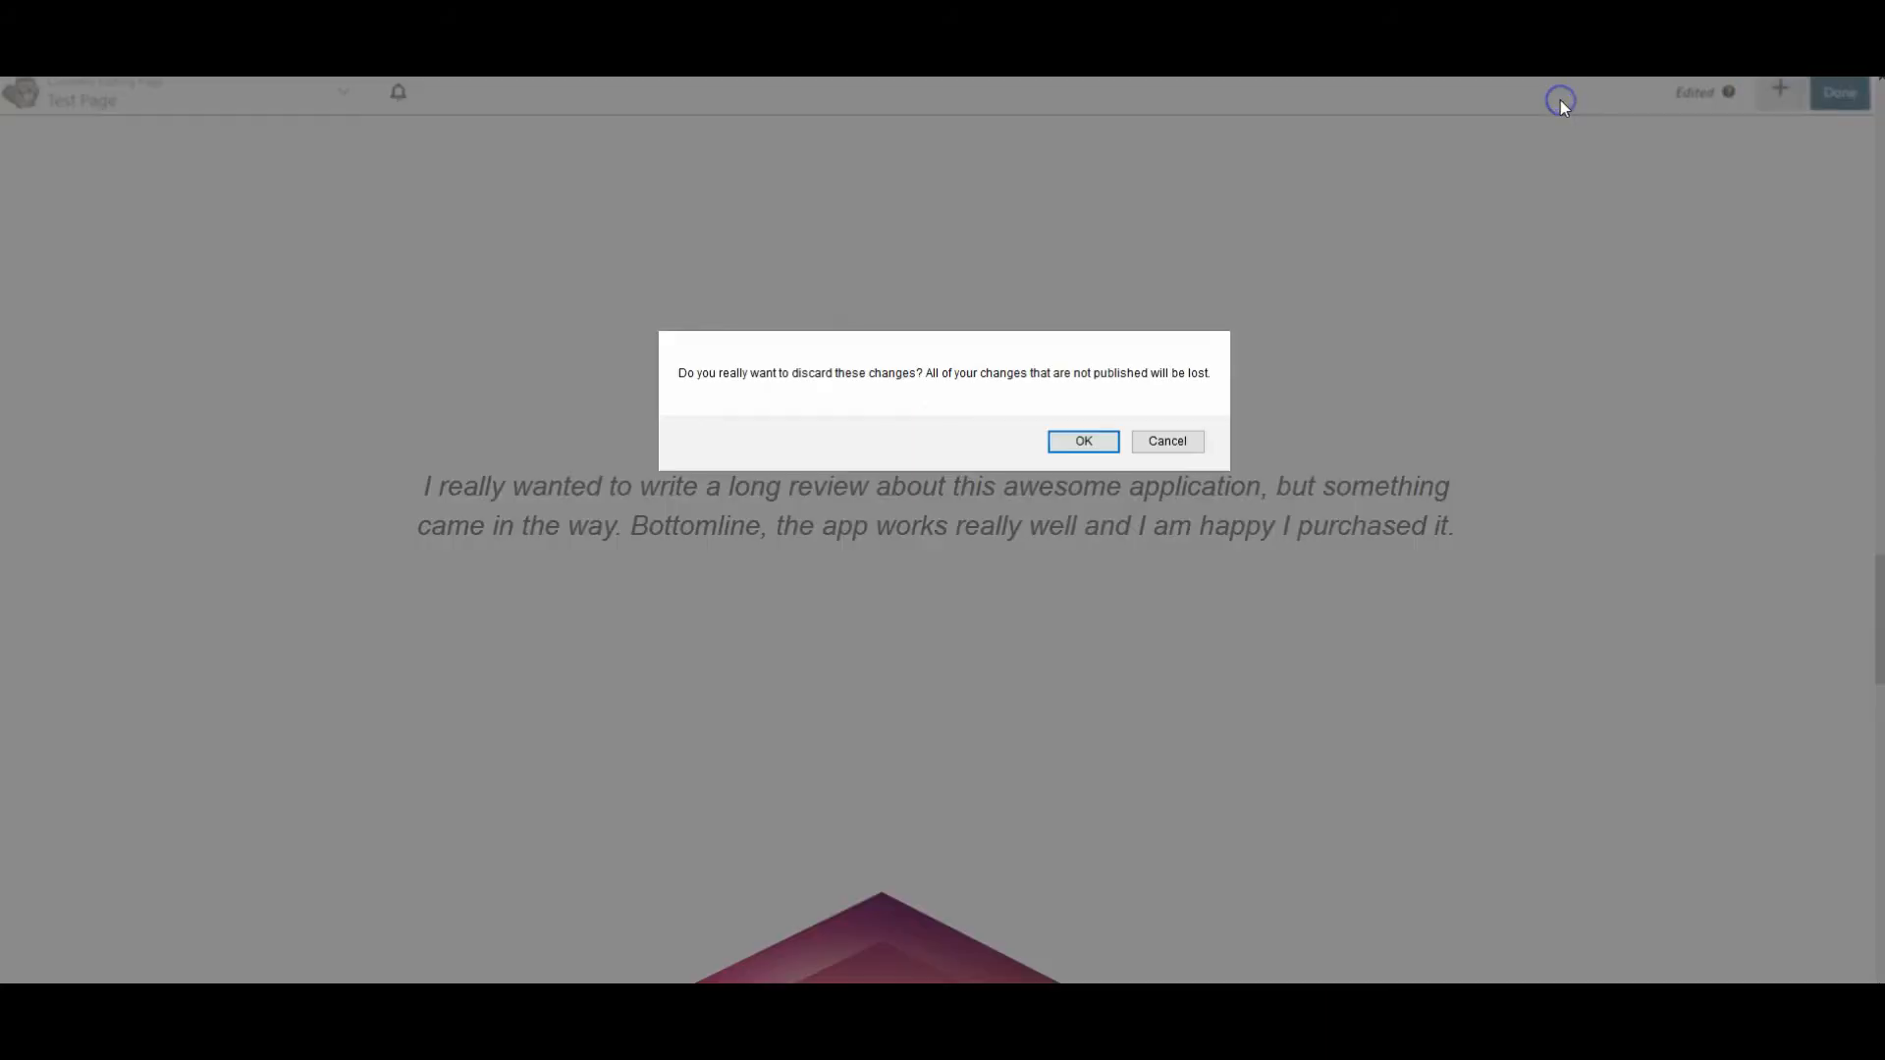
pyautogui.click(1067, 441)
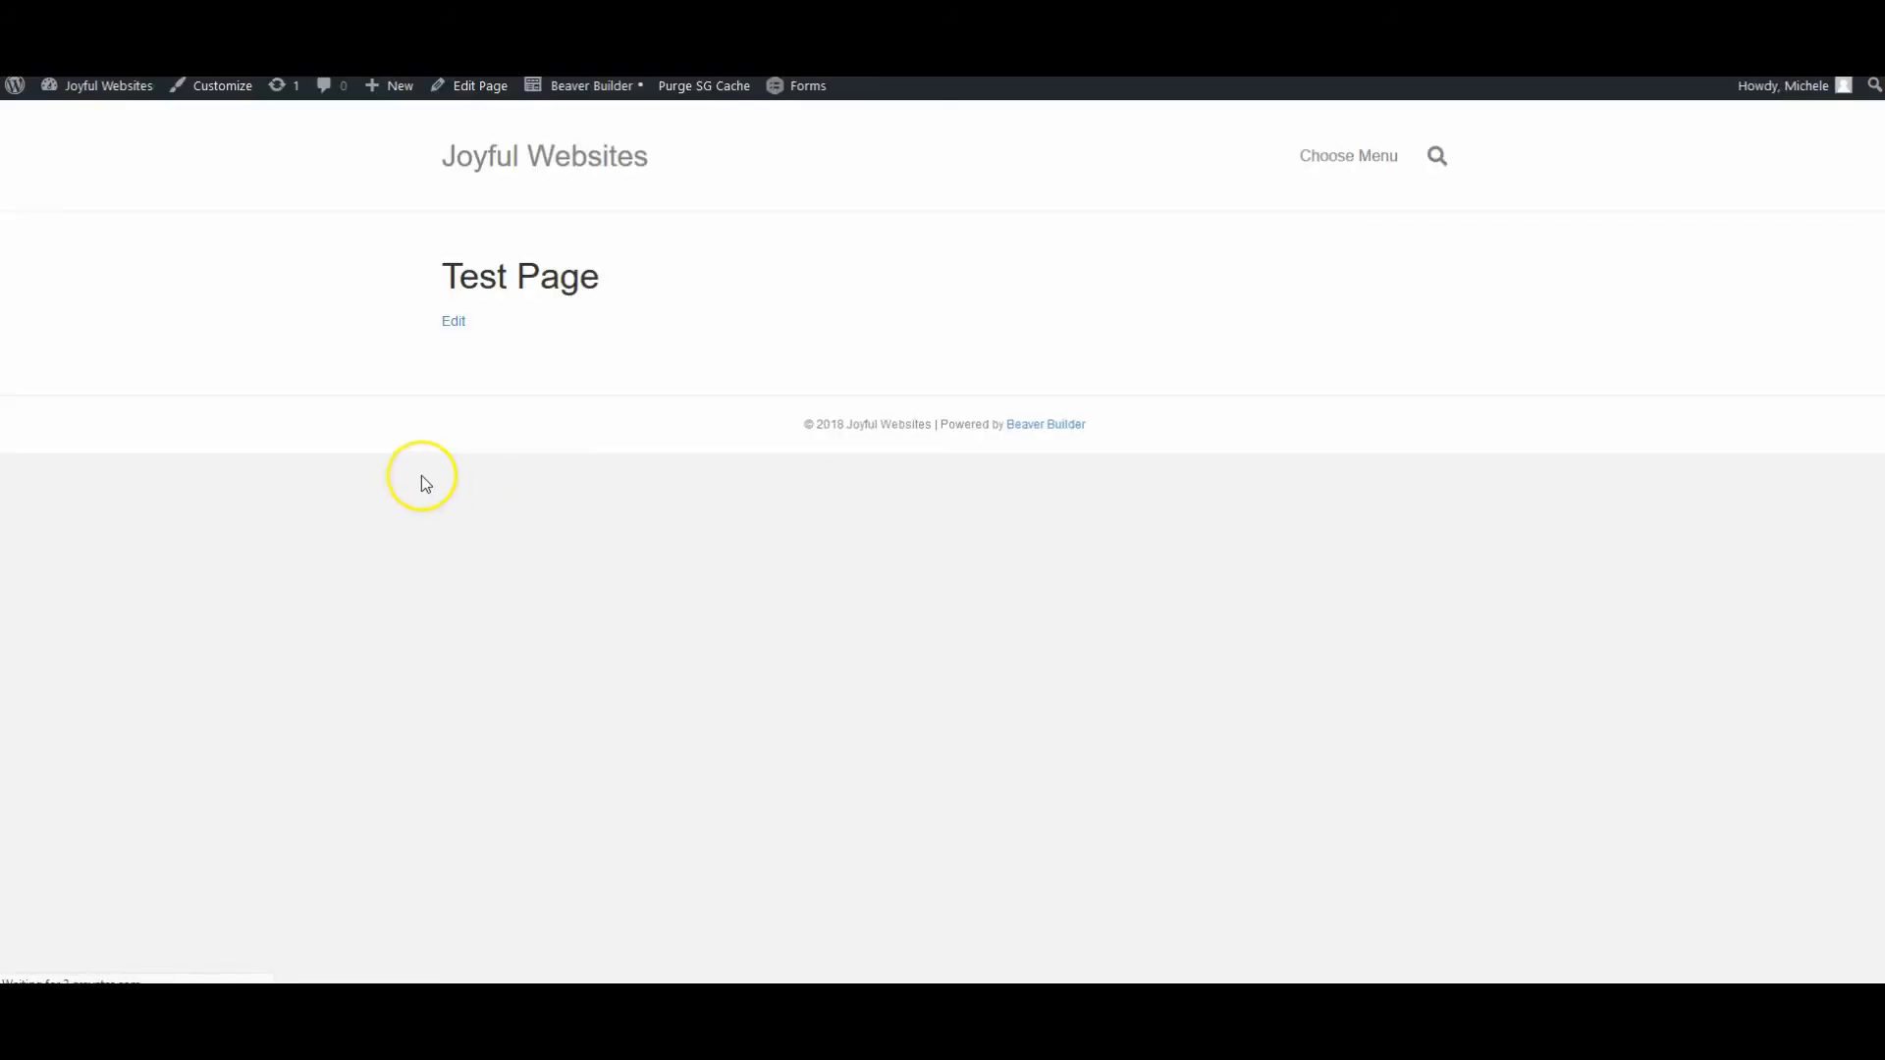
# Step: Go to the WordPress dashboard and open Test Page for editing from the list of all pages
pyautogui.click(510, 371)
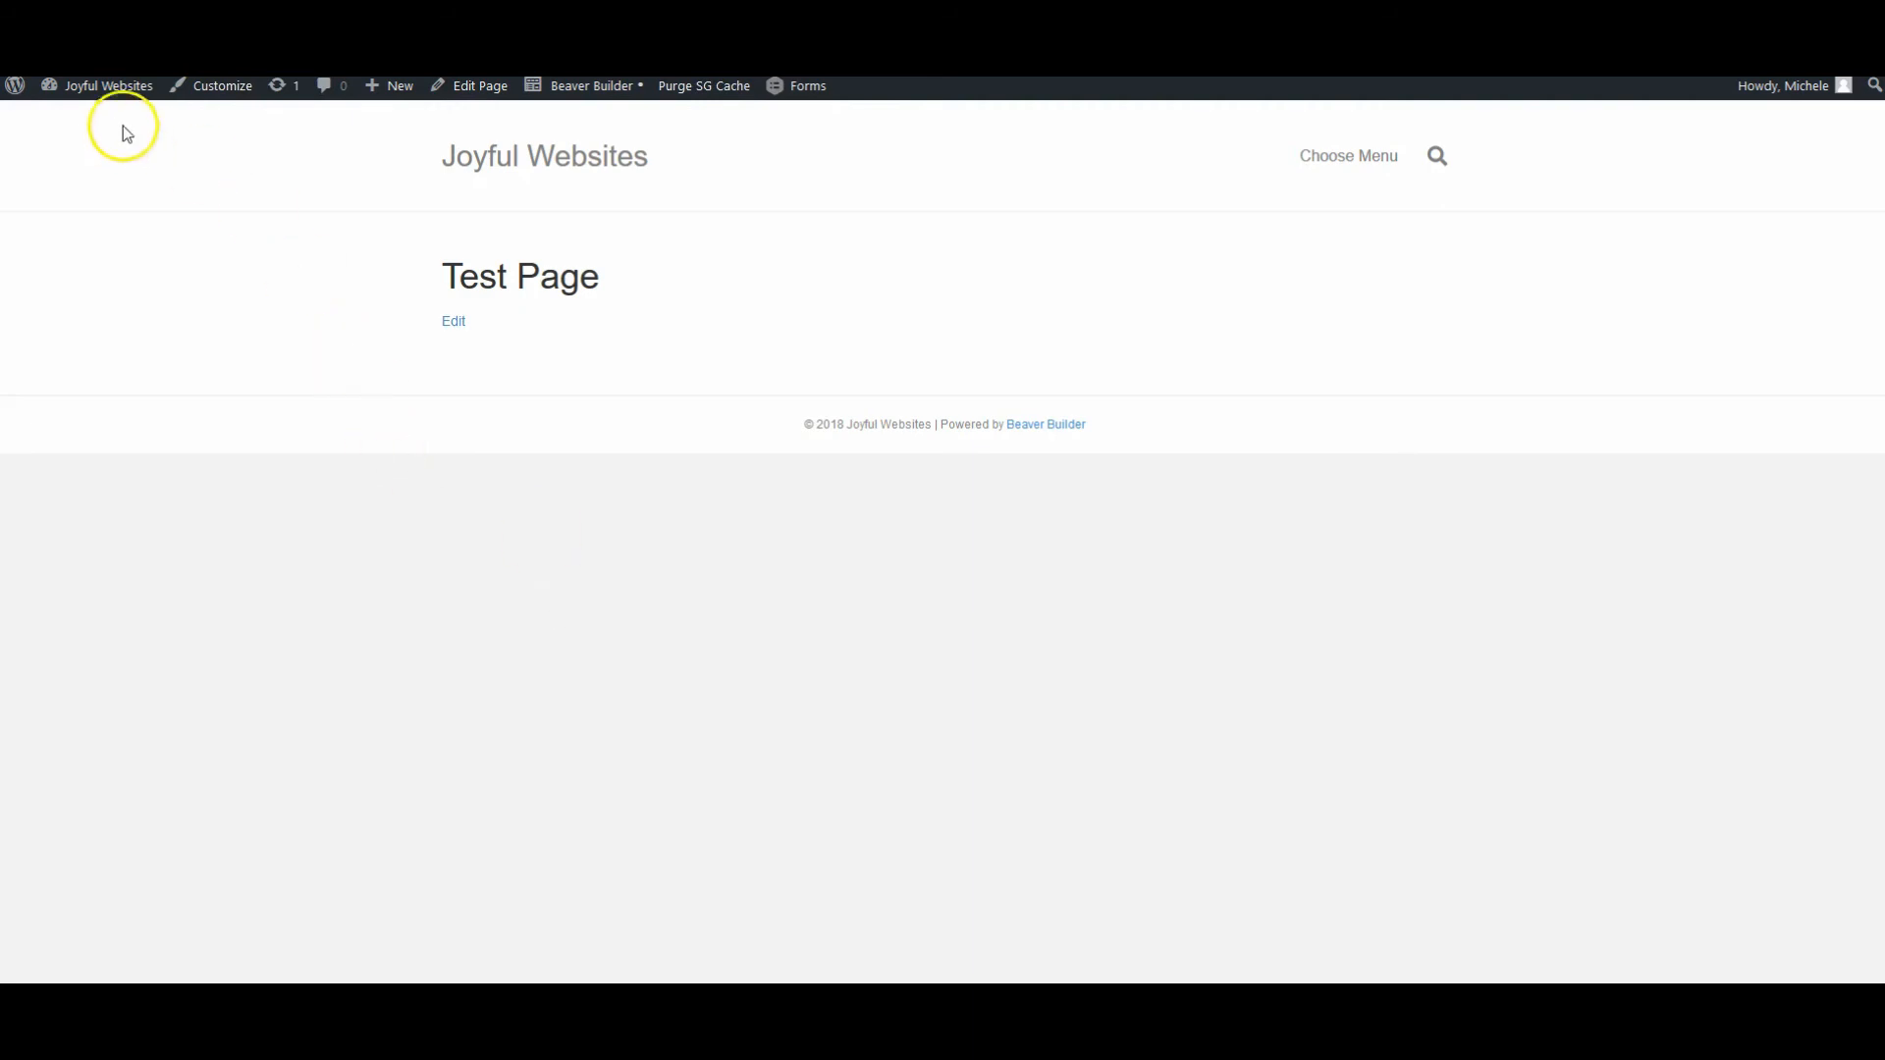
pyautogui.click(87, 121)
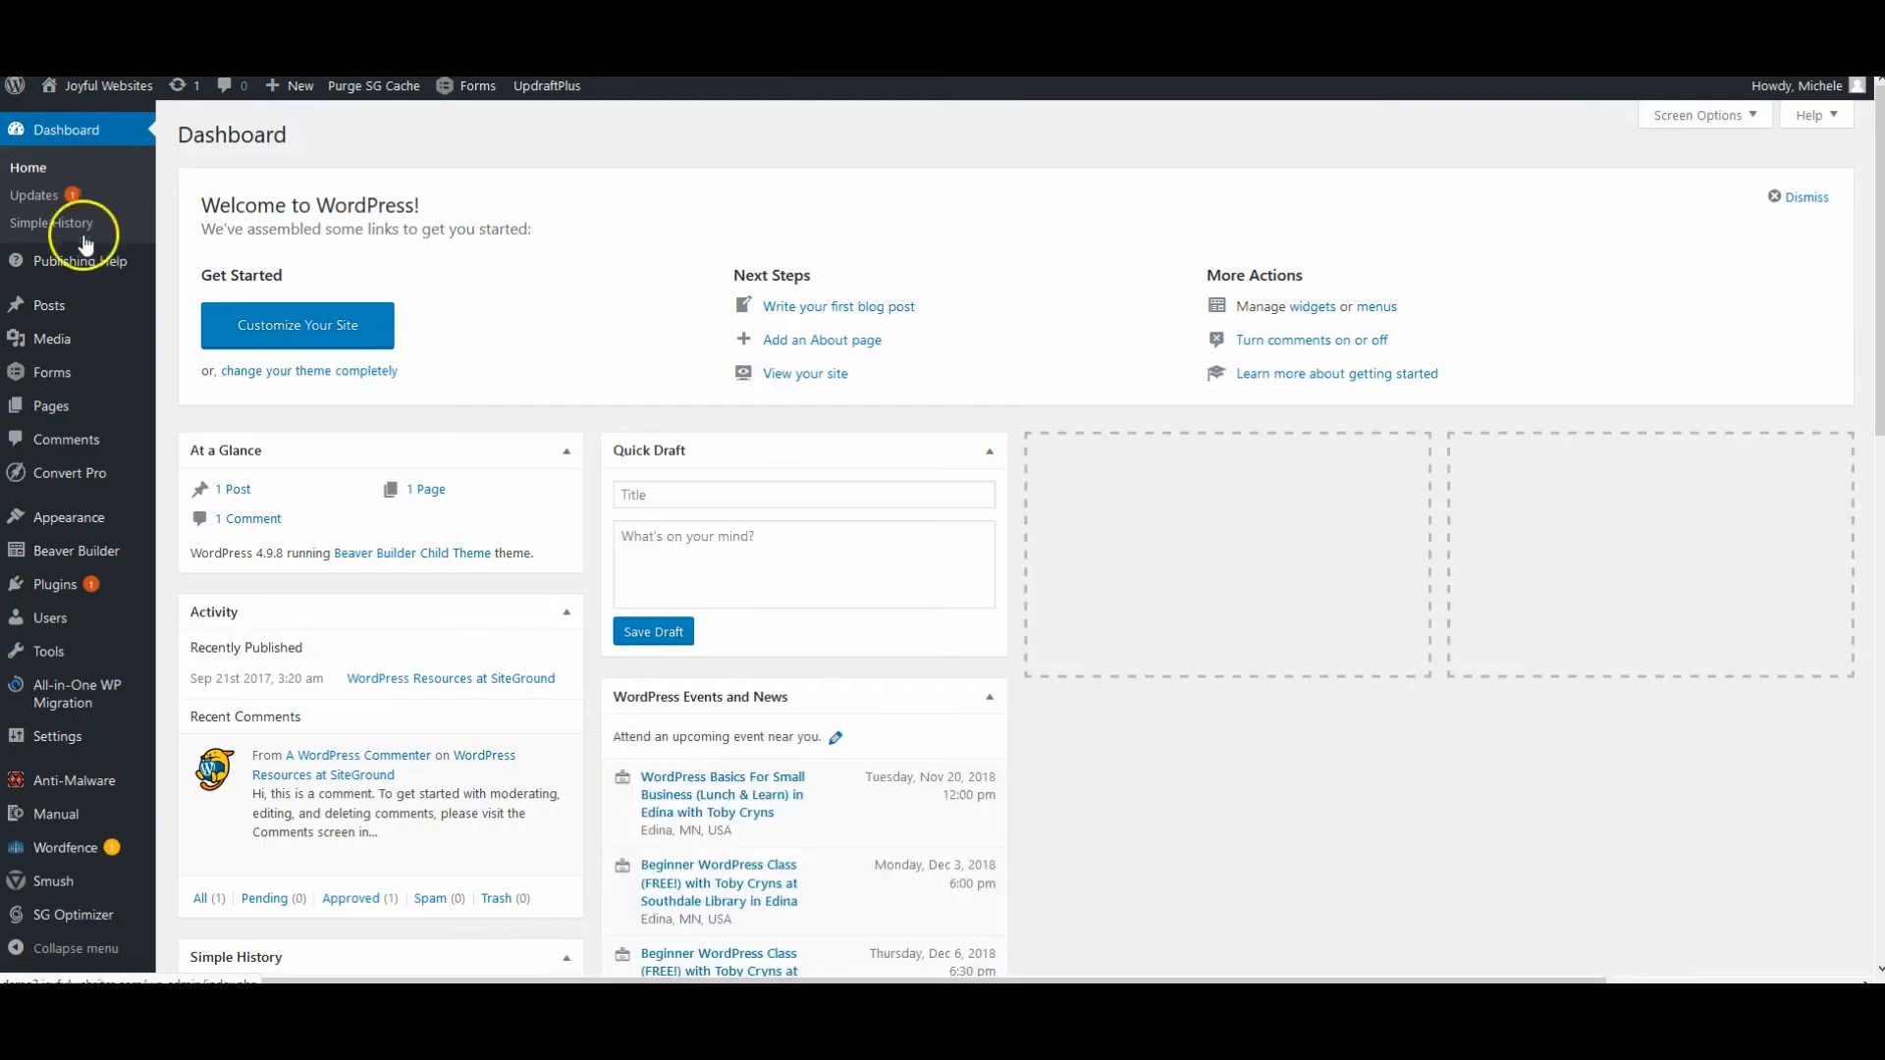
pyautogui.moveTo(68, 407)
pyautogui.click(186, 409)
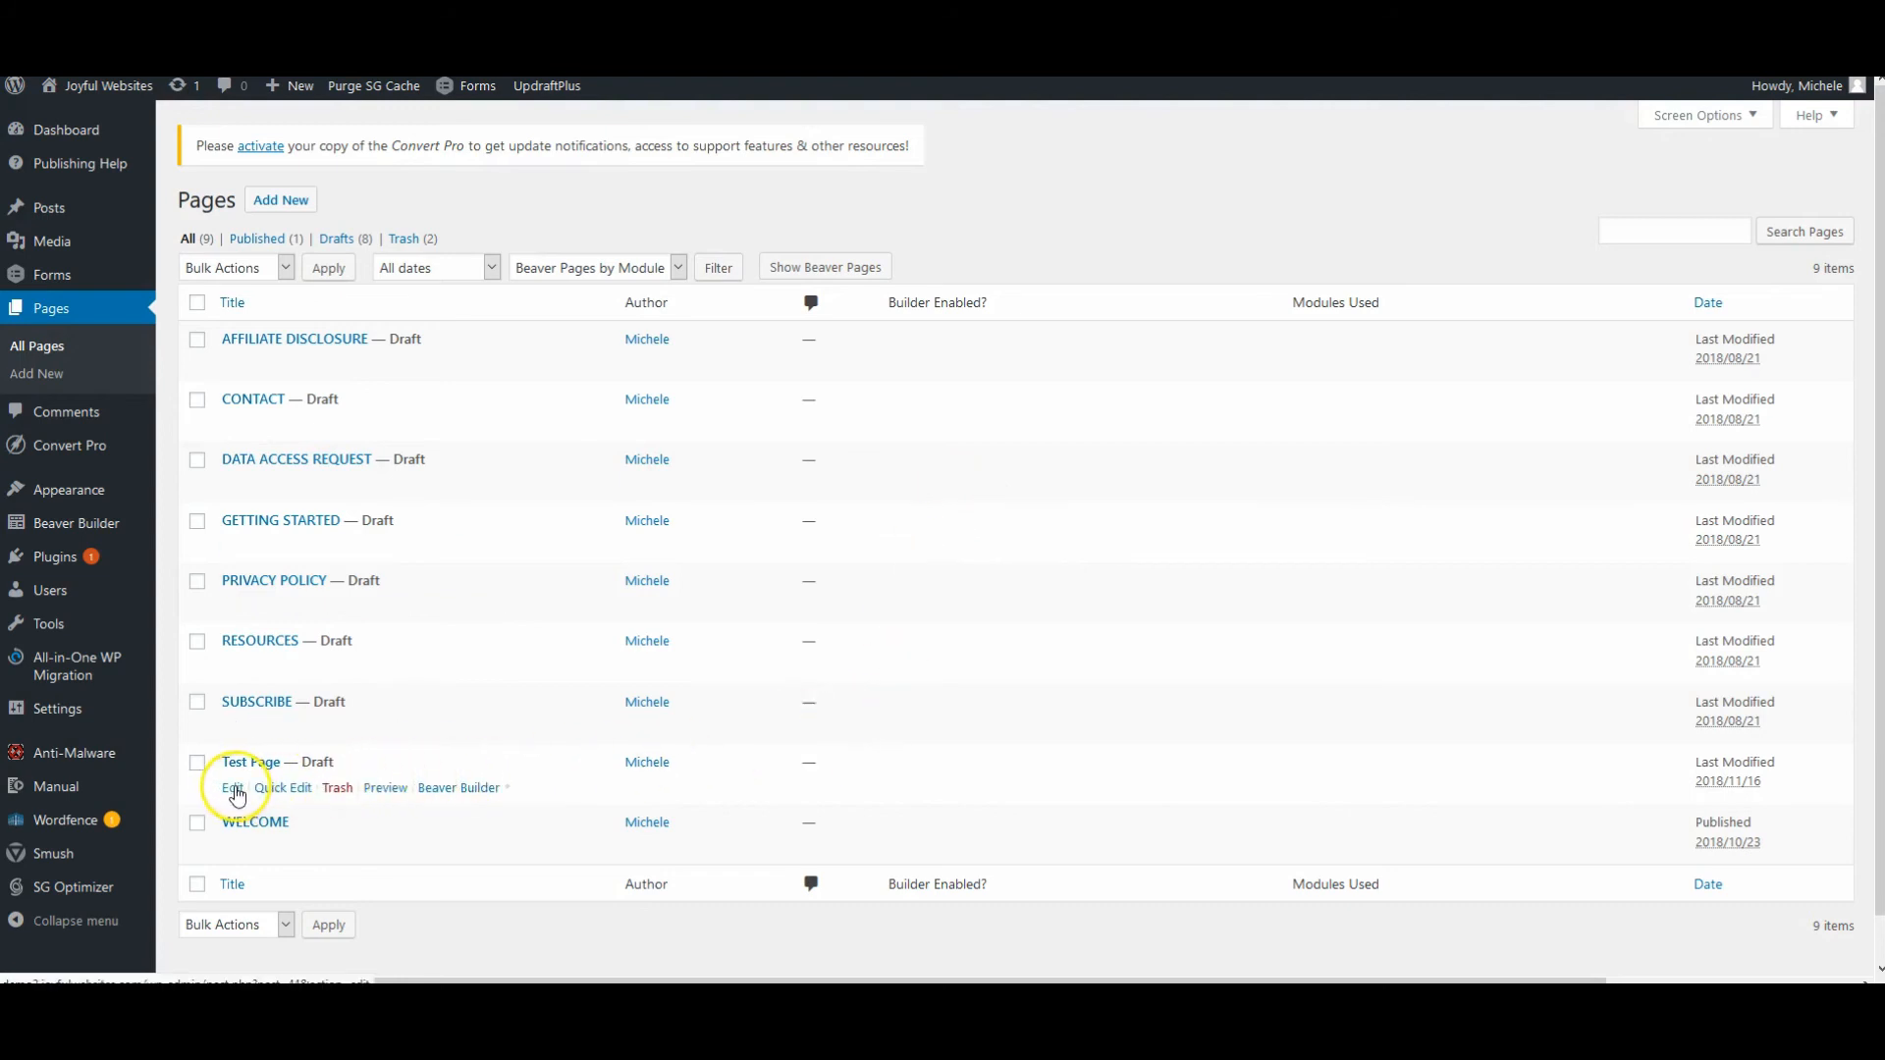
pyautogui.click(234, 789)
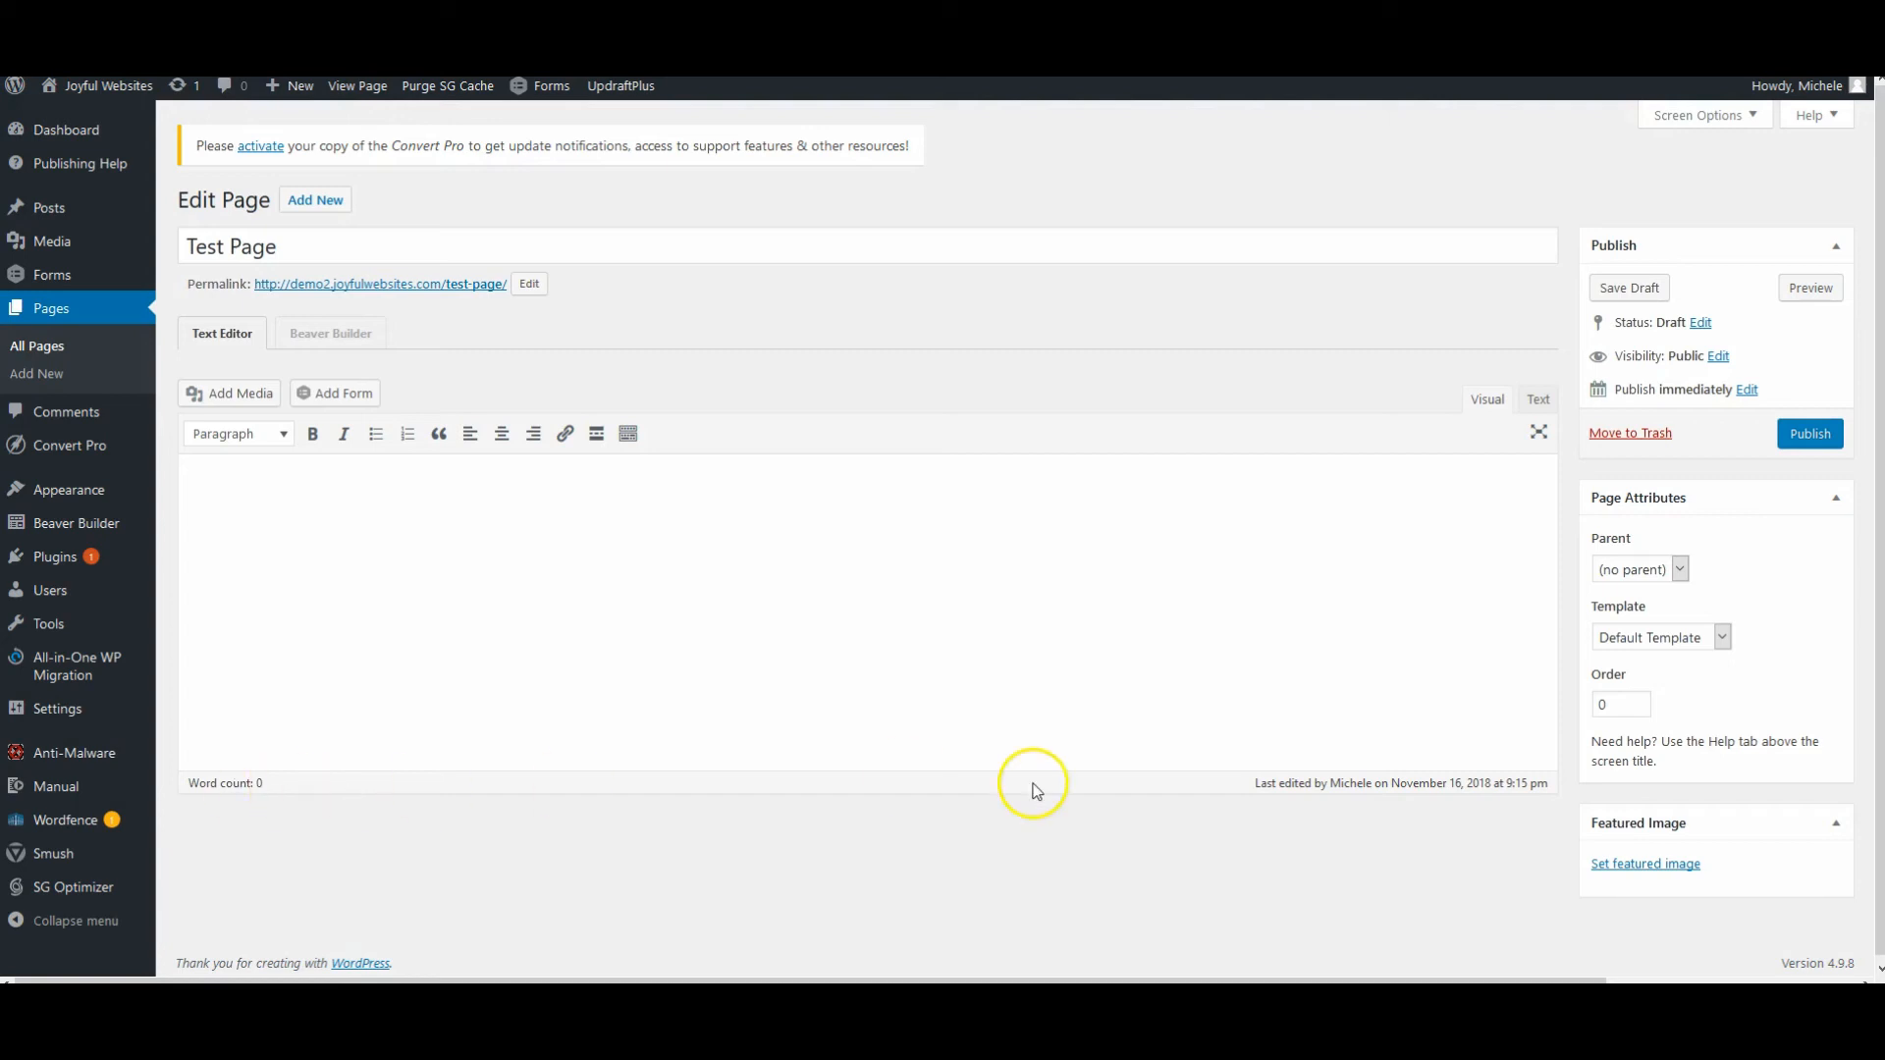
# Step: Show the template choices in Test Page's page attributes
pyautogui.click(1724, 639)
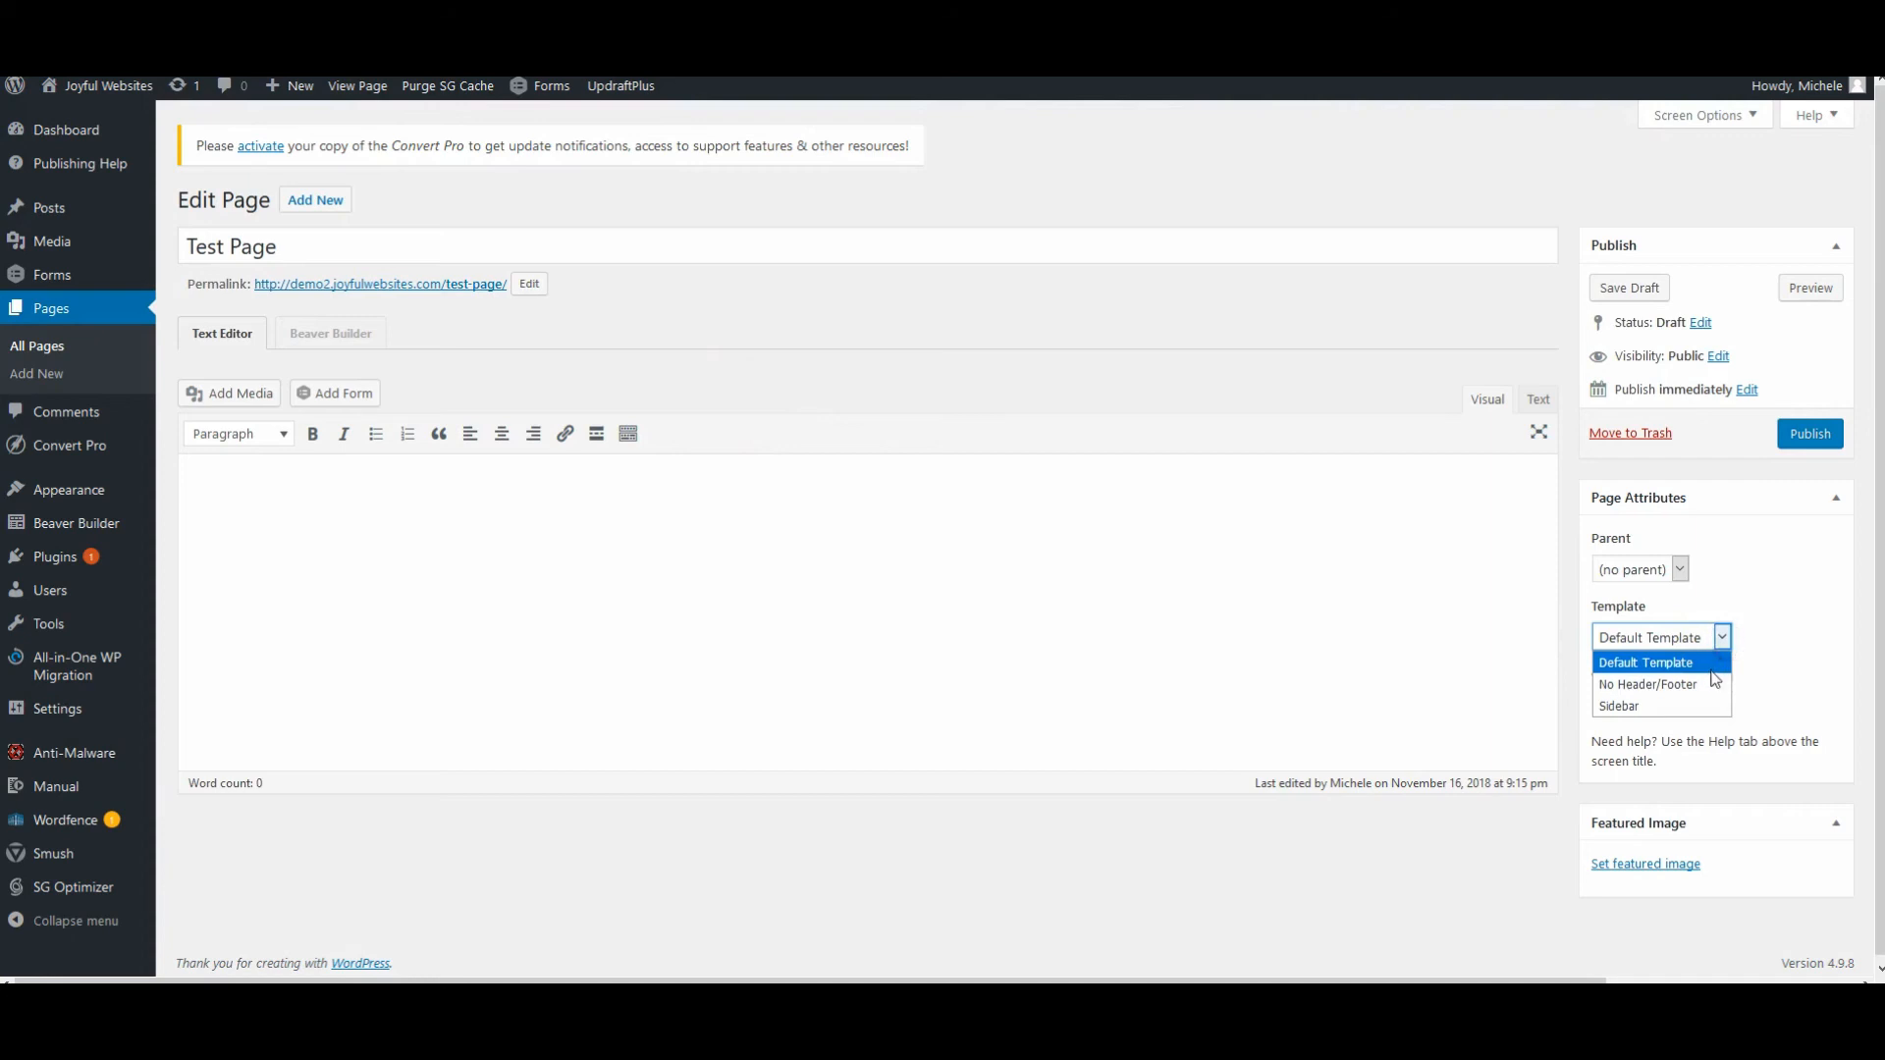